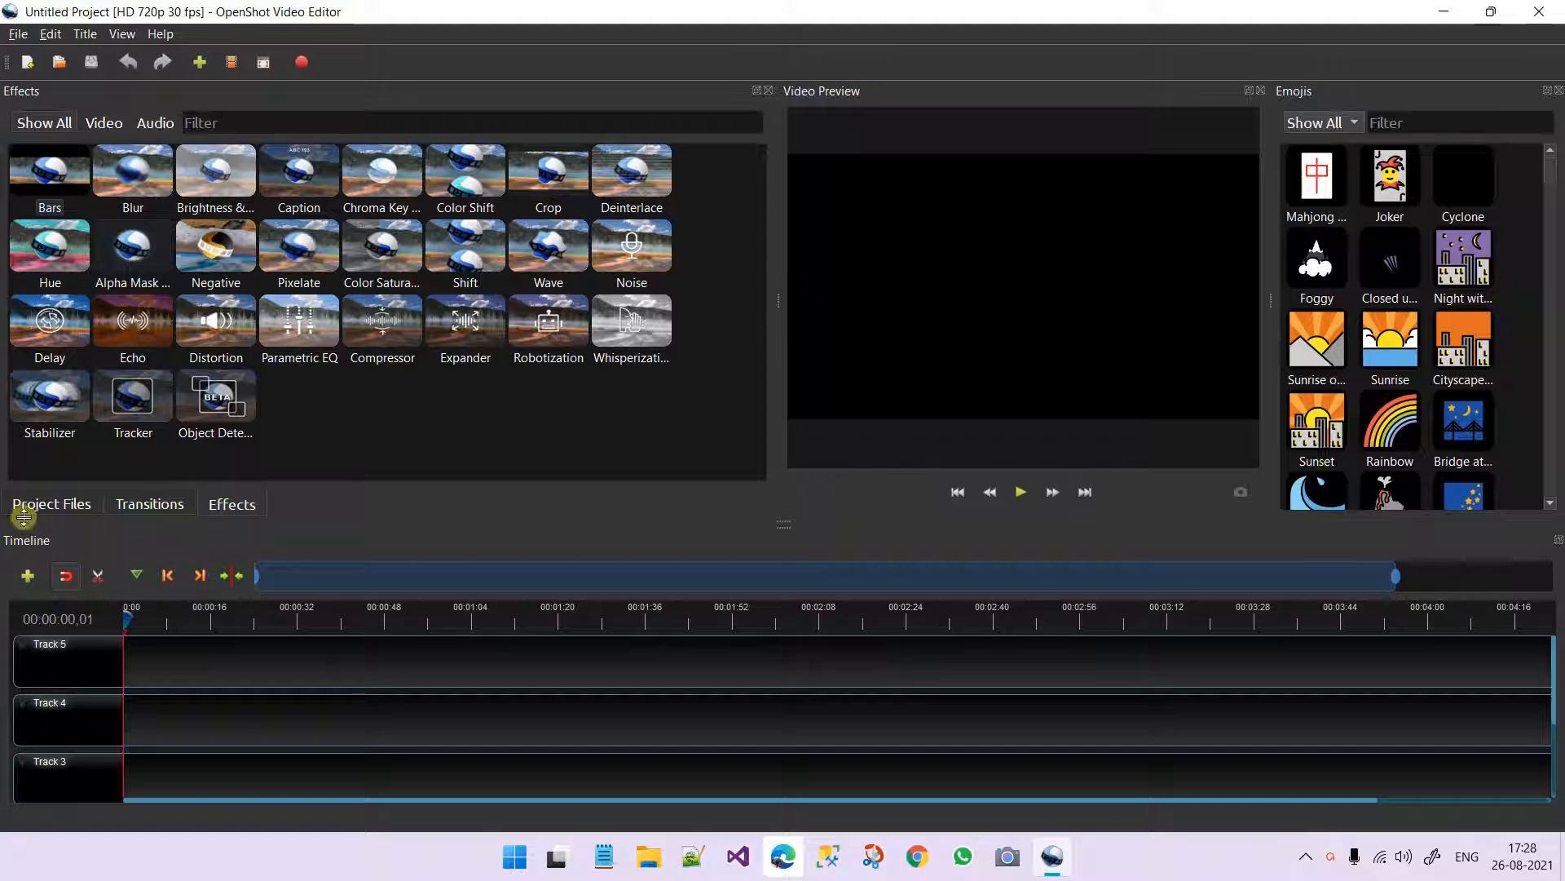
- View the project files and effects lists, and widen the Emojis panel to show more emojis per row
click(57, 505)
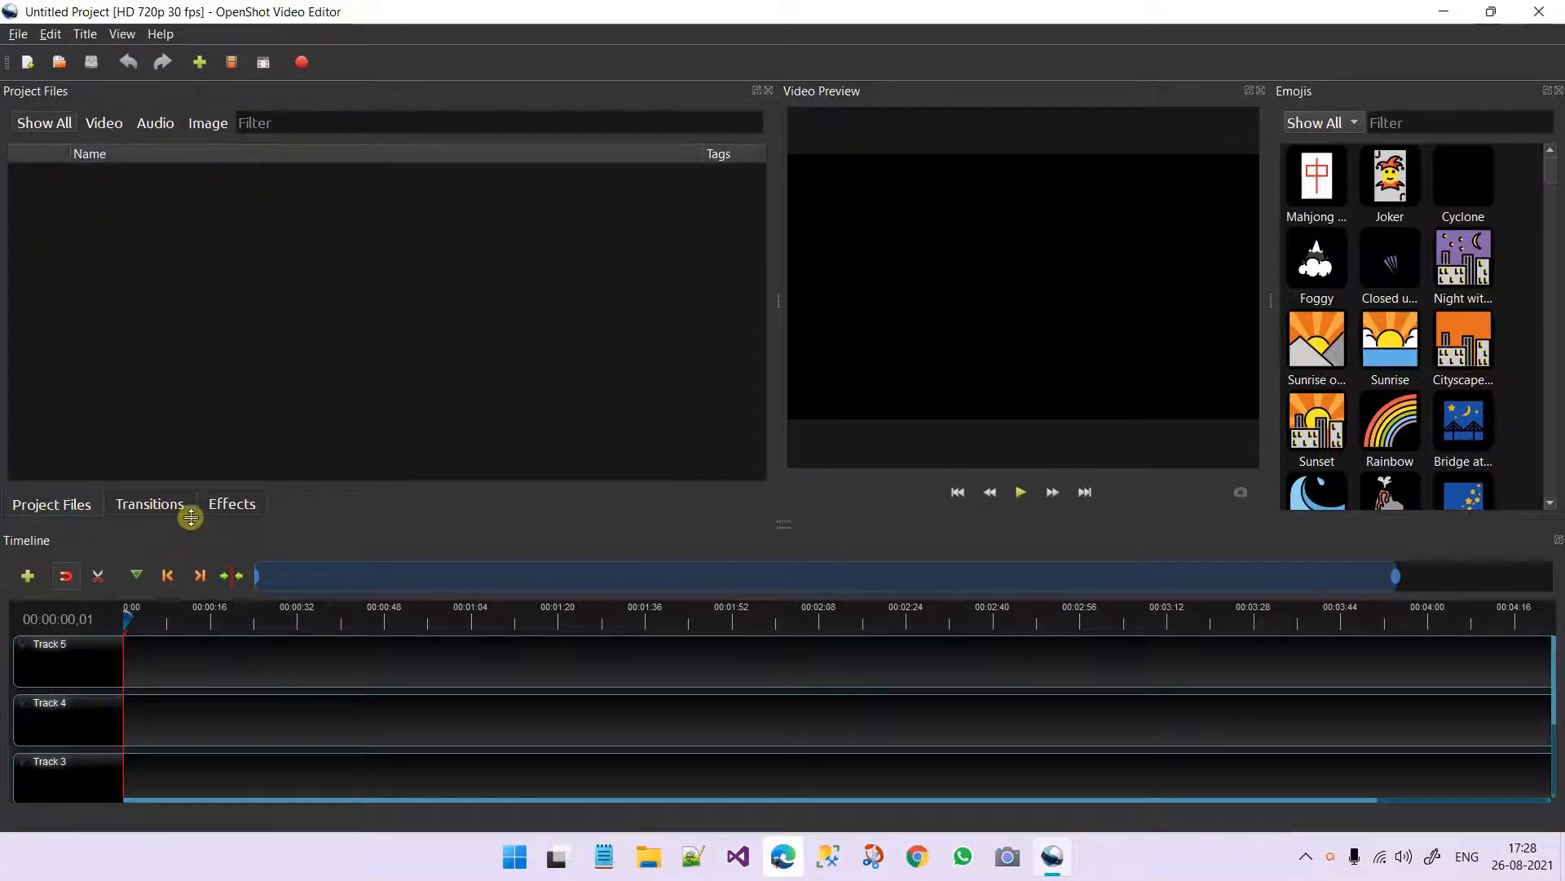
click(226, 504)
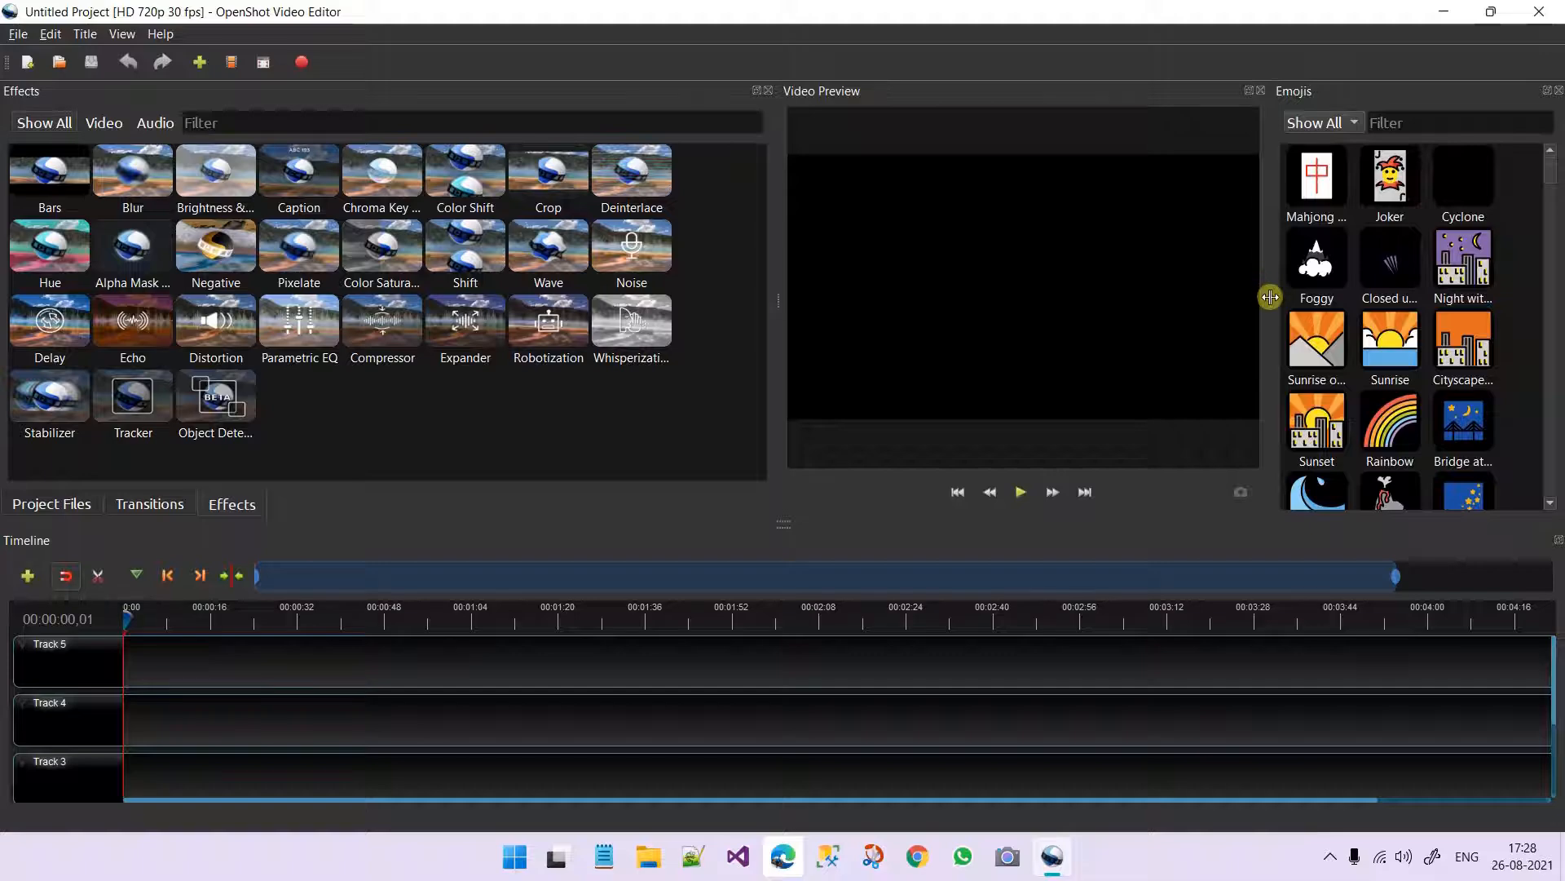
drag(1271, 296, 903, 444)
scroll(1408, 265, down, 5)
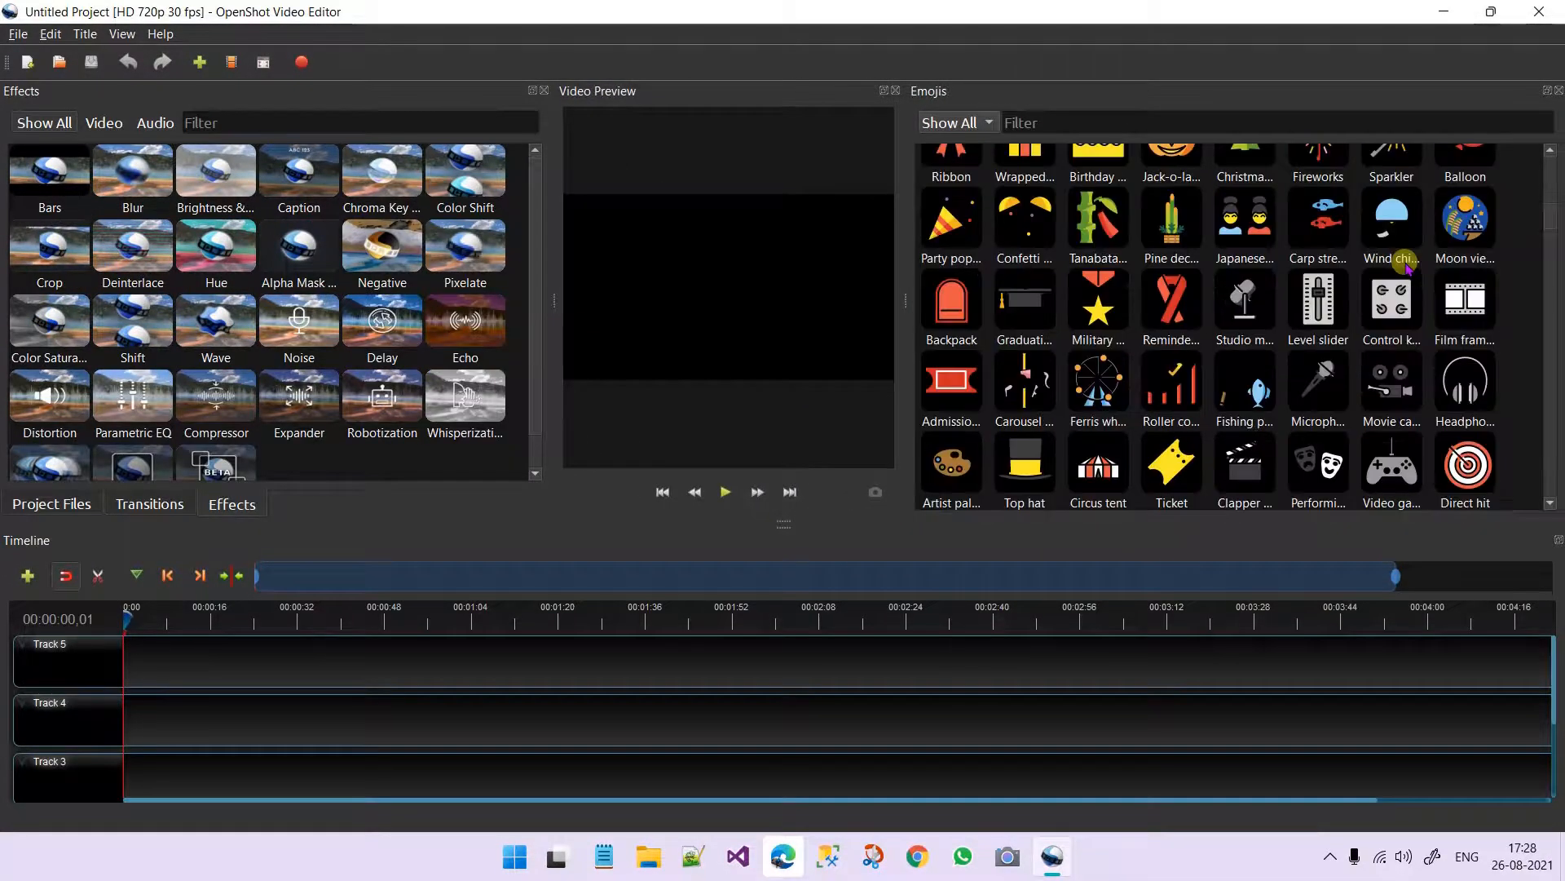
- Place a grinning face emoji on Track 4 of the timeline and delete it again
scroll(1408, 265, down, 10)
mouse_move(1172, 385)
mouse_down()
mouse_move(866, 395)
mouse_move(815, 300)
mouse_up()
drag(1174, 472, 381, 710)
key(Delete)
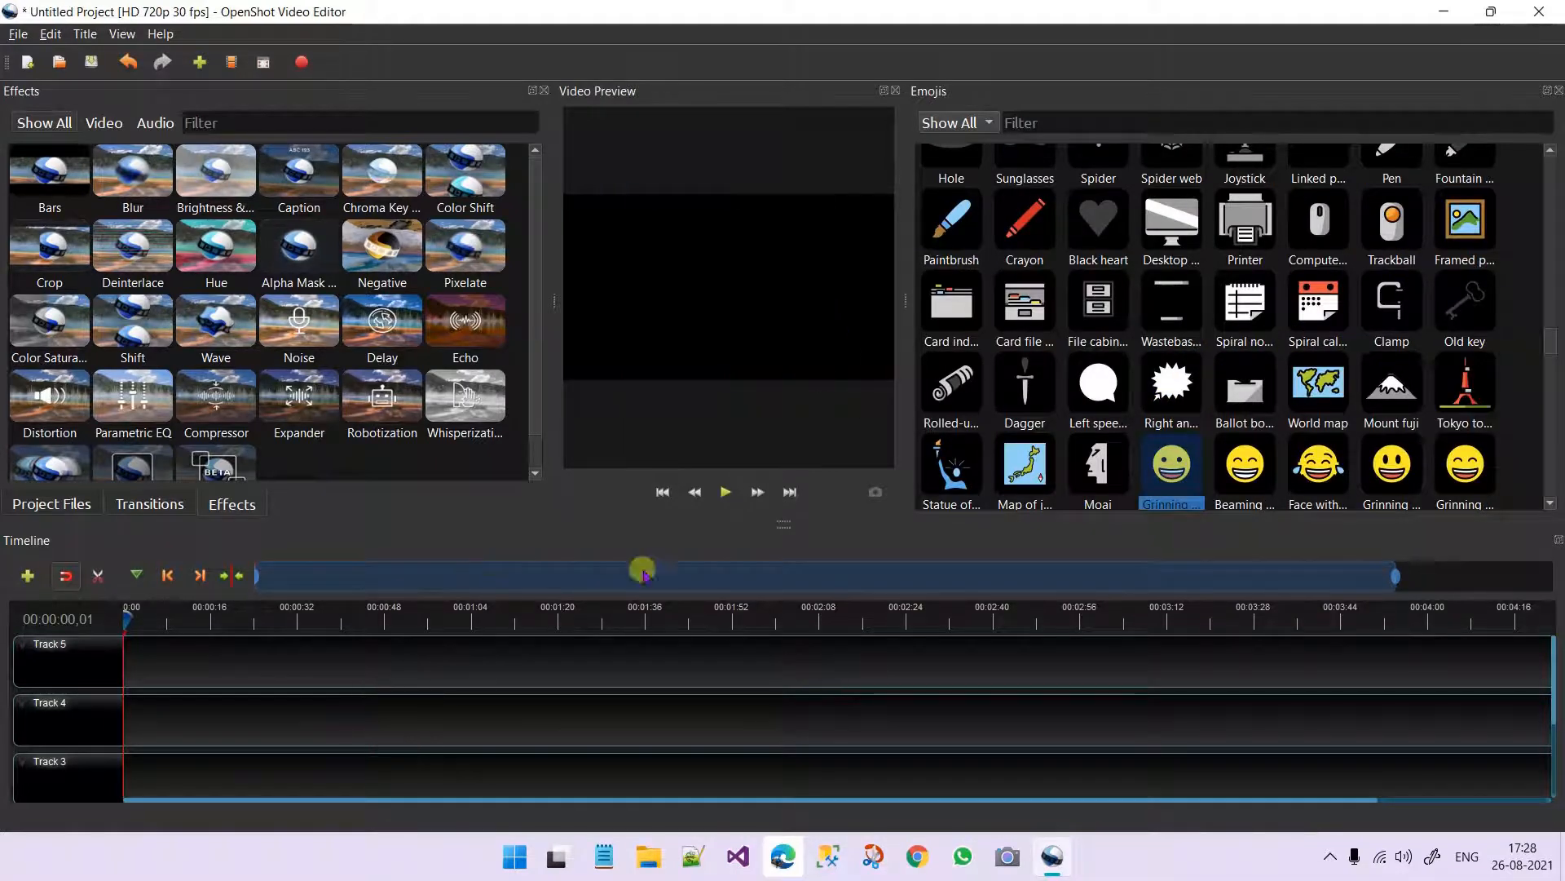
- Browse the complete emoji library, from smileys and vehicles to food and household objects
scroll(1181, 378, down, 2)
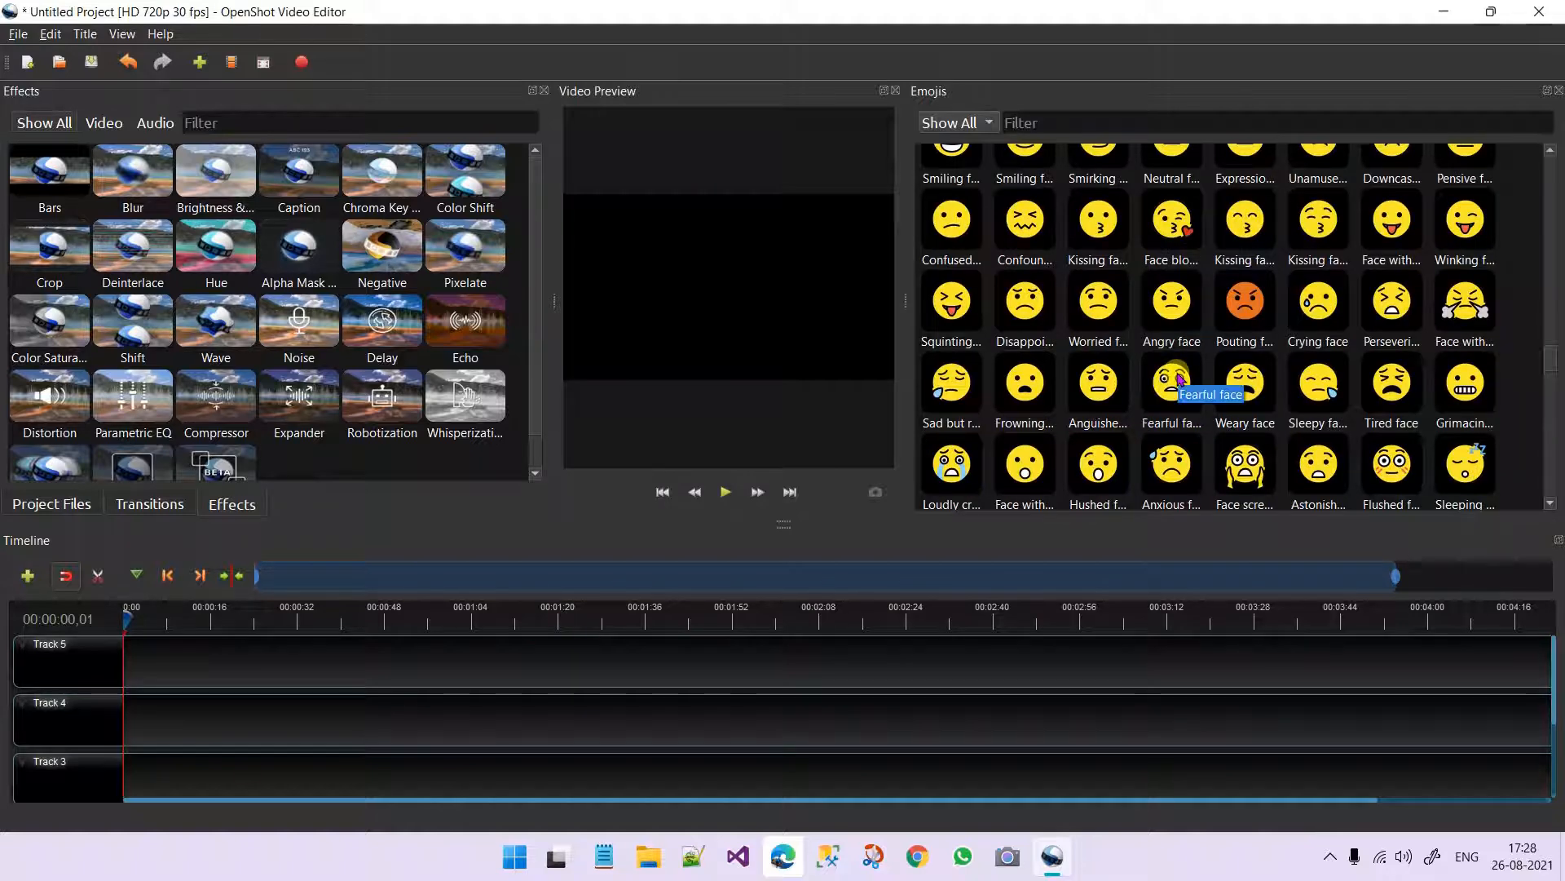
scroll(1180, 378, down, 10)
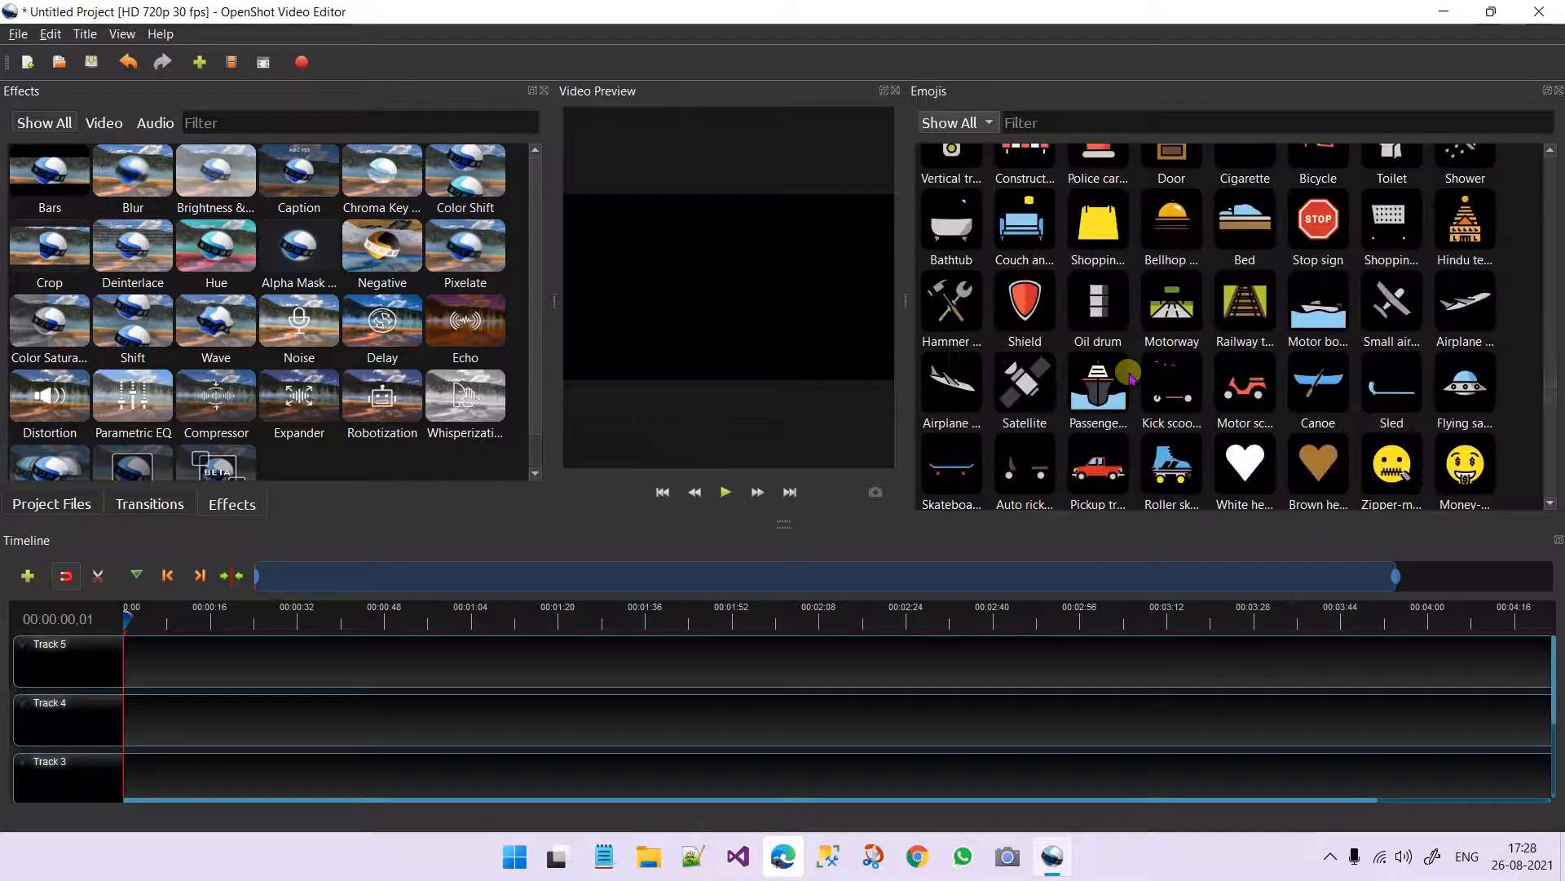
scroll(1132, 378, down, 10)
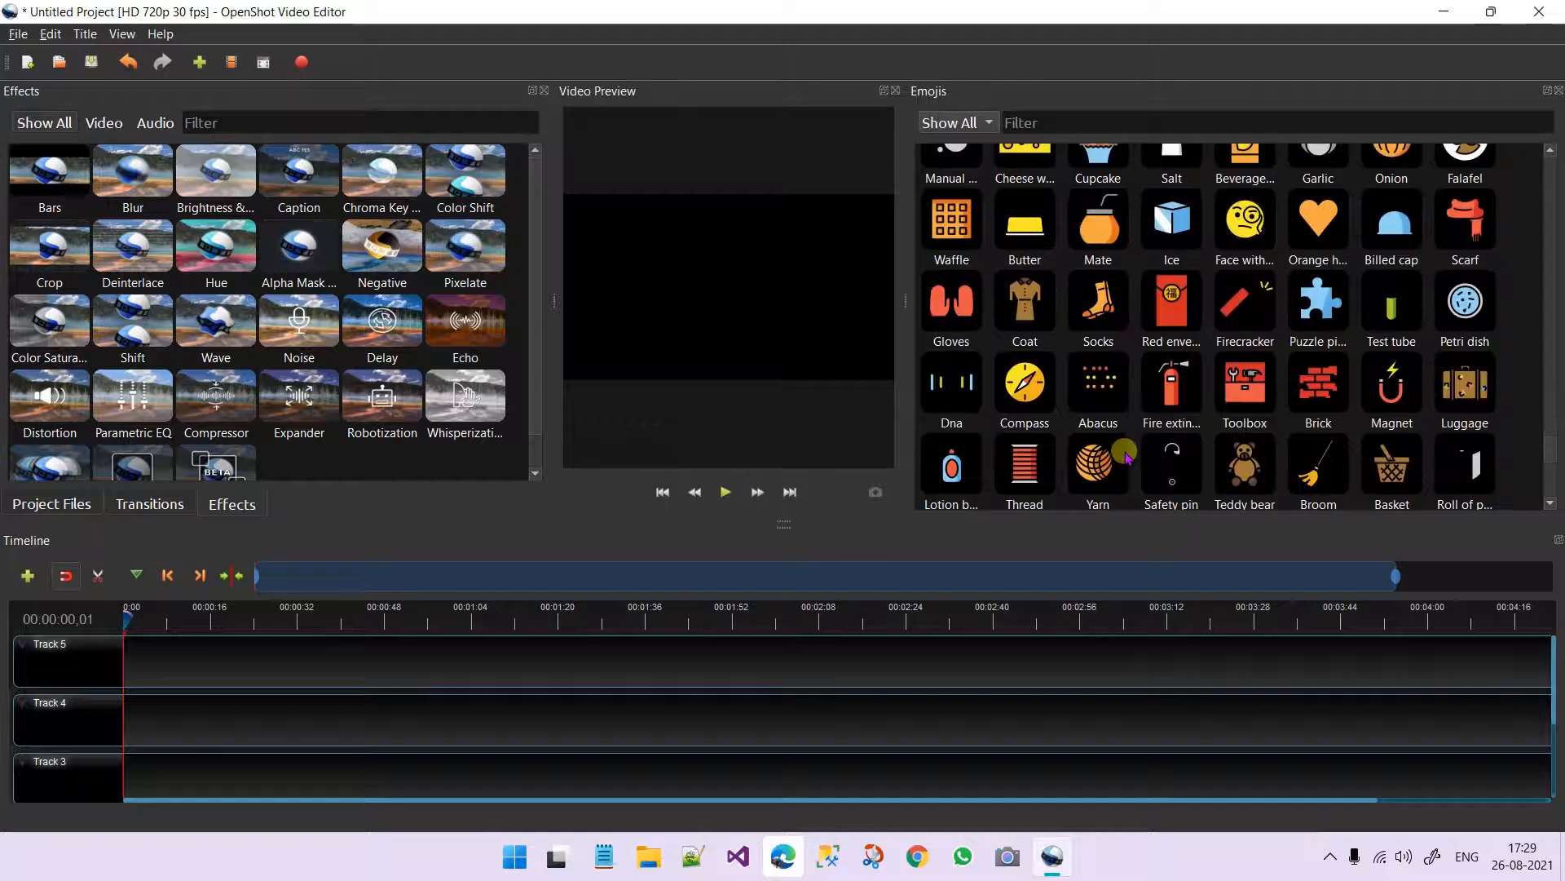
scroll(1125, 457, up, 10)
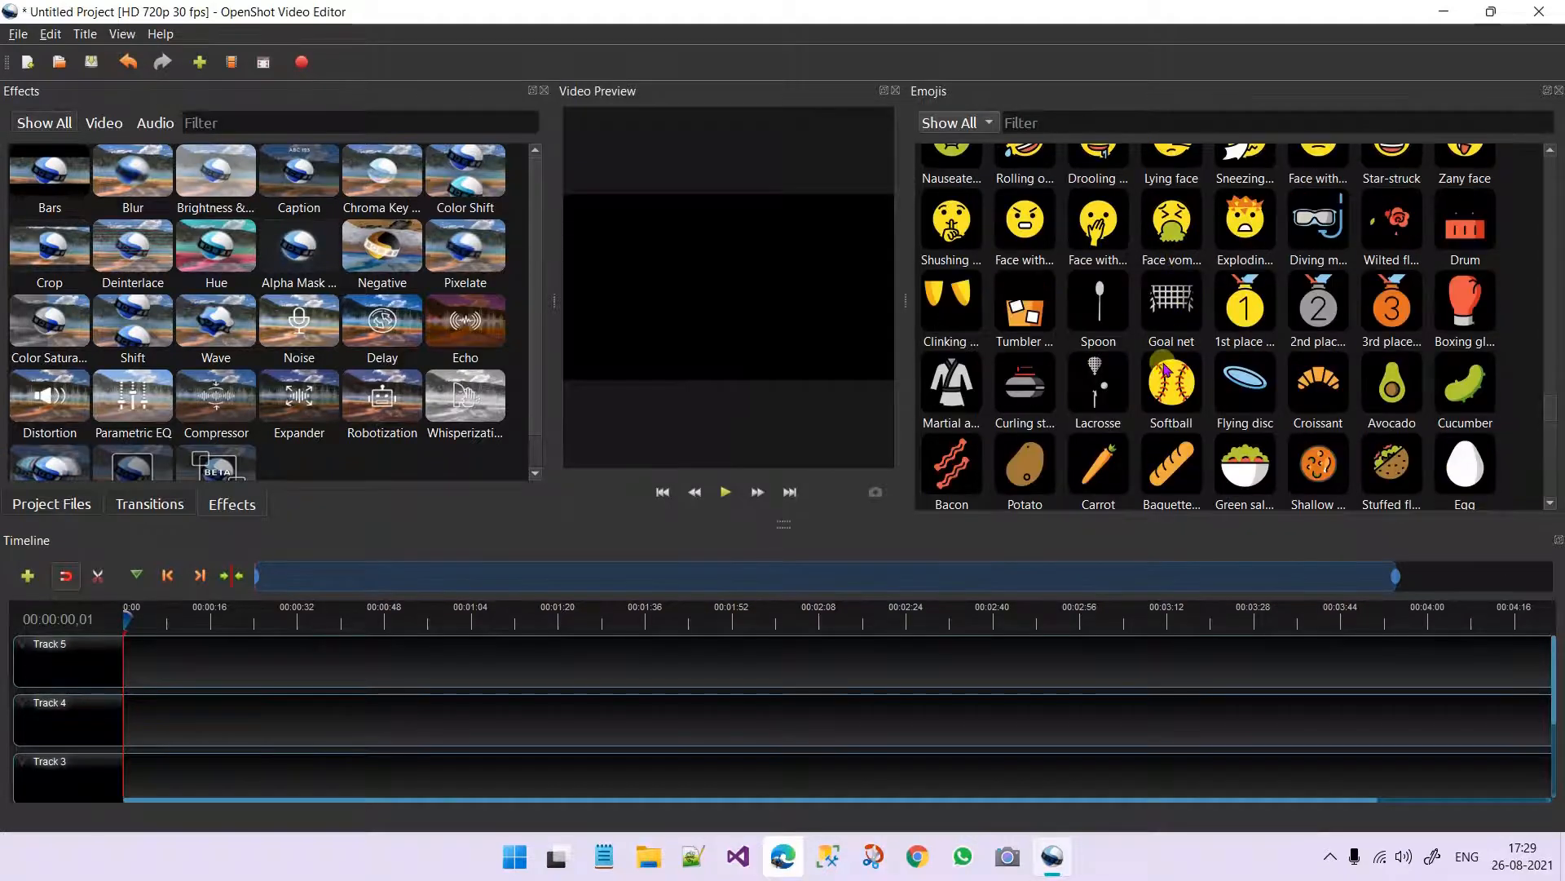
scroll(1158, 371, up, 3)
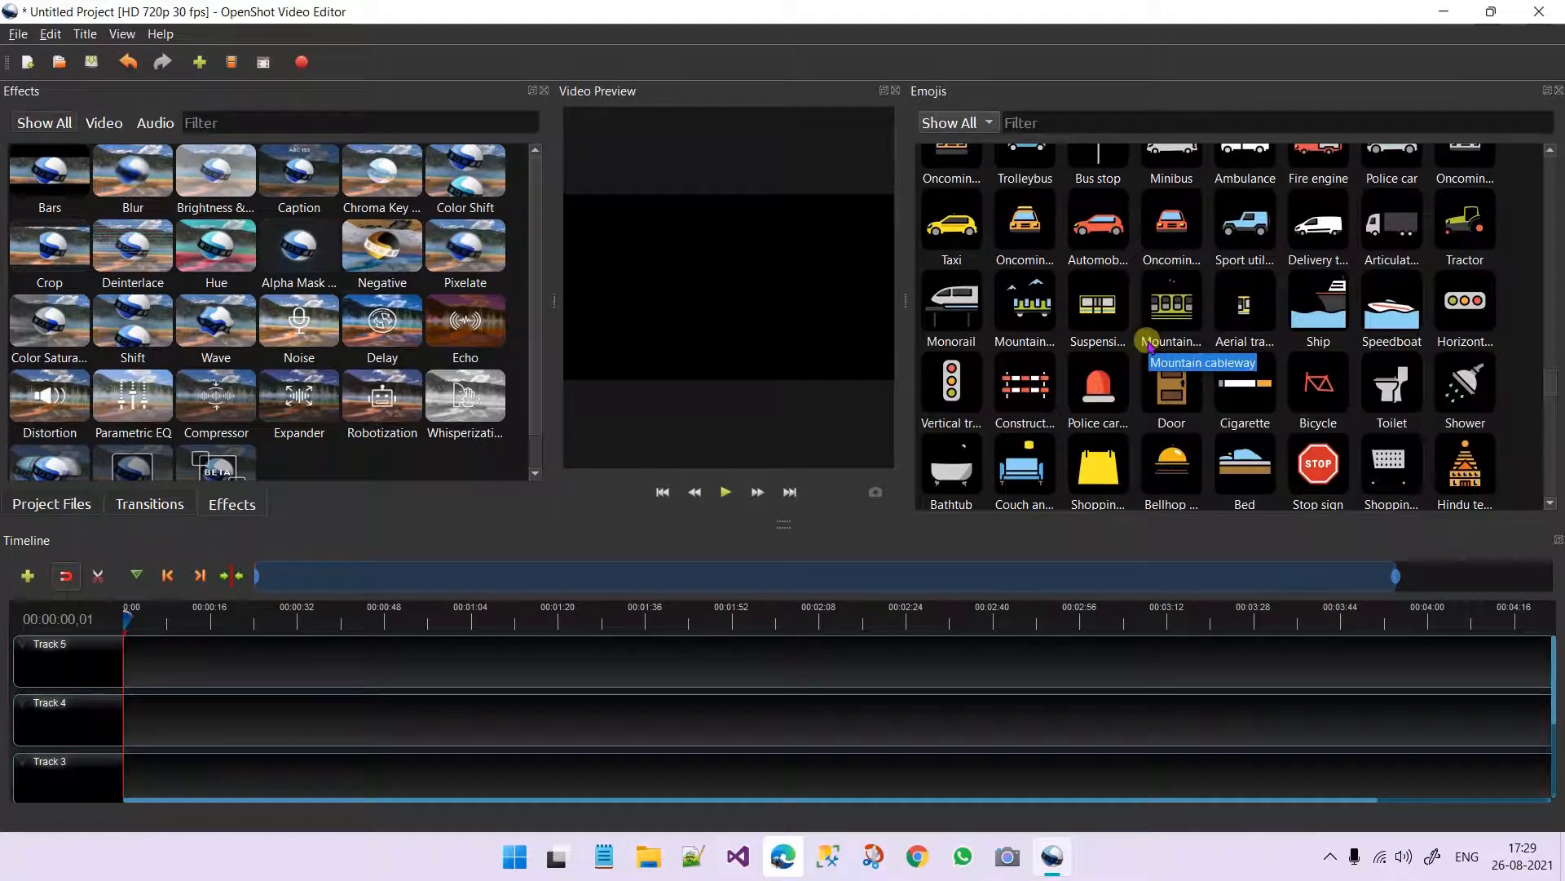
scroll(1153, 339, up, 10)
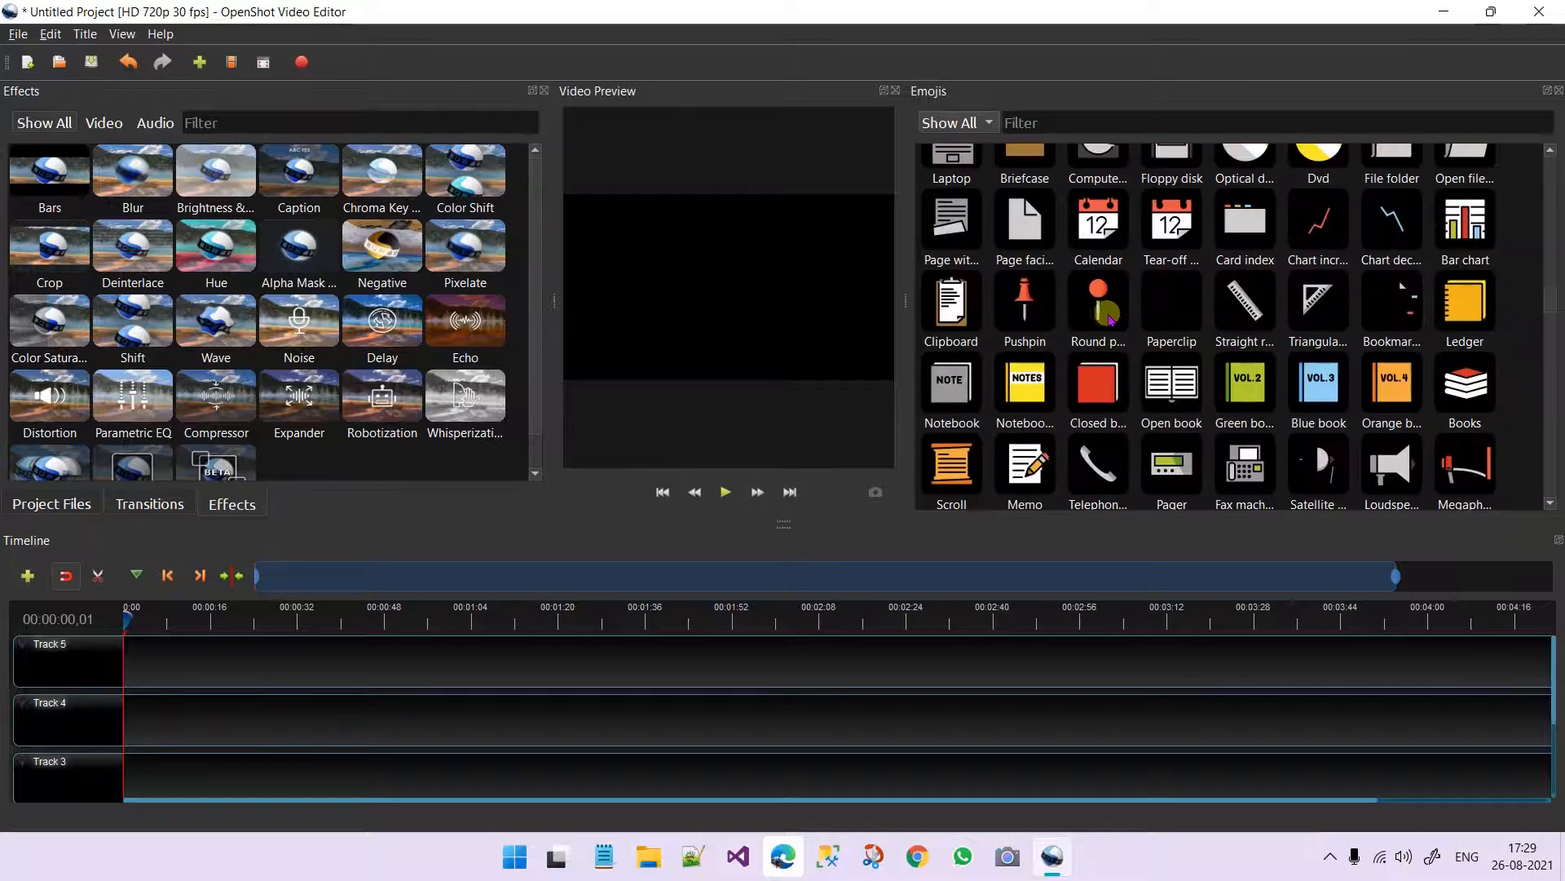
- Narrow the Emojis panel to five emojis per row and look through the Activities category
drag(906, 301, 1152, 311)
scroll(1284, 355, down, 5)
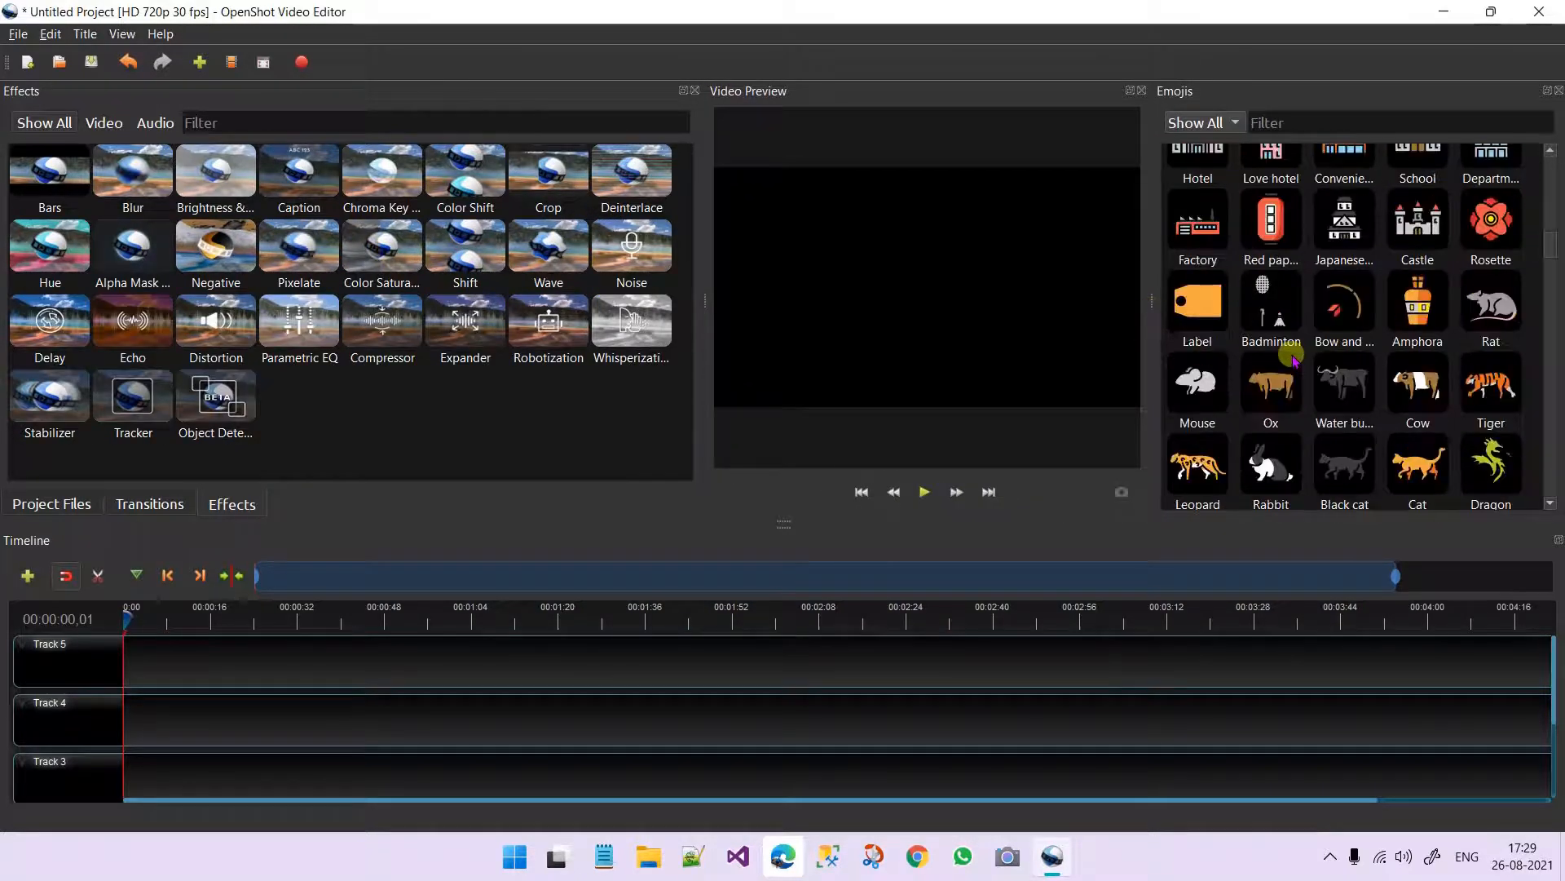
scroll(1294, 359, down, 5)
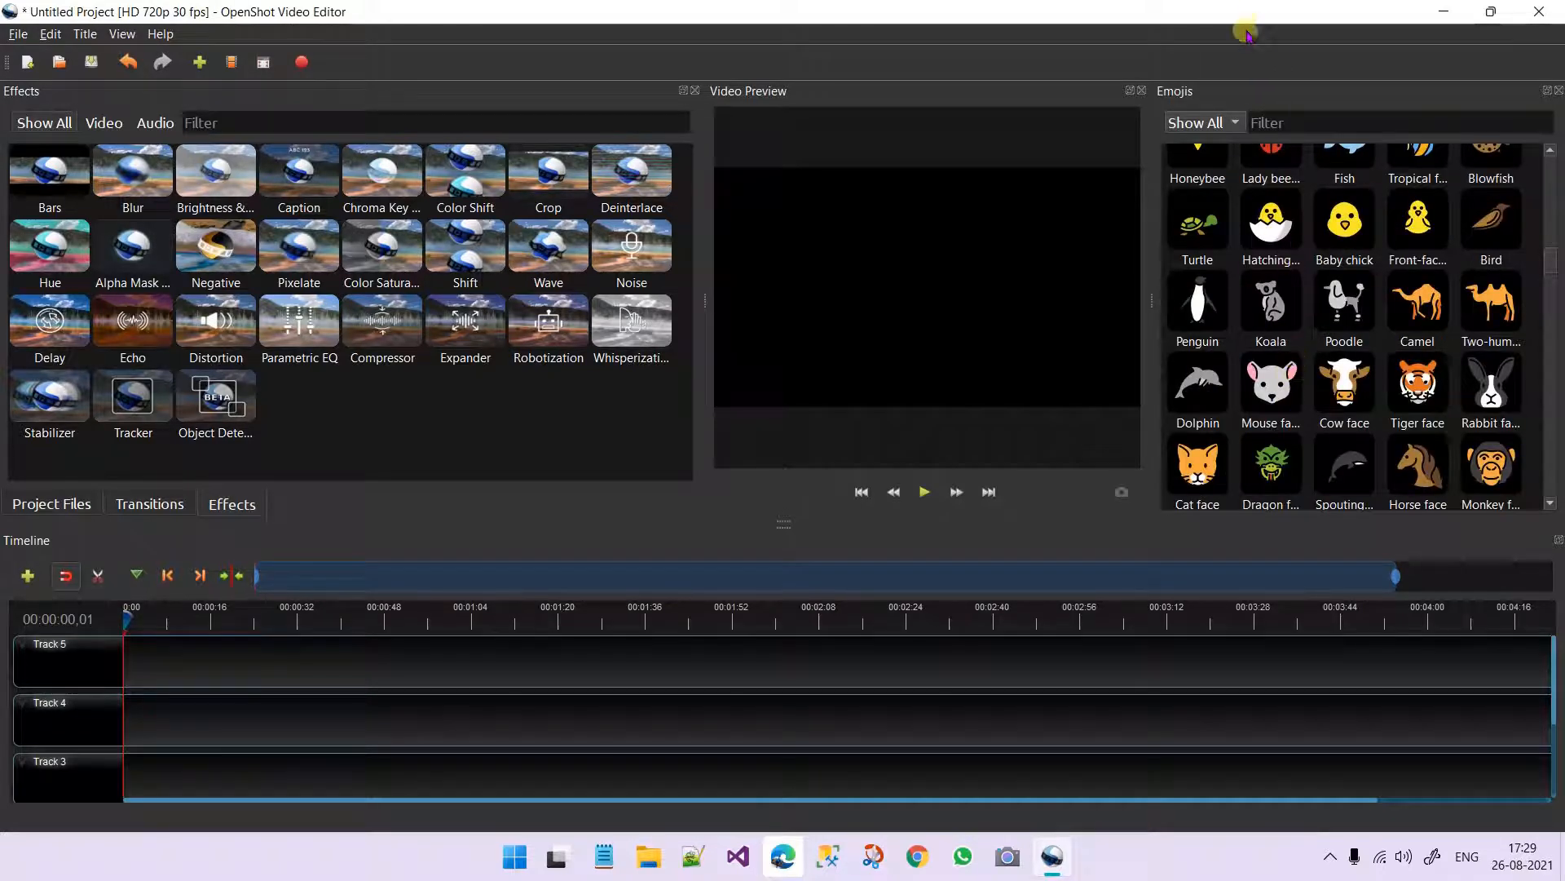
click(1215, 125)
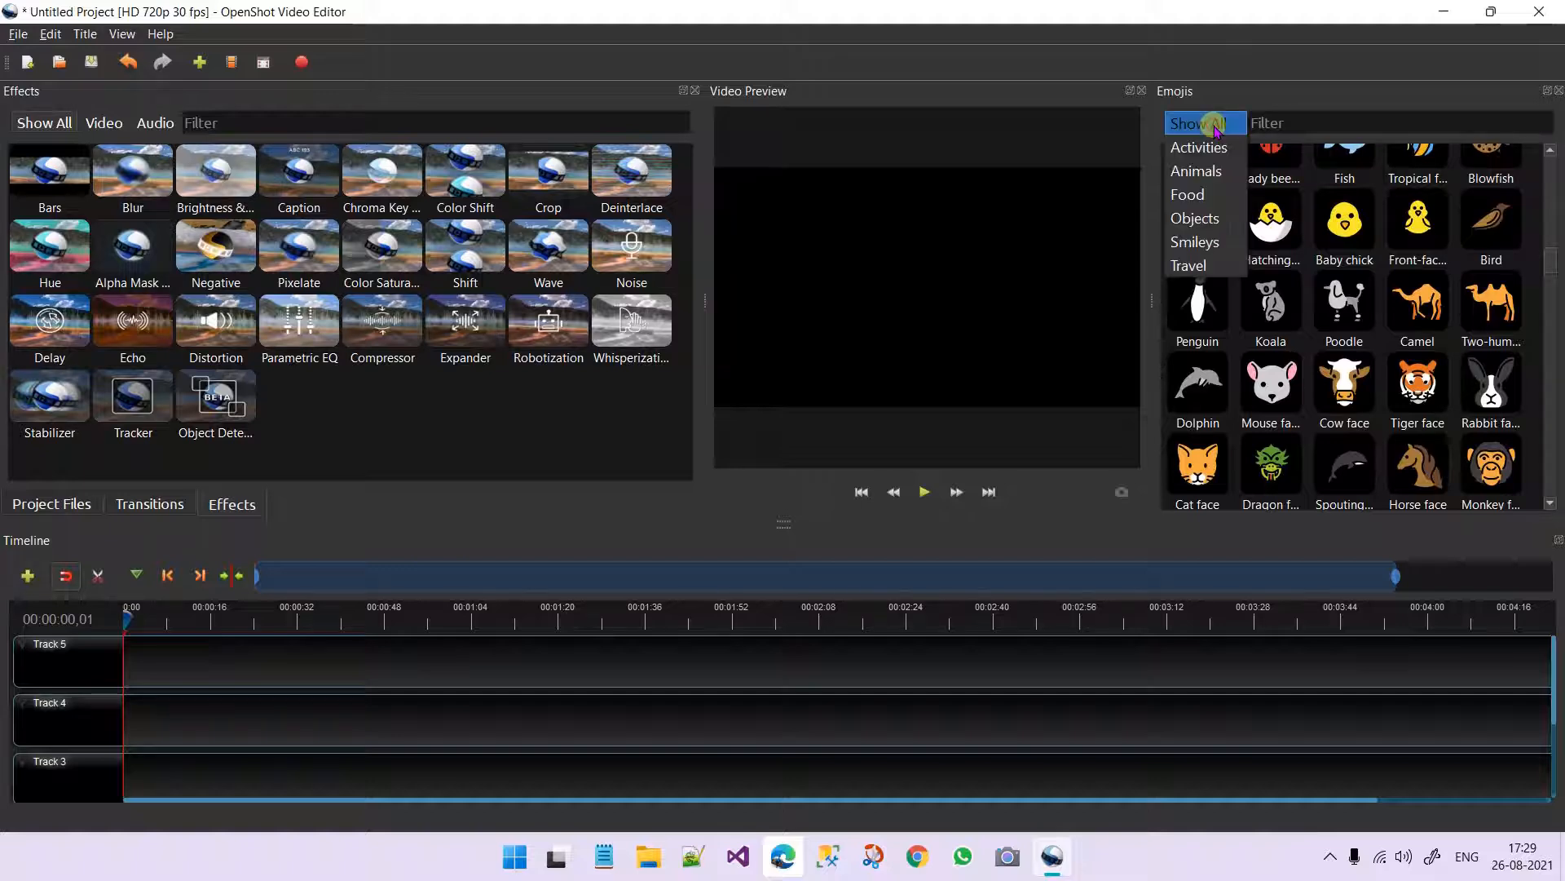
click(1212, 154)
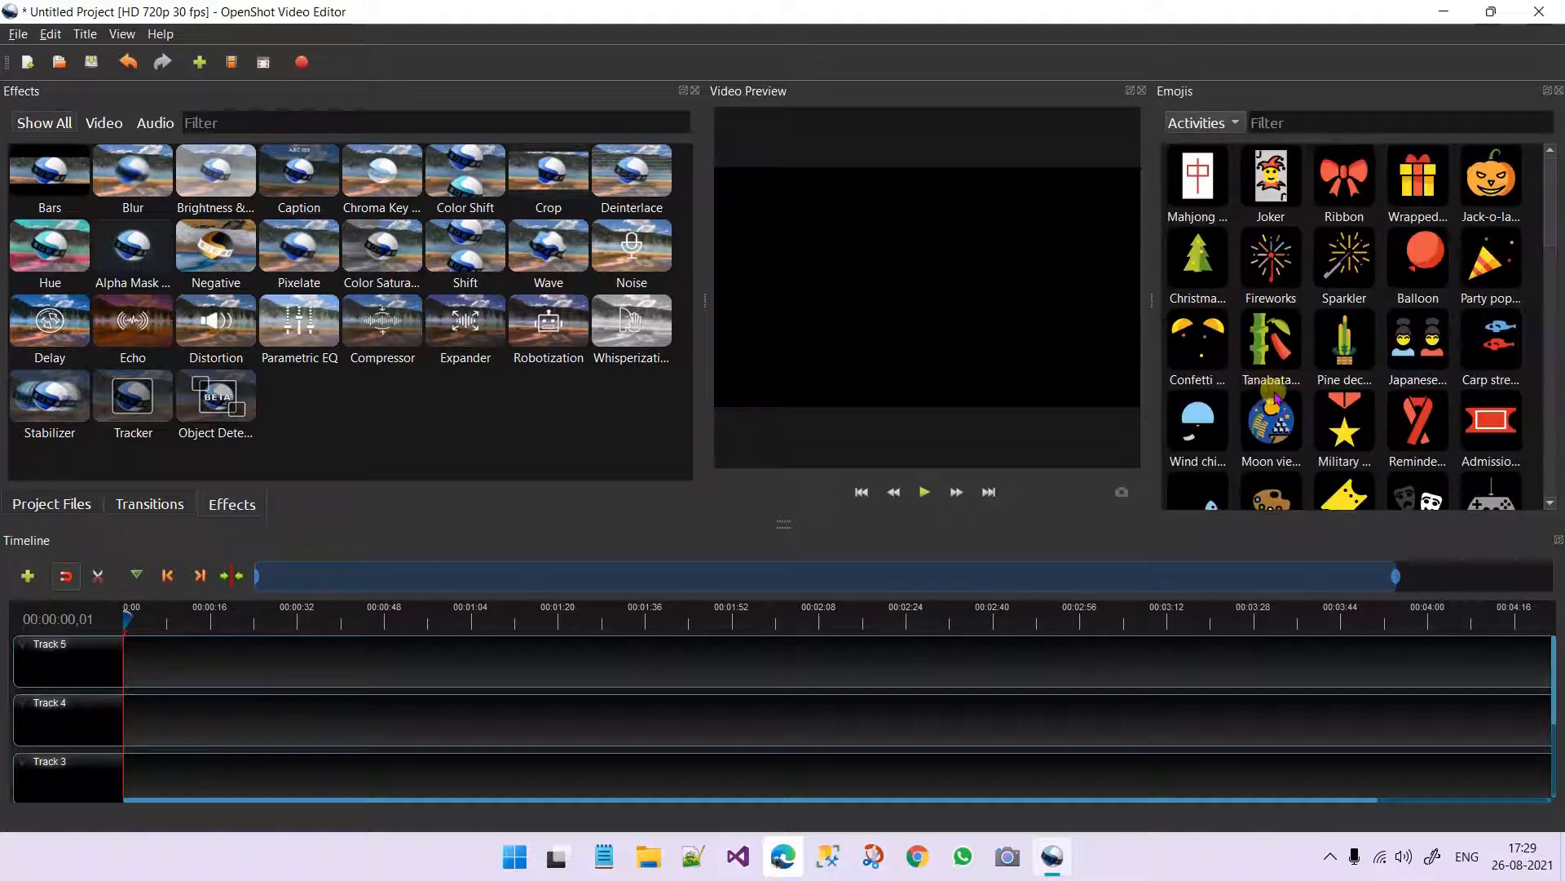
scroll(1236, 381, down, 10)
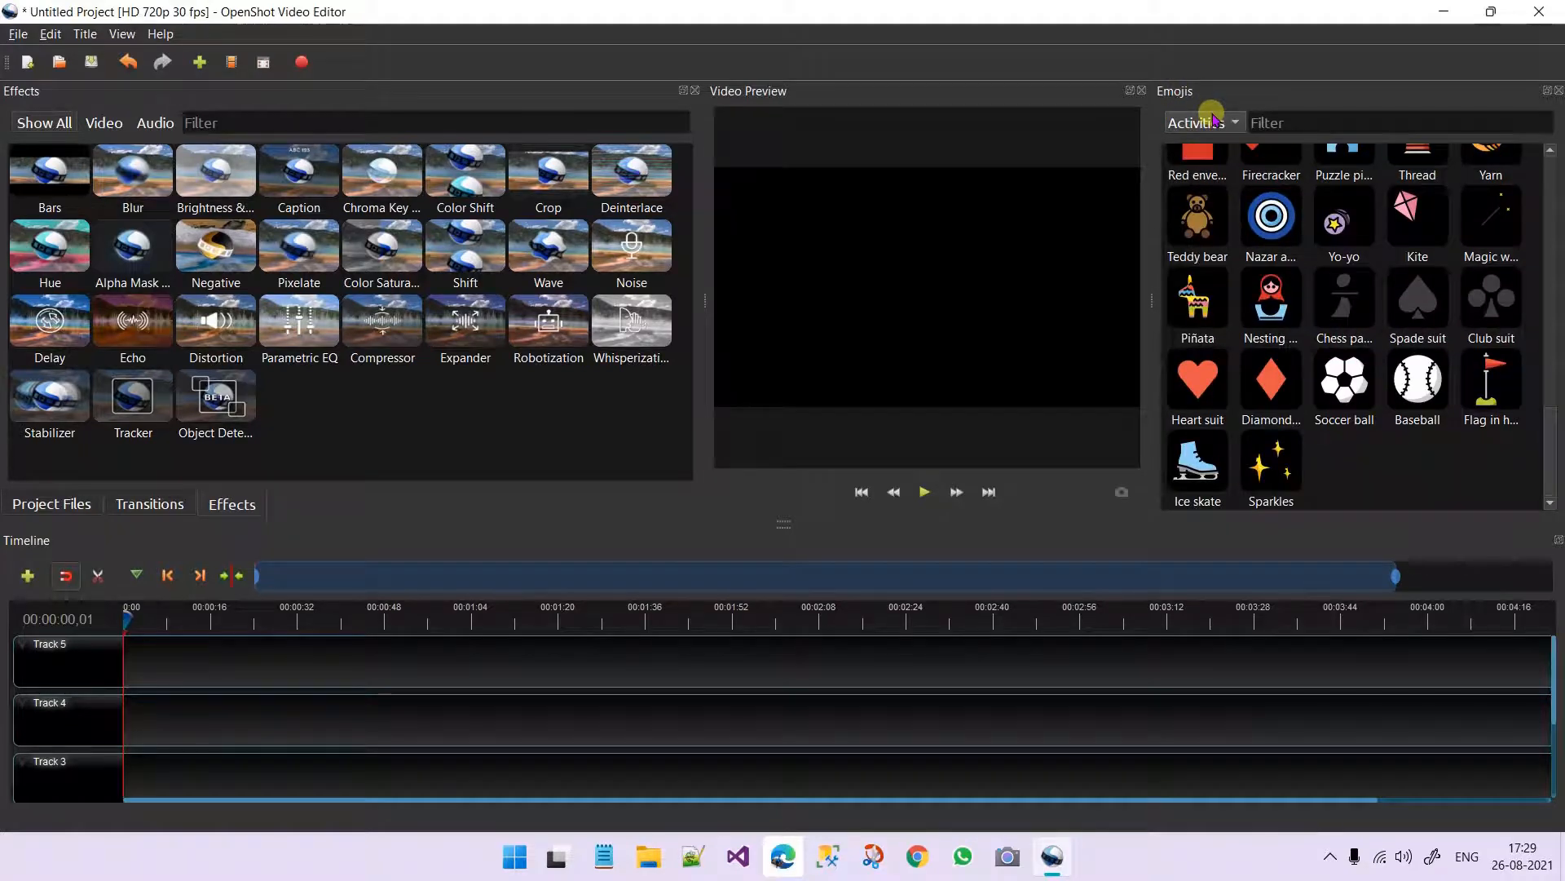
- Filter the emojis to the Animals category and look through its plants and animals
click(1214, 121)
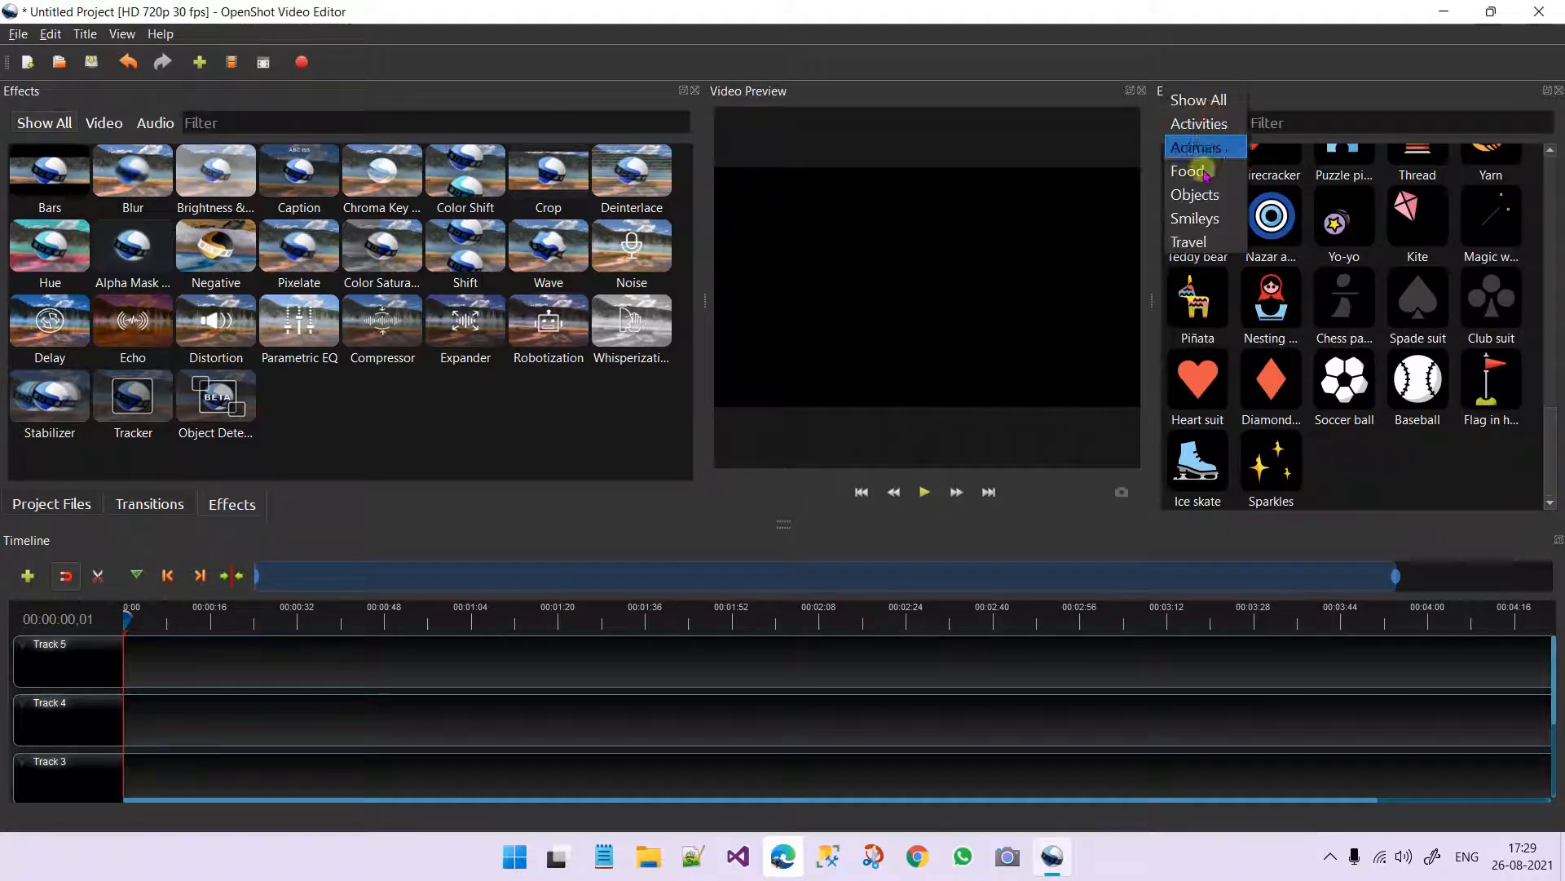
click(1200, 143)
scroll(1366, 284, down, 3)
scroll(1366, 284, down, 3)
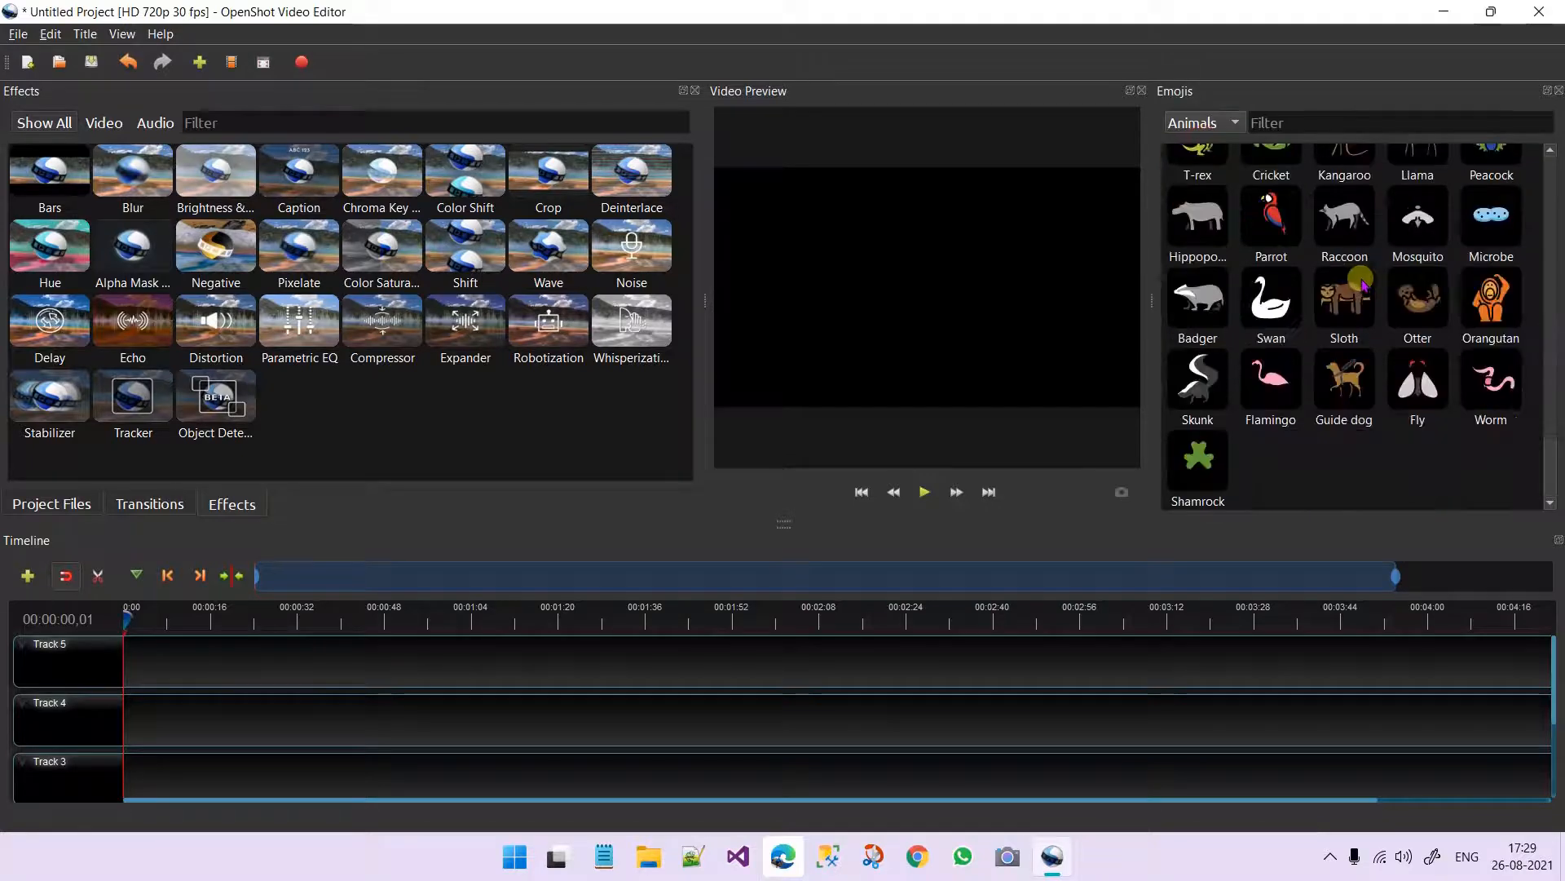
scroll(1363, 282, up, 8)
- Switch the emoji filter to Food and look through the available food items
click(1219, 130)
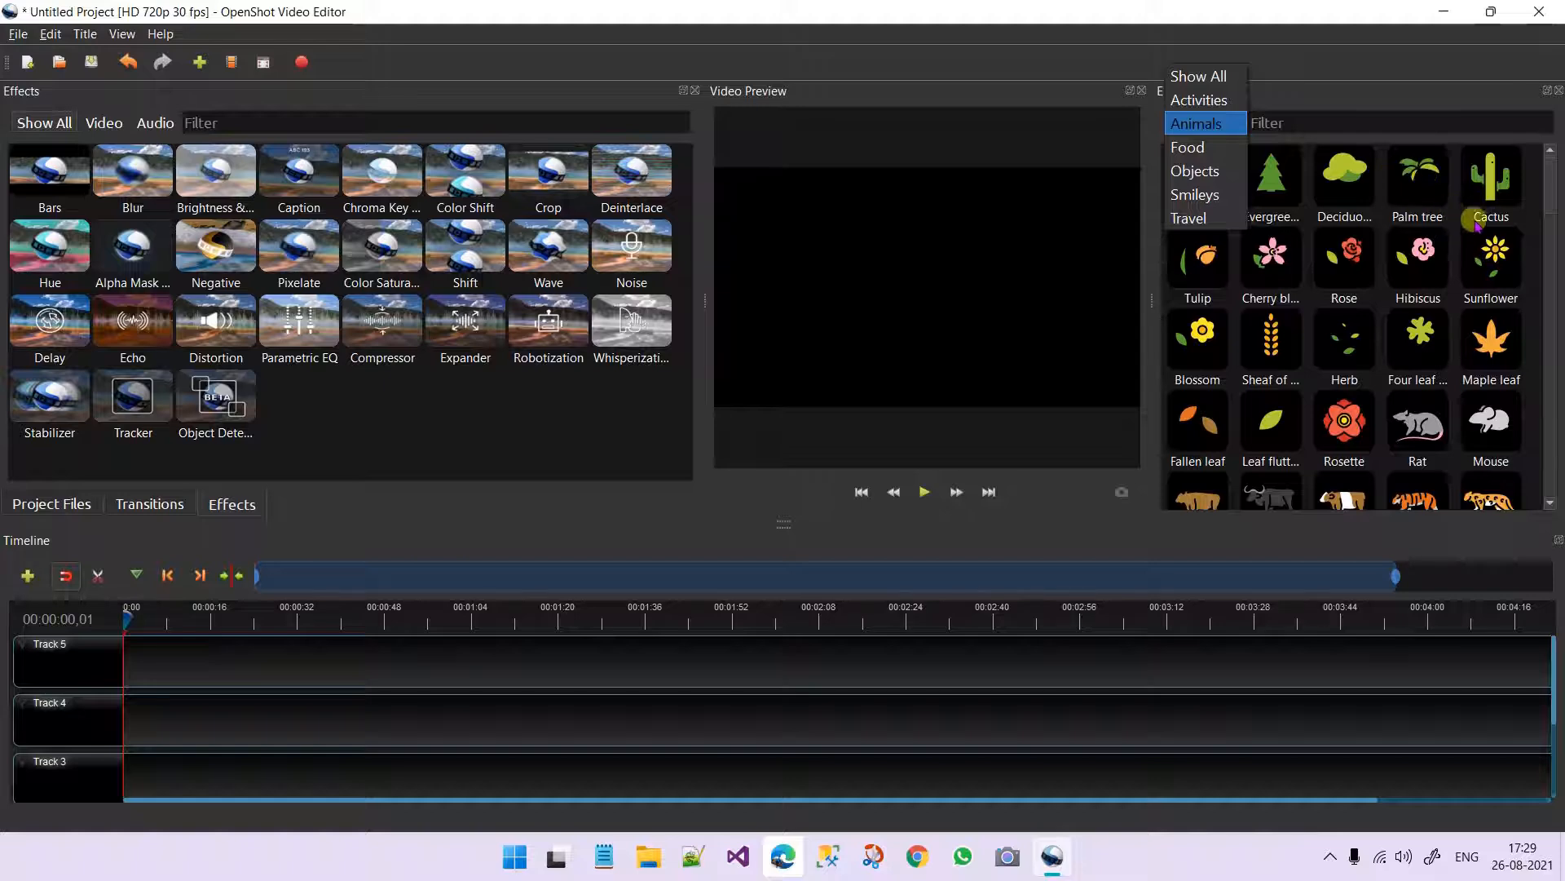
click(1231, 147)
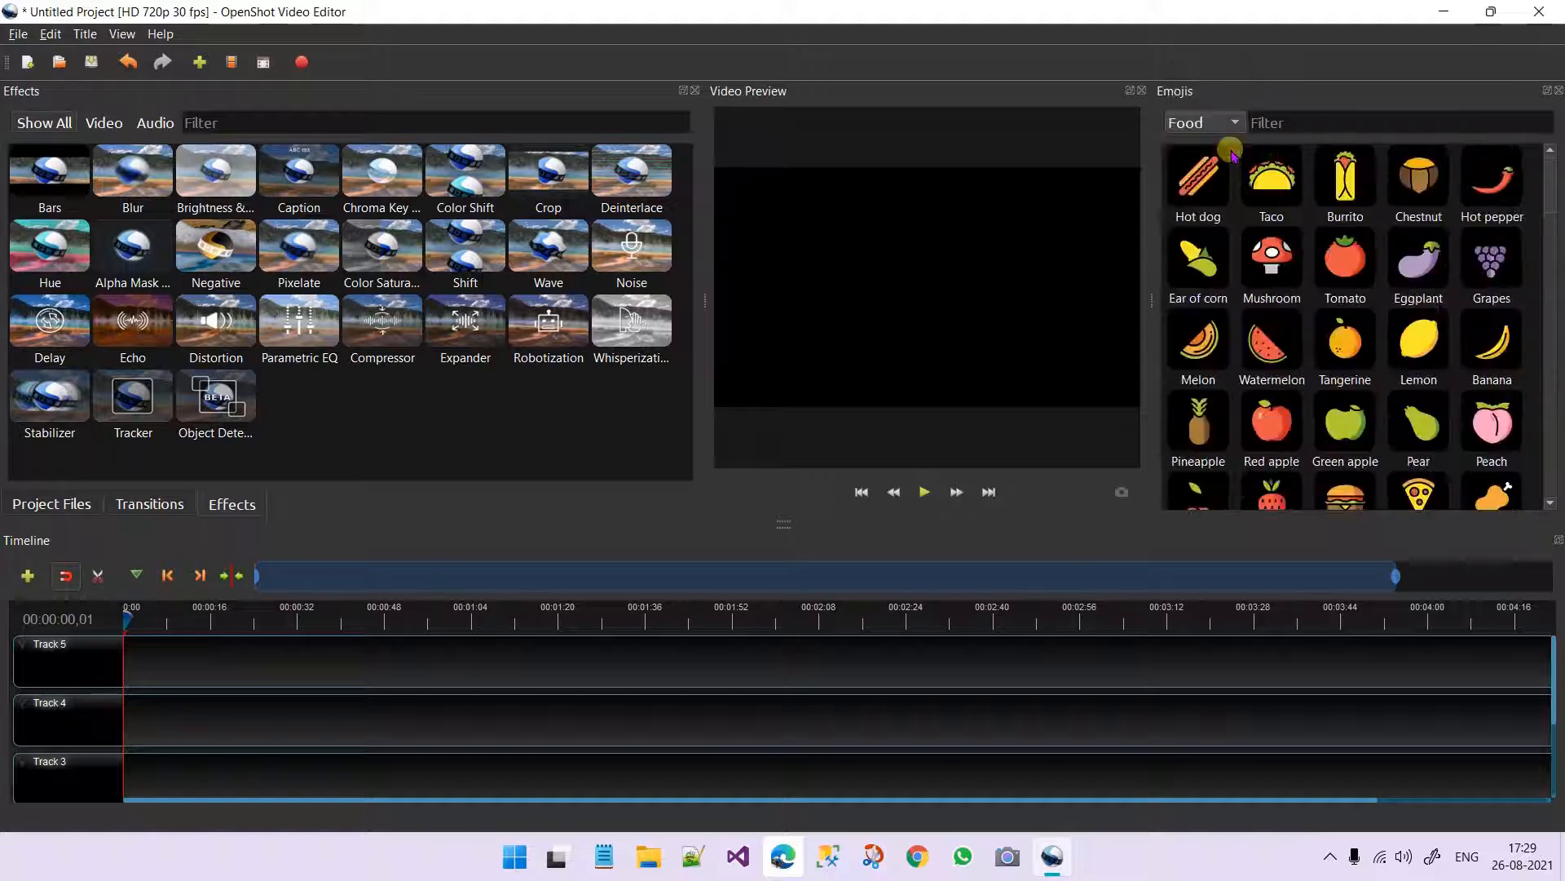
scroll(1272, 267, down, 10)
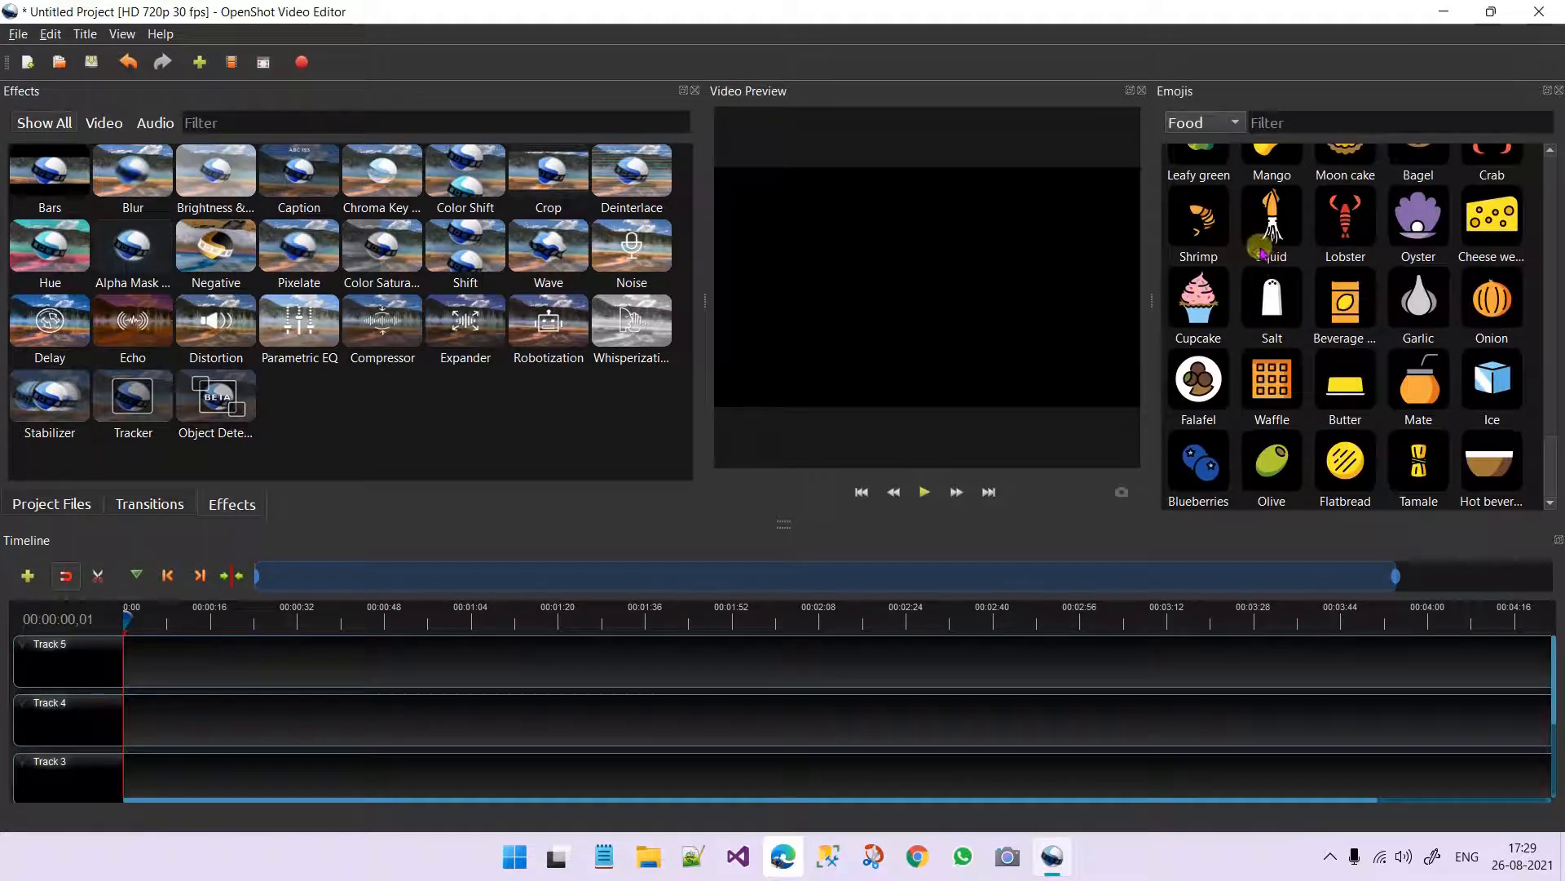
- Show the Objects category of emojis and examine its items
click(1230, 121)
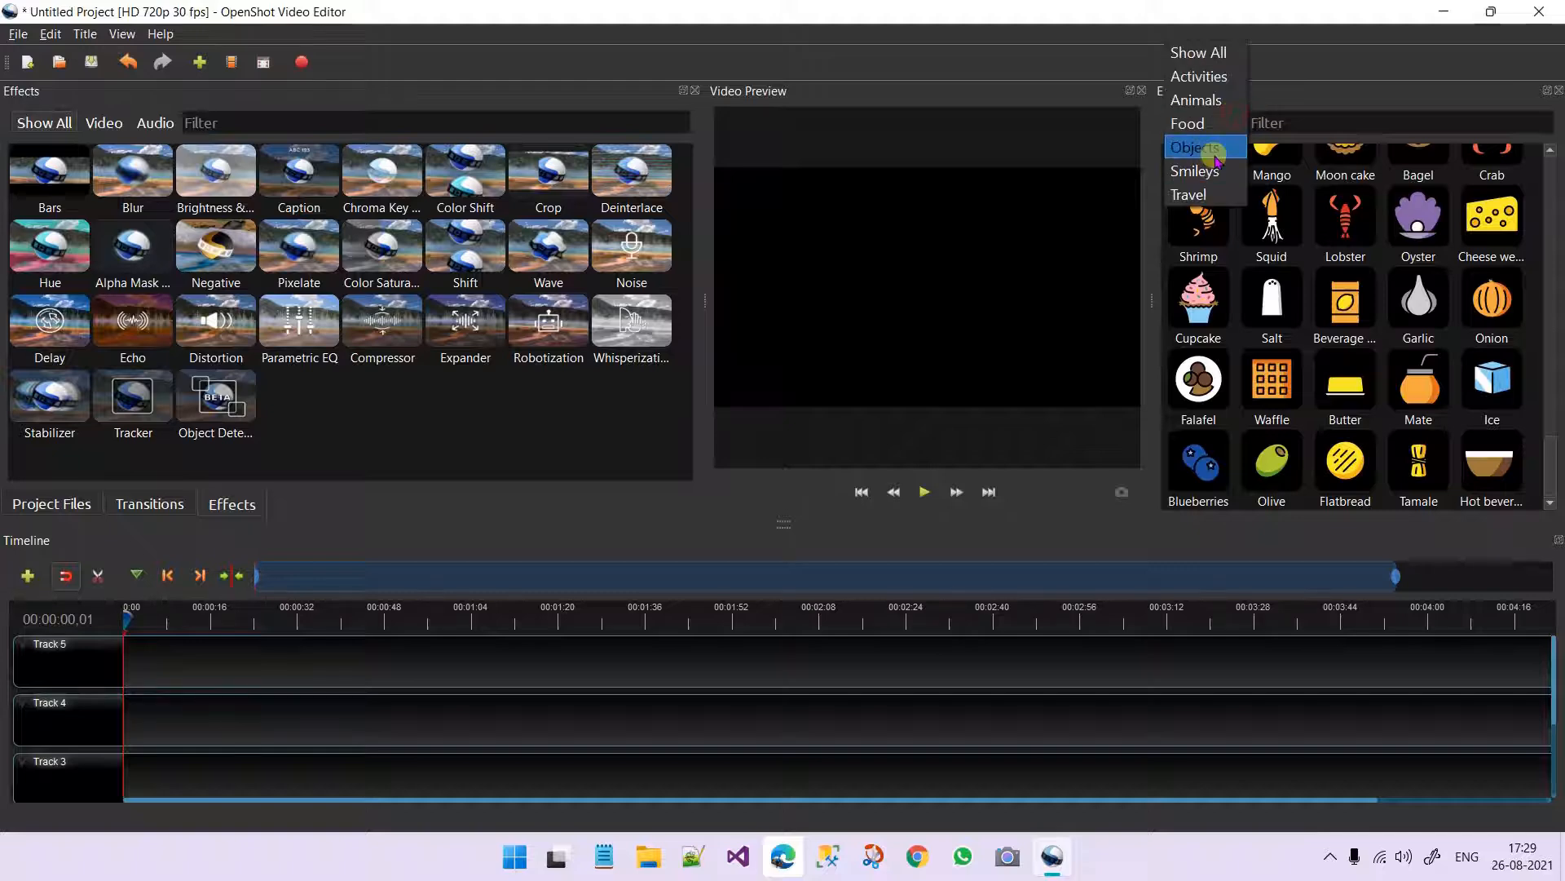
click(1213, 148)
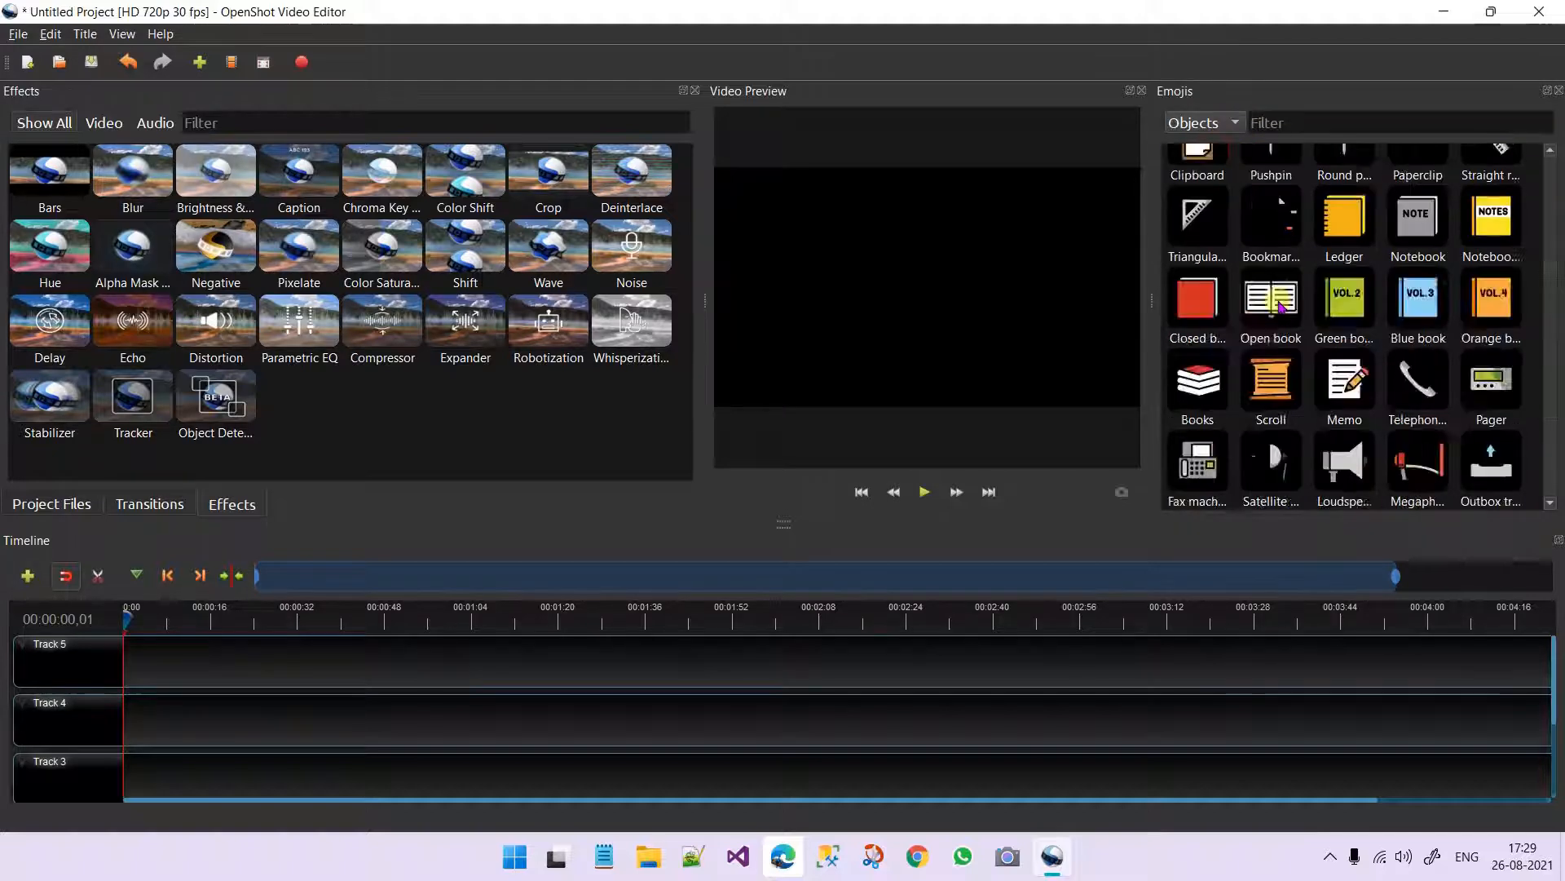
scroll(1280, 306, up, 10)
scroll(1214, 320, down, 12)
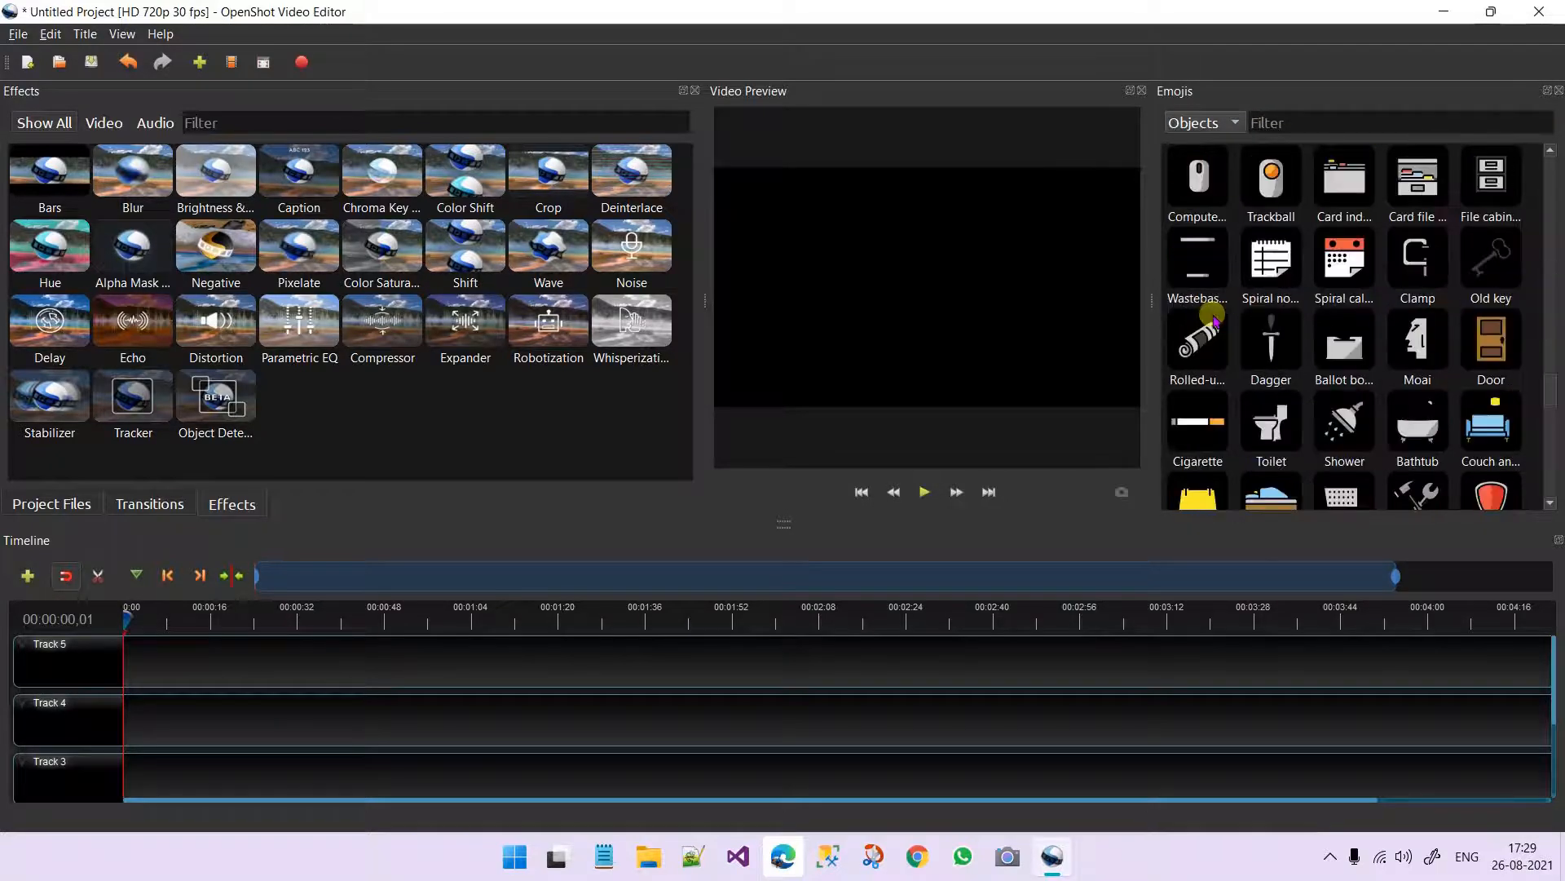
scroll(1215, 321, down, 3)
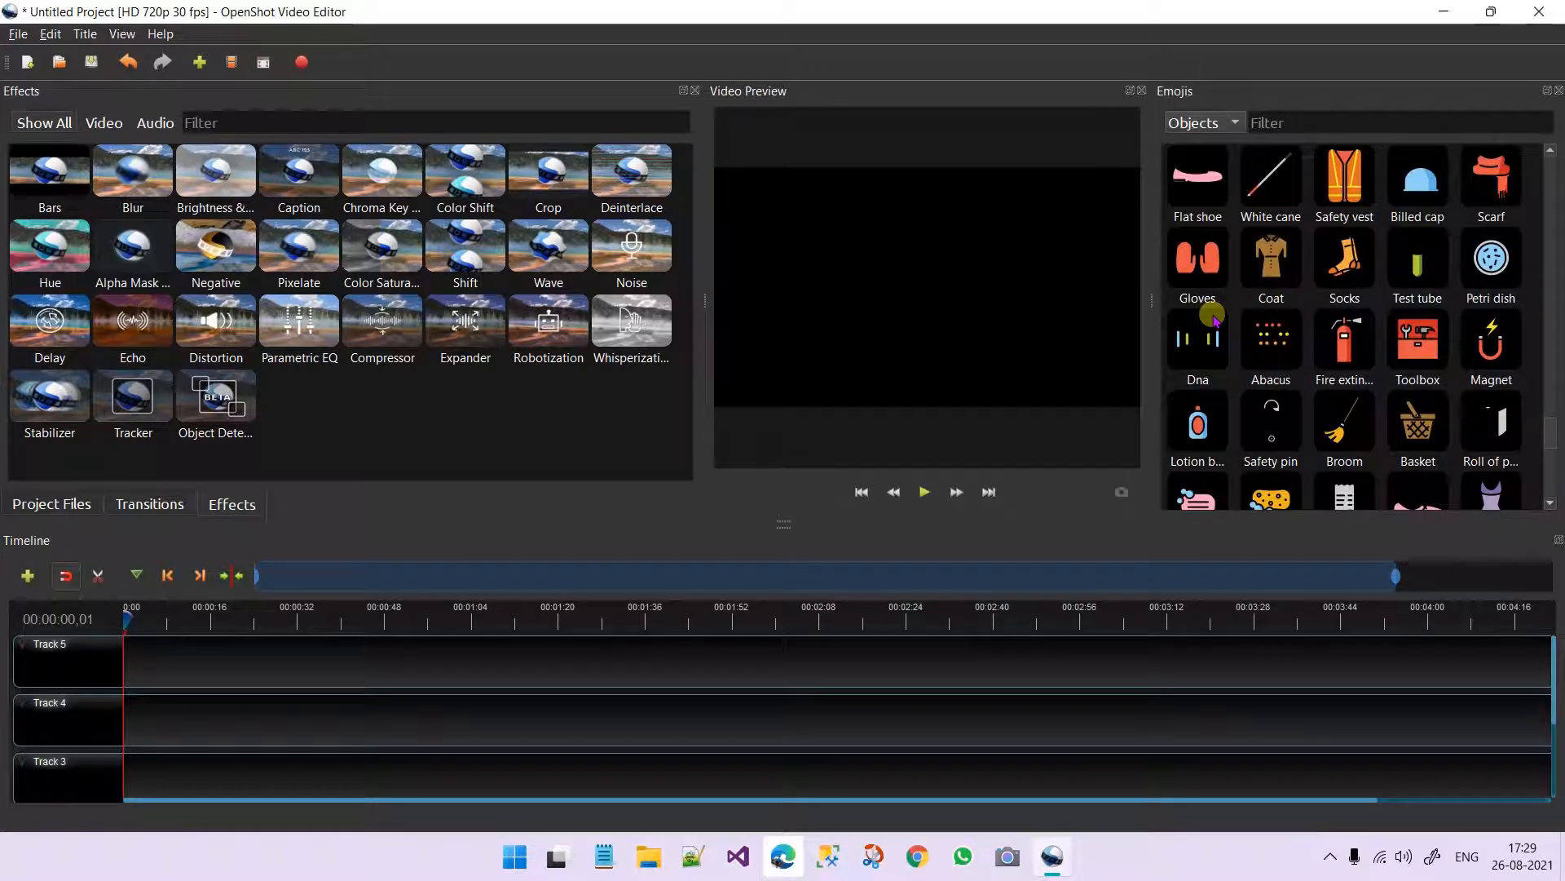
- Filter the emojis to Smileys and look through the hearts and face expressions
click(1205, 122)
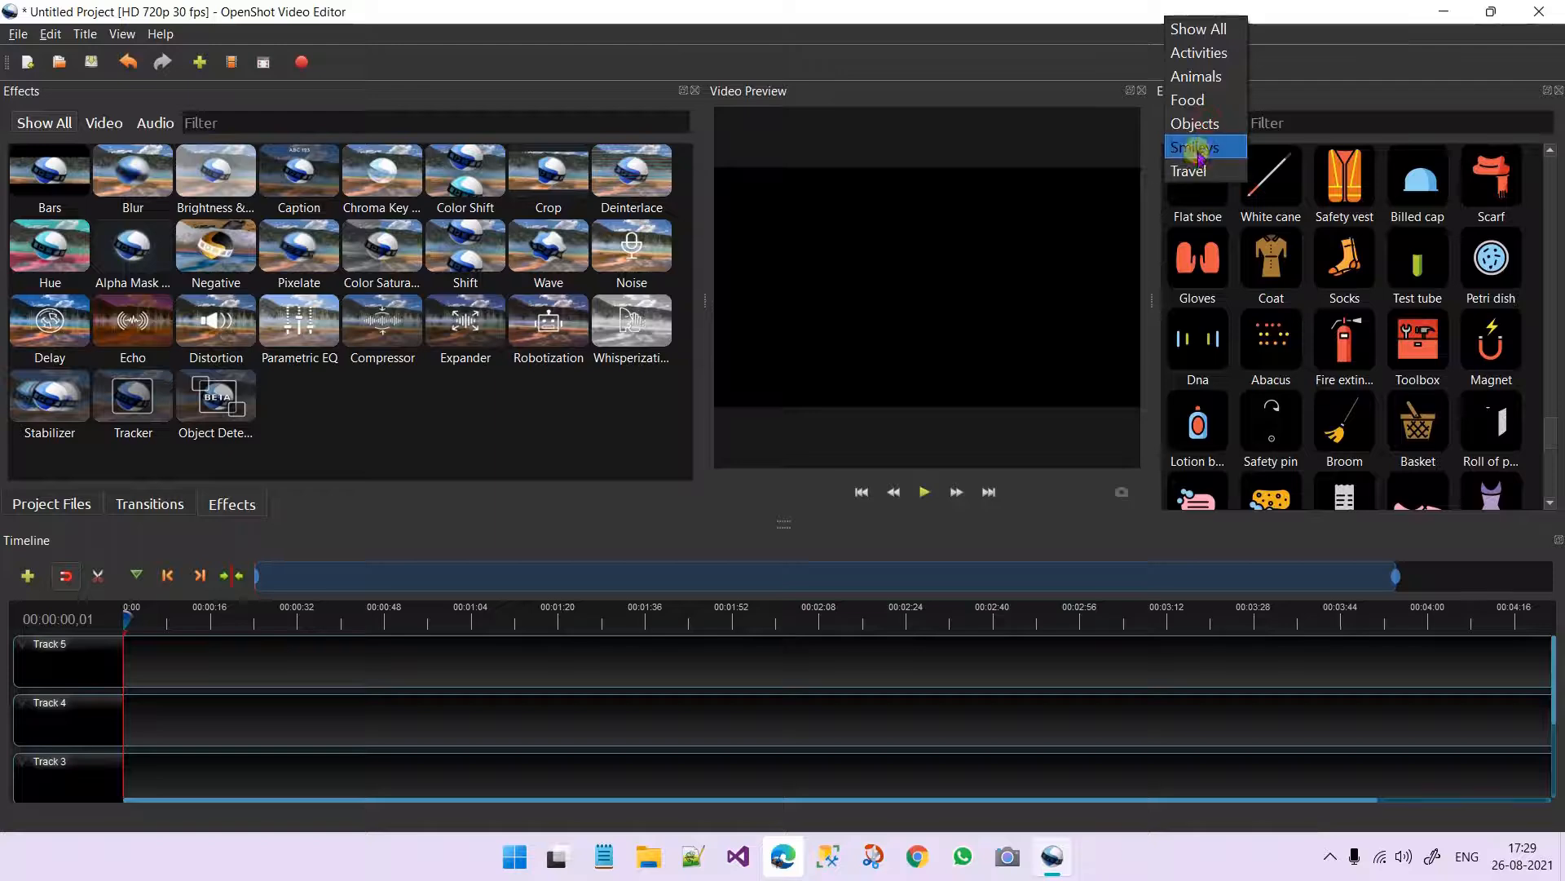
click(1200, 151)
scroll(1272, 273, down, 5)
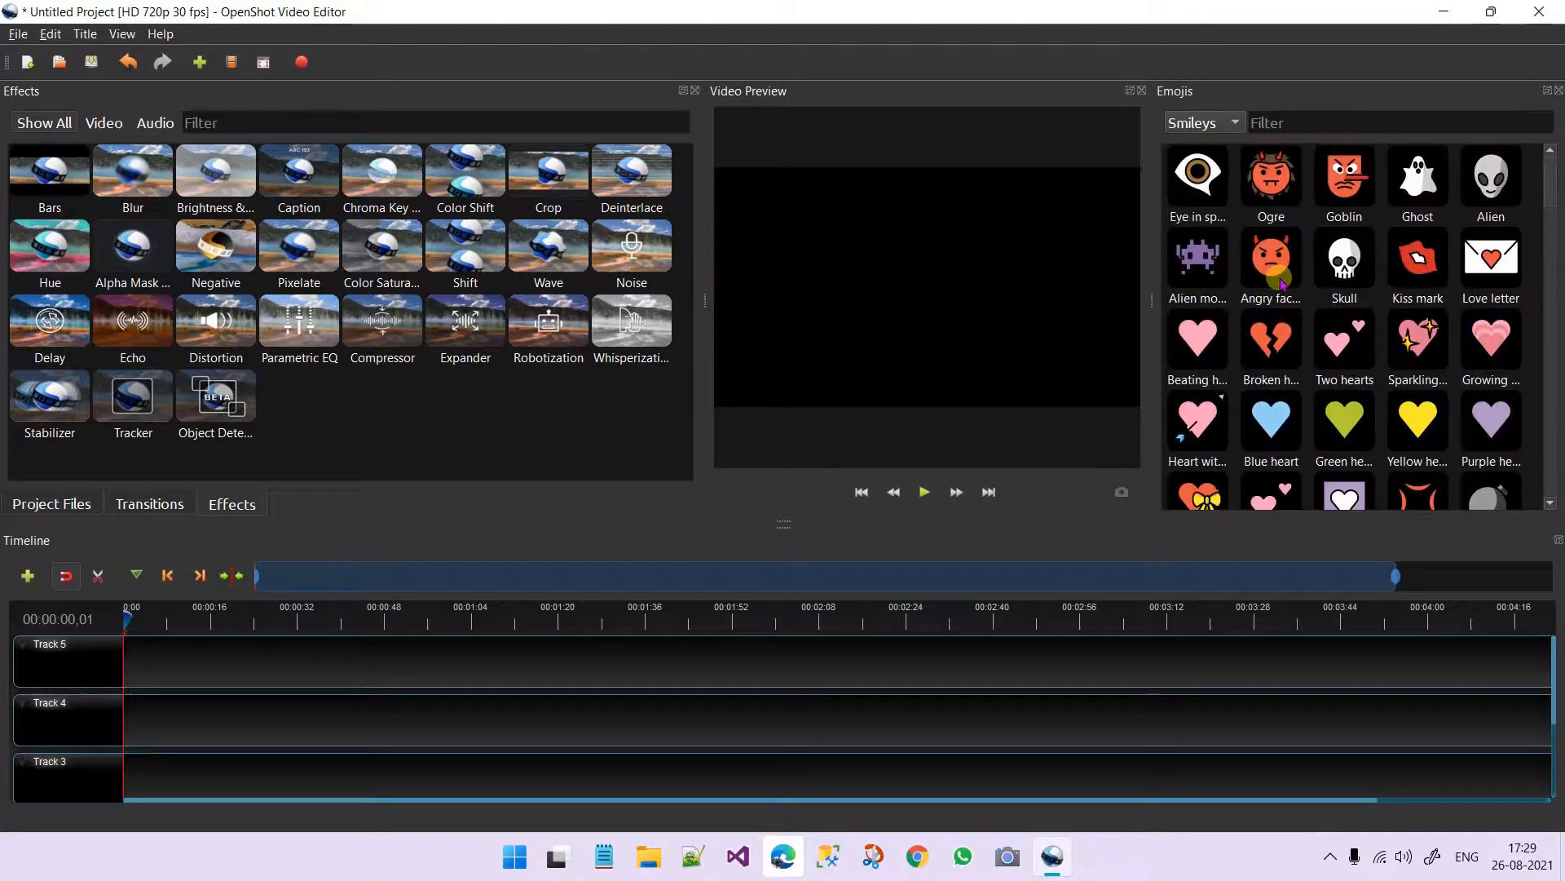
scroll(1276, 286, down, 3)
scroll(1224, 328, down, 5)
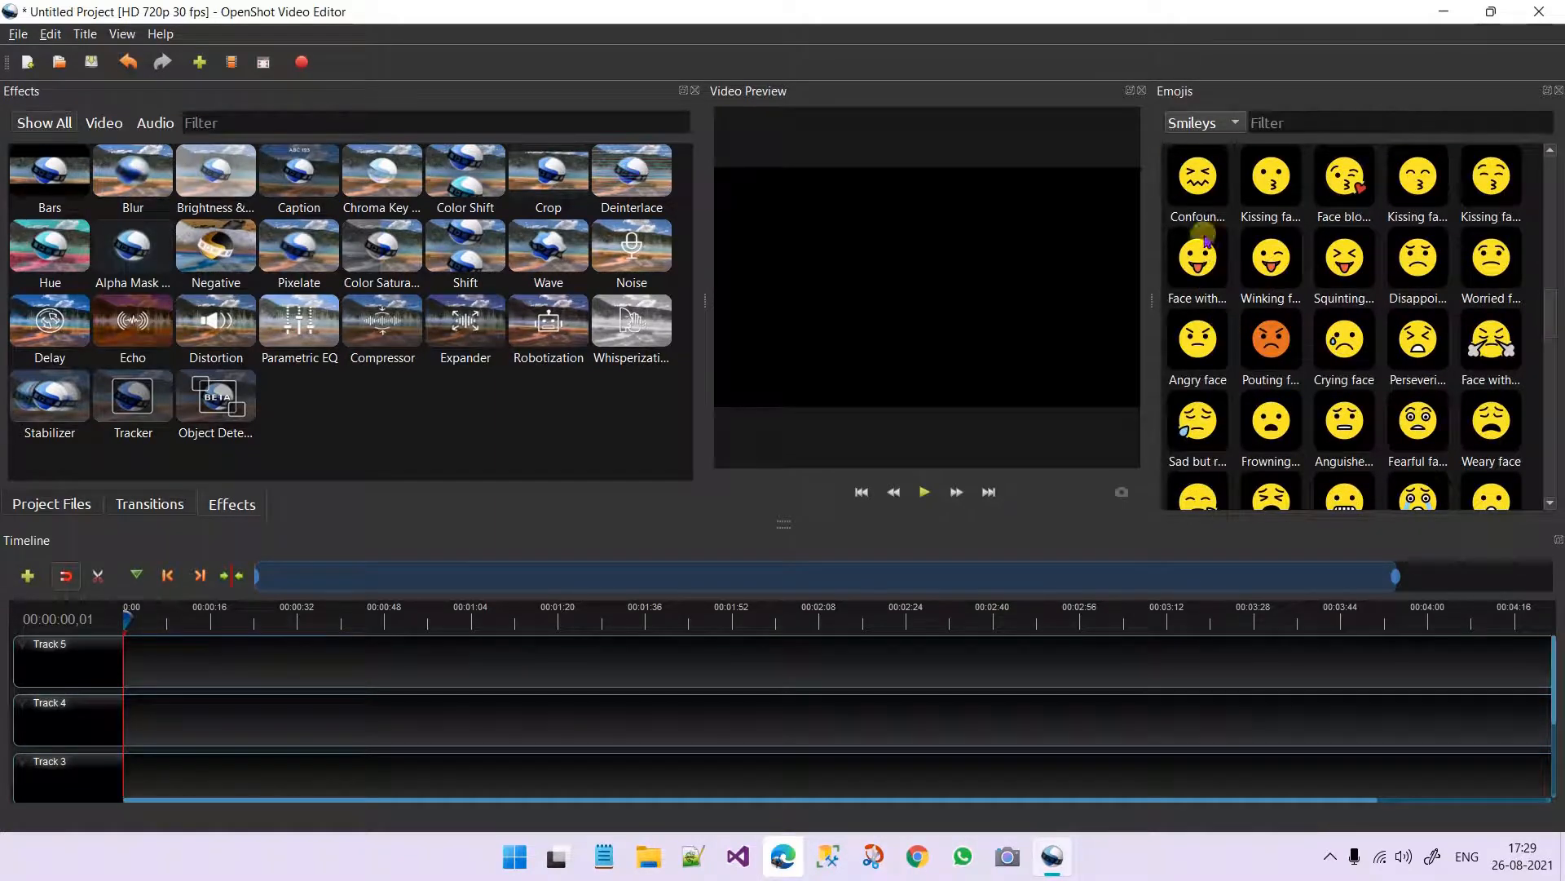
- Switch the emoji category to Travel and browse its buildings, weather and transport emojis
click(1192, 124)
click(1171, 161)
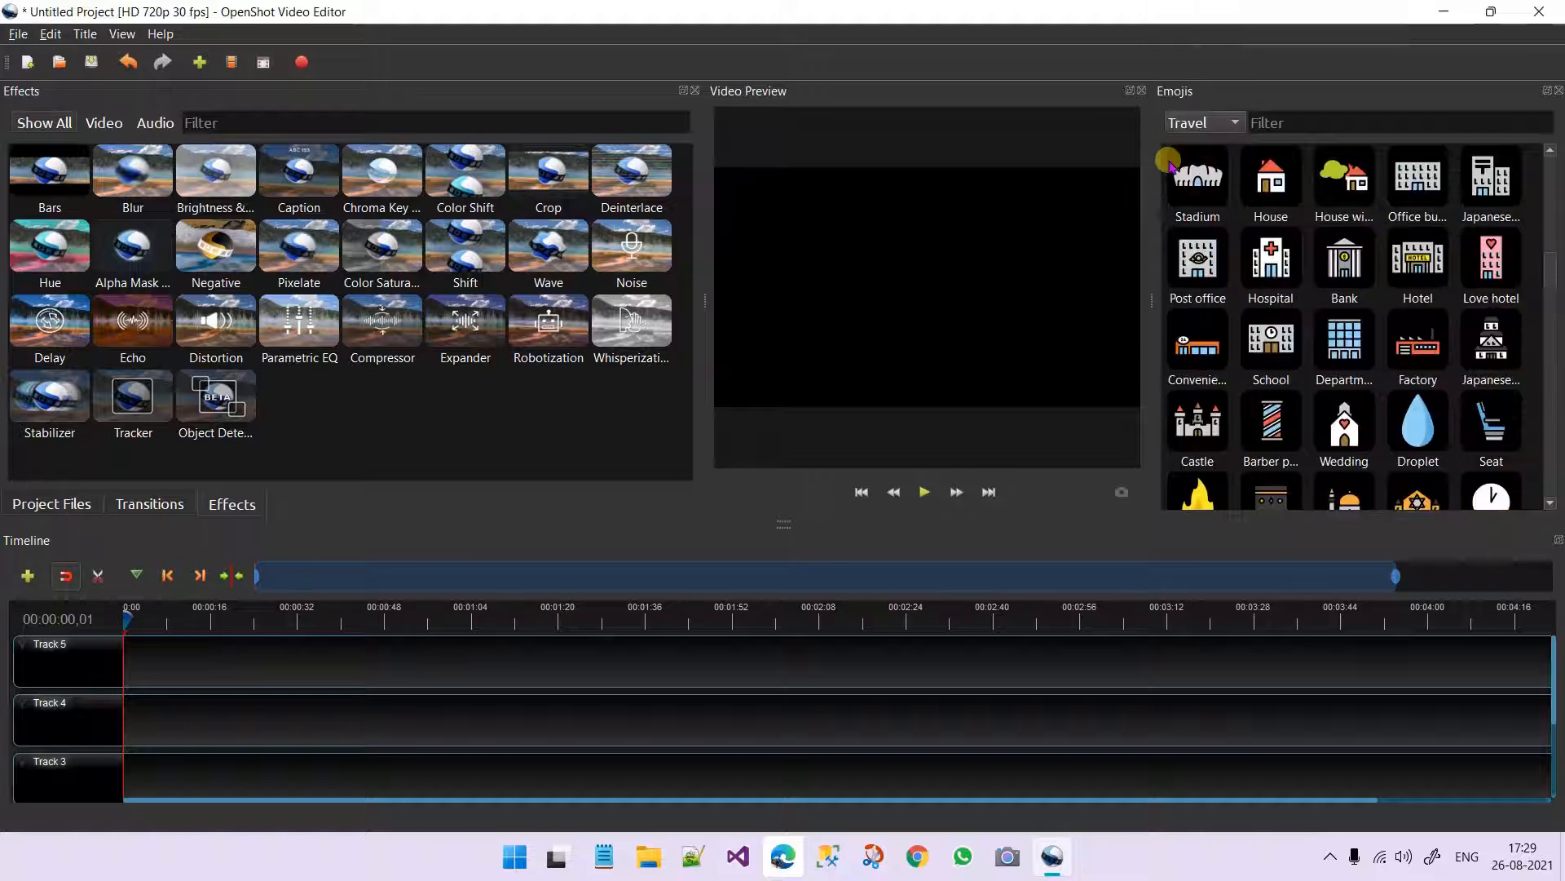
scroll(1370, 255, down, 10)
scroll(1370, 255, up, 3)
scroll(1369, 256, down, 10)
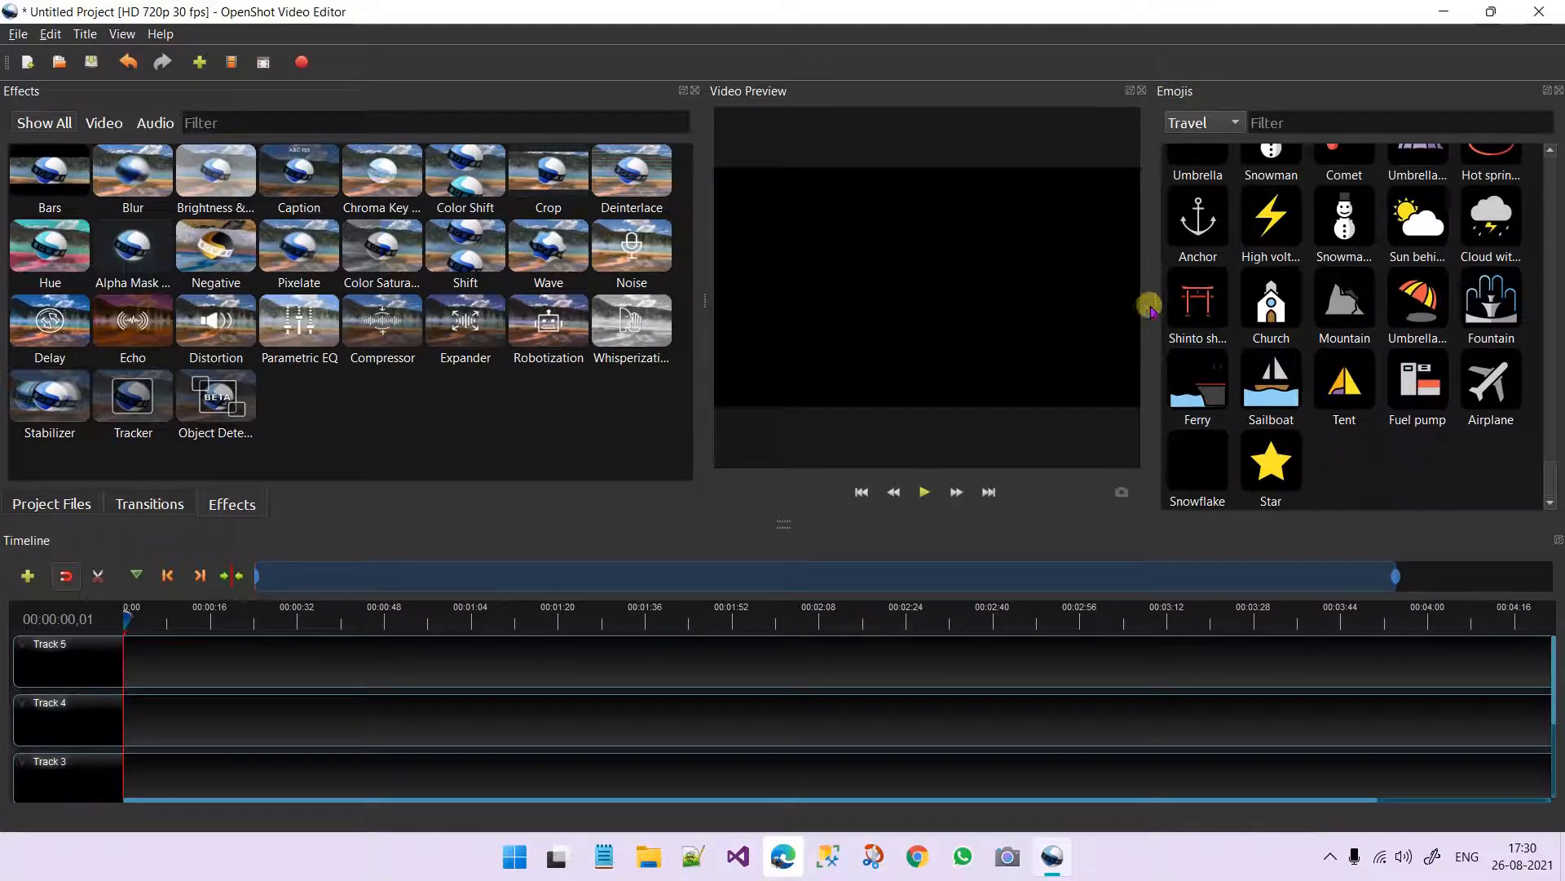
- Shrink the Emojis panel to a single column and reset its category filter to Show All
drag(1150, 308, 1446, 315)
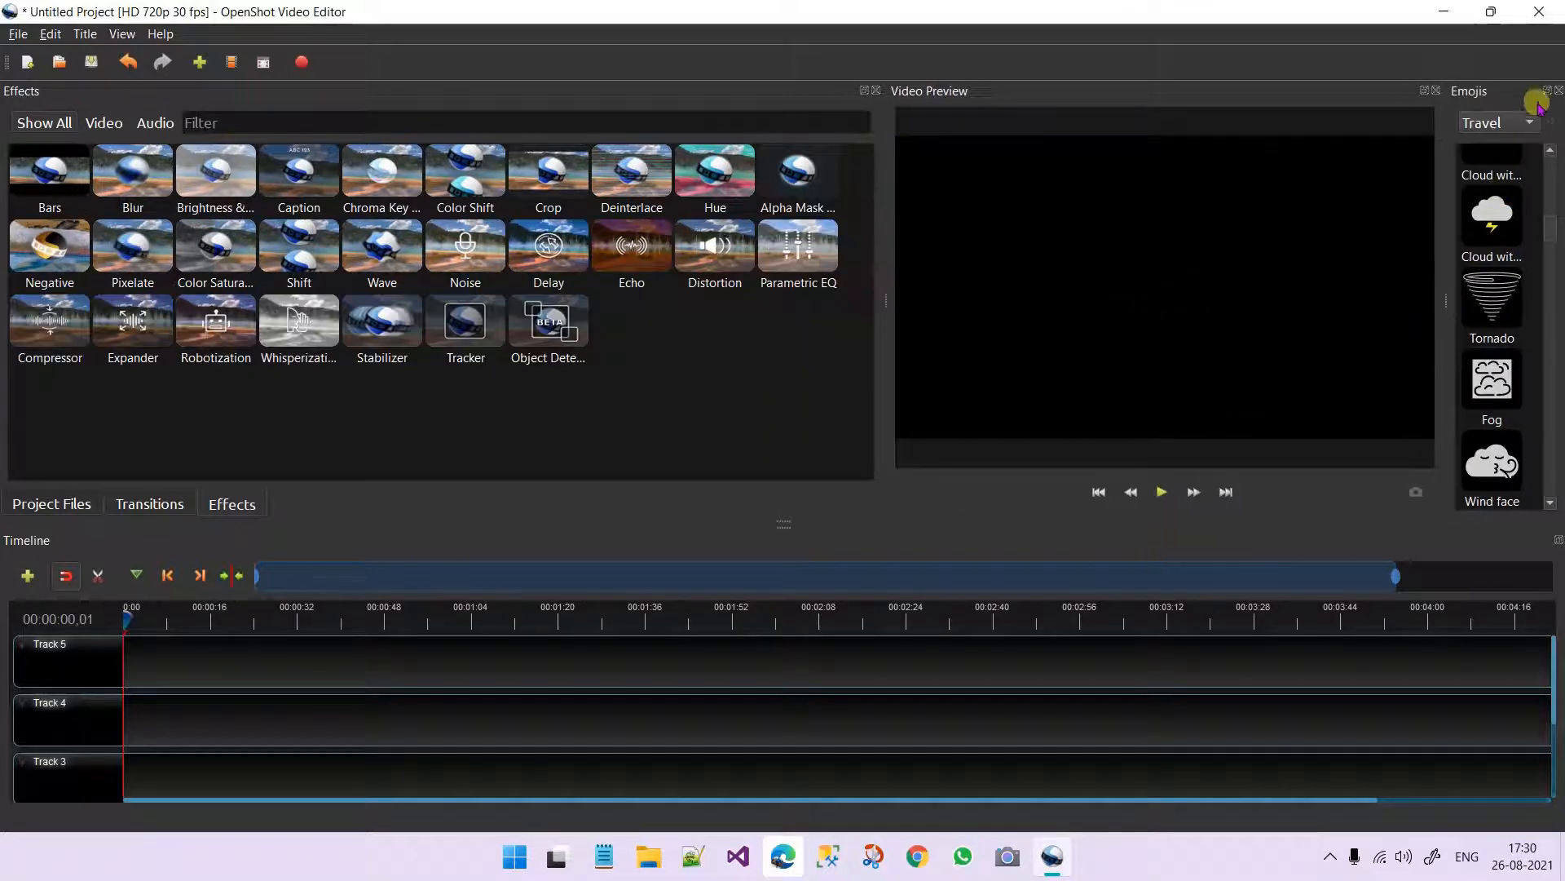
click(1508, 122)
click(1492, 13)
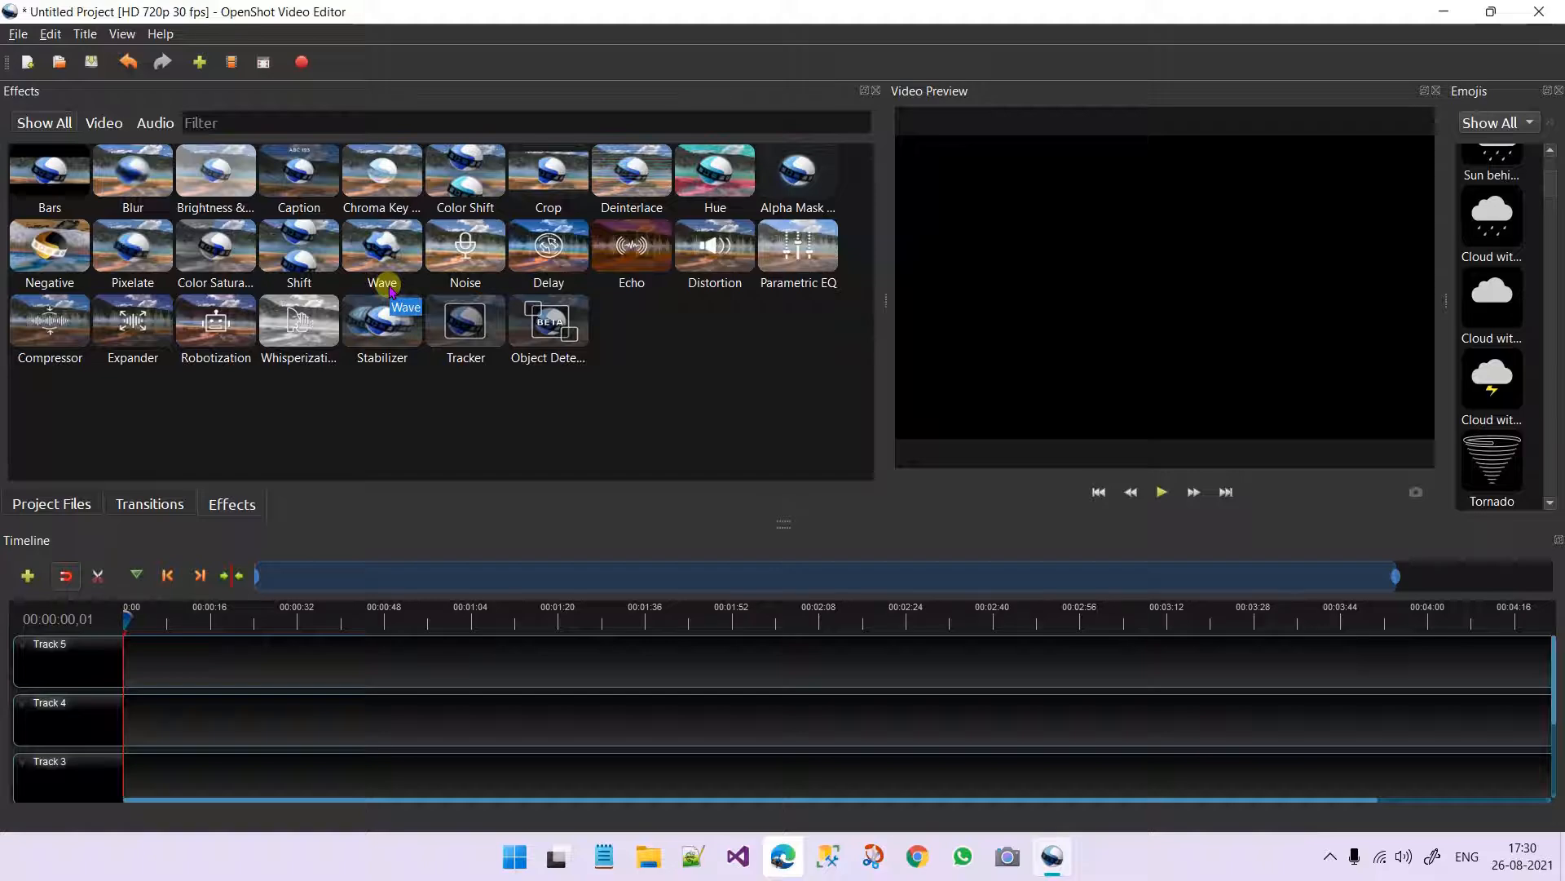
- Open the transitions library and look through all available transitions down to the last one
click(159, 504)
scroll(315, 305, down, 4)
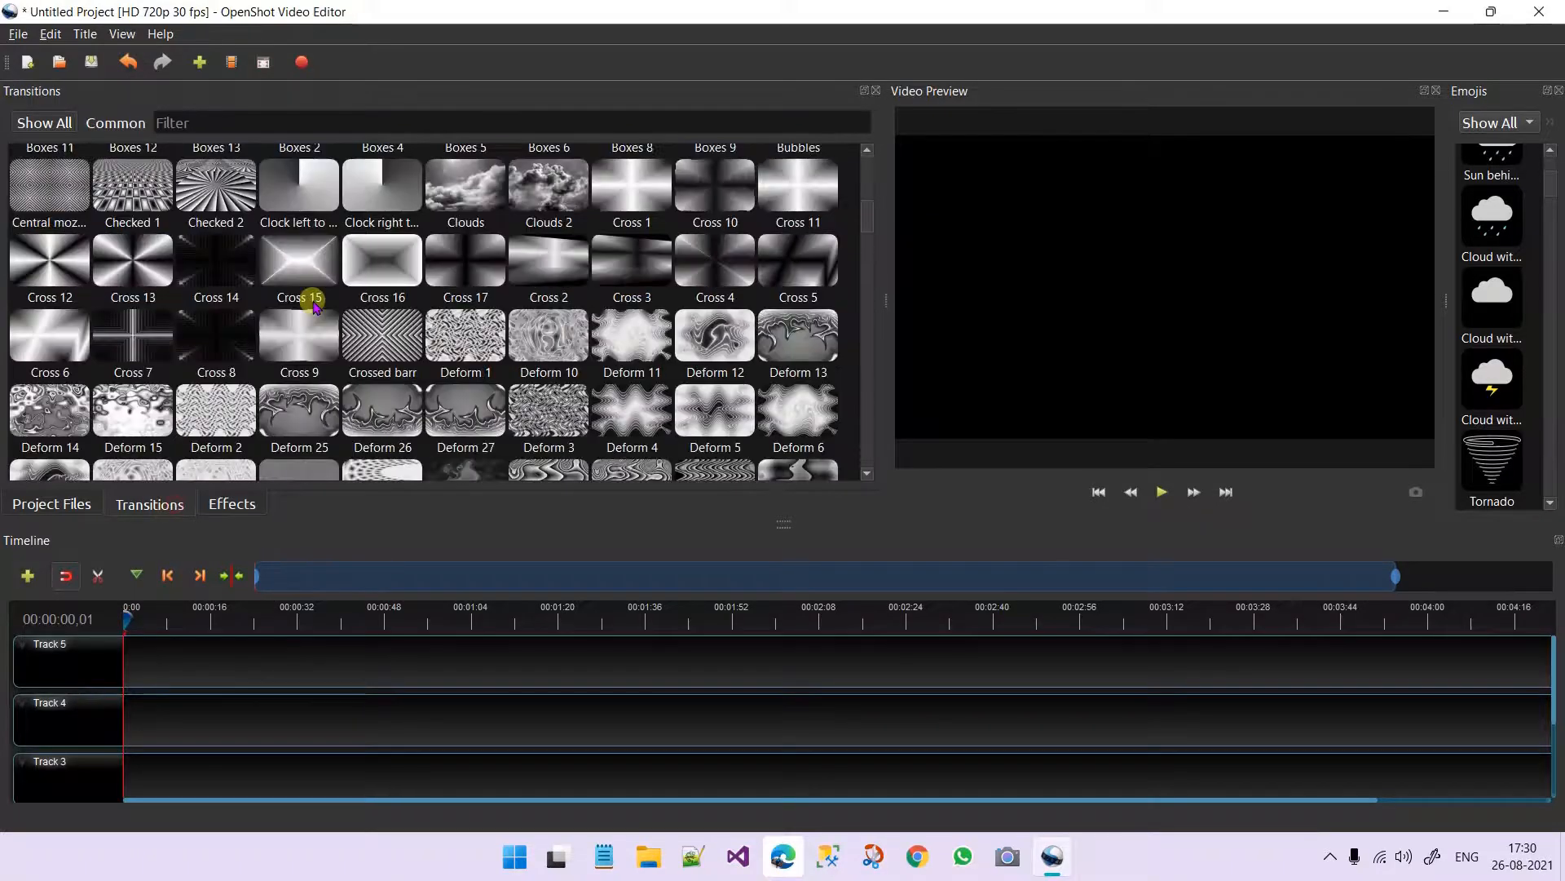
scroll(314, 305, down, 10)
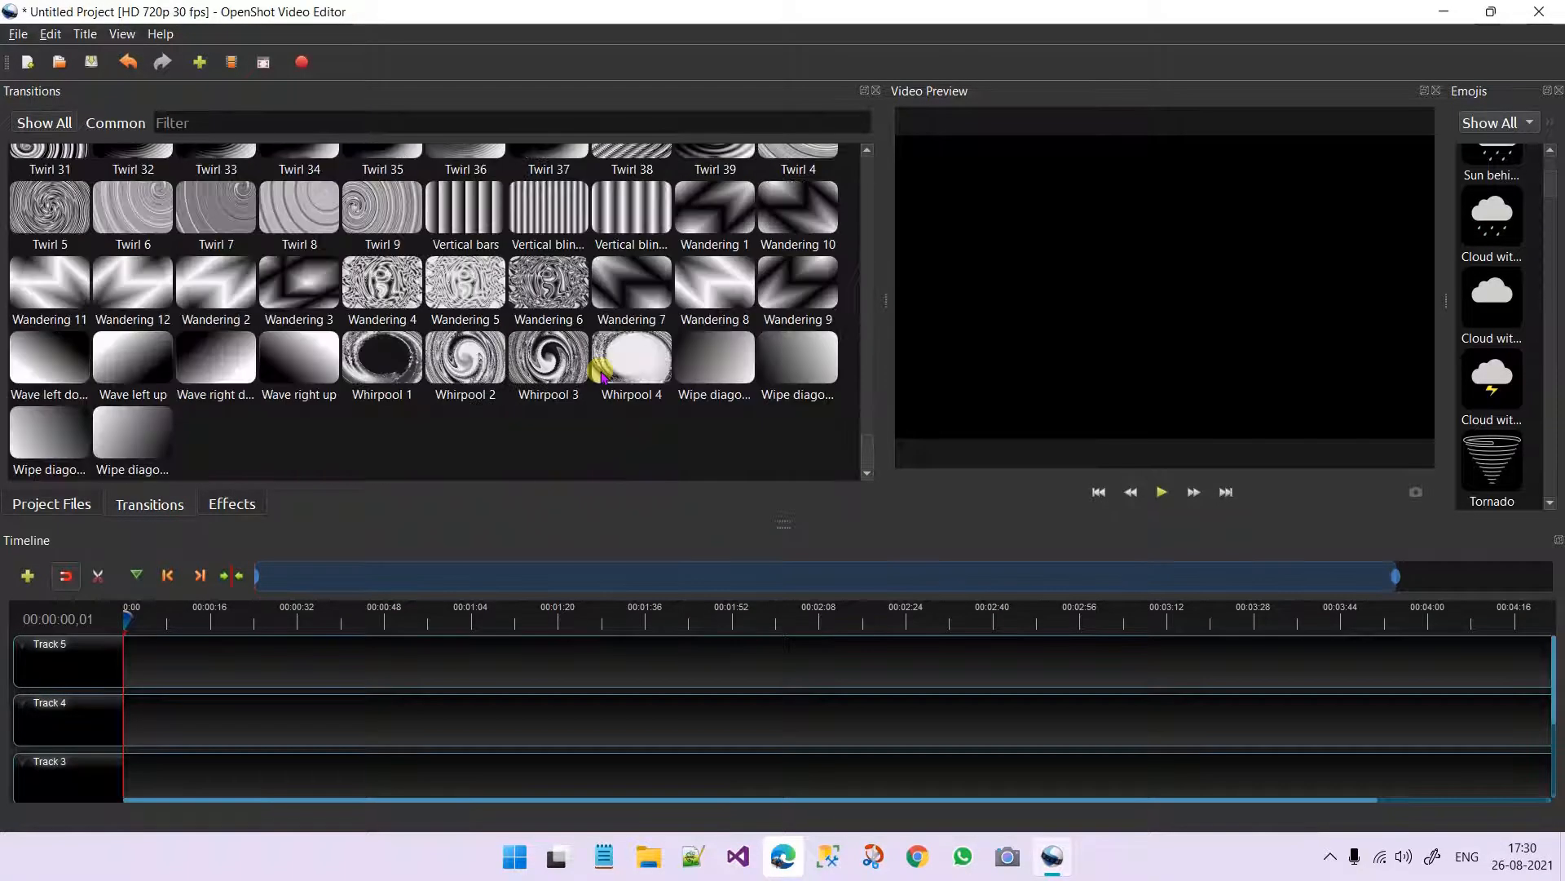
scroll(436, 367, up, 8)
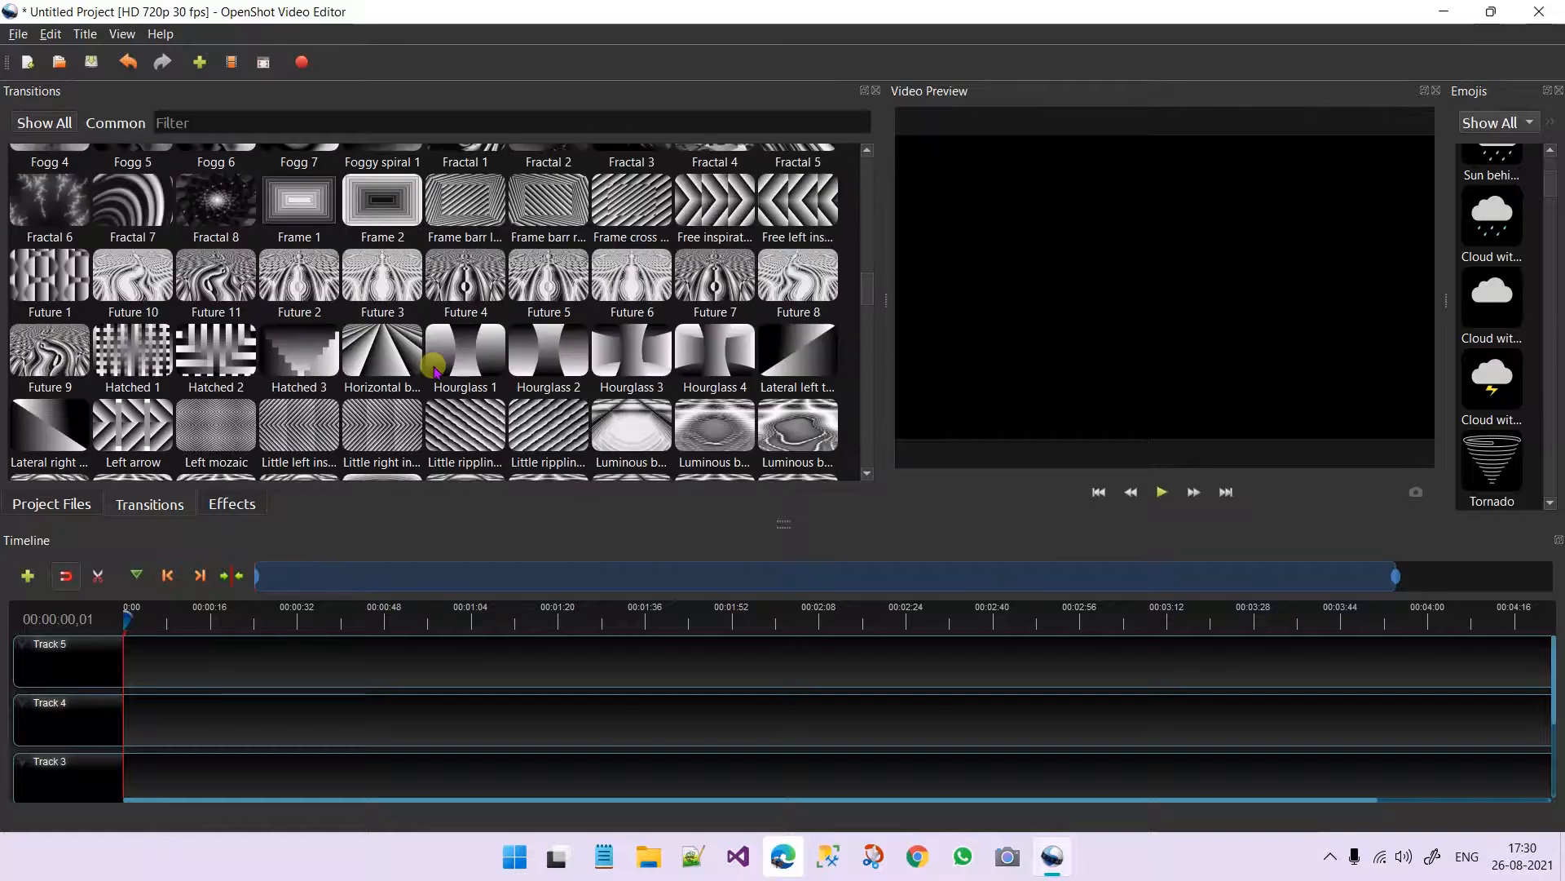
scroll(262, 208, up, 5)
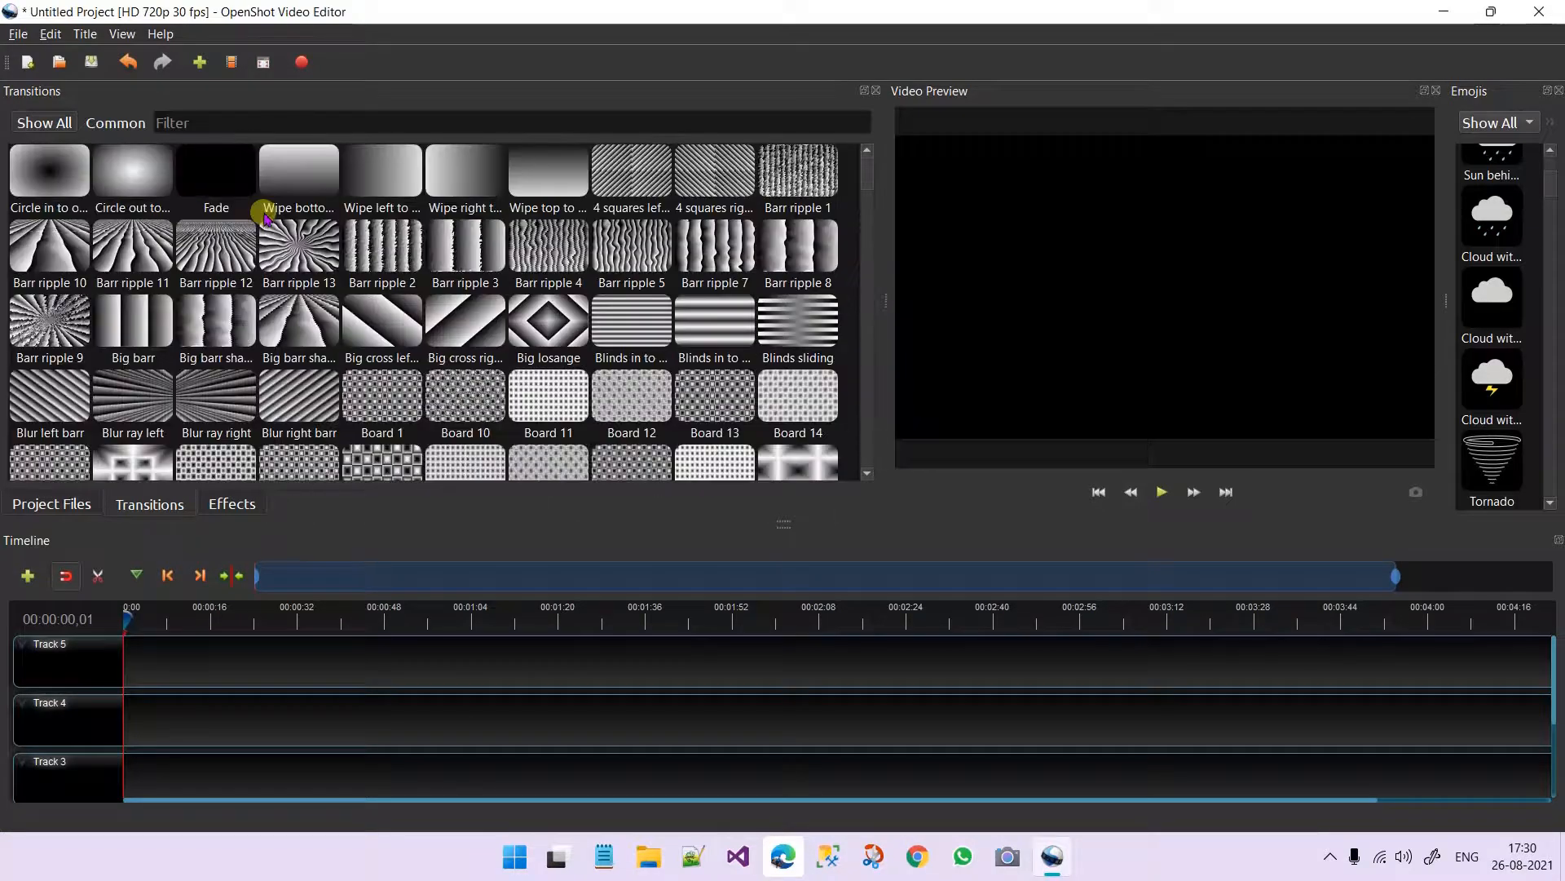
- Filter the transitions to Common, select the first circle transition, and show all transitions again, browsing down to the last one
scroll(289, 330, down, 15)
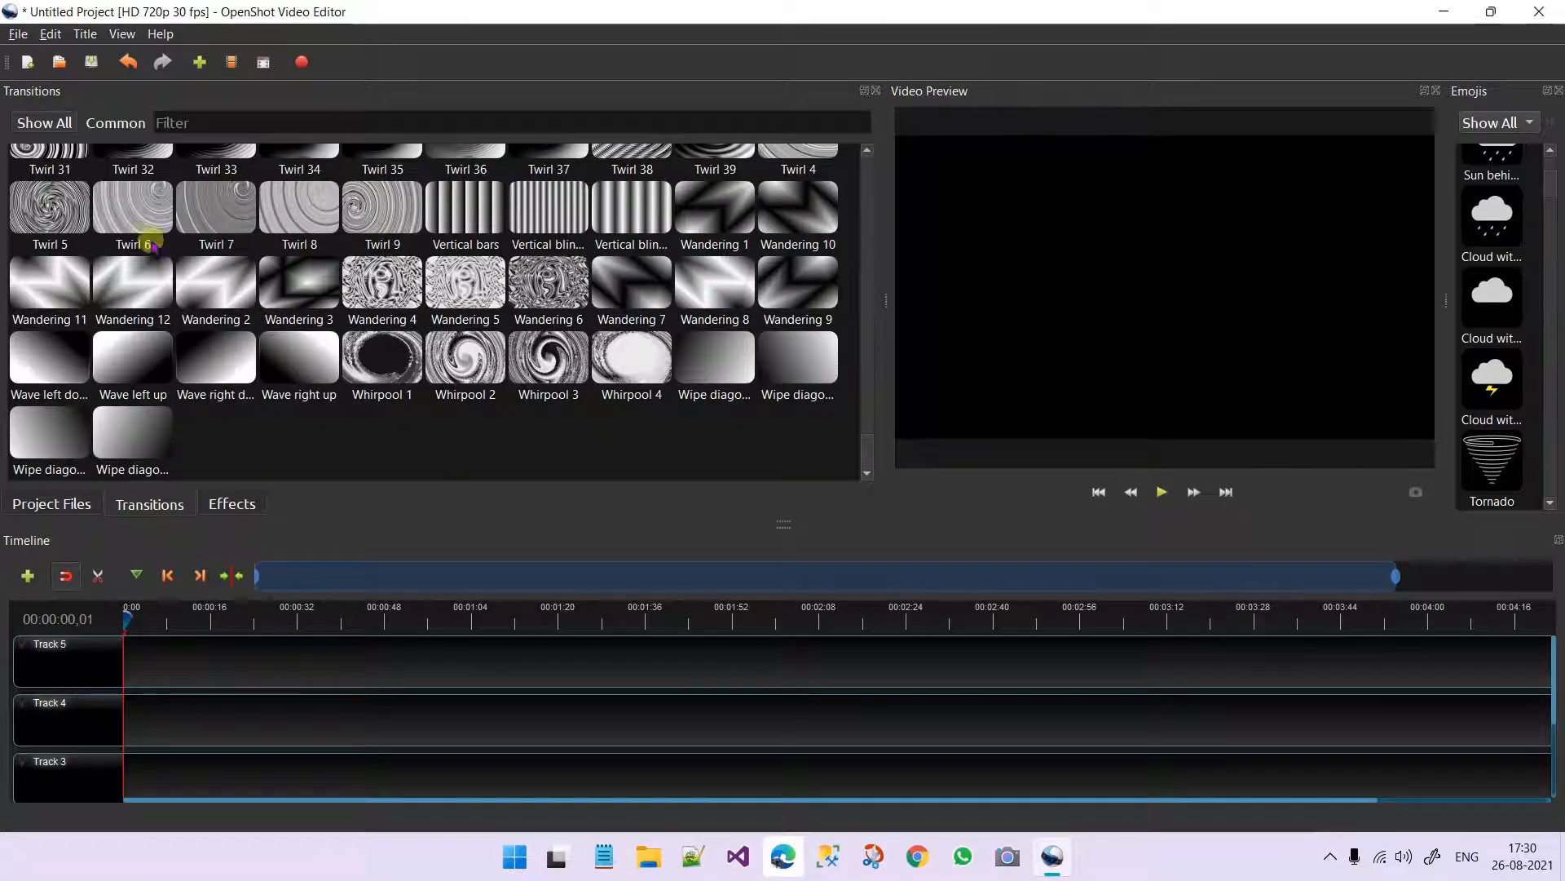
click(115, 123)
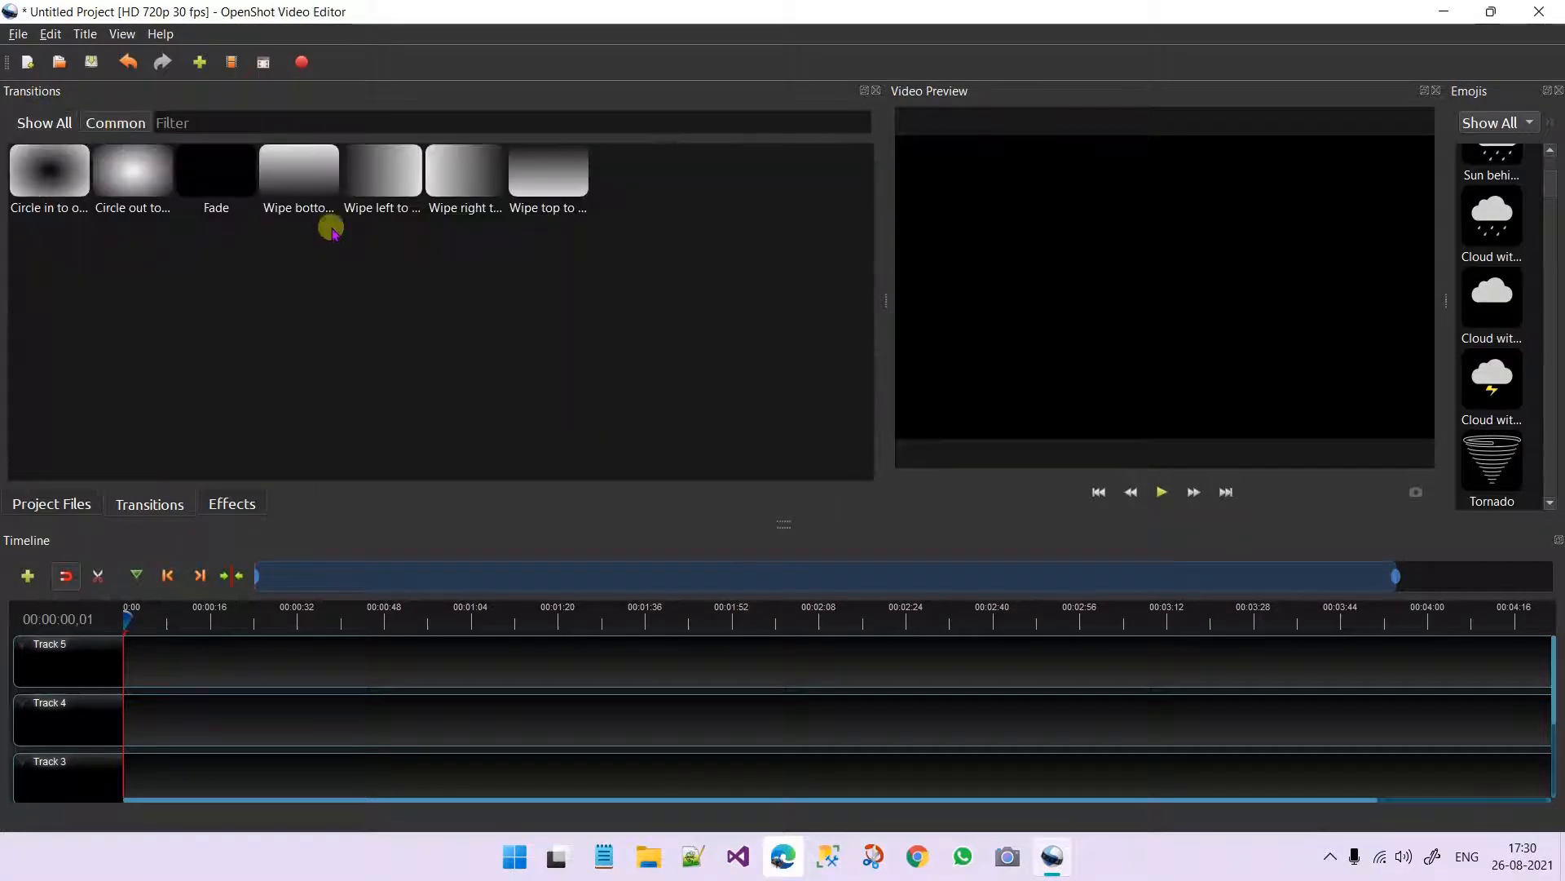
click(33, 149)
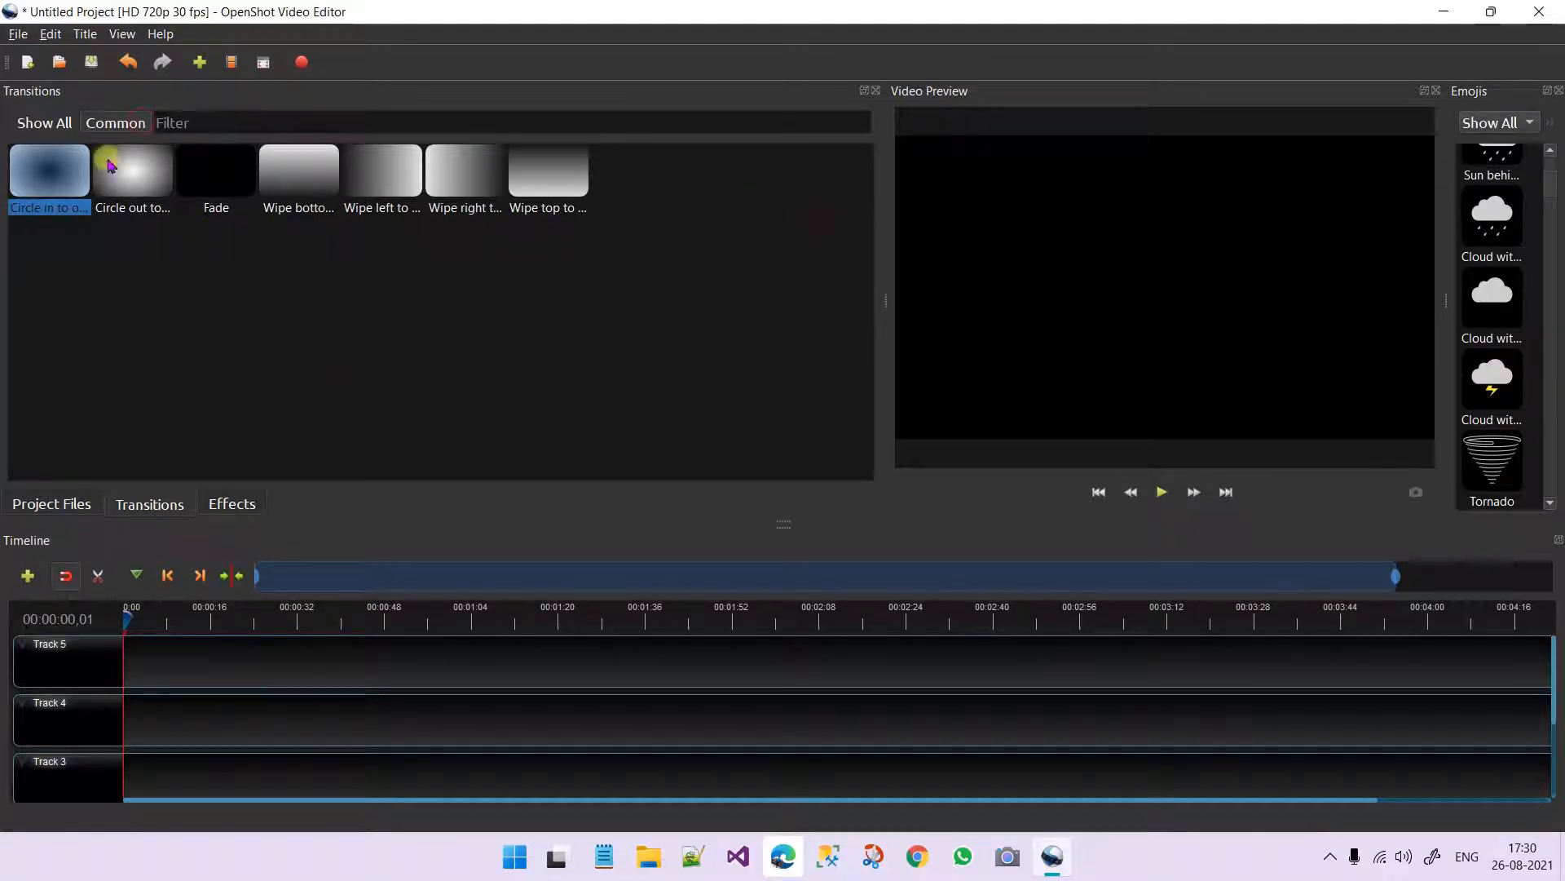
click(79, 119)
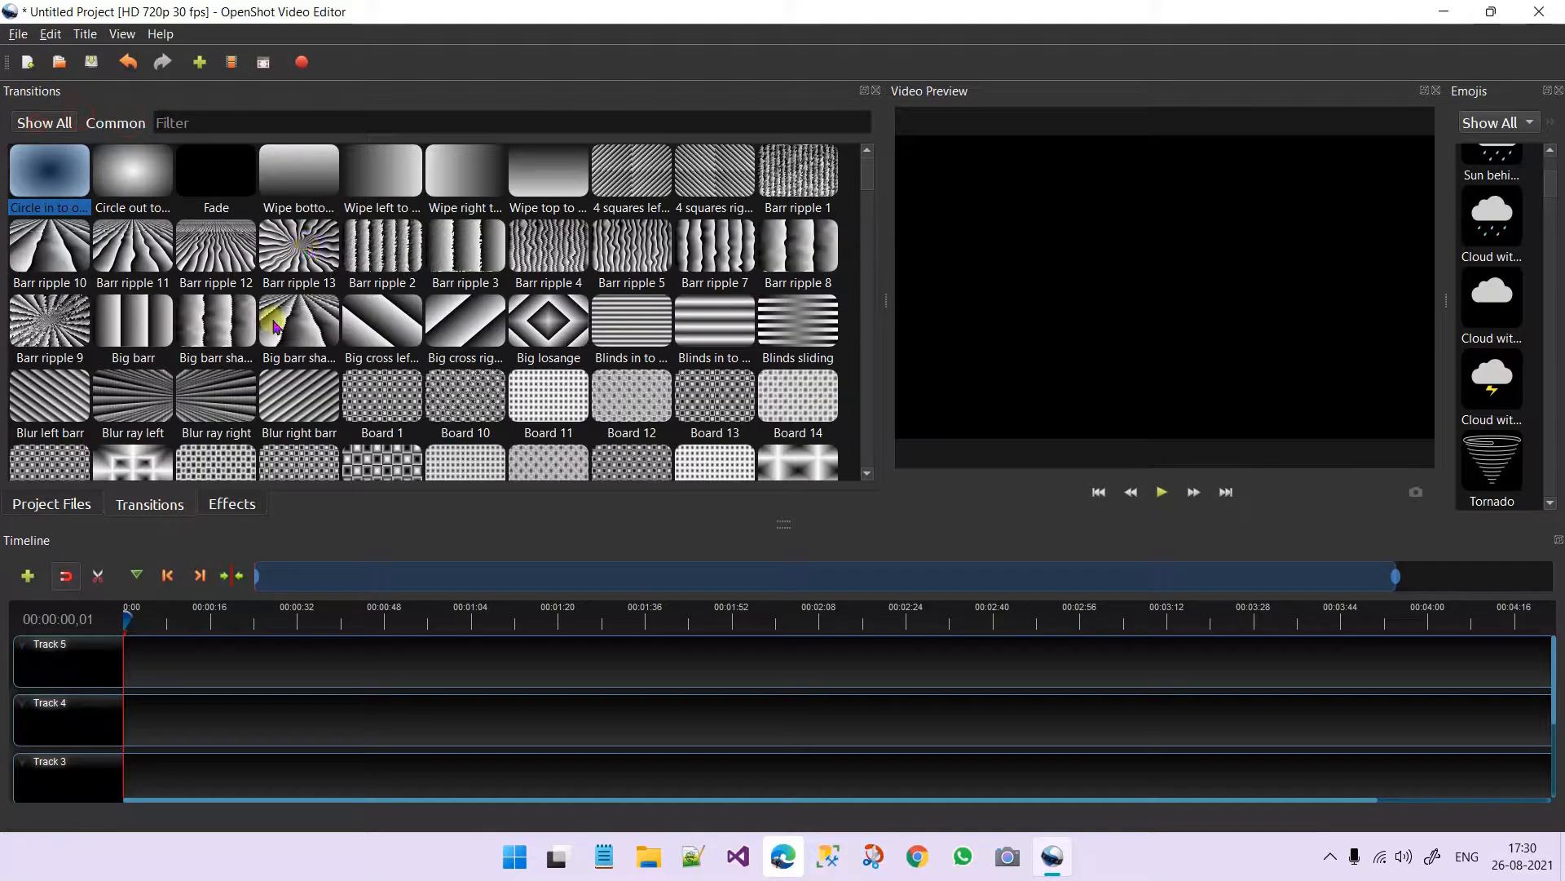
scroll(356, 298, down, 15)
scroll(356, 297, down, 1)
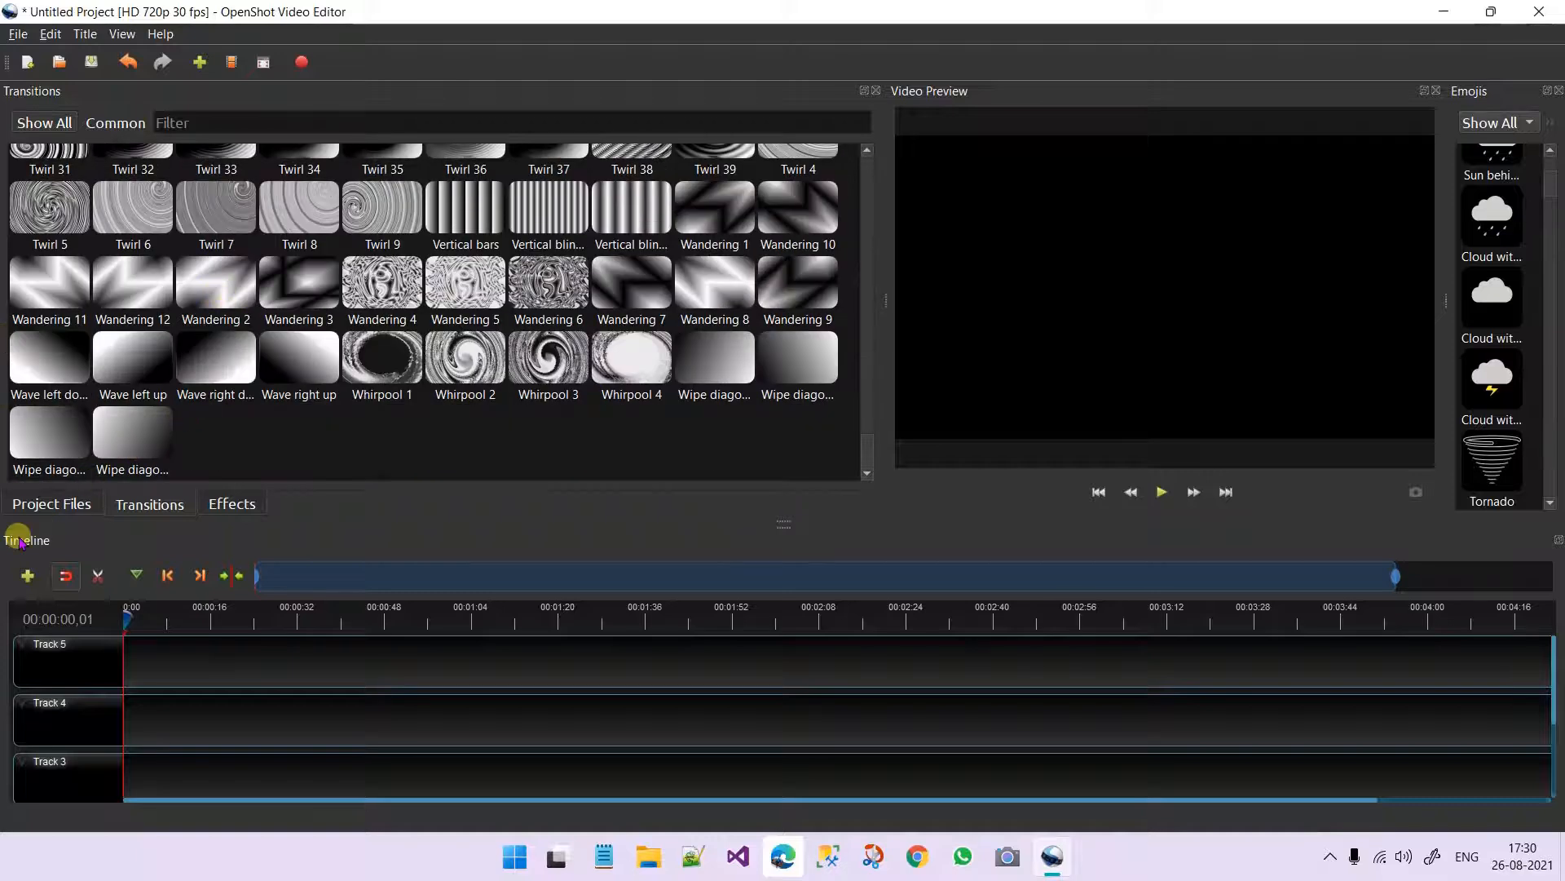
- Remove both emoji files, 1F5EF.svg and 1F600.svg, from the project files
click(52, 501)
drag(143, 313, 122, 191)
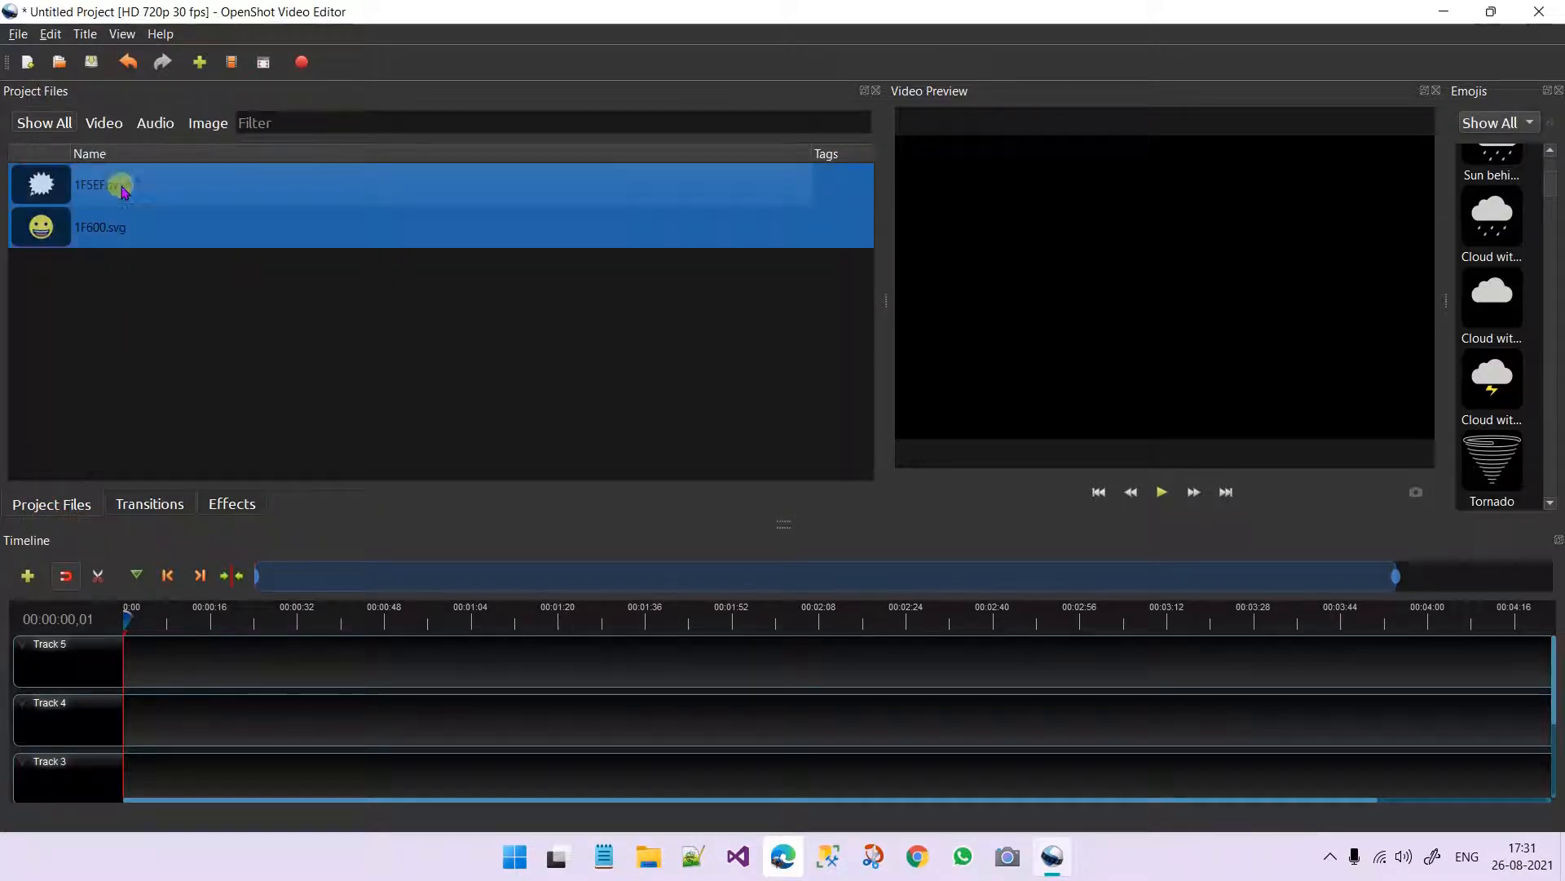
right_click(256, 184)
click(334, 387)
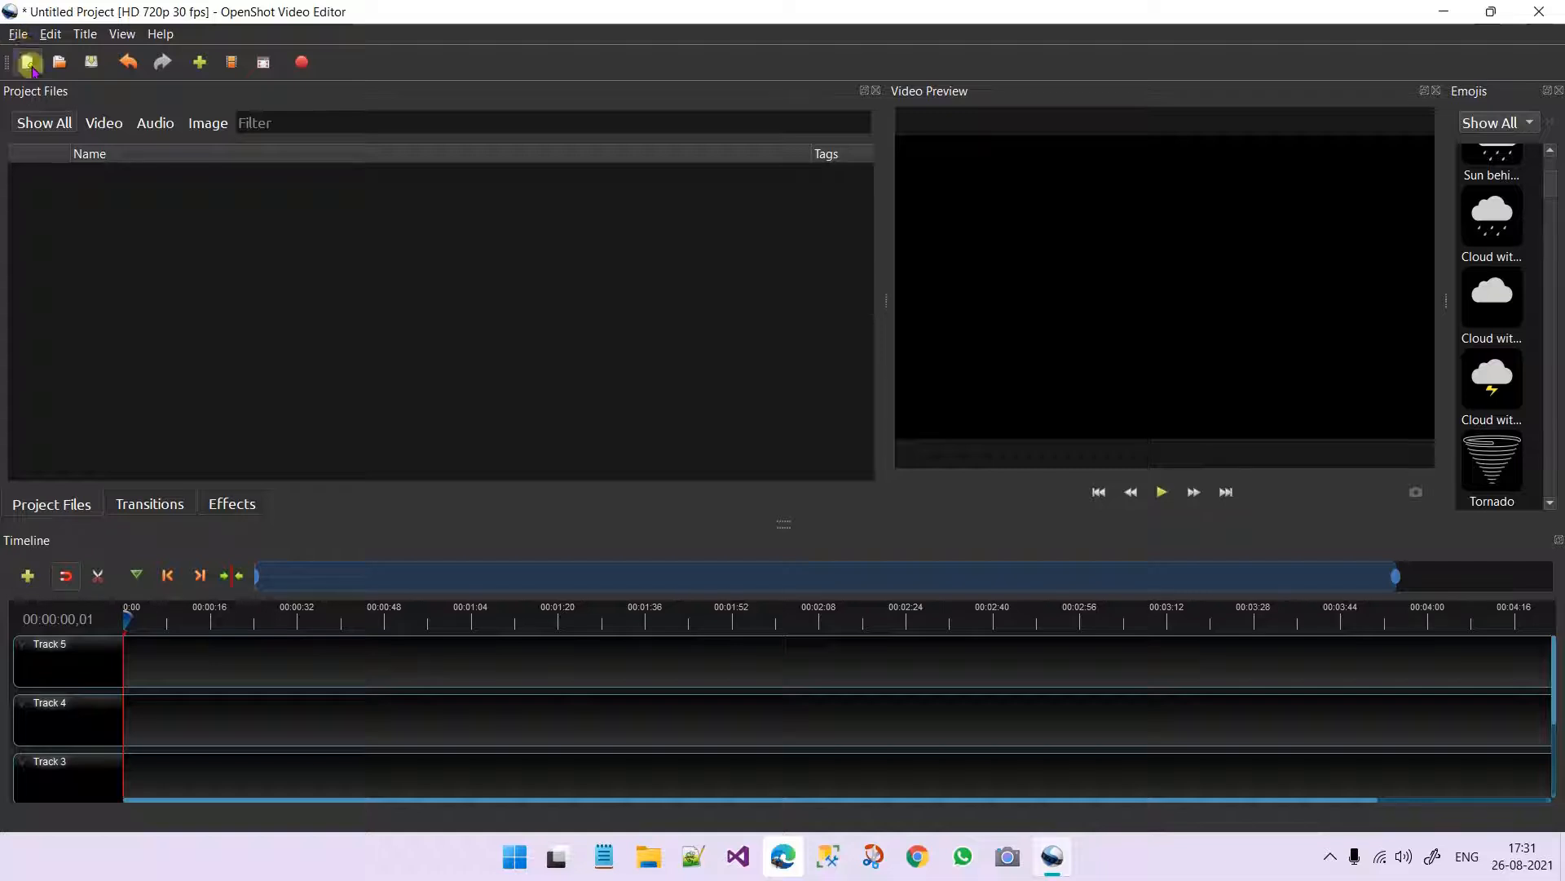
- Look through the File and Edit commands, try opening the Animated Title editor, and dismiss it
click(18, 33)
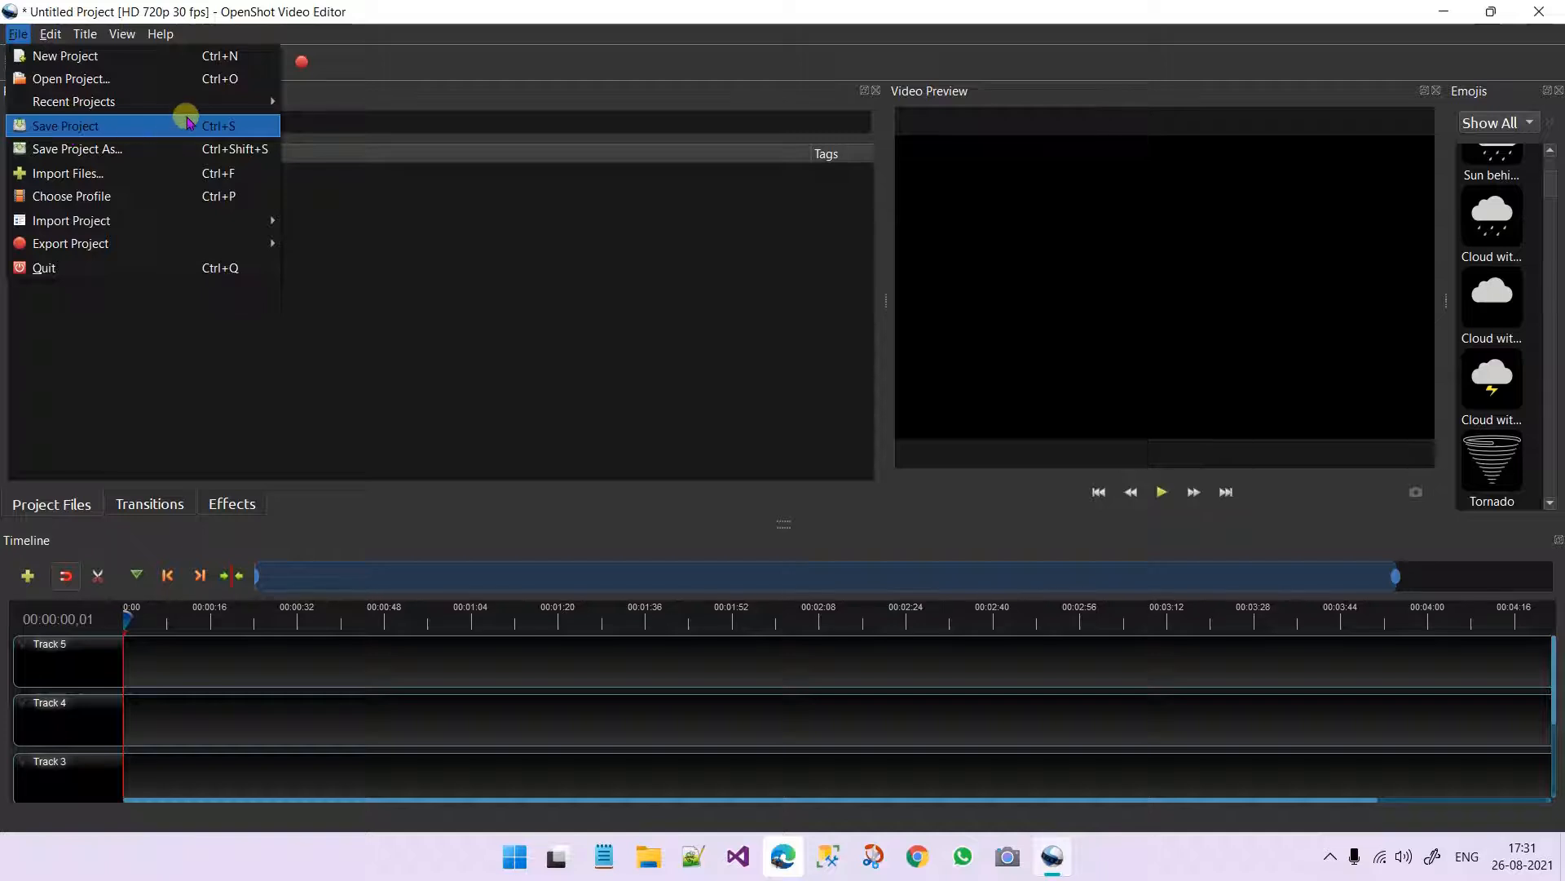
mouse_move(51, 33)
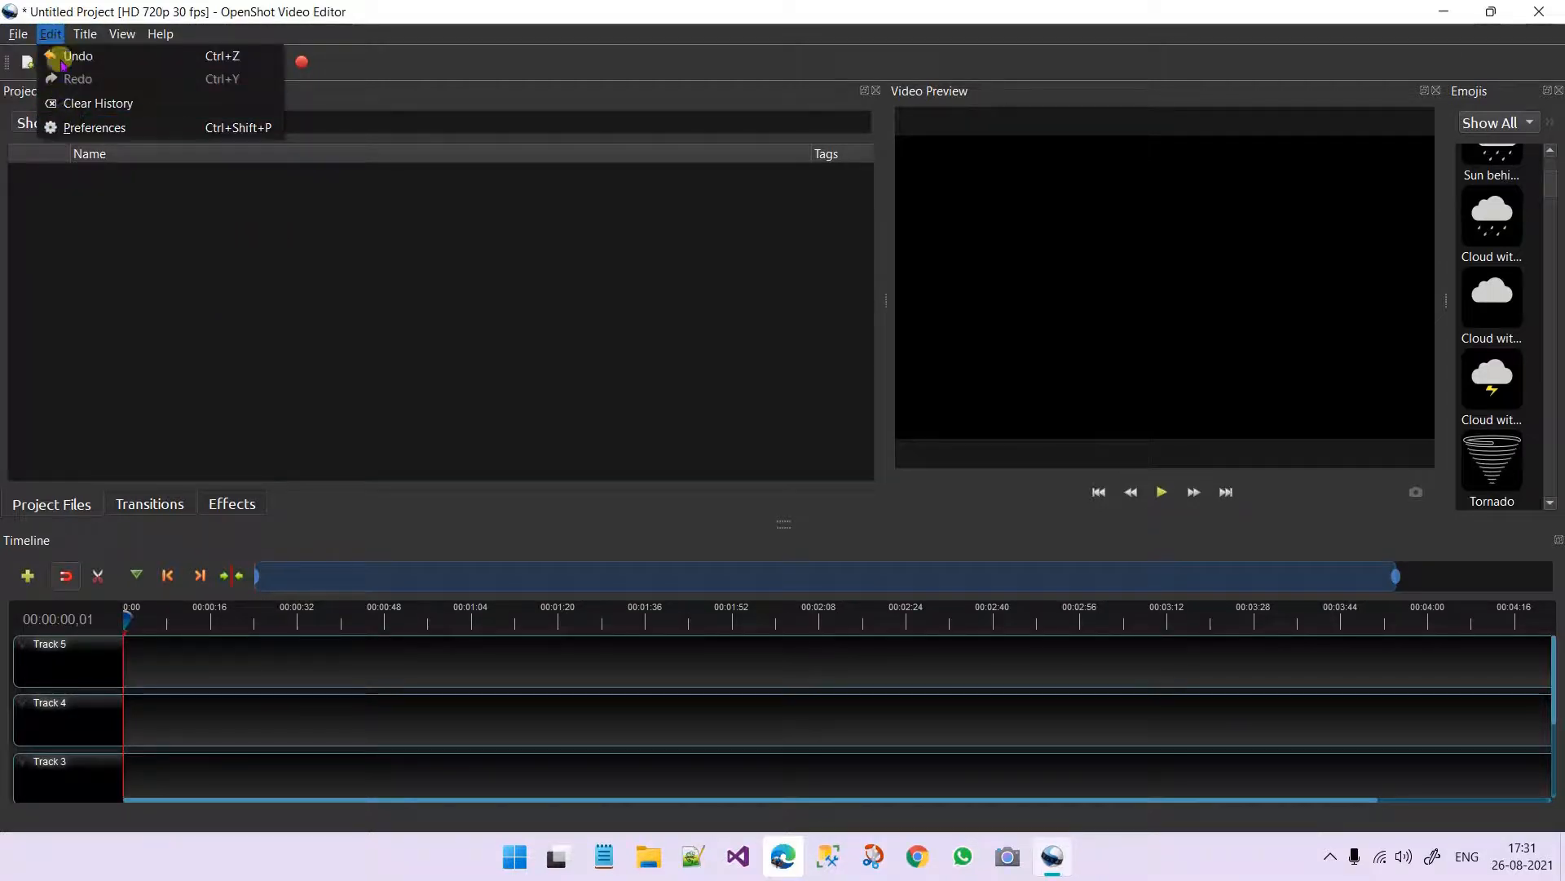
click(73, 36)
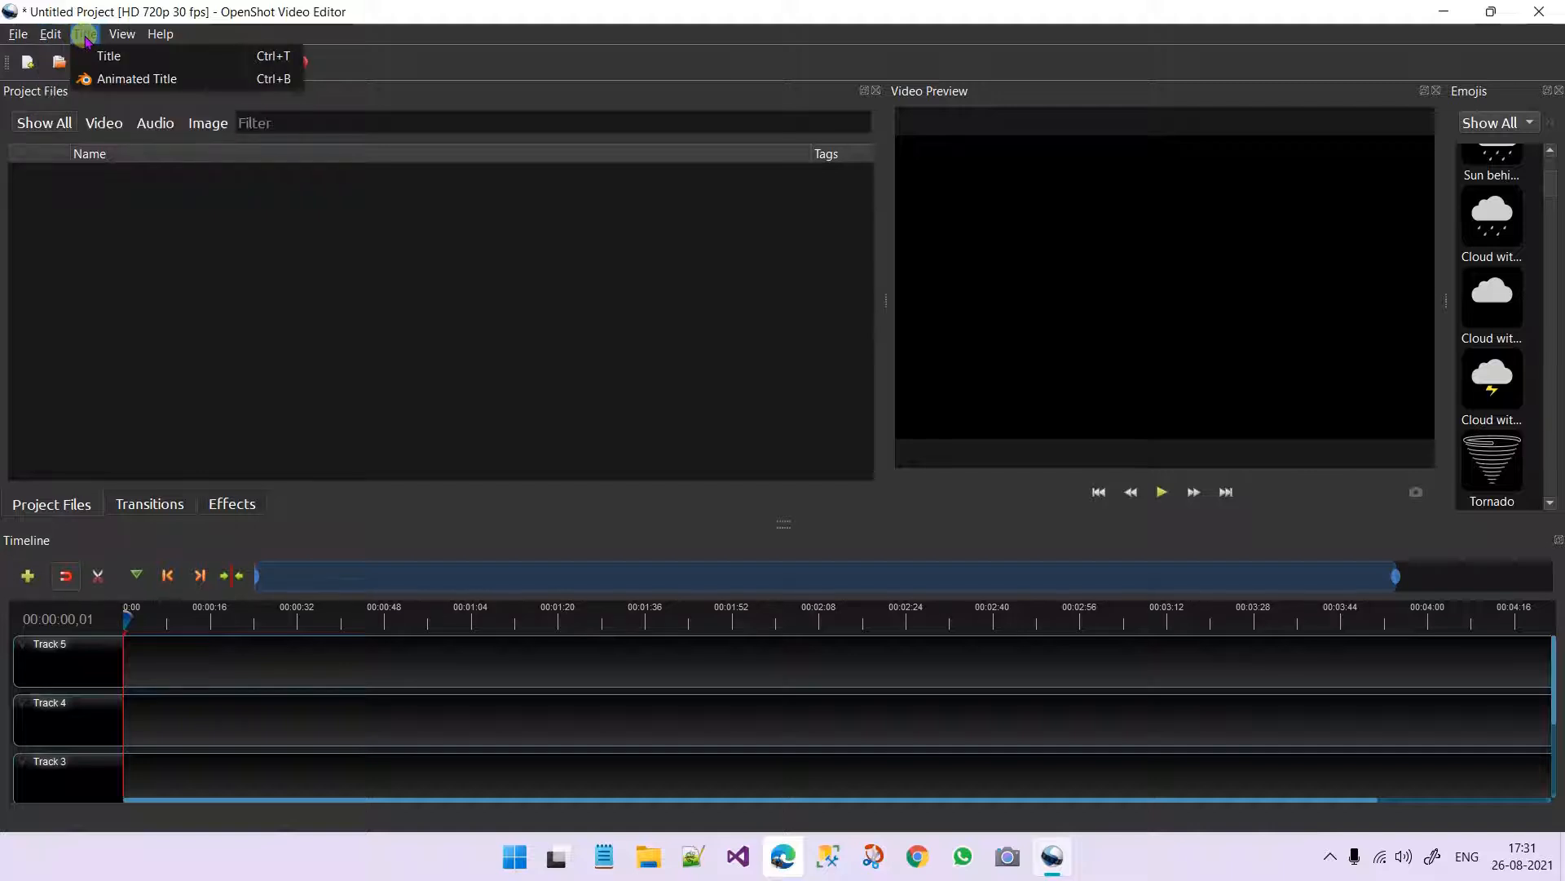
click(96, 80)
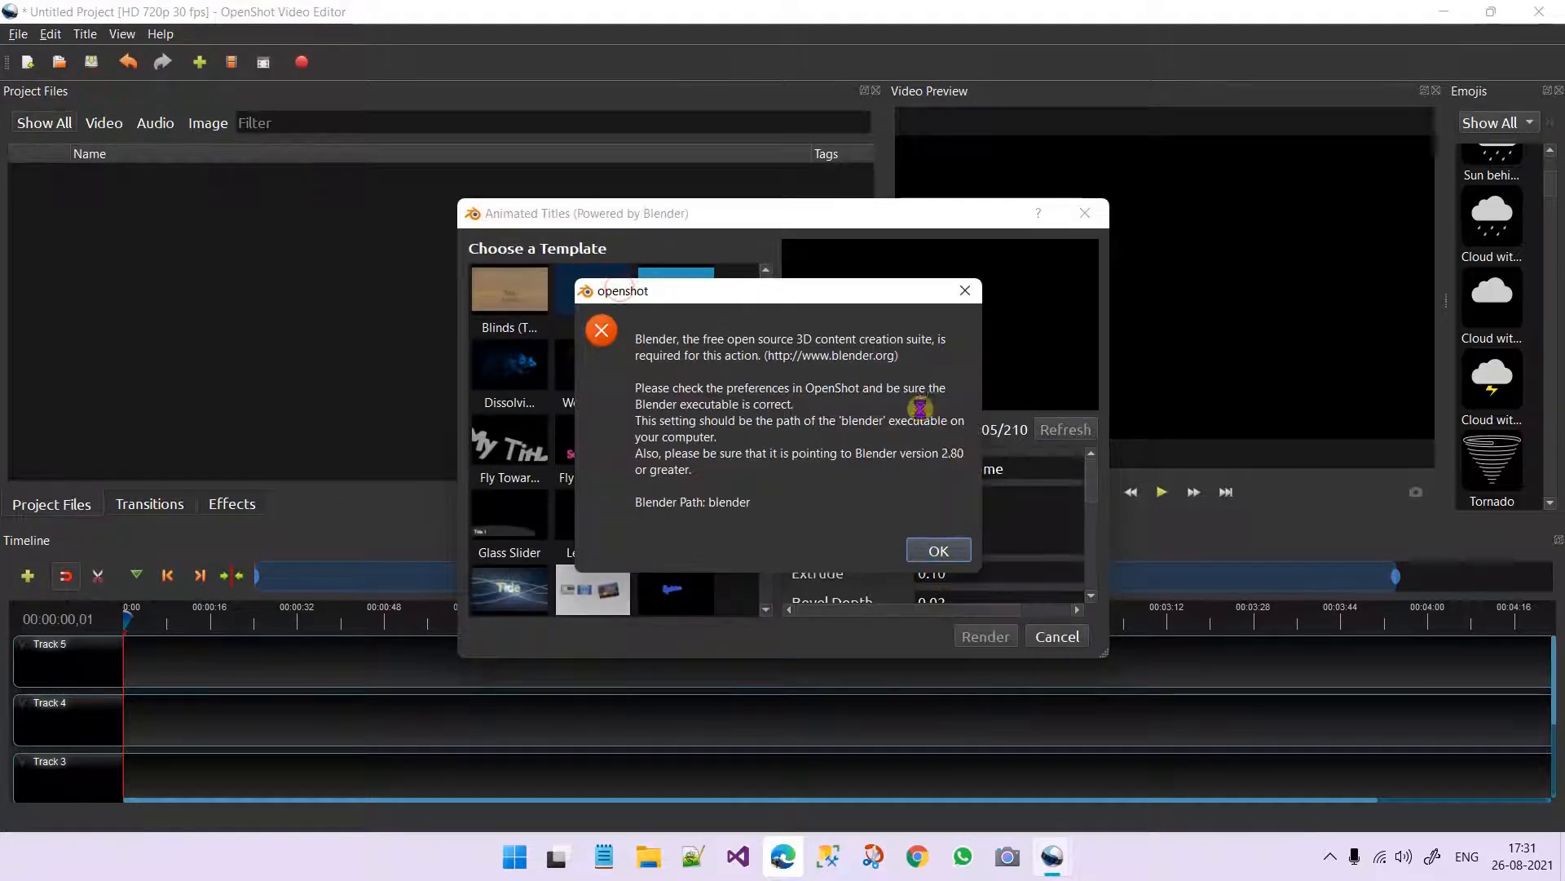
click(936, 549)
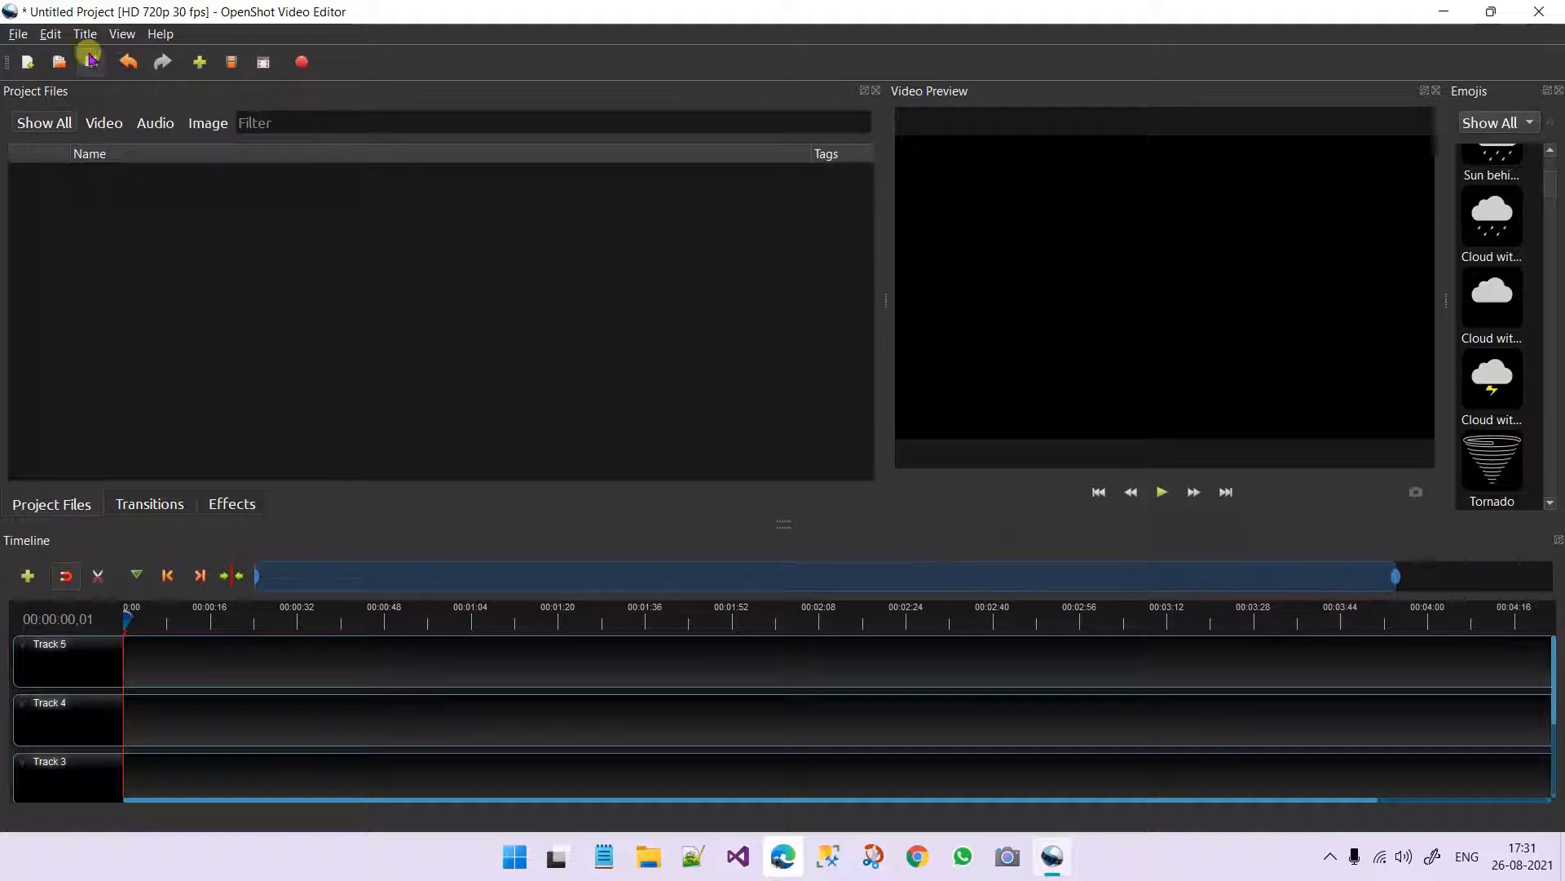
- Review the available docks, the Simple and Advanced view options, and the Help commands
click(84, 35)
click(123, 34)
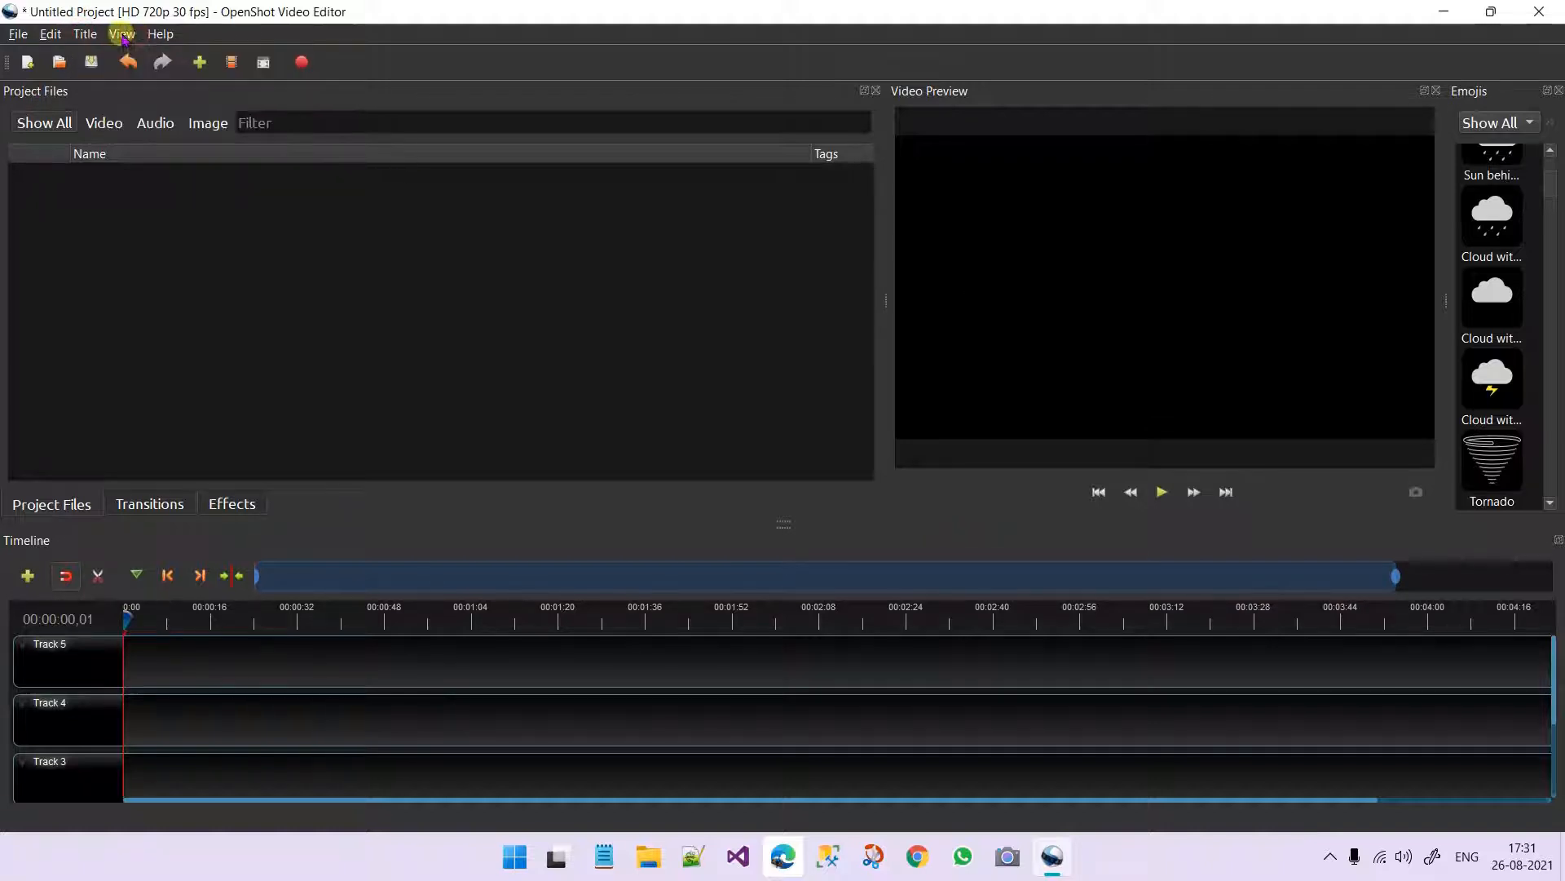
click(122, 34)
mouse_move(156, 137)
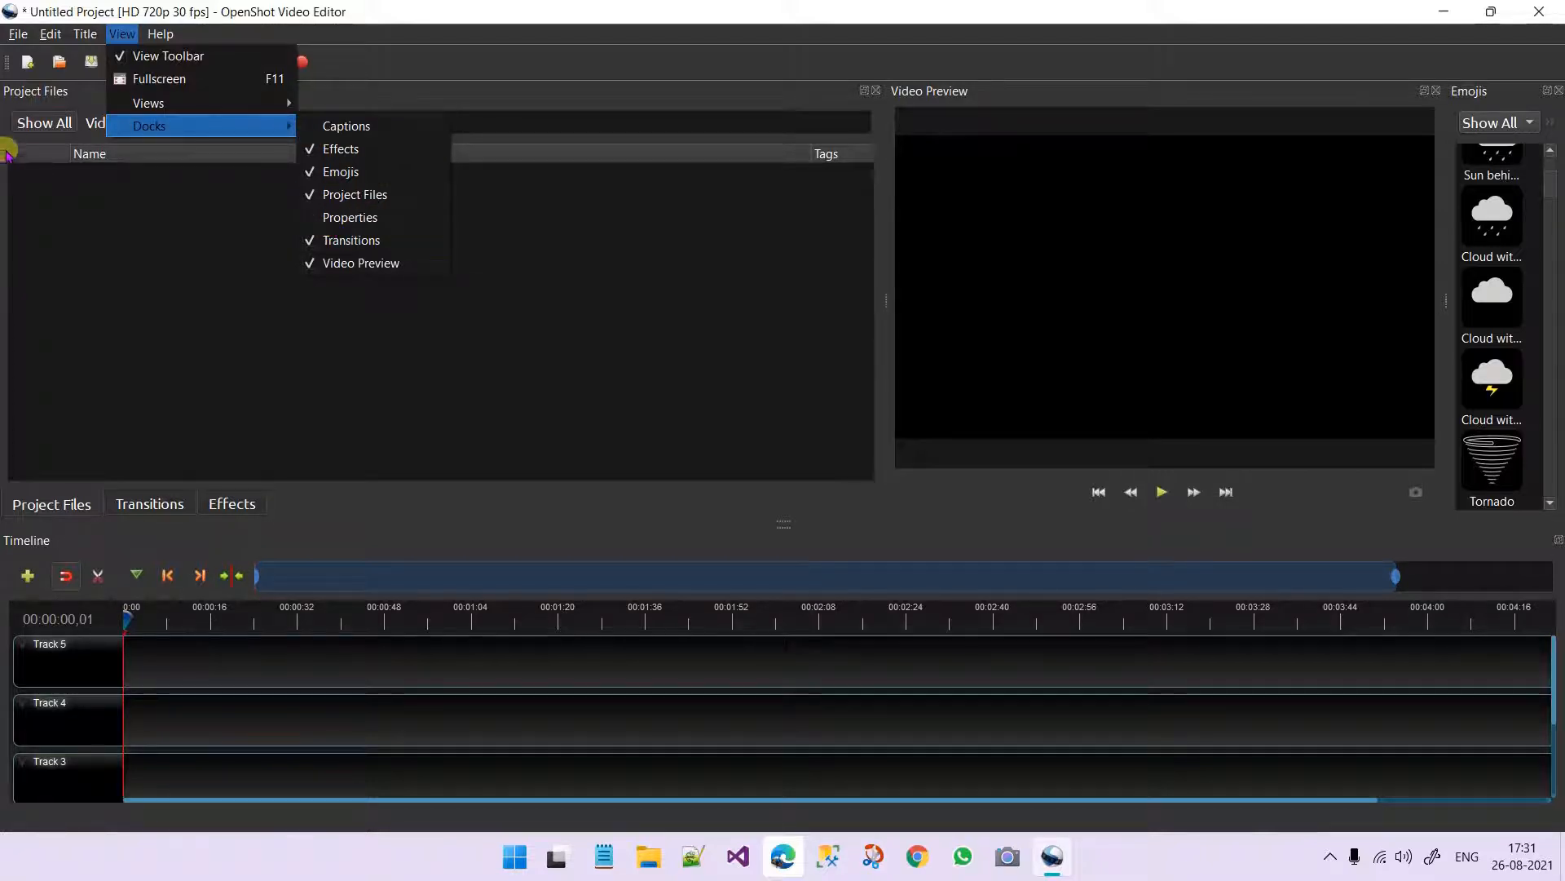
mouse_move(193, 110)
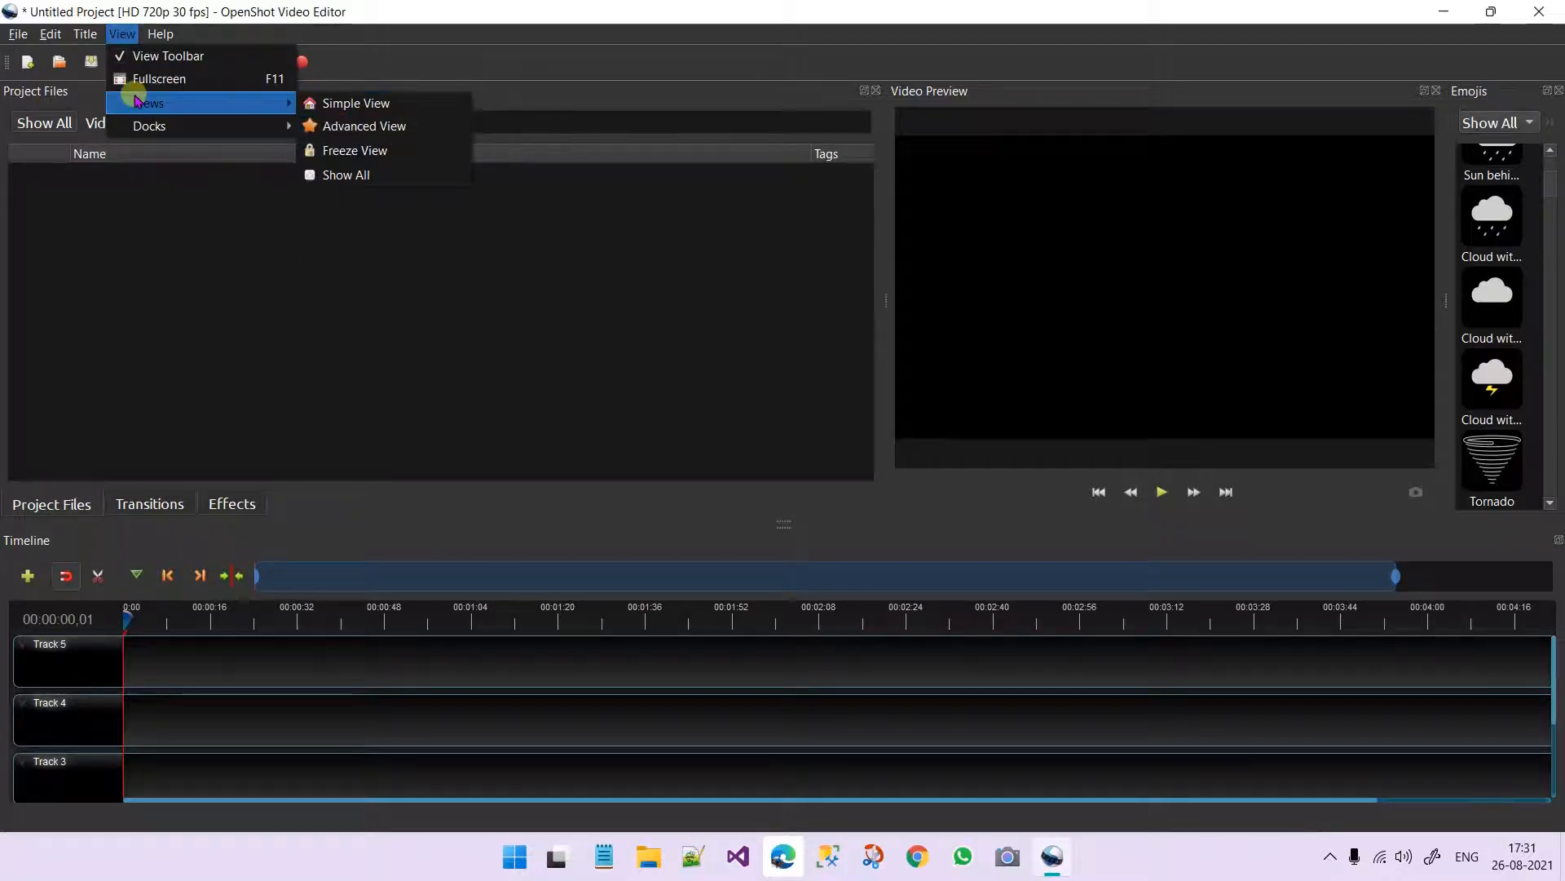
click(123, 34)
click(161, 34)
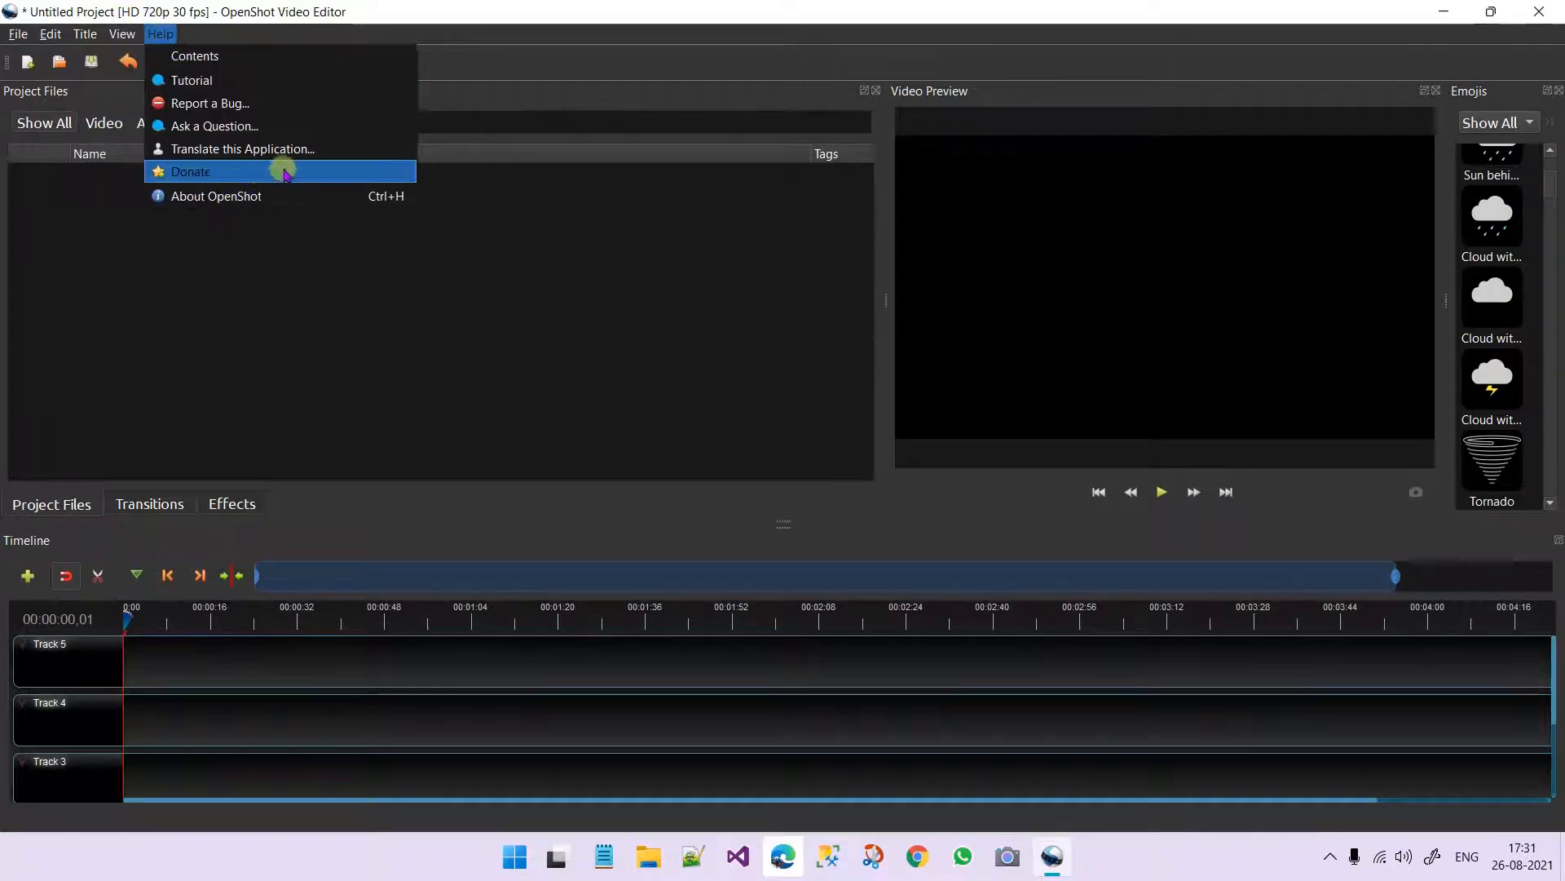
click(453, 238)
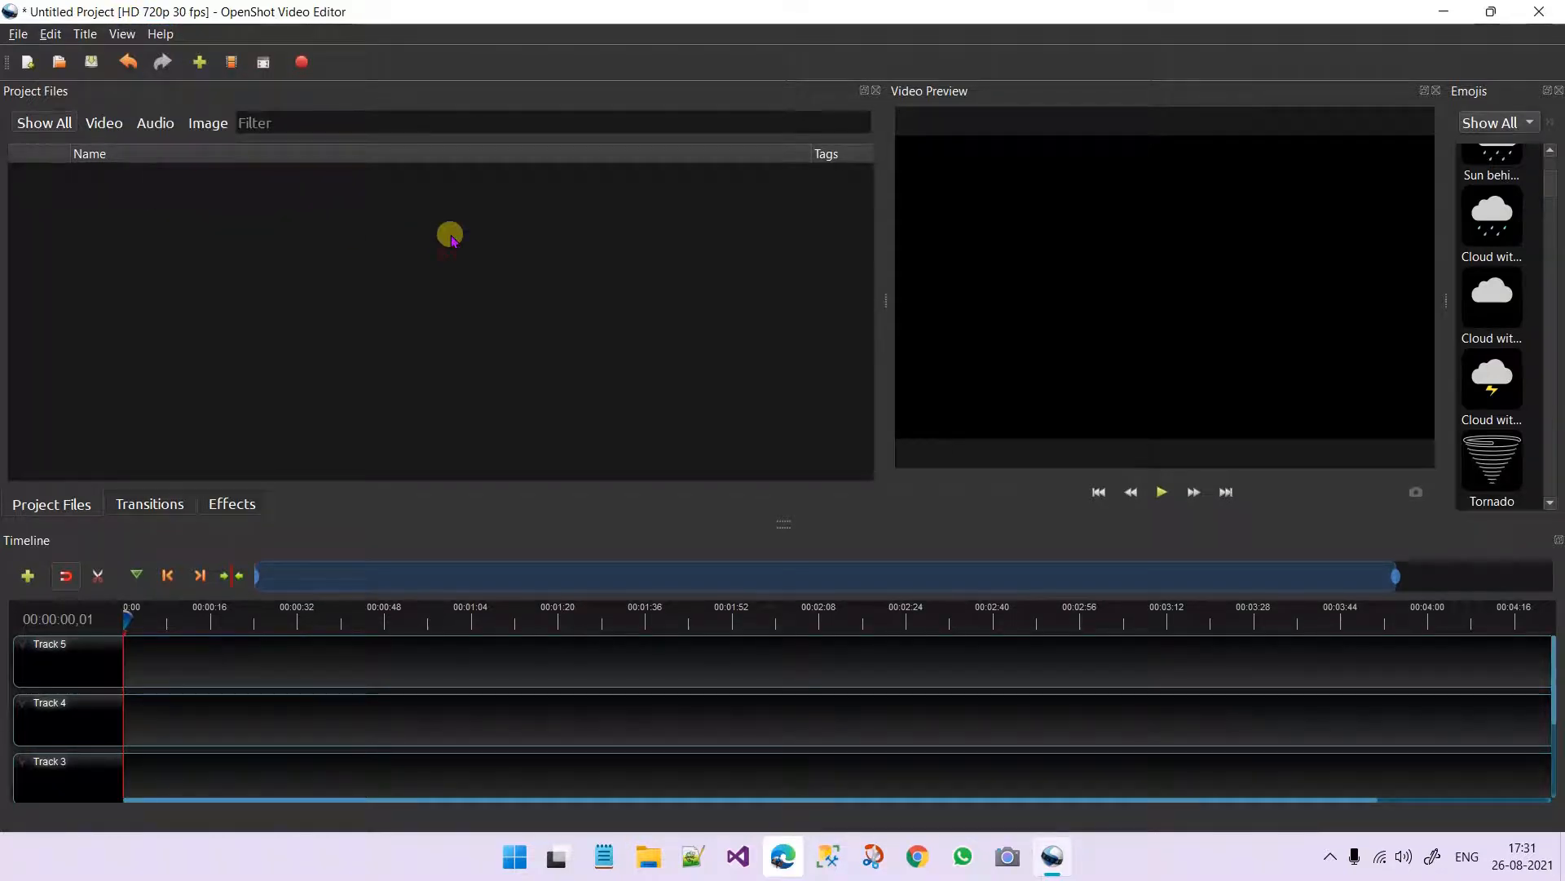
- Import sample video.mp4 from the Samples folder on the Desktop into the project files
scroll(636, 677, down, 3)
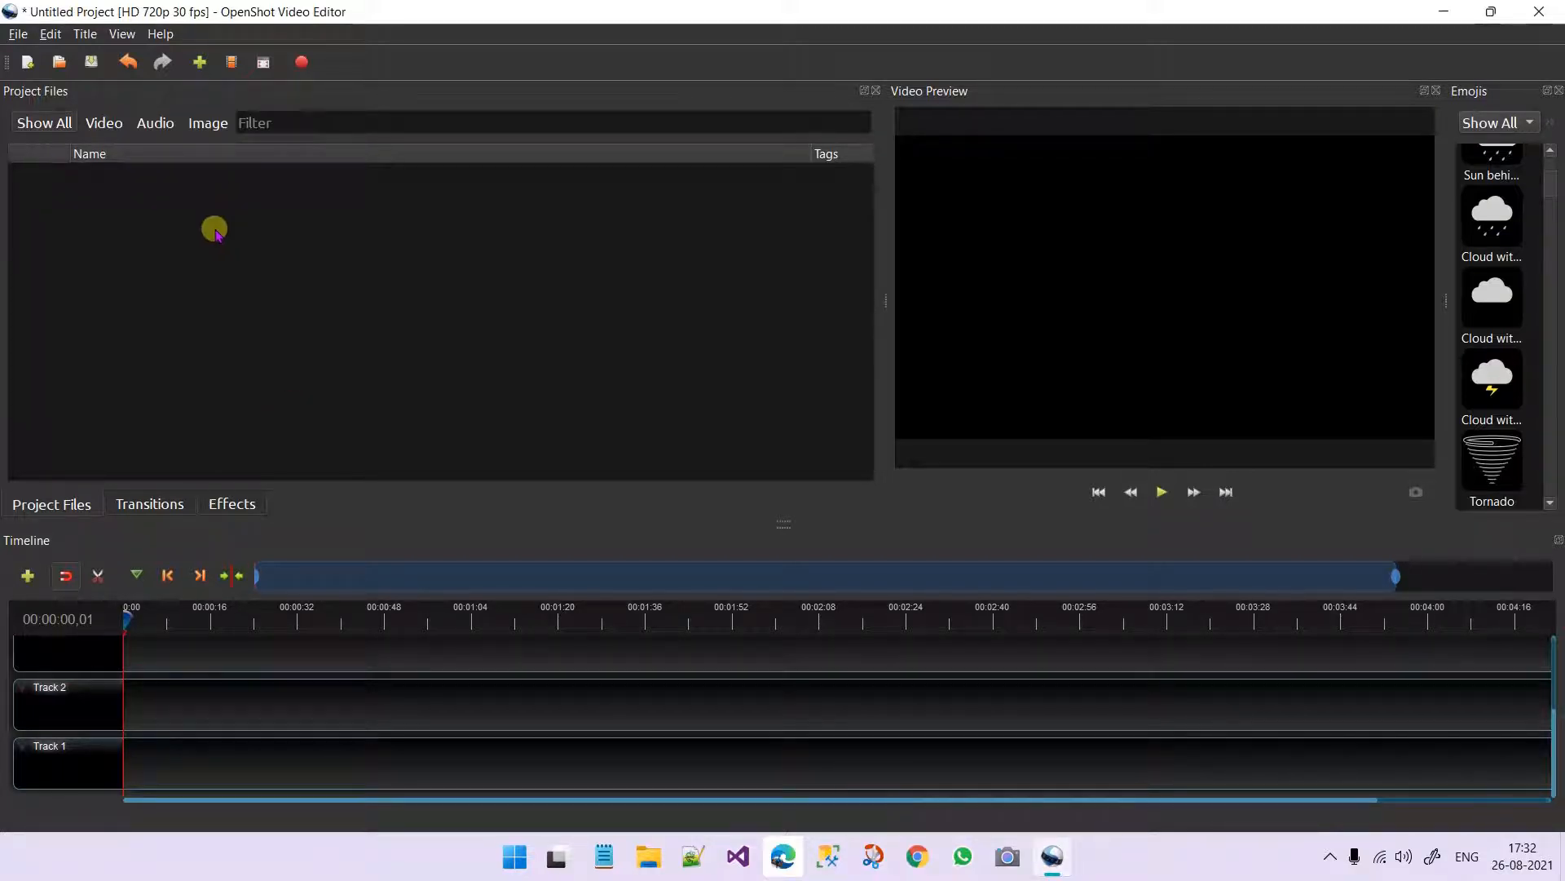
right_click(384, 287)
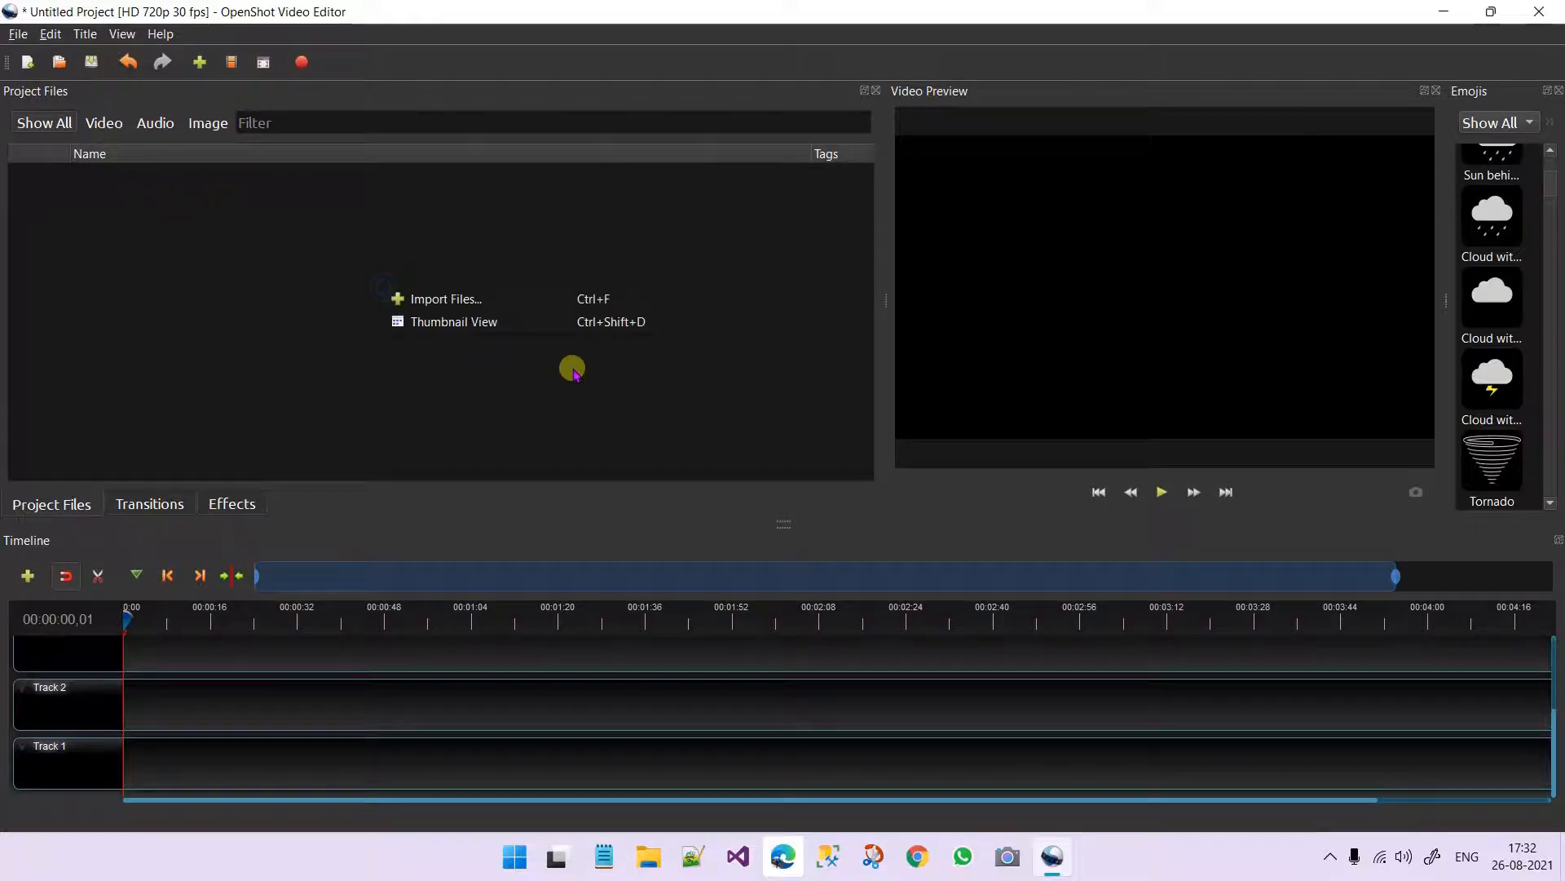
click(461, 300)
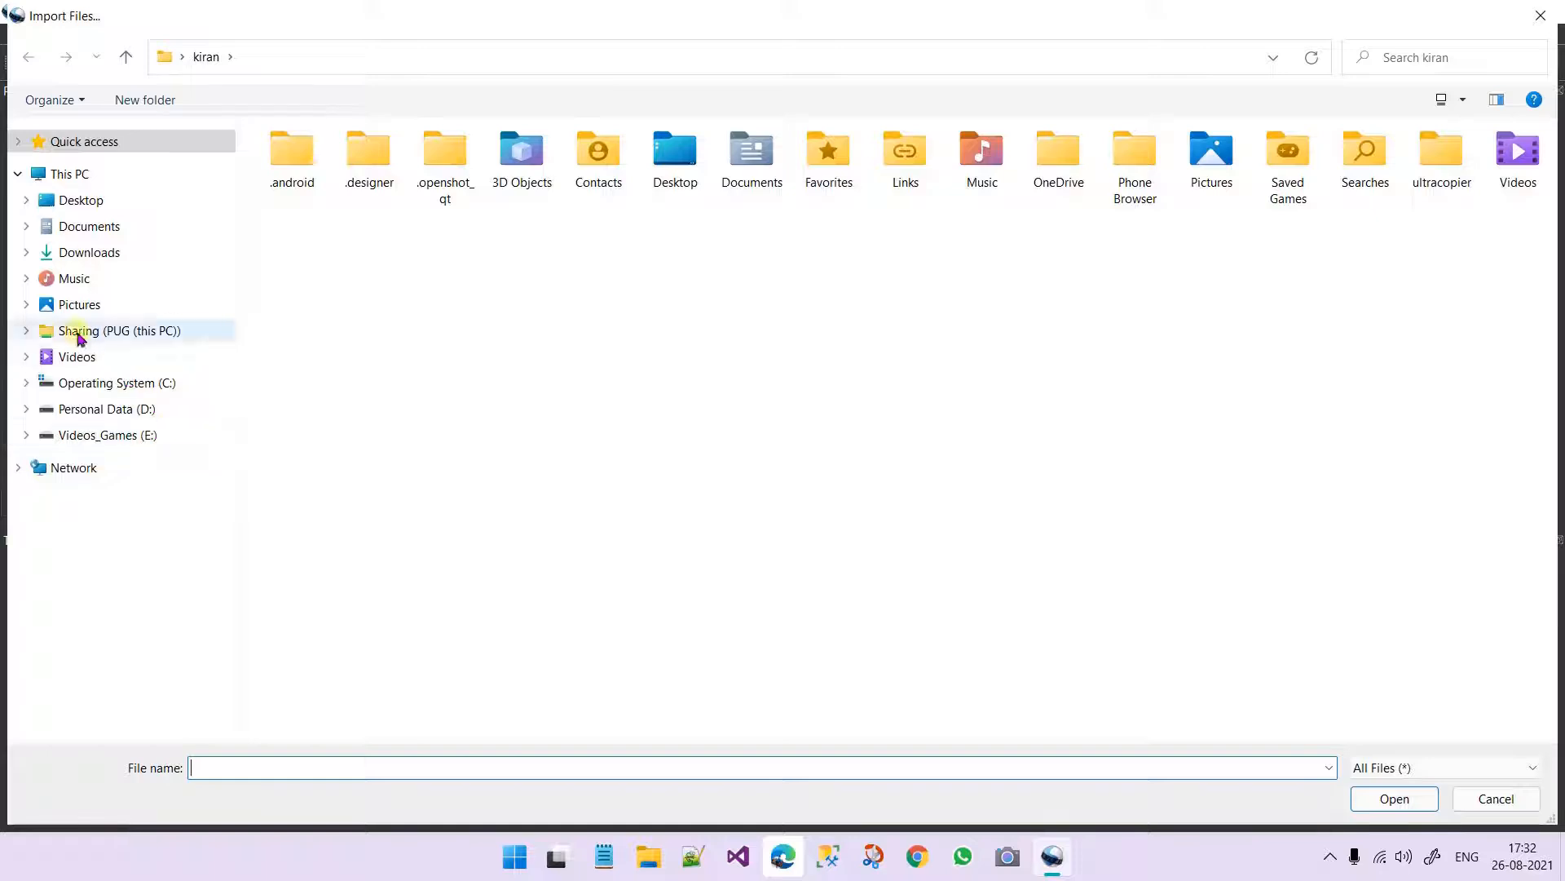
click(83, 199)
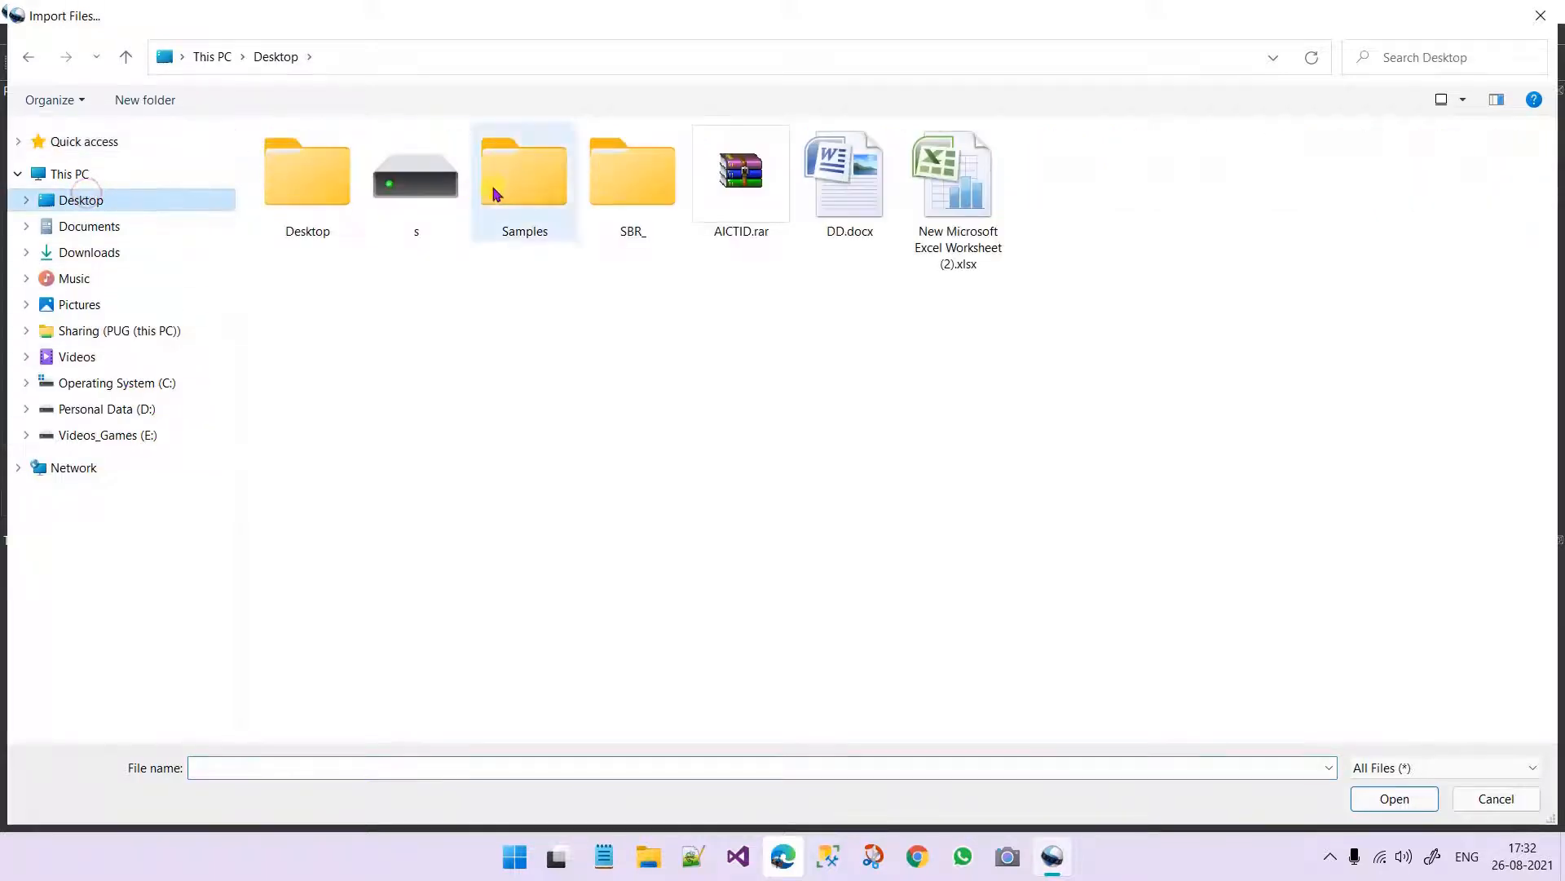
double_click(525, 173)
click(525, 228)
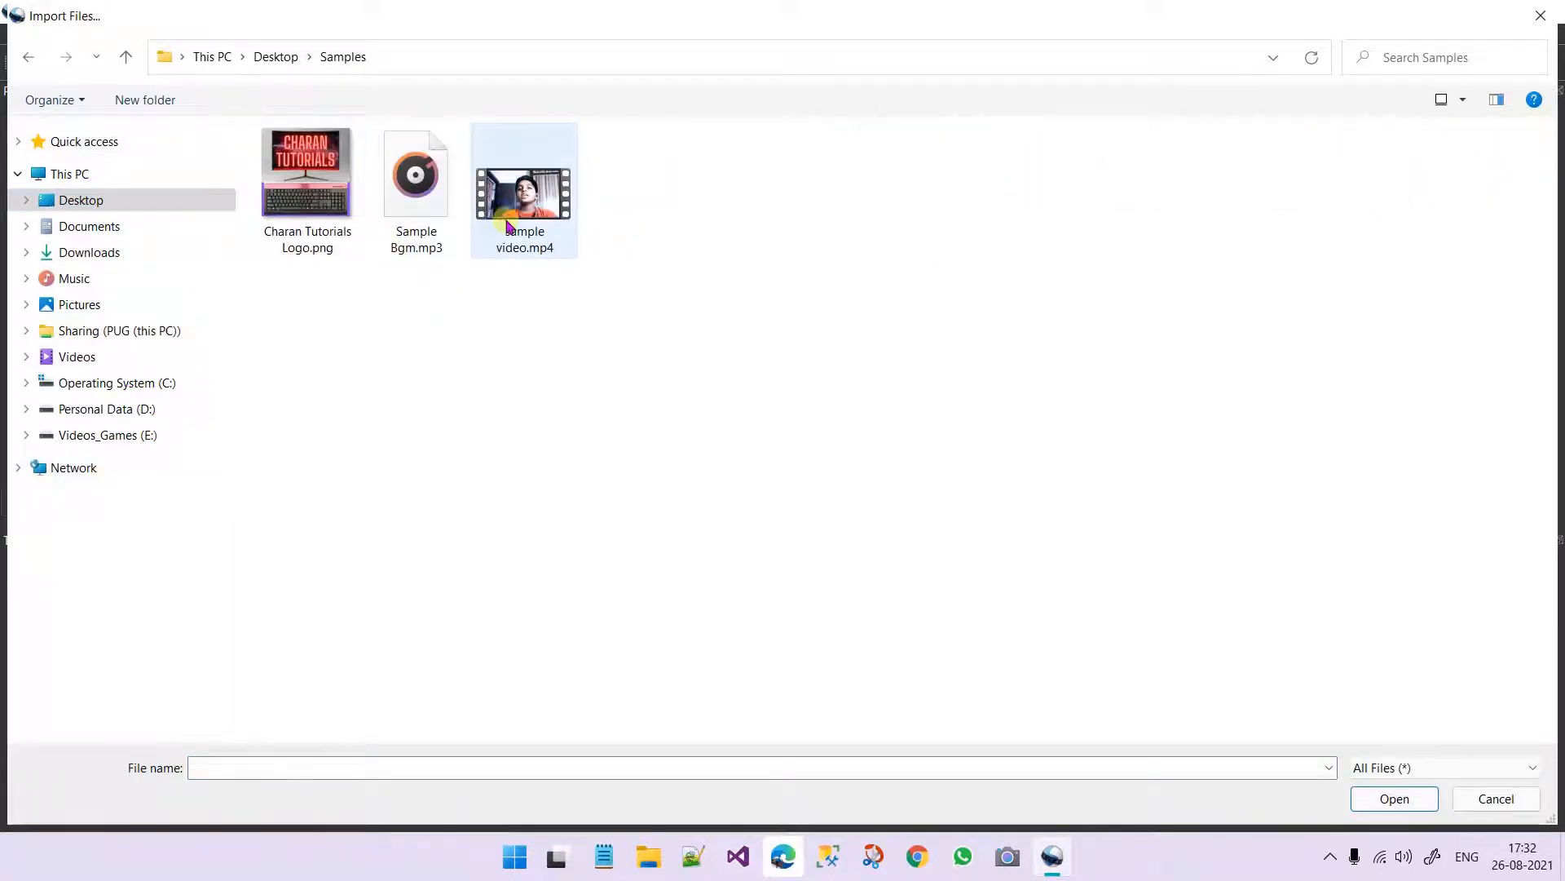
click(1394, 798)
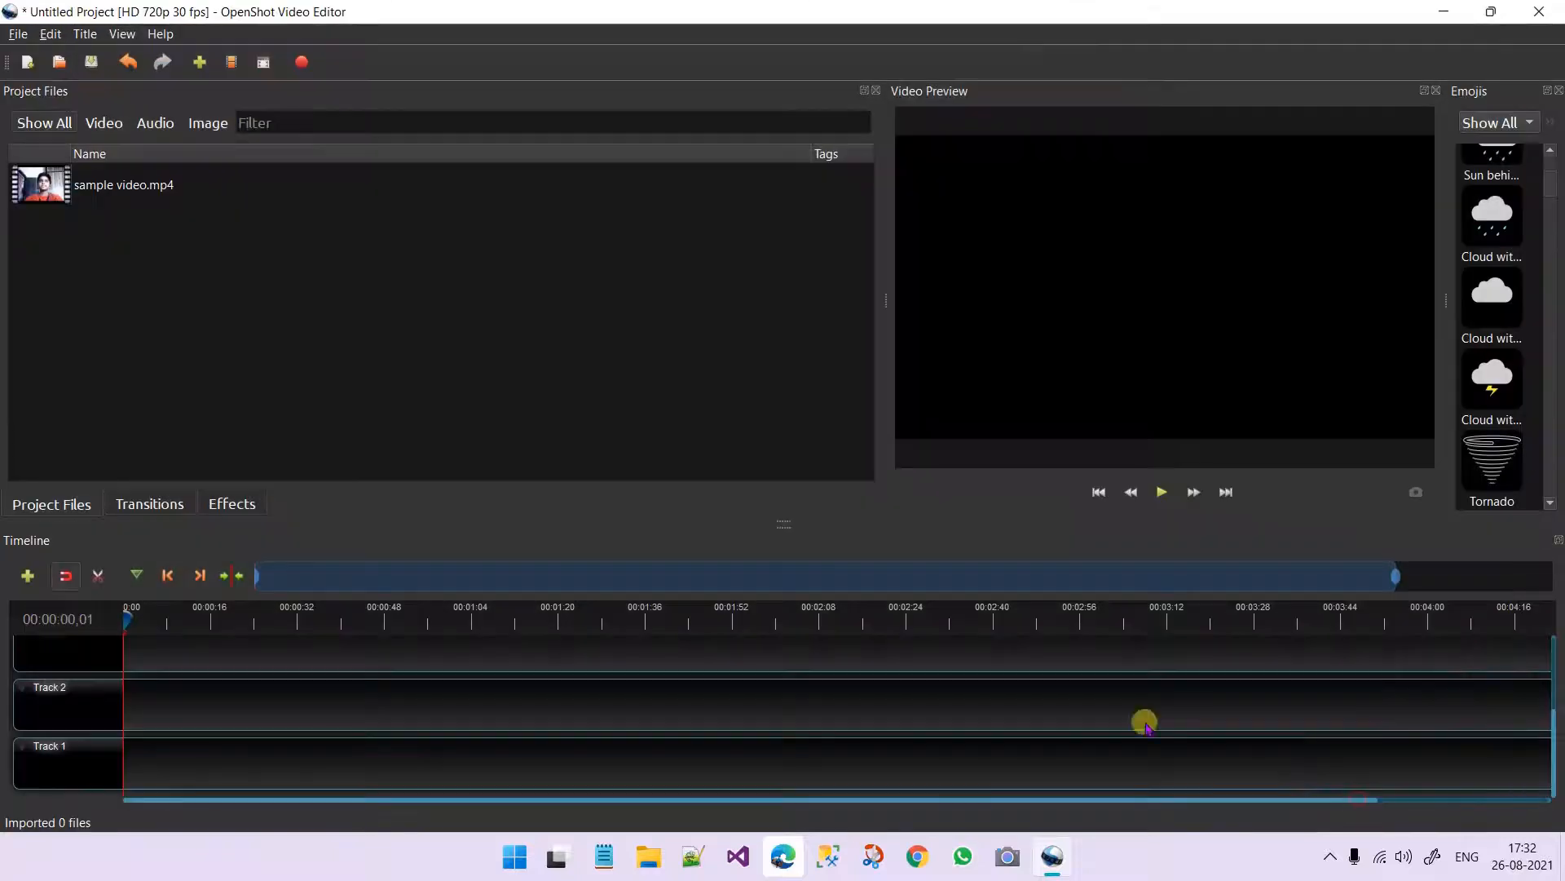
- Add sample video.mp4 to the timeline and place it at the very start of Track 1
drag(59, 194, 192, 775)
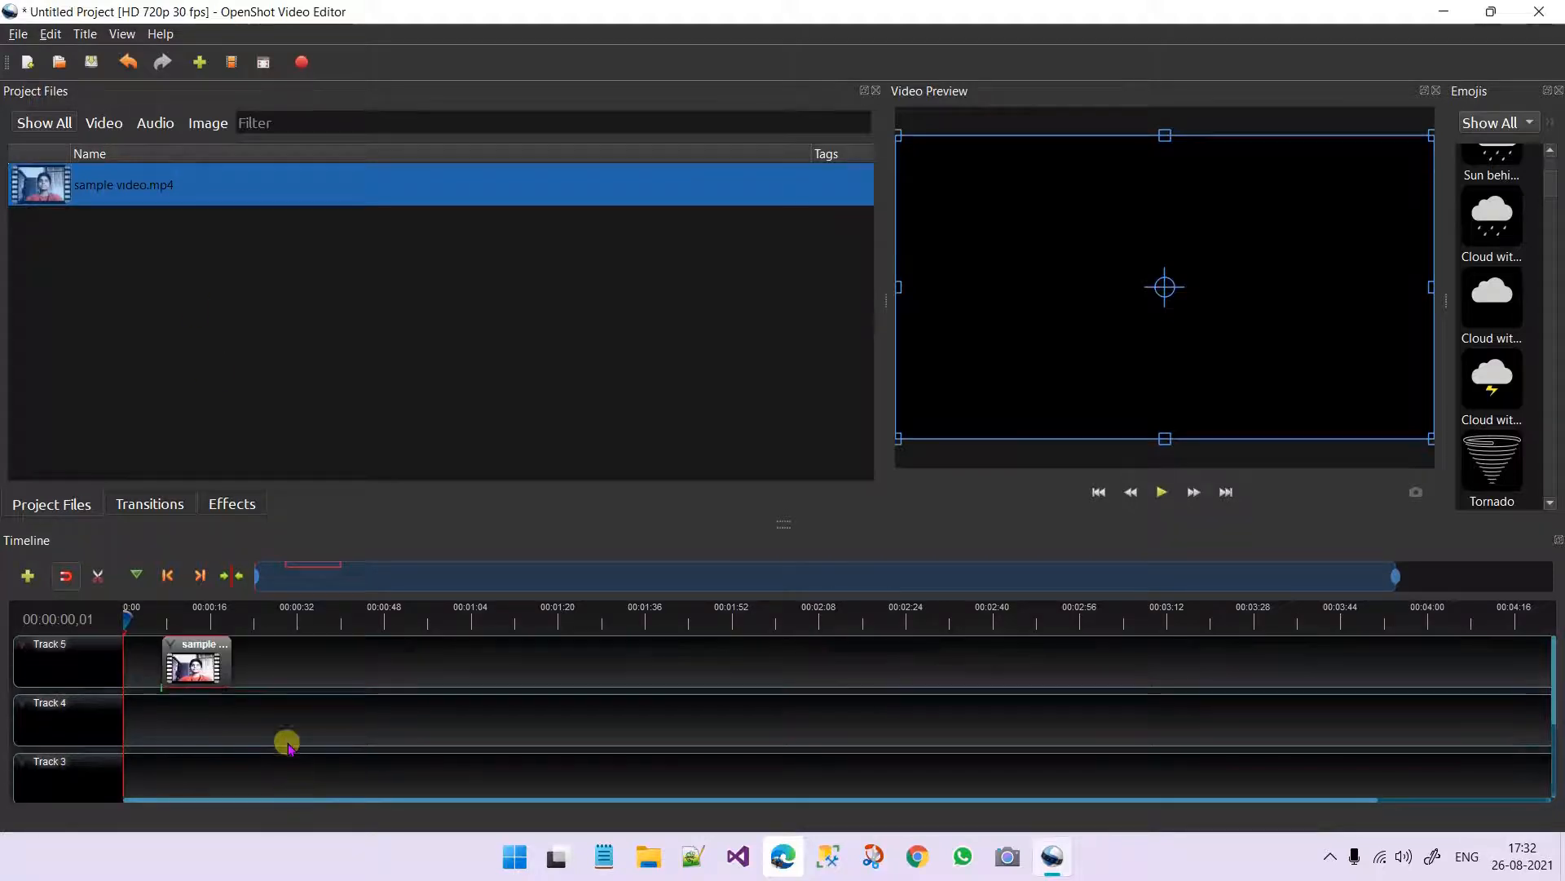
drag(187, 661, 176, 774)
scroll(306, 682, down, 3)
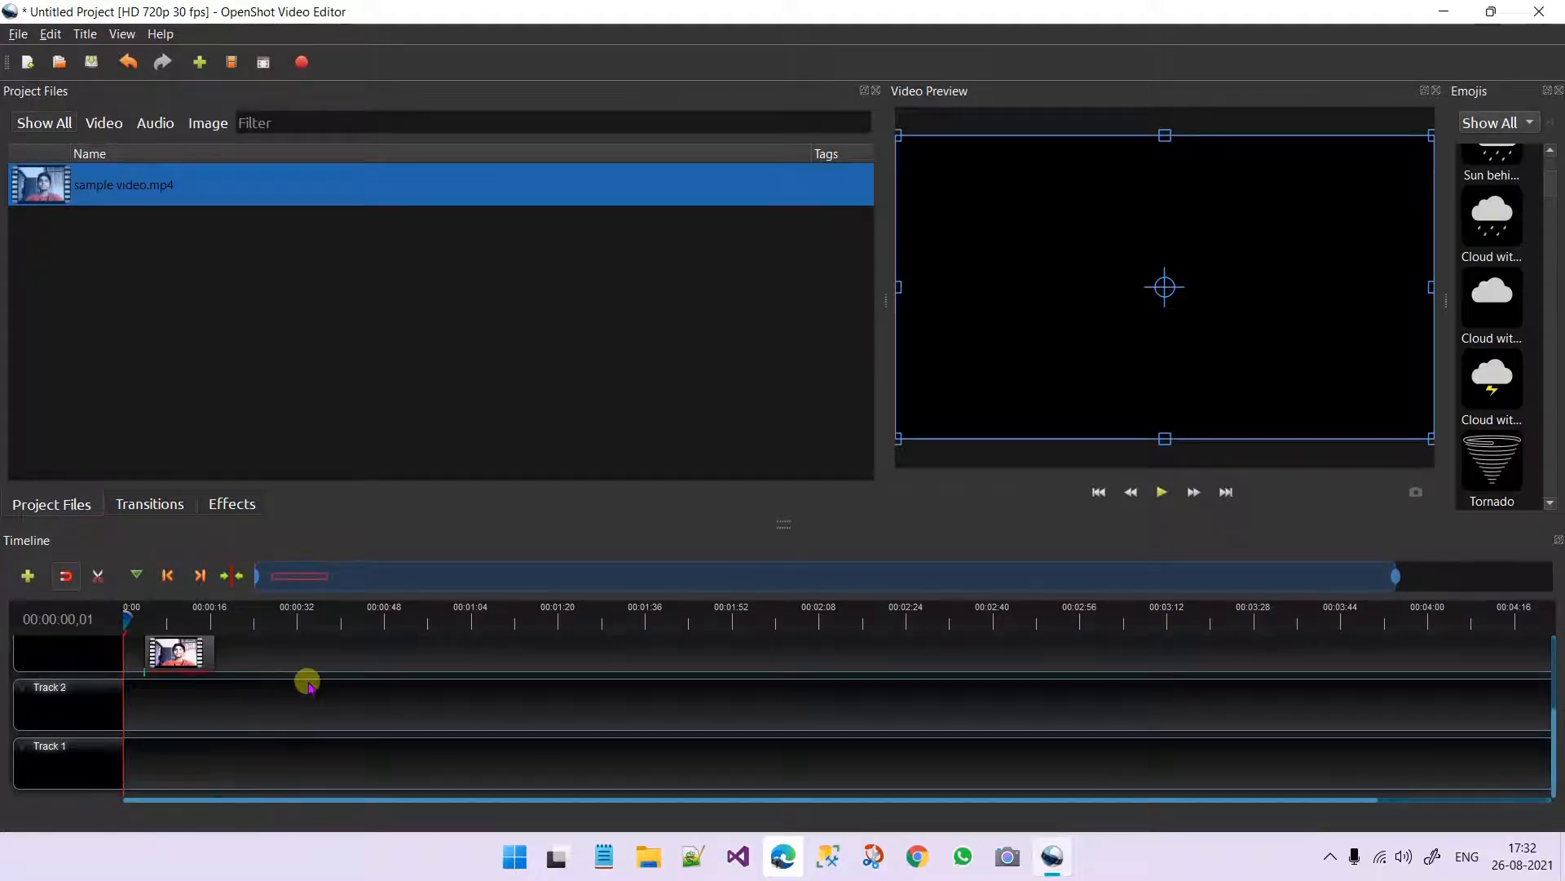
drag(179, 666, 139, 801)
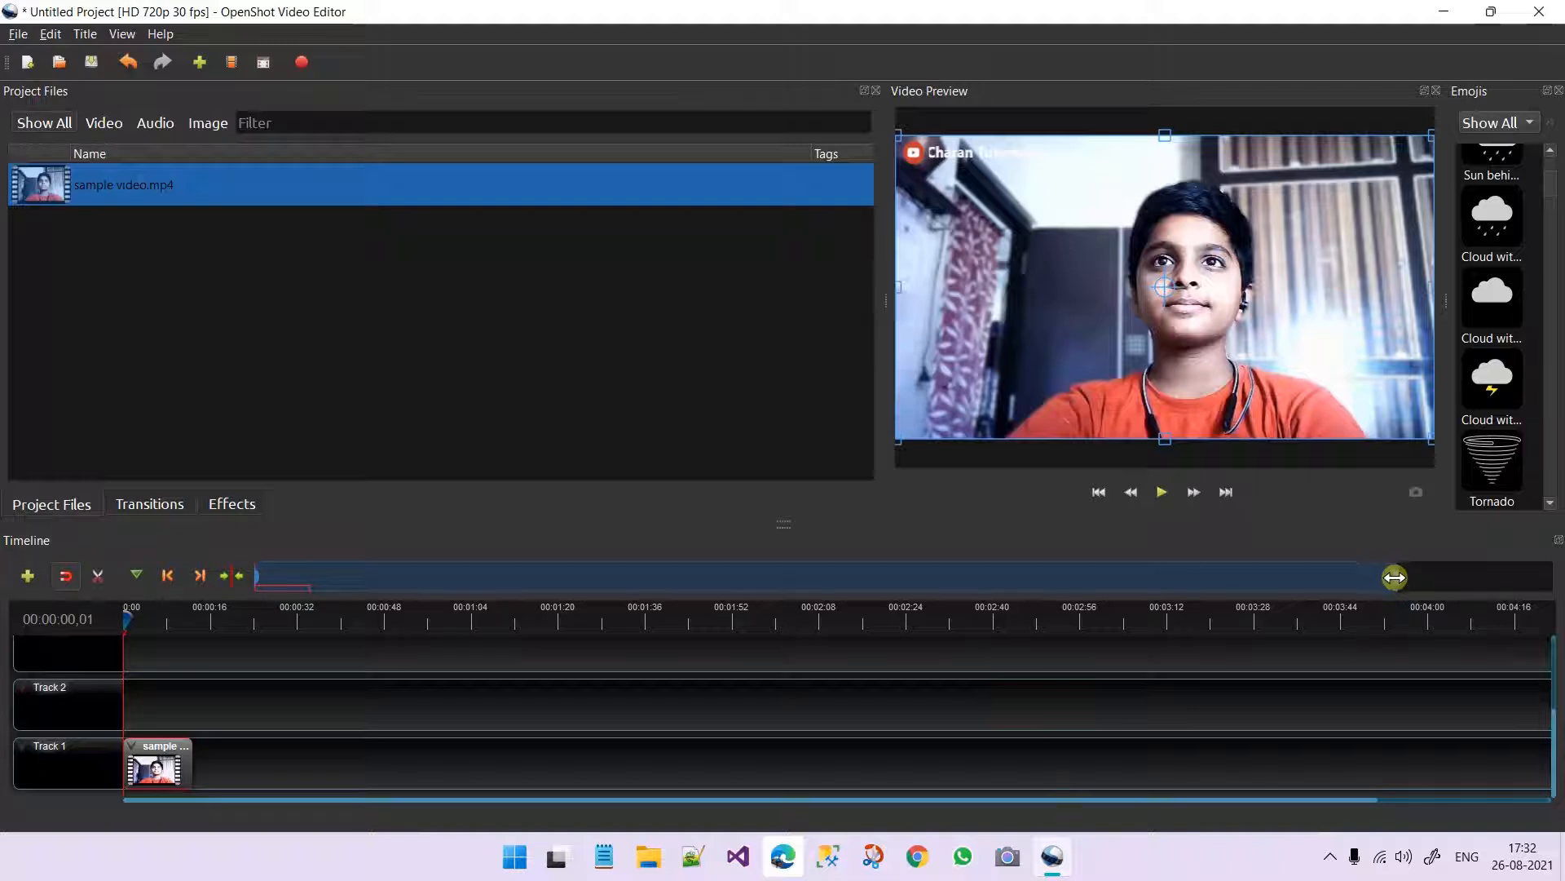
- Adjust the timeline zoom until the whole sample clip spans most of the visible range, about 14 seconds
drag(1395, 577, 554, 587)
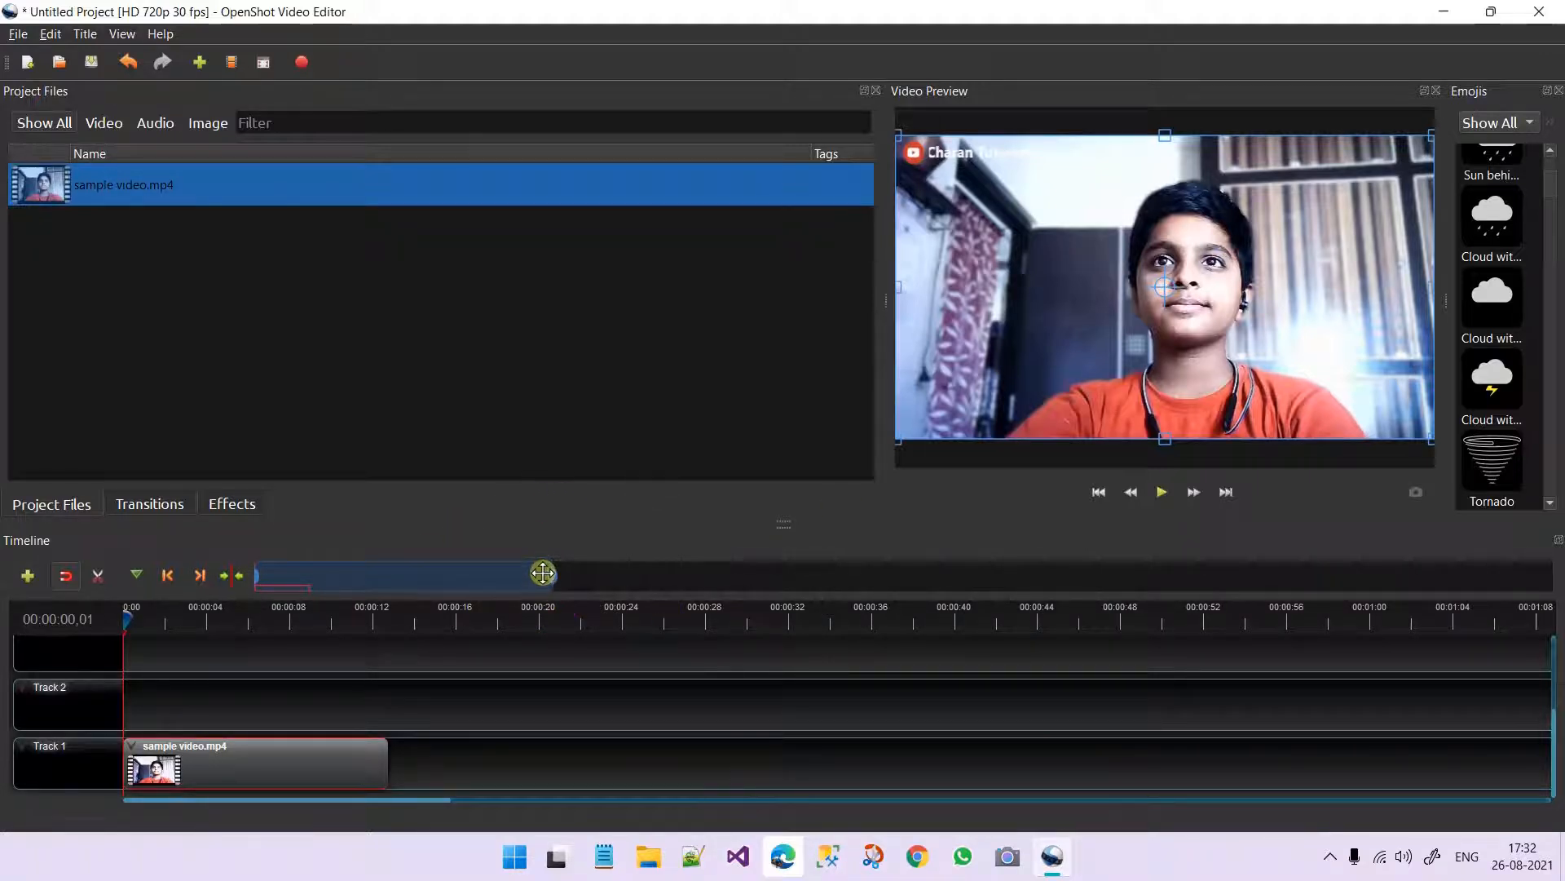
drag(553, 576, 1377, 575)
drag(369, 700, 287, 698)
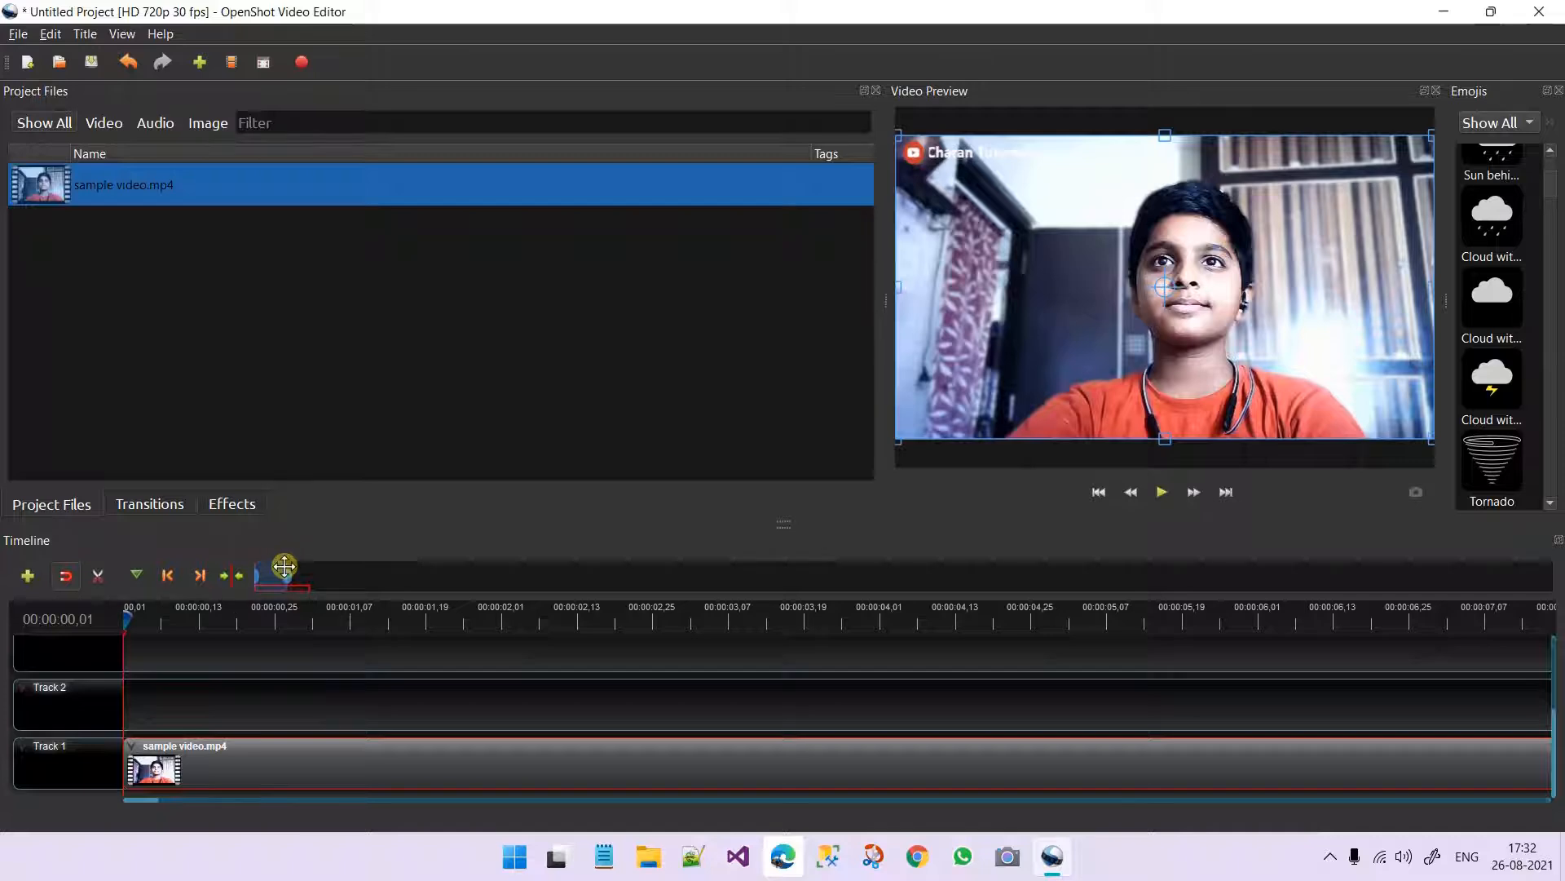
drag(284, 565, 315, 578)
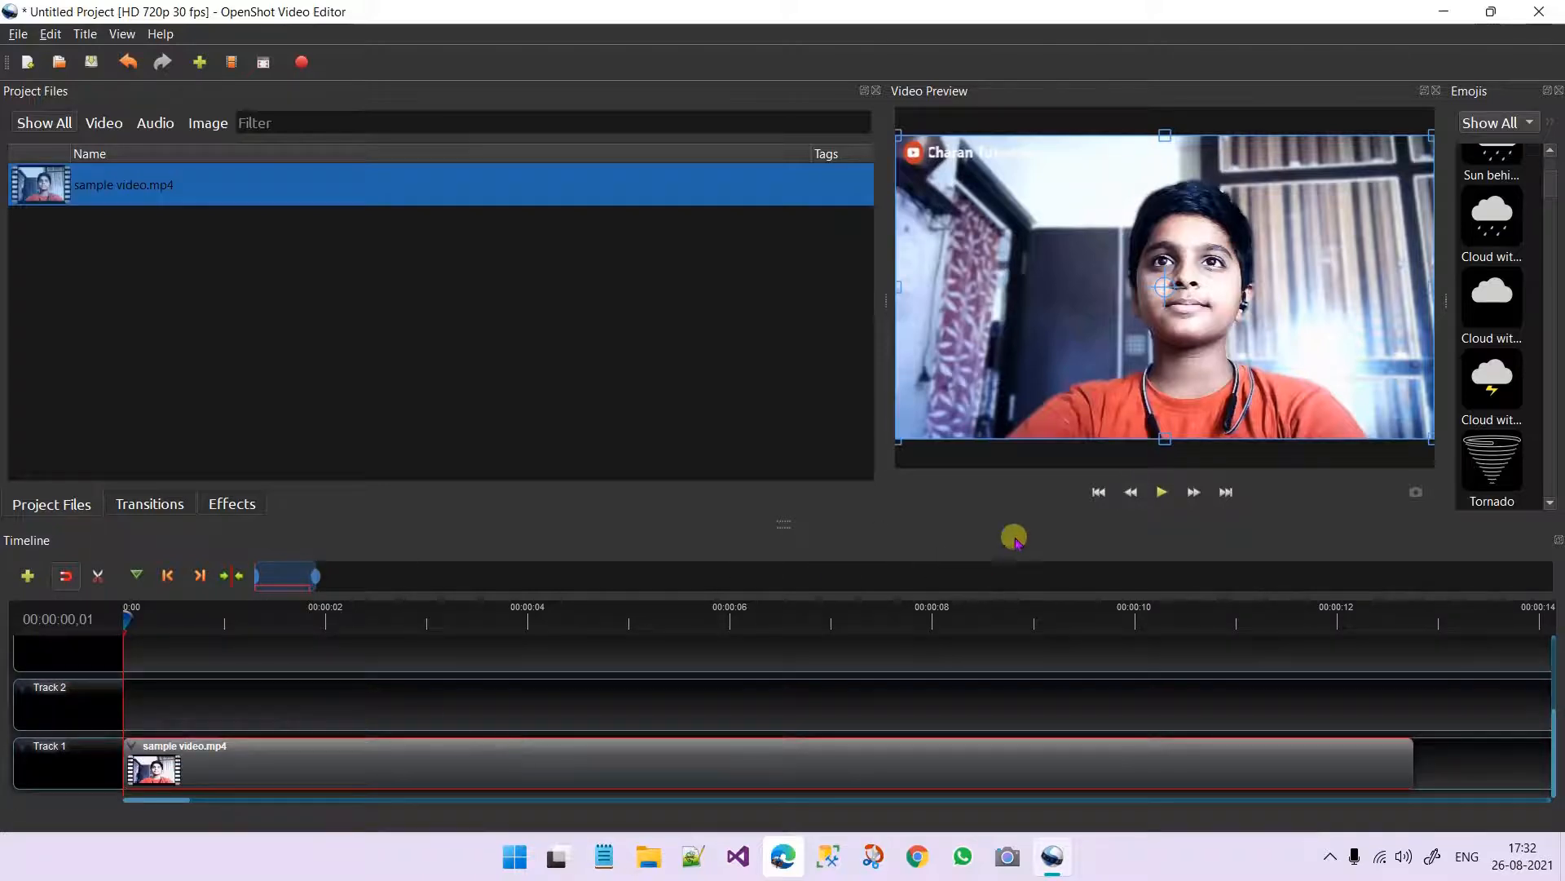
- Play the sample clip through to its end while enlarging the video preview, and deselect the clip
click(1162, 491)
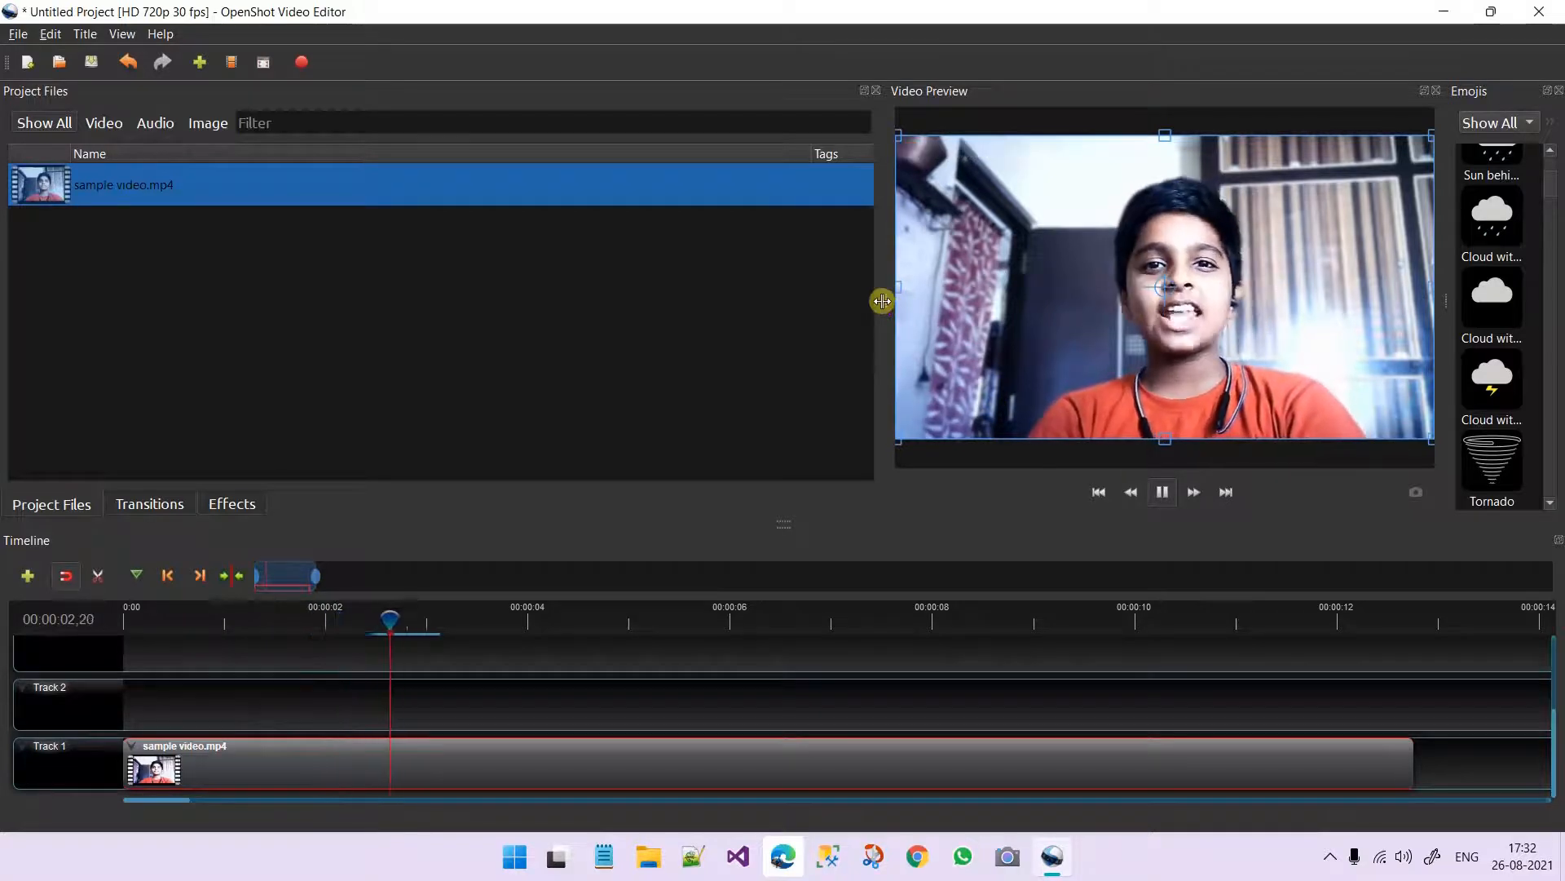
drag(883, 301, 835, 308)
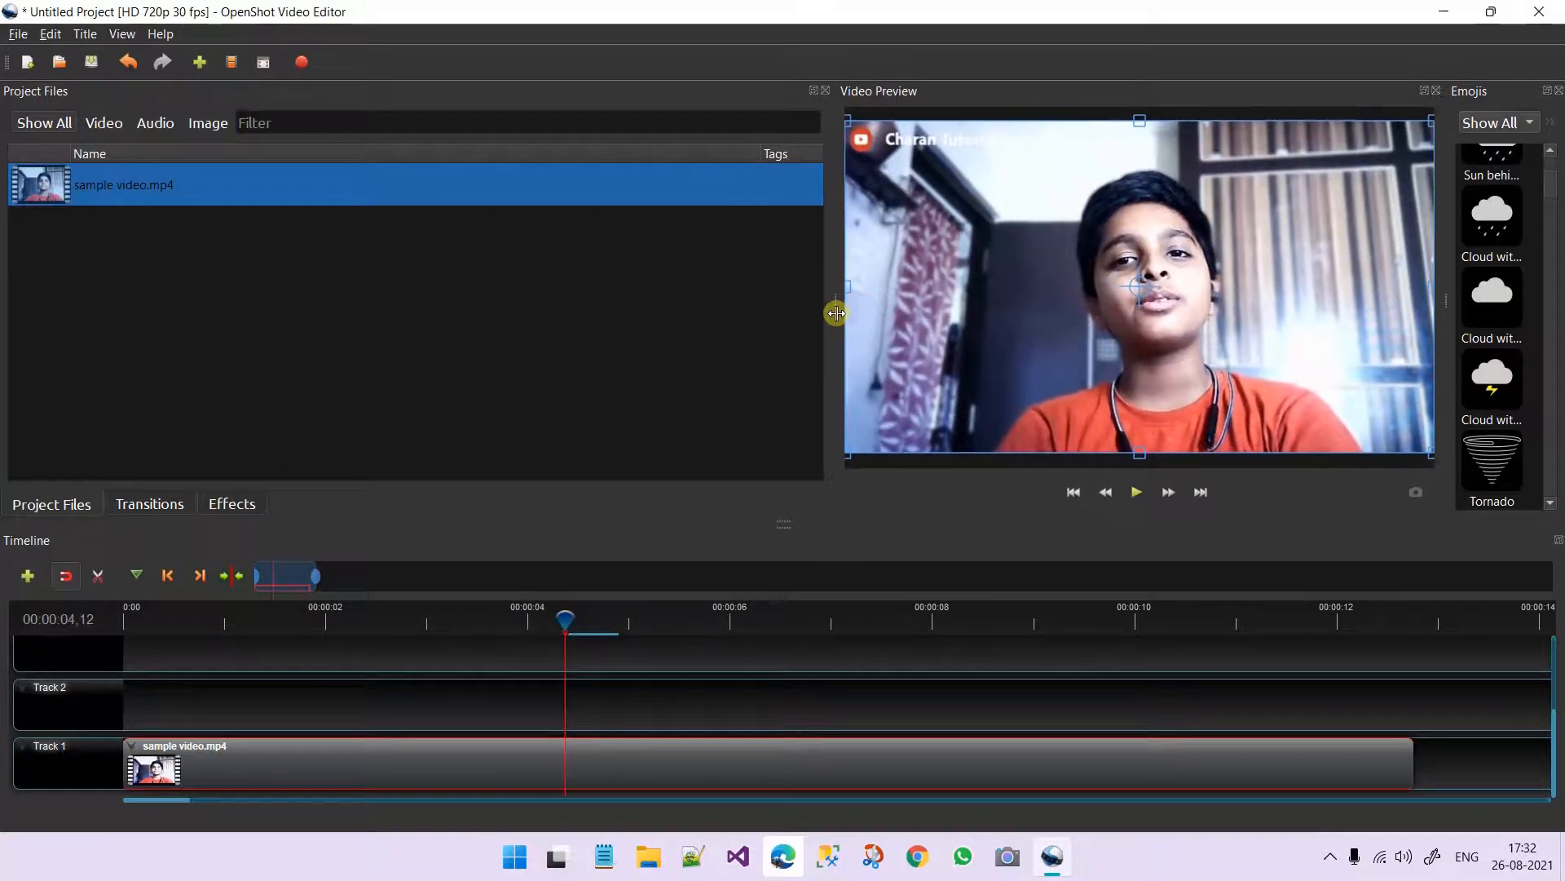
click(1135, 492)
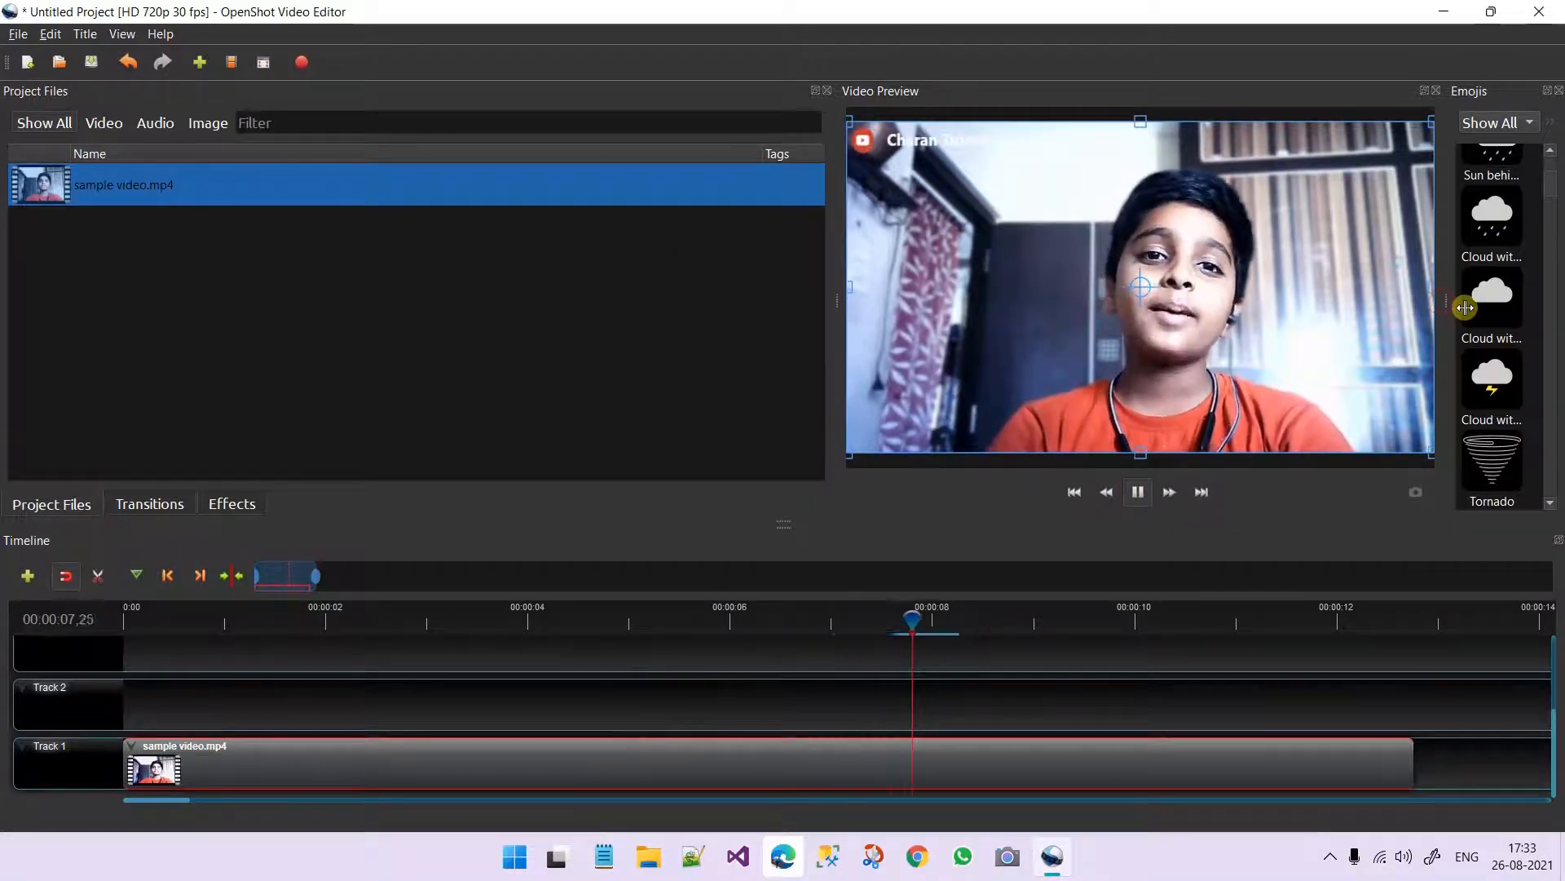
drag(839, 297, 777, 300)
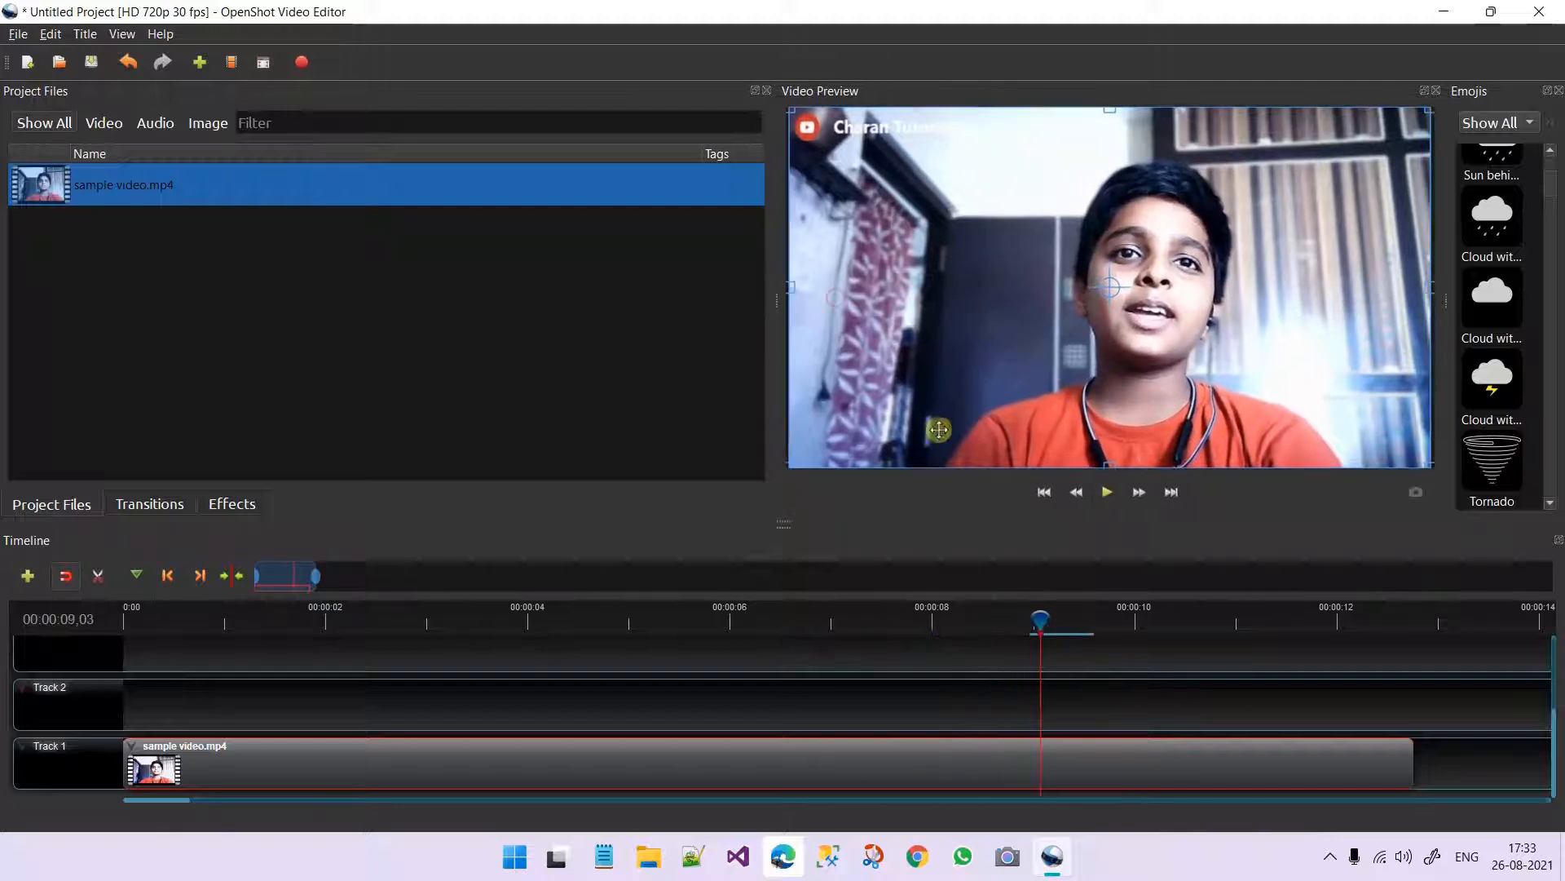
click(1106, 492)
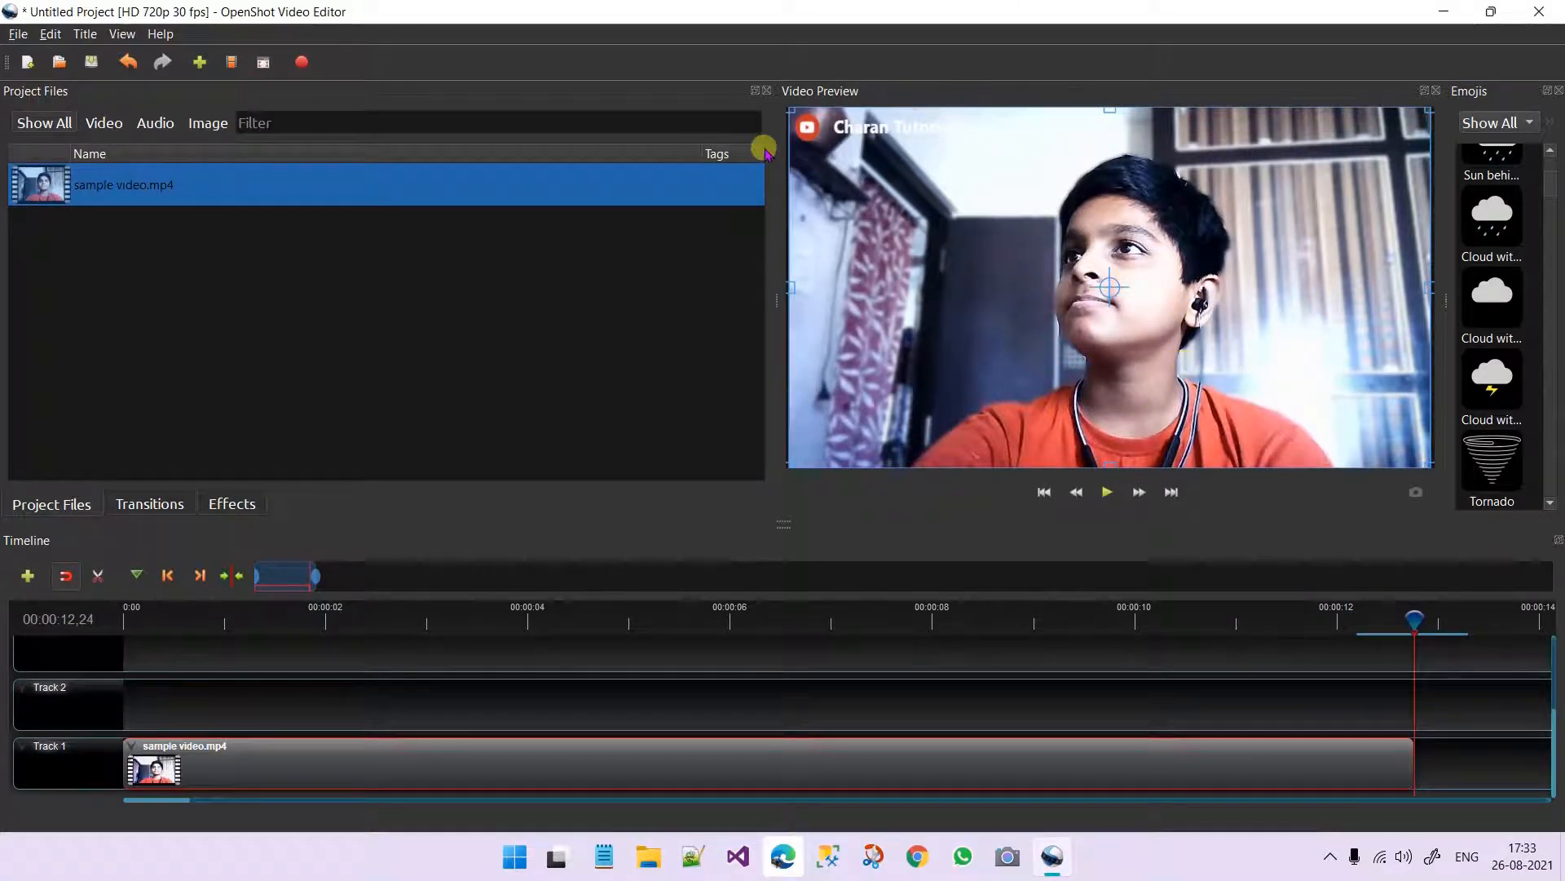
click(353, 717)
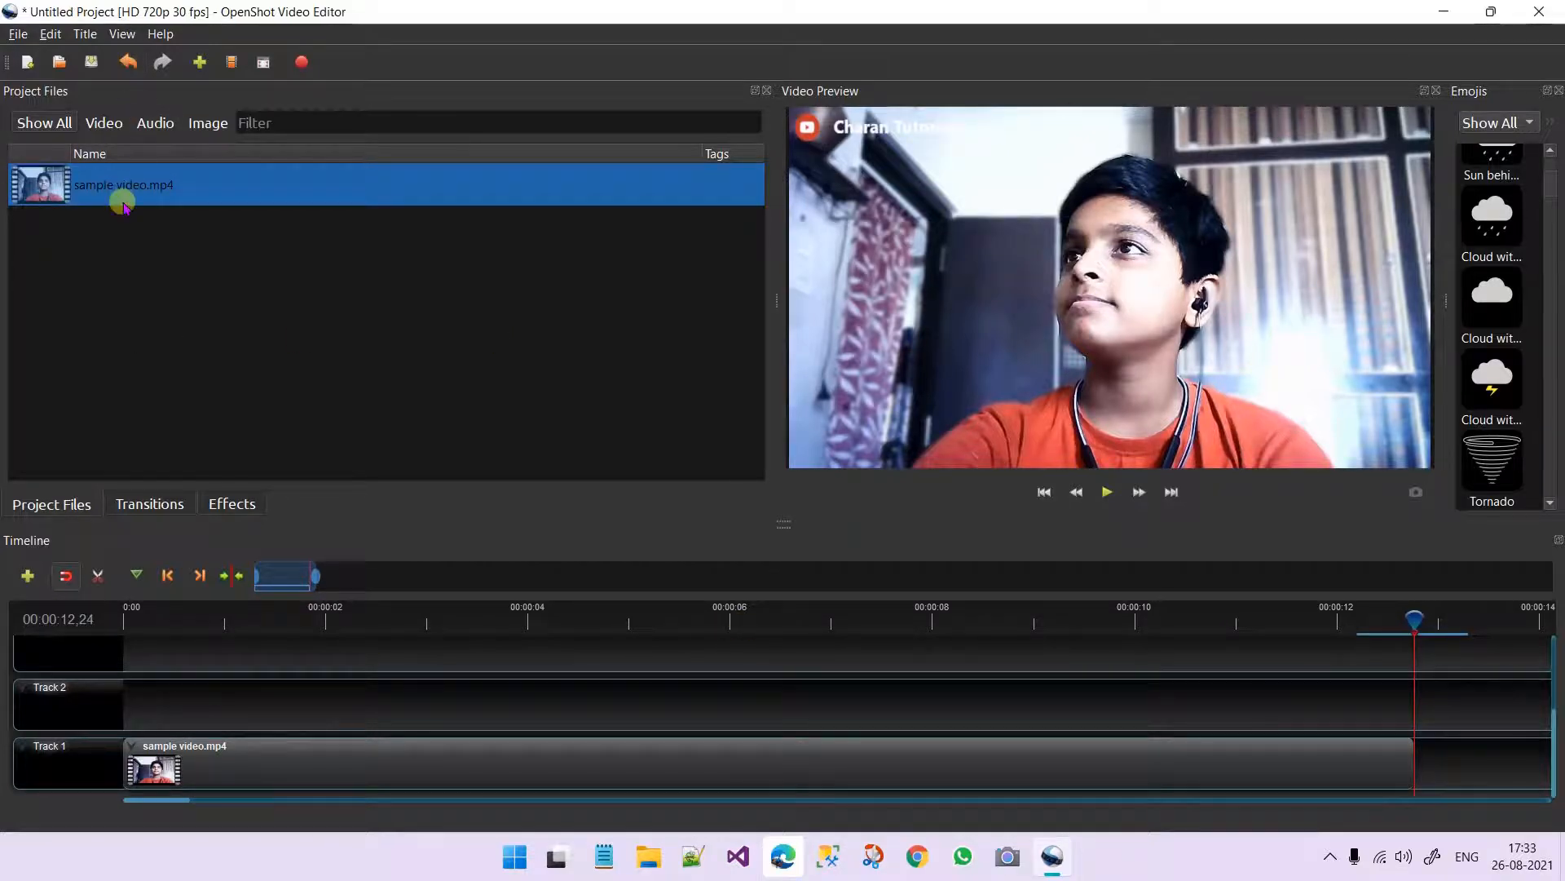
- Import Charan Tutorials Logo.png and Sample Bgm.mp3 from the Samples folder into the project files
right_click(133, 292)
click(210, 307)
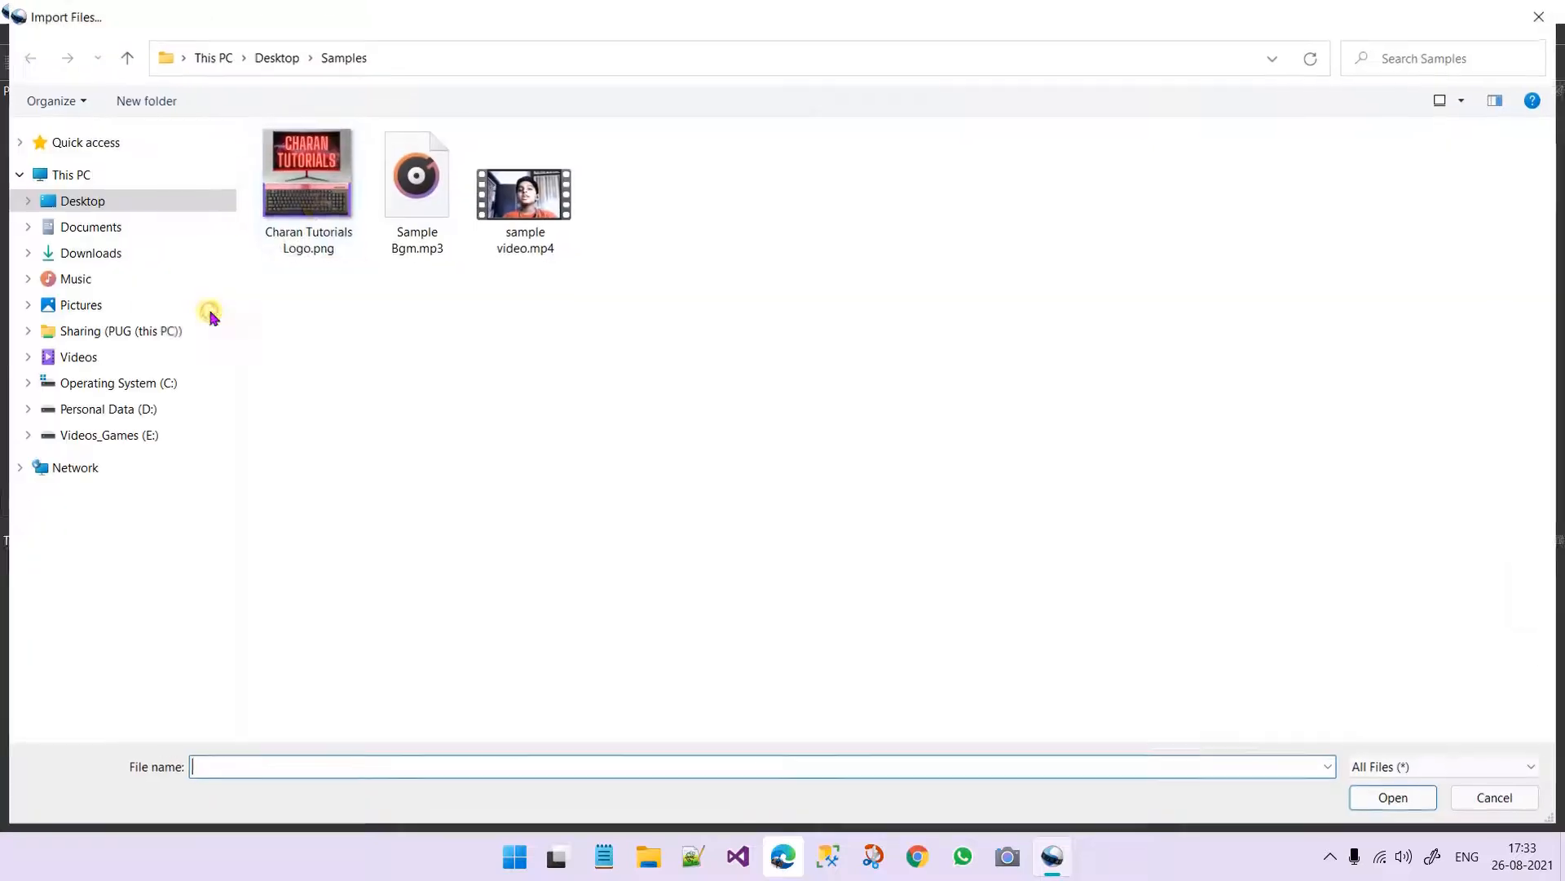
click(340, 200)
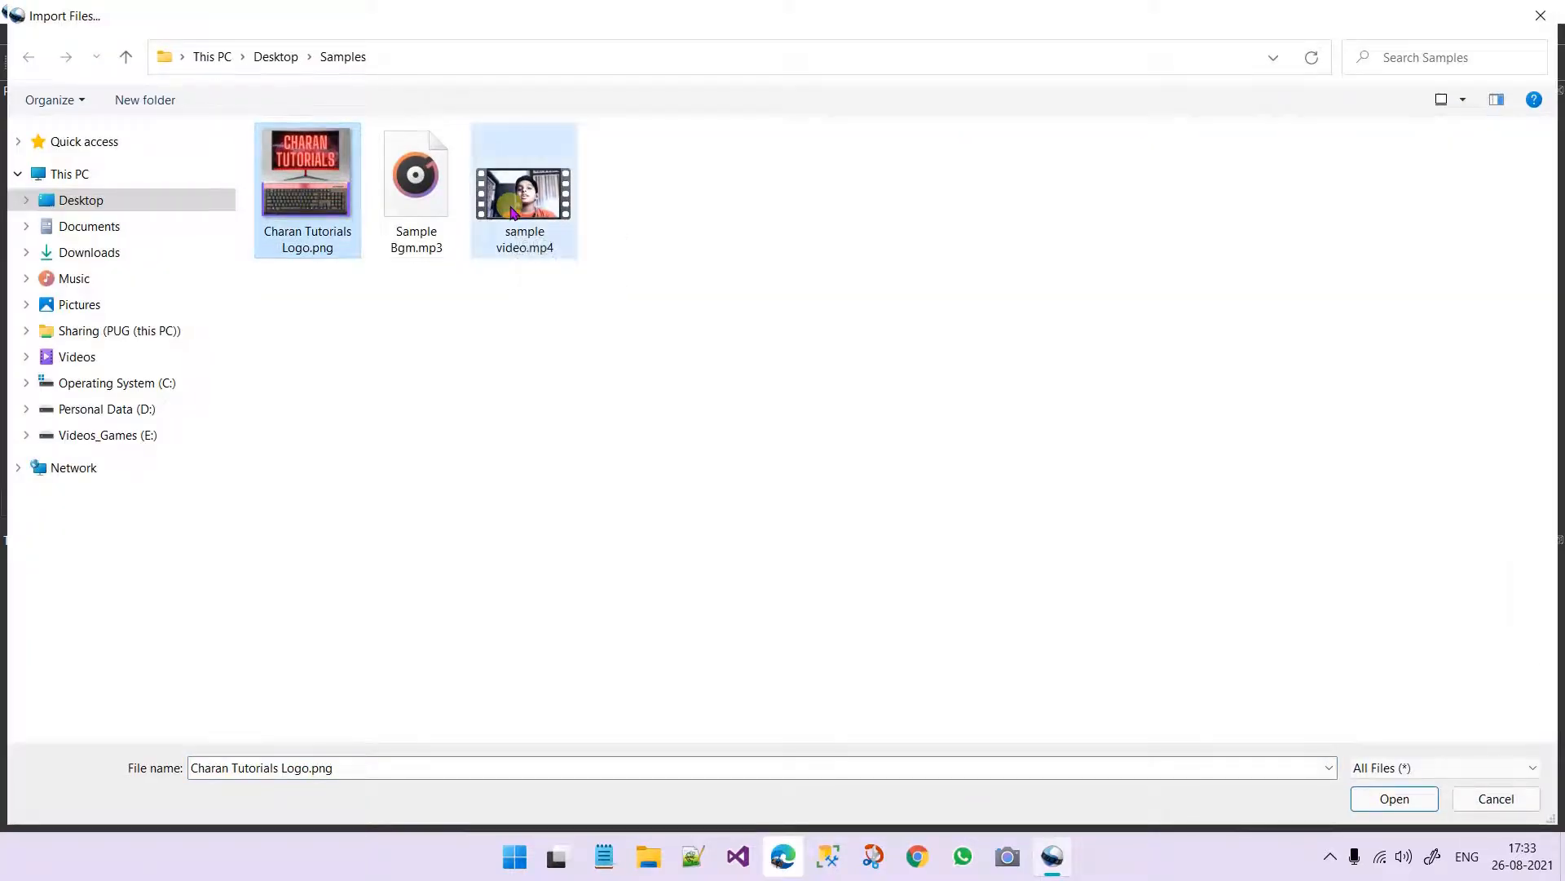
key(shift+Right)
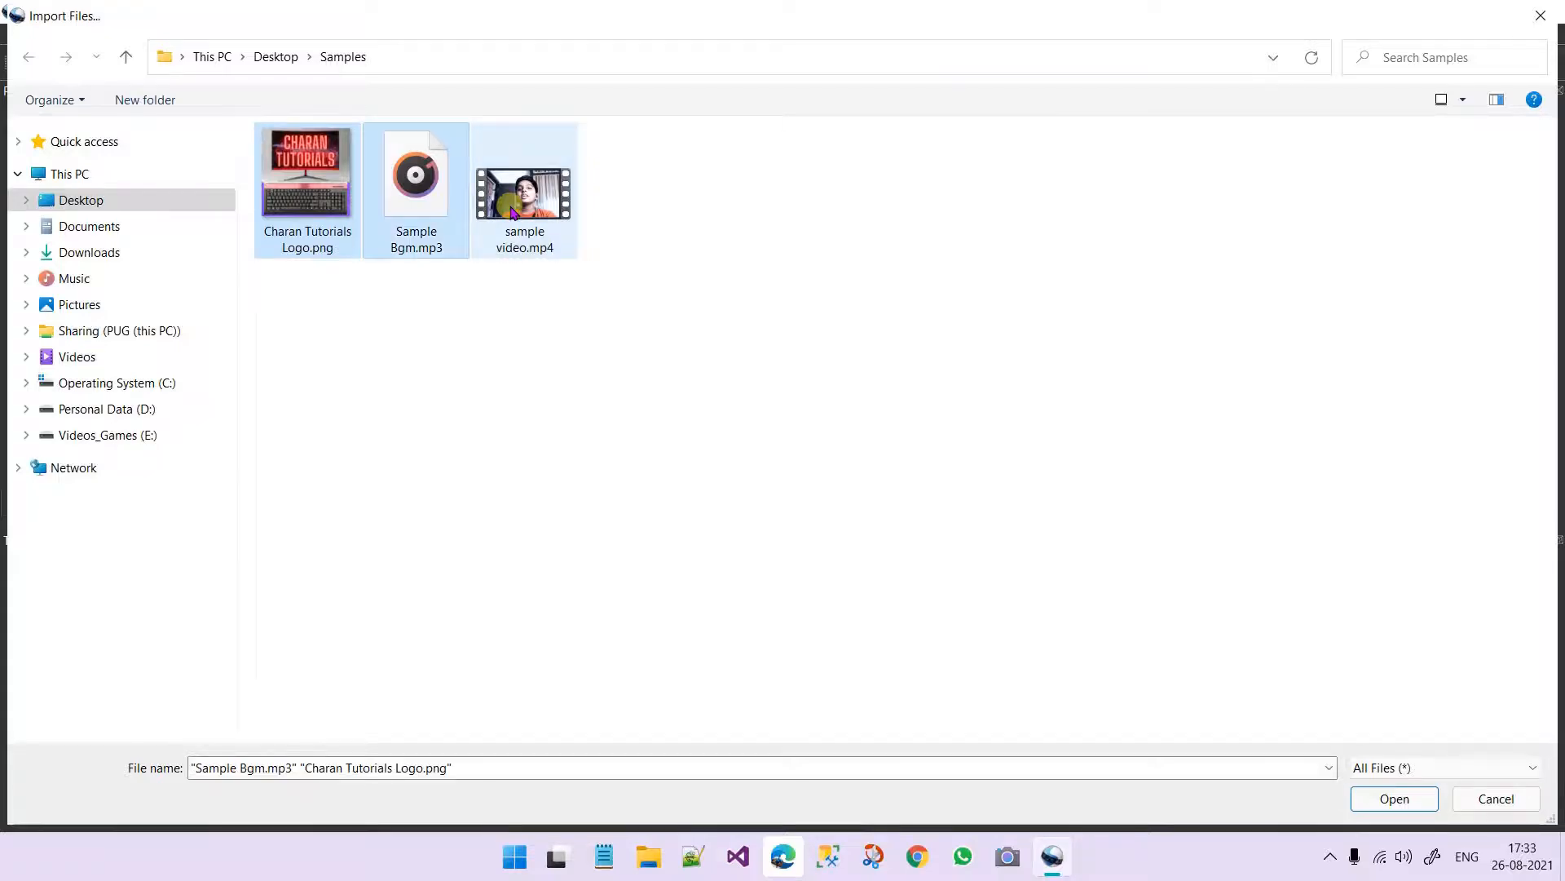
key(Return)
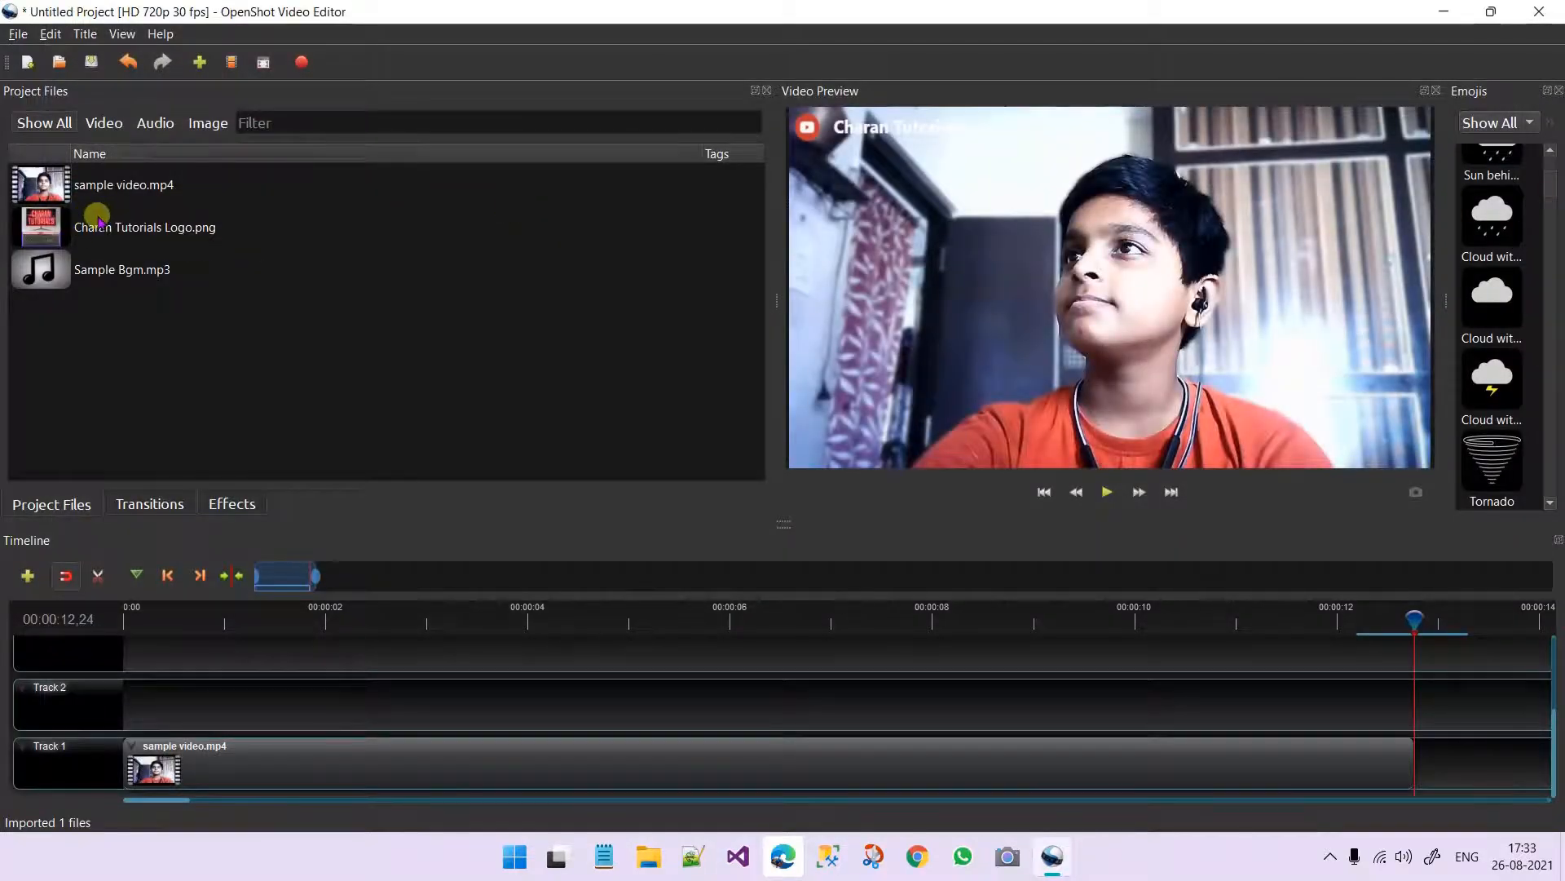
- View the project files filtered by image, audio and video, and show all of them again
click(206, 122)
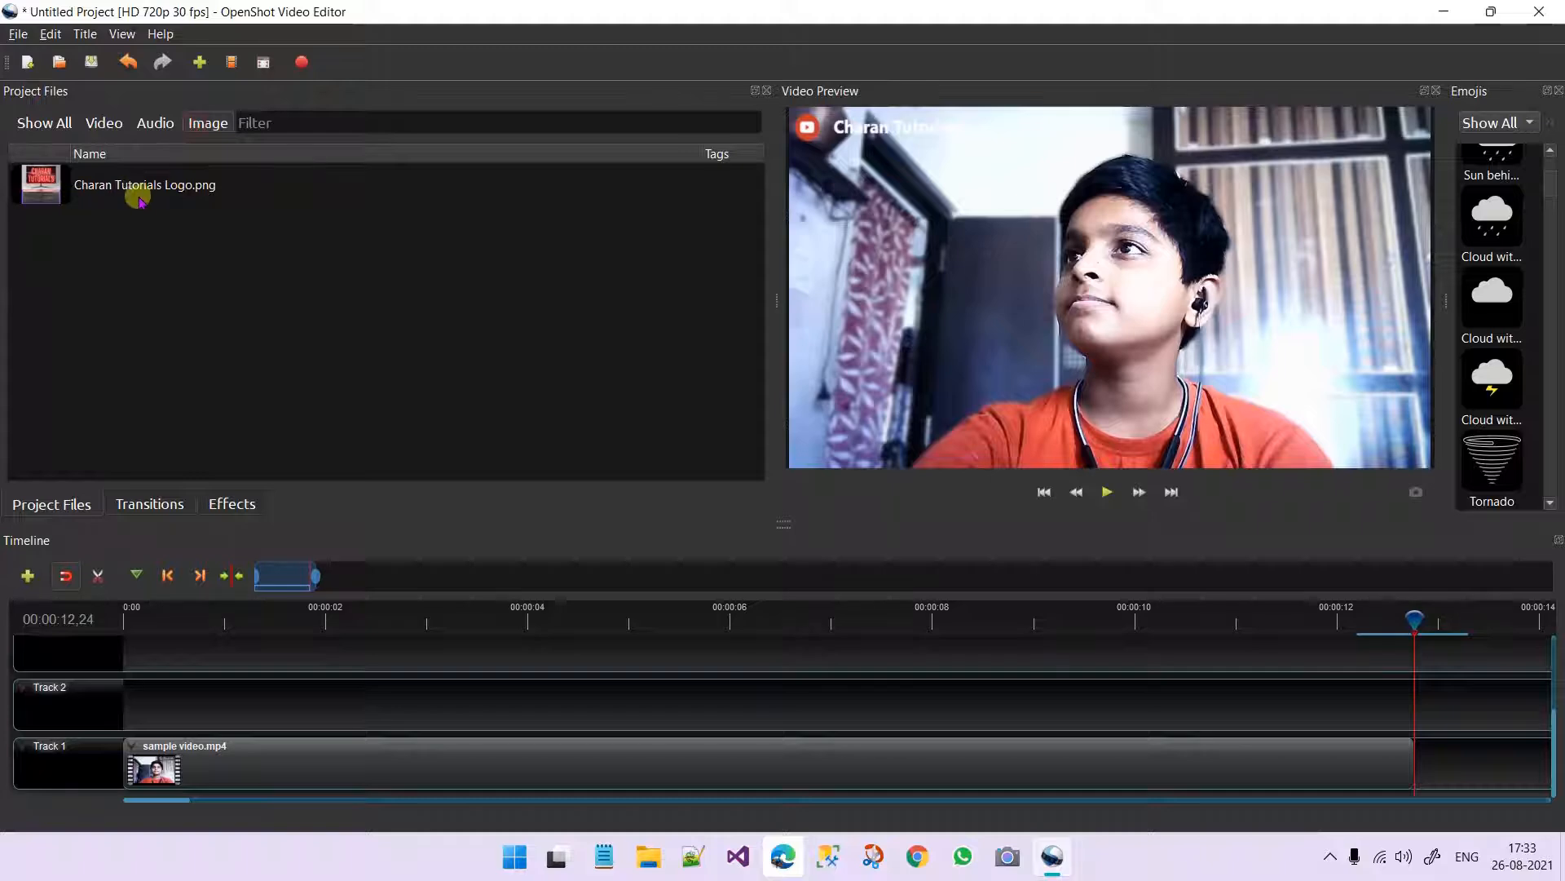
click(145, 131)
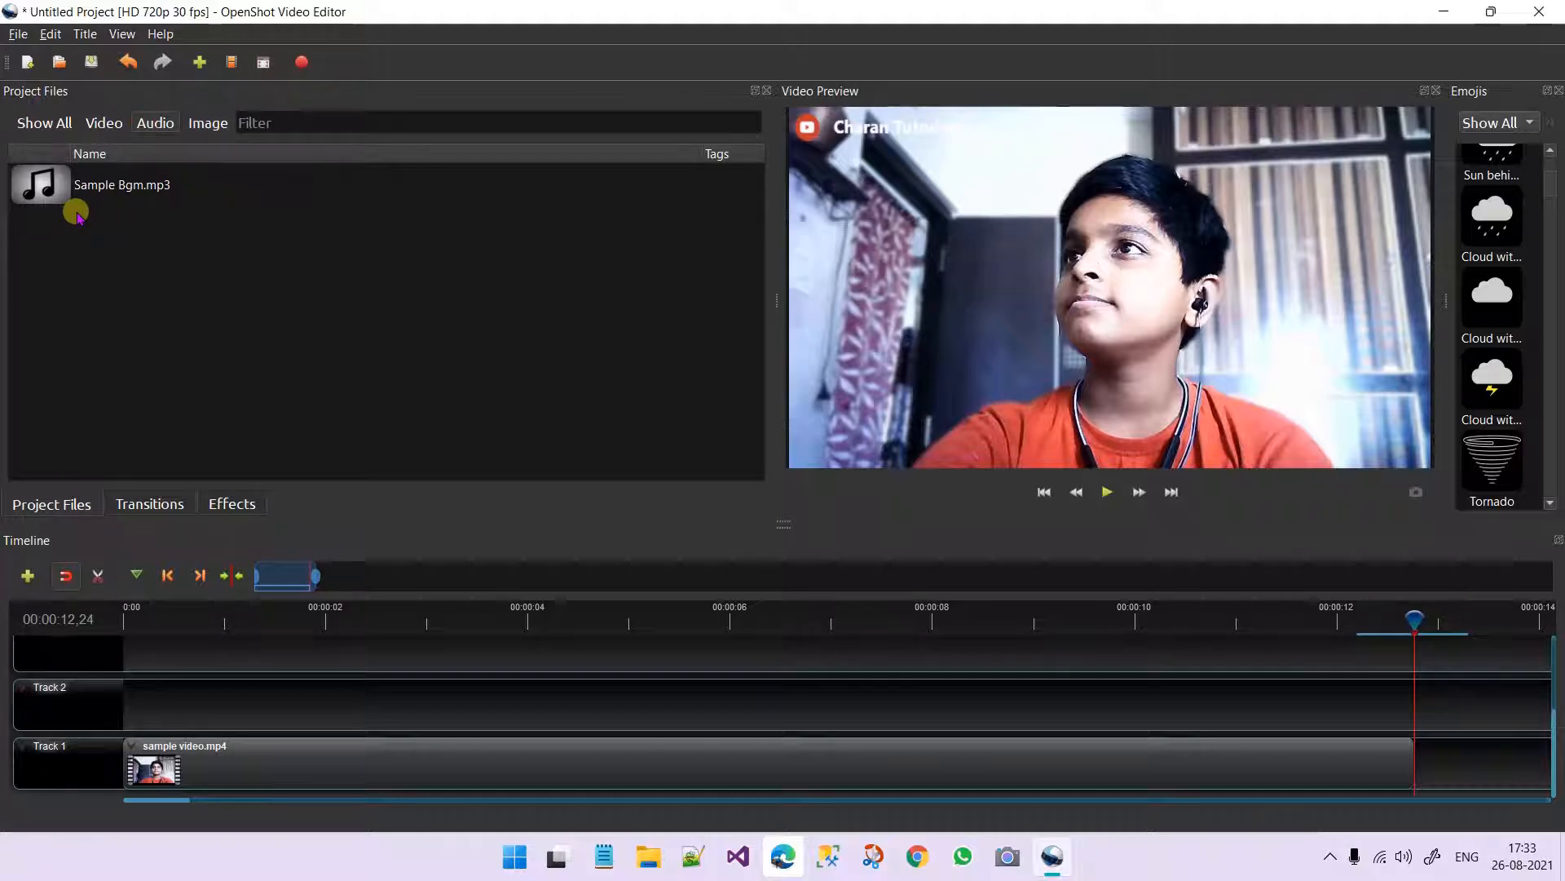
click(111, 131)
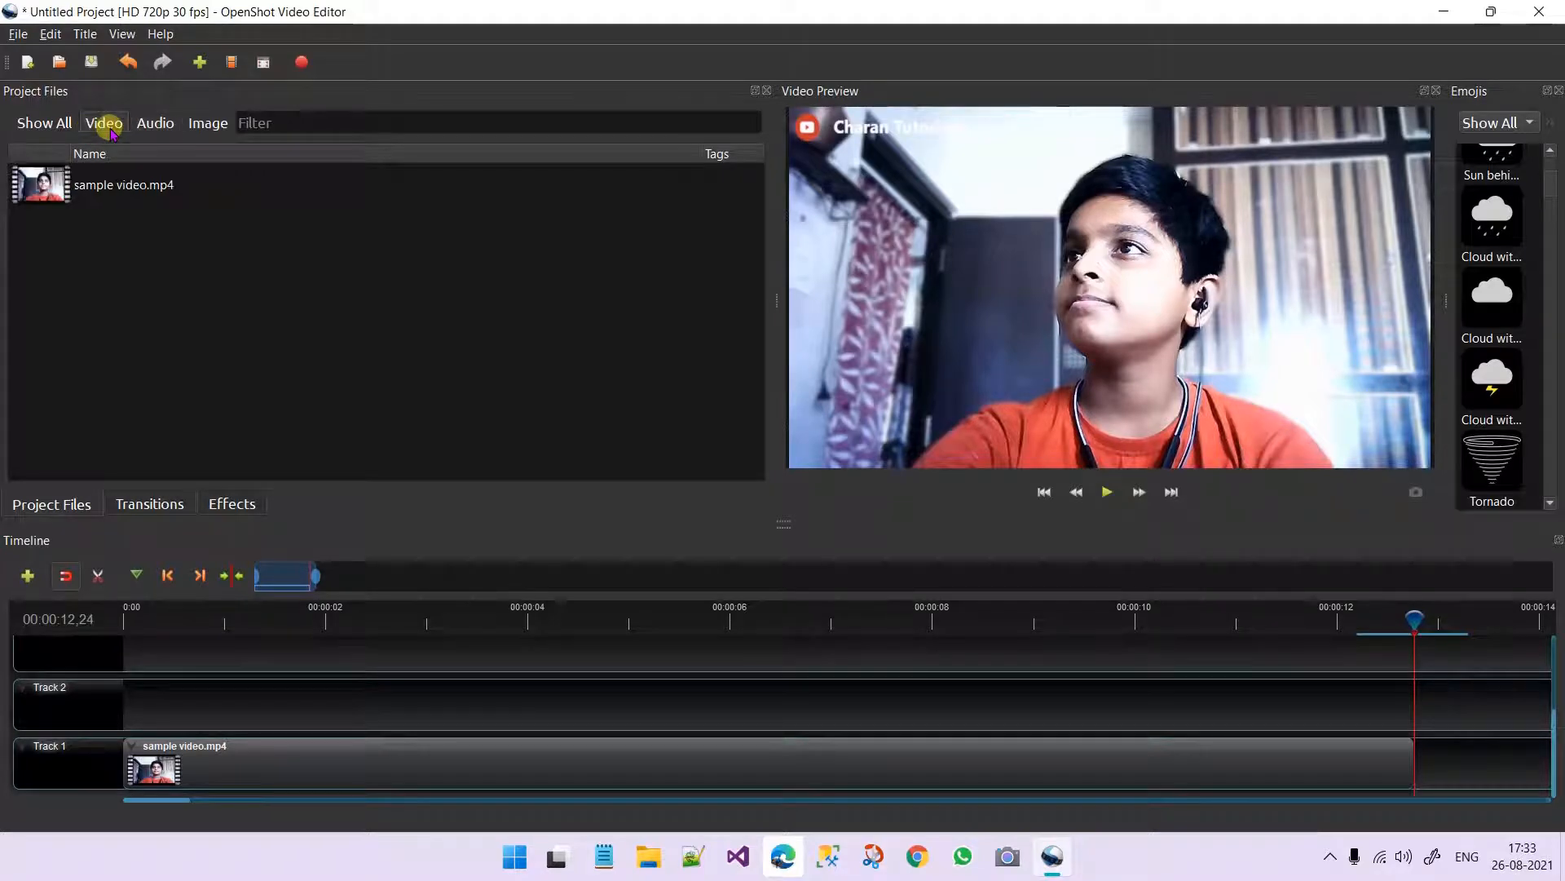
click(57, 124)
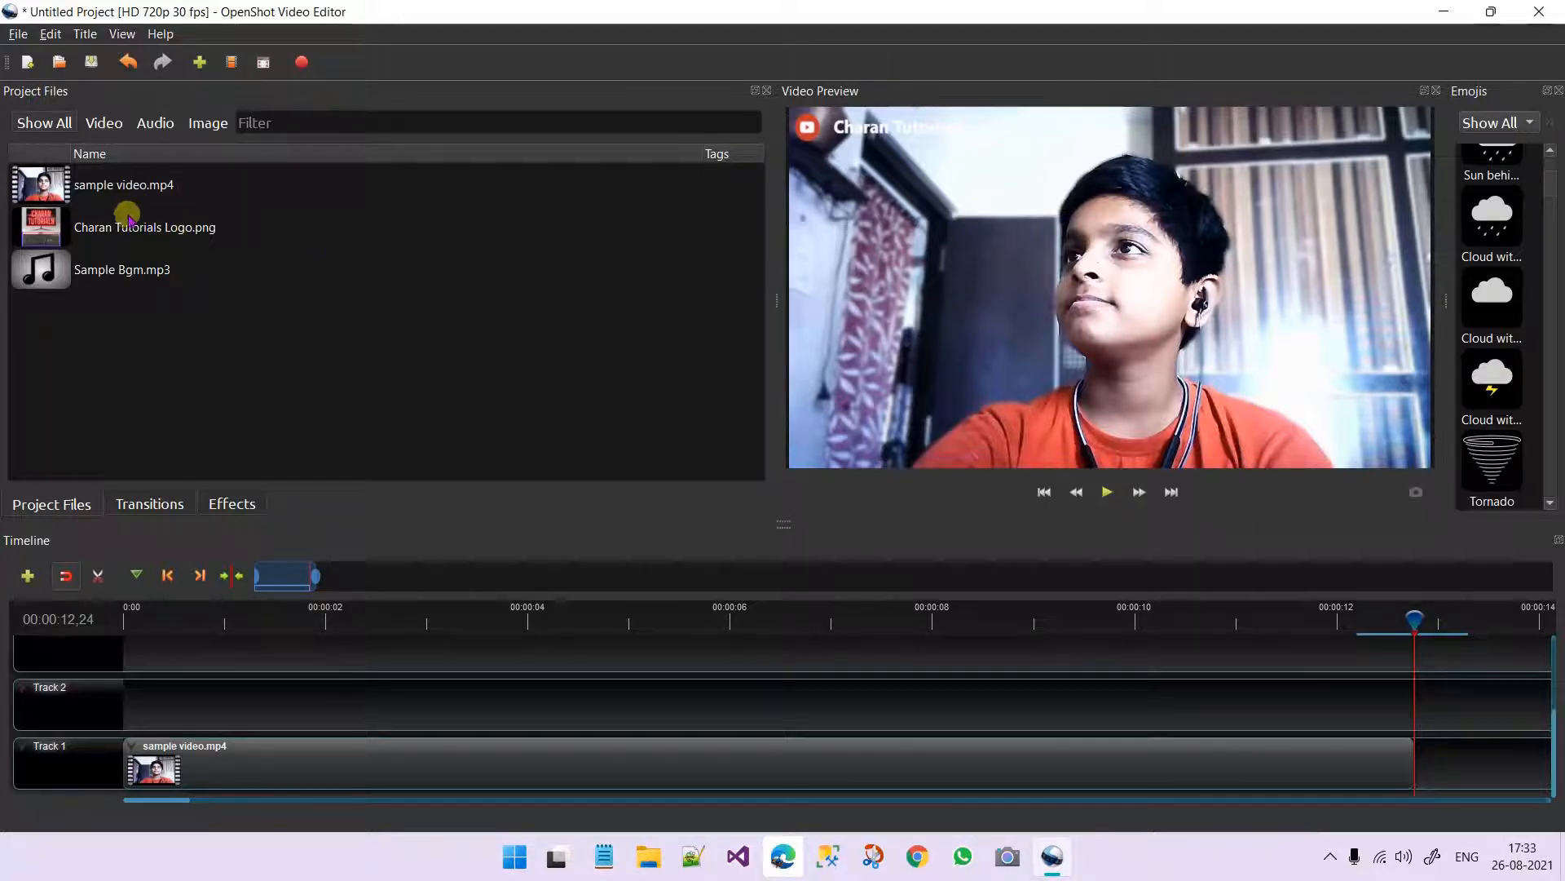
- Place Charan Tutorials Logo.png on Track 2 and shorten it to a clip of about 0.7 seconds starting near 3.4 seconds
drag(199, 236, 119, 702)
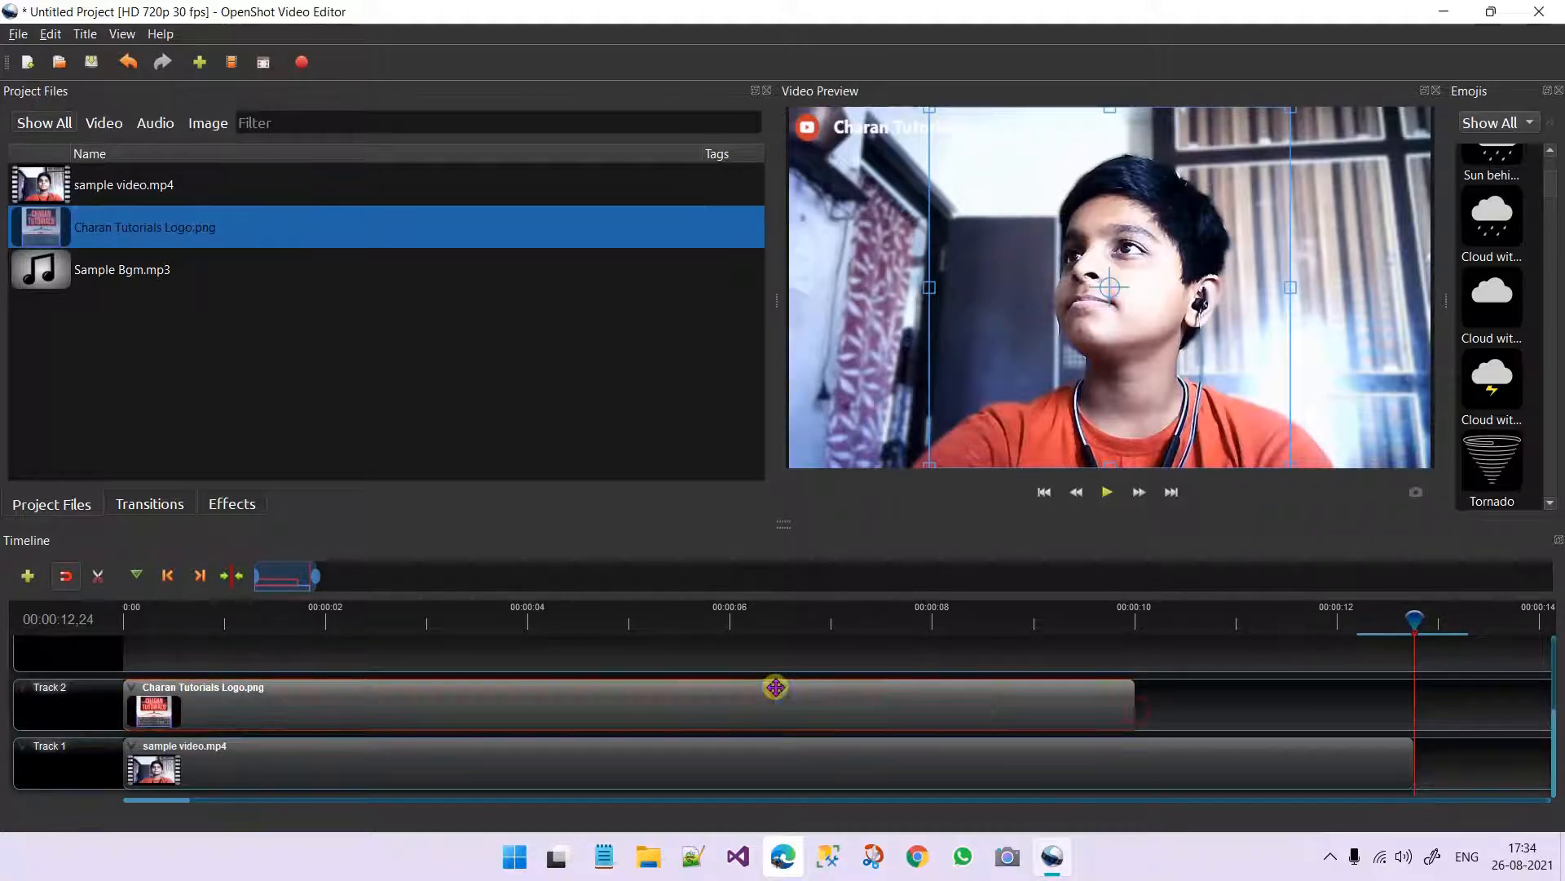
drag(1133, 696, 394, 685)
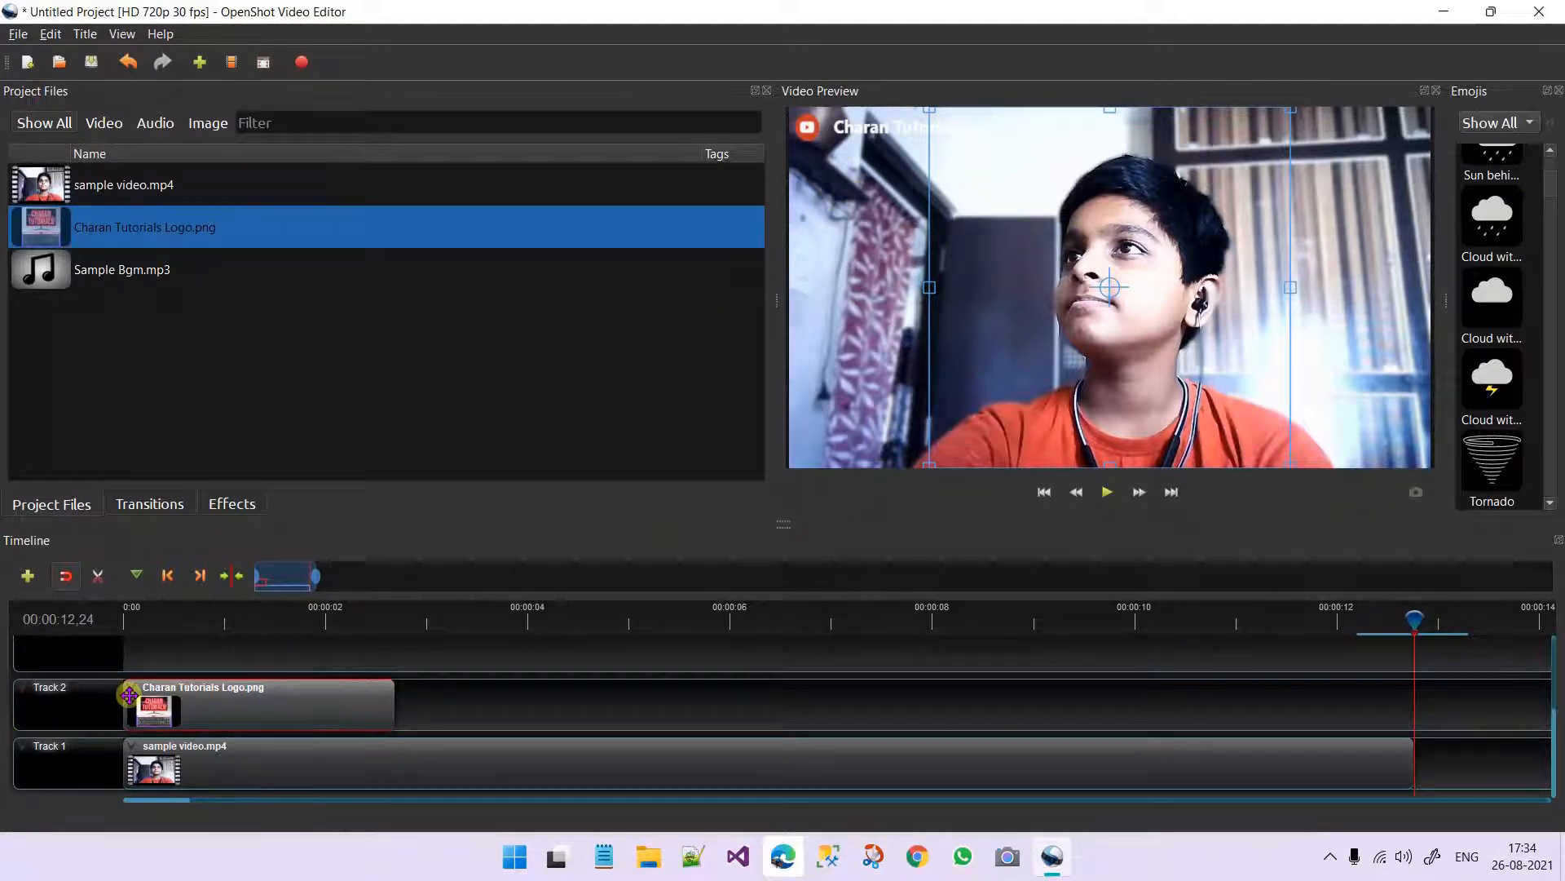
drag(128, 695, 466, 700)
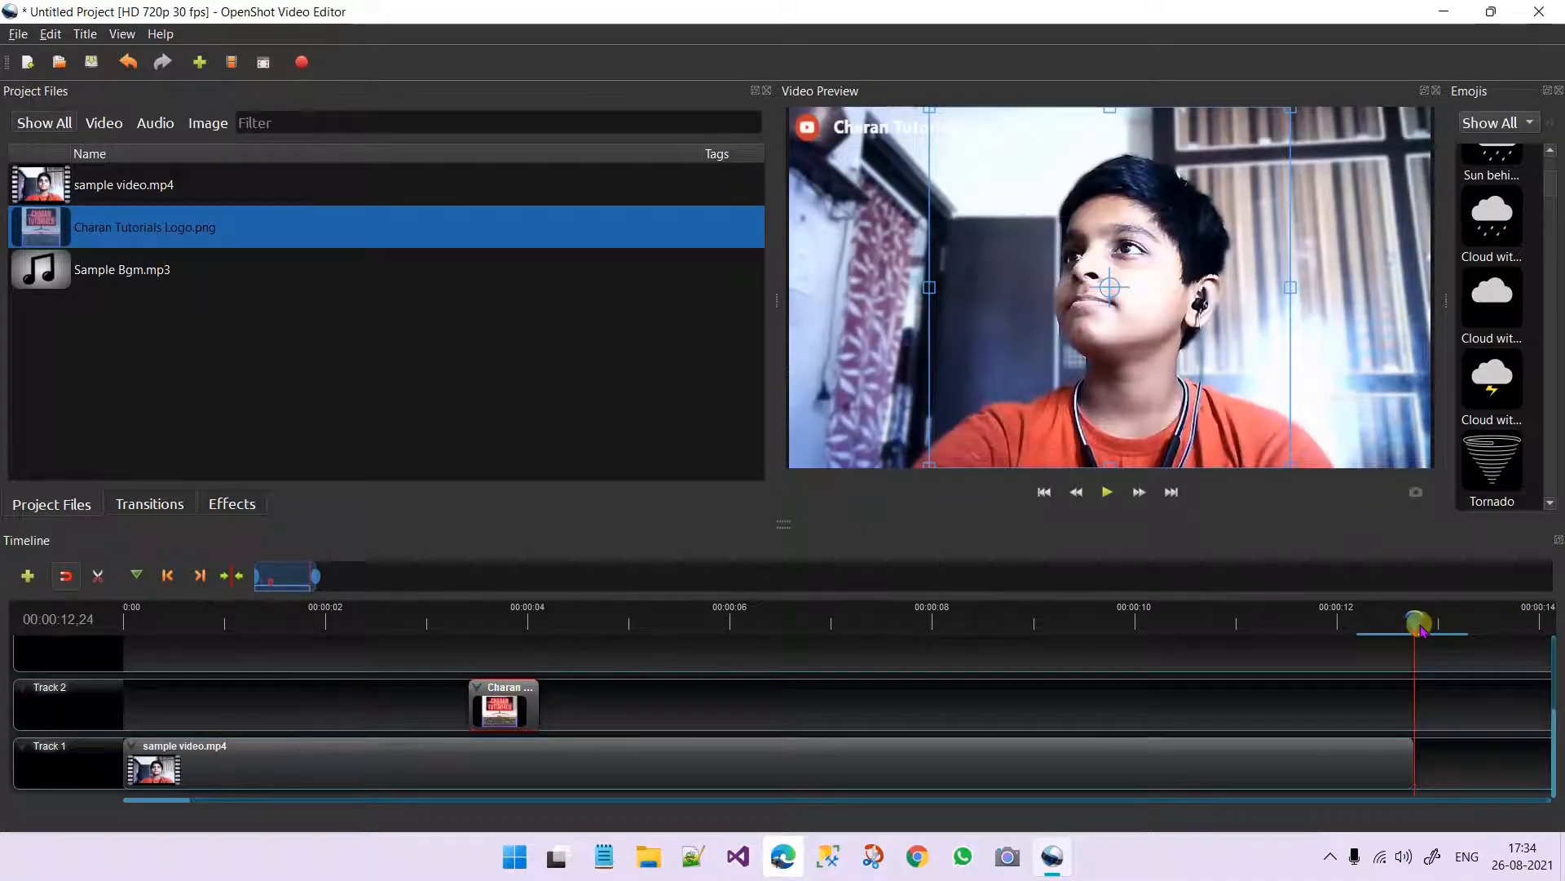
- Play from just before the logo clip to bring the logo into view, and shrink it into the frame's upper-right corner
drag(1416, 621, 909, 621)
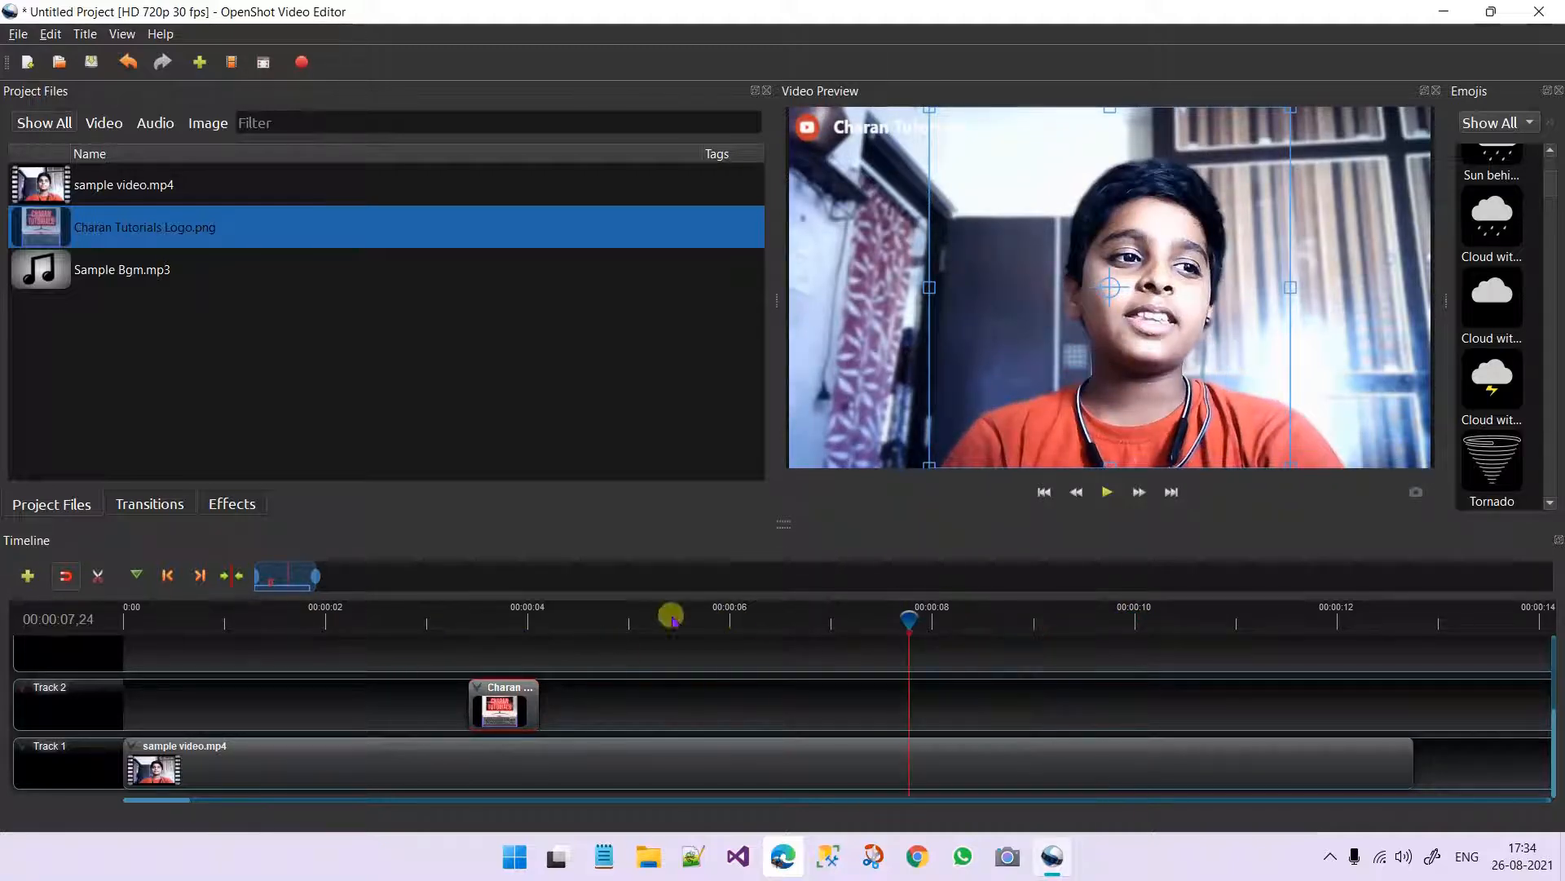
click(462, 617)
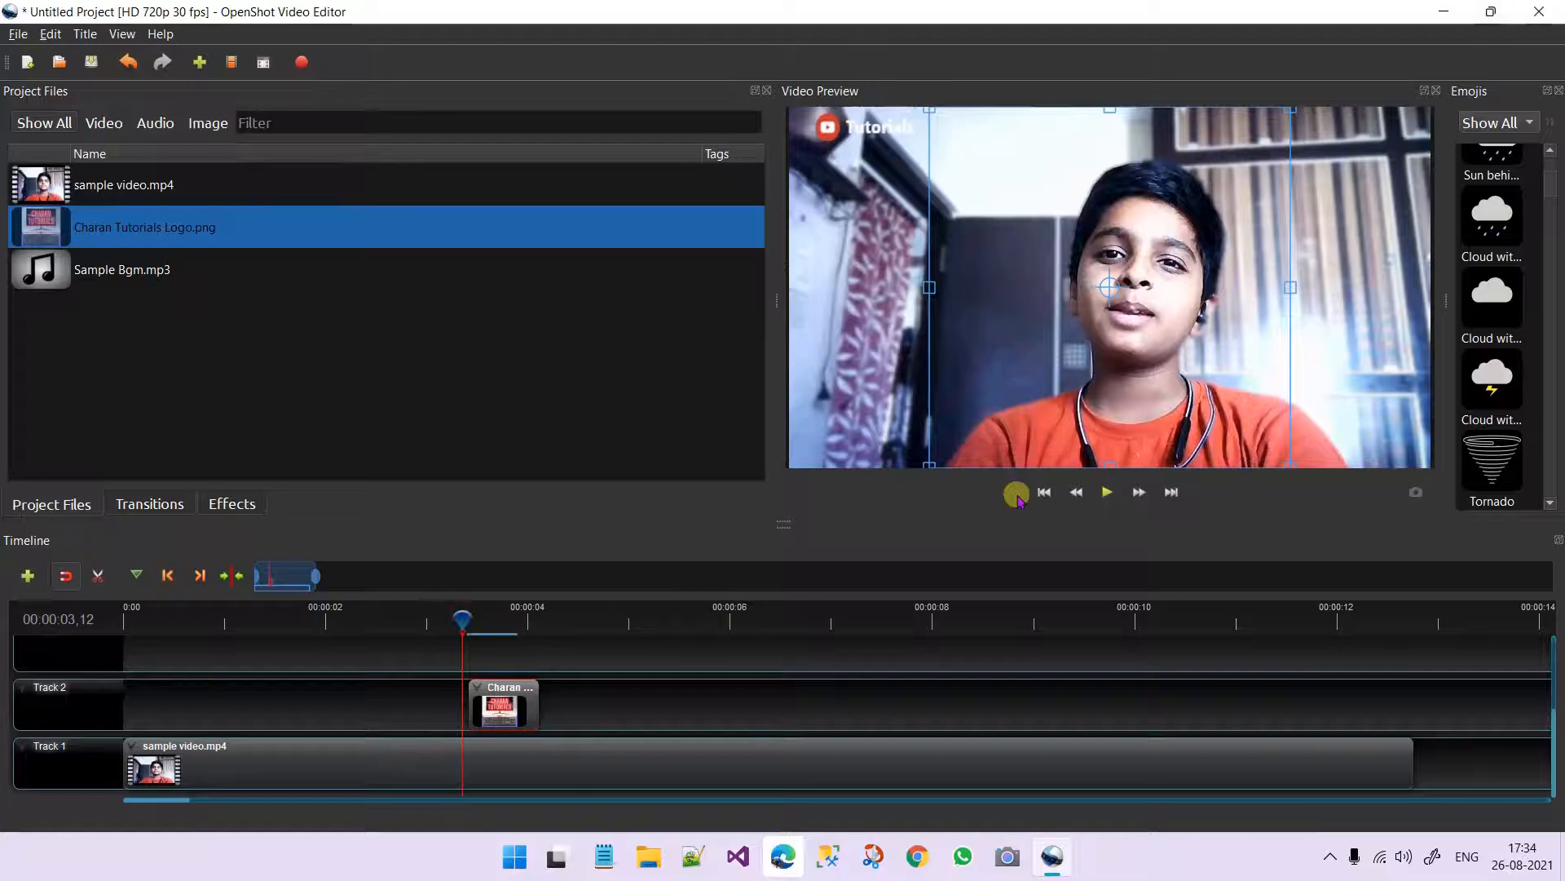
click(1097, 495)
click(1098, 495)
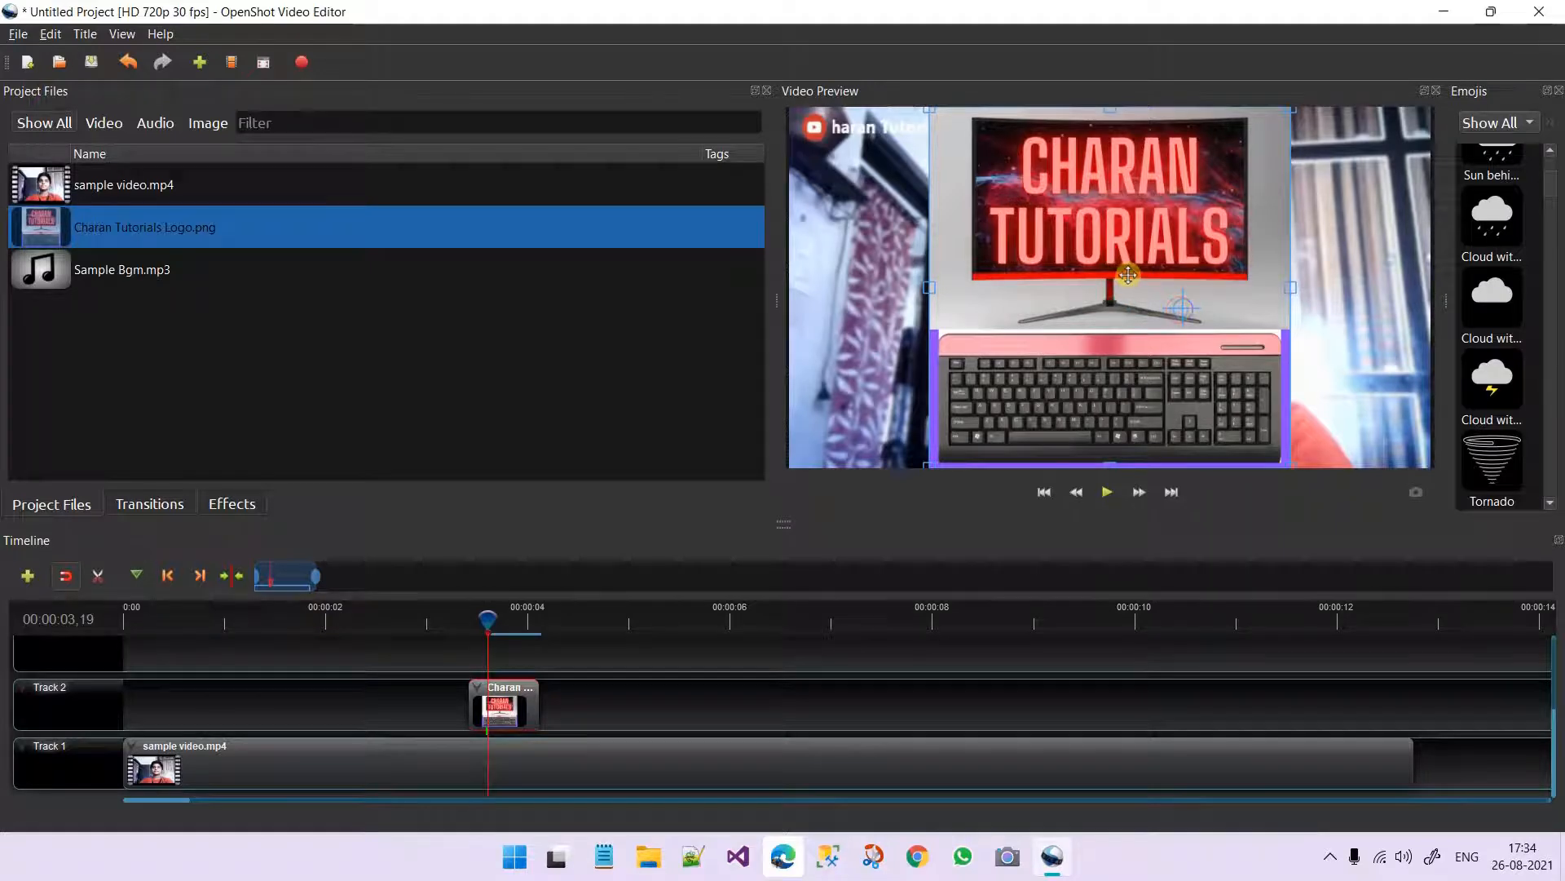
drag(1108, 266, 1243, 261)
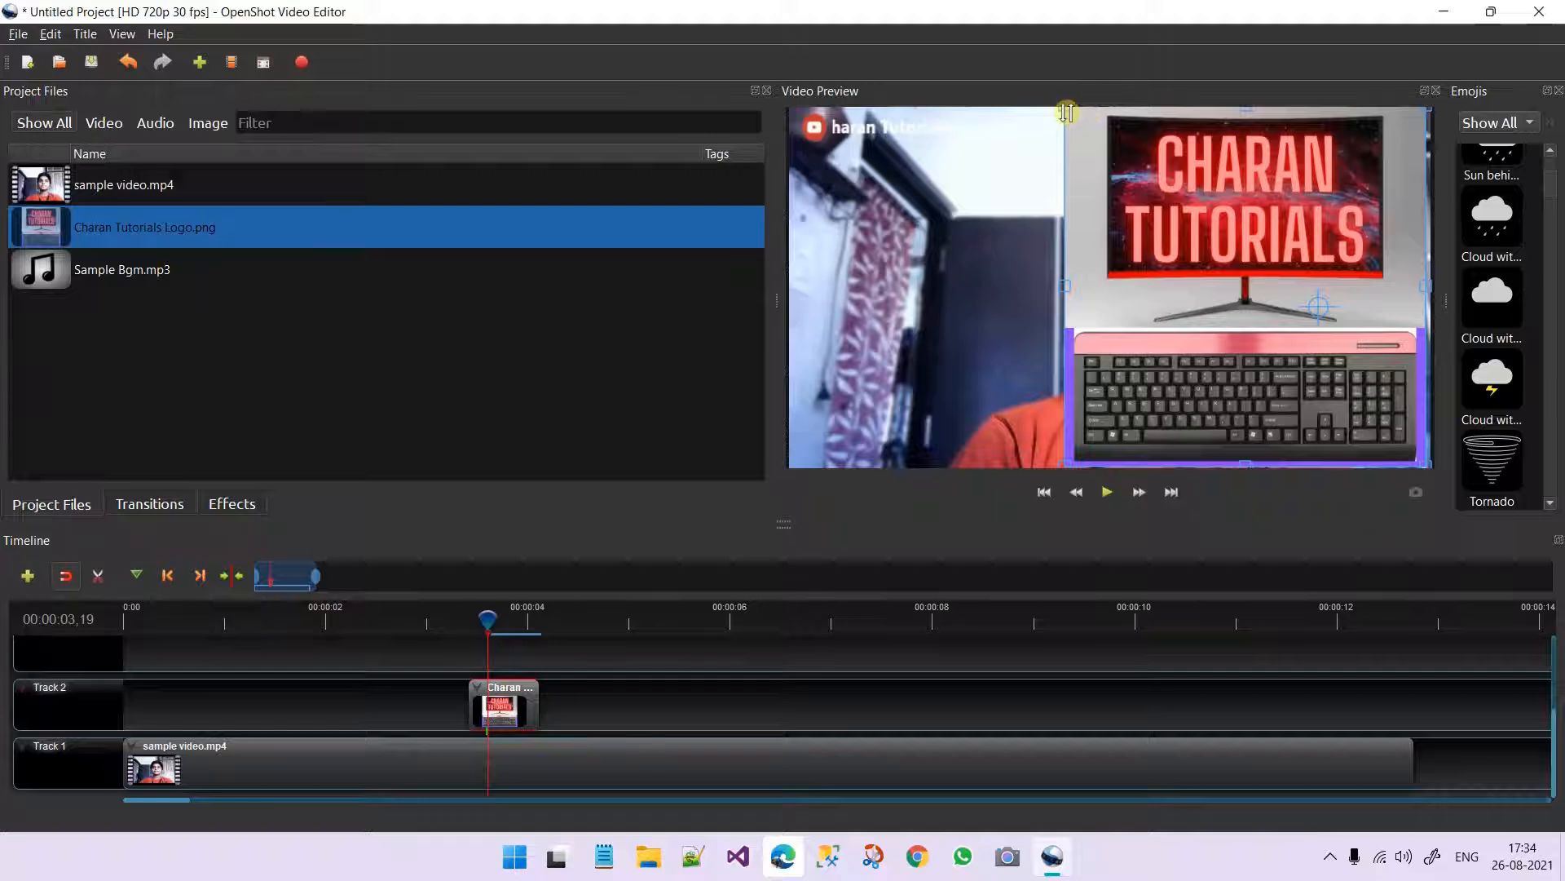
drag(1156, 173, 1122, 174)
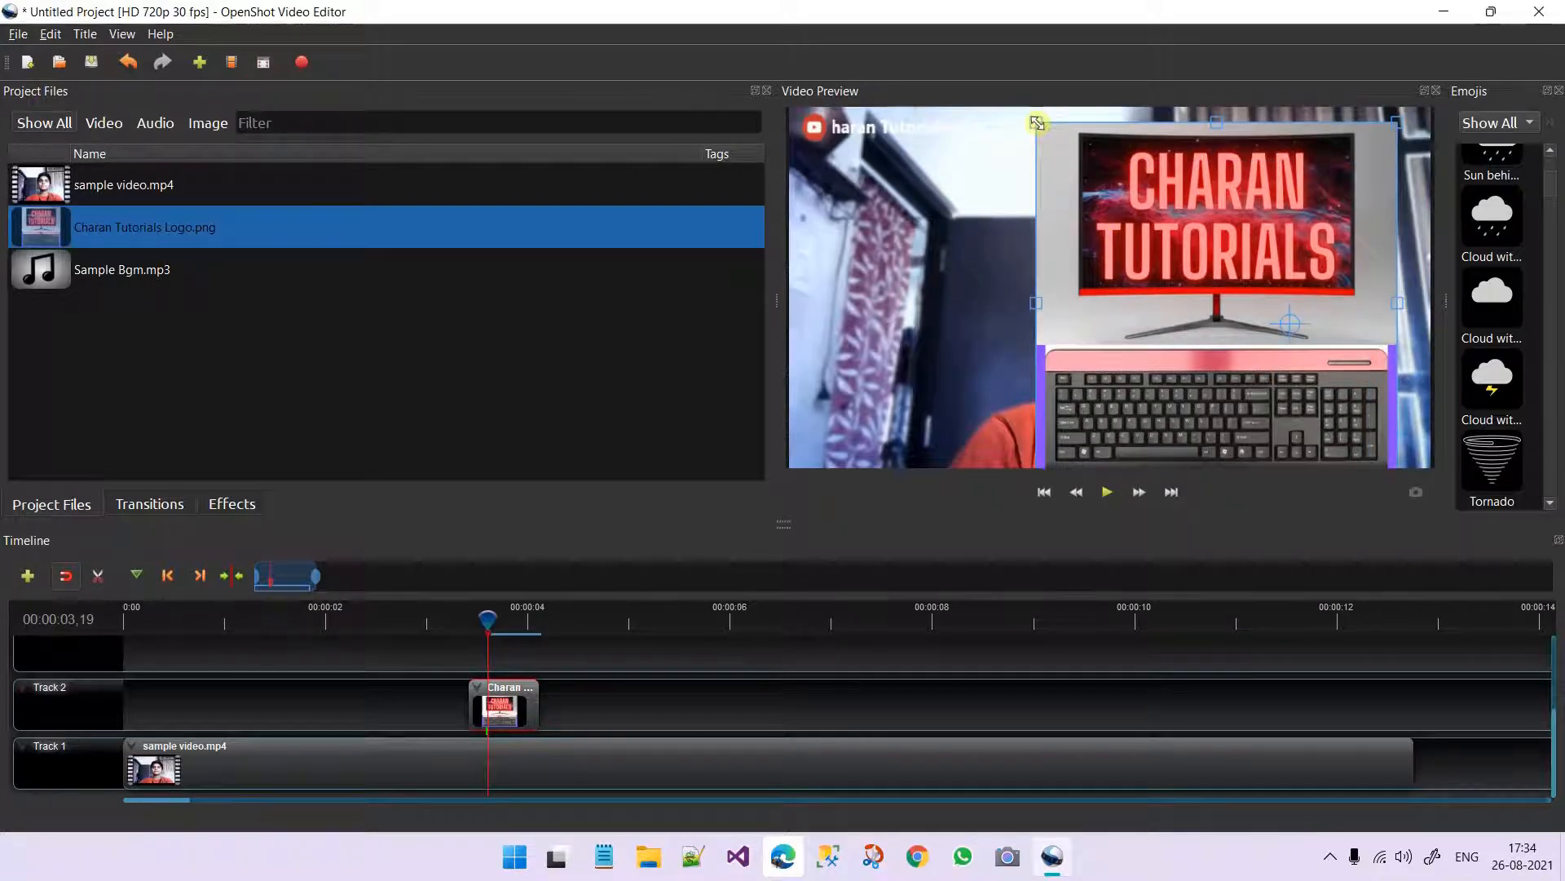
drag(1037, 123, 1304, 178)
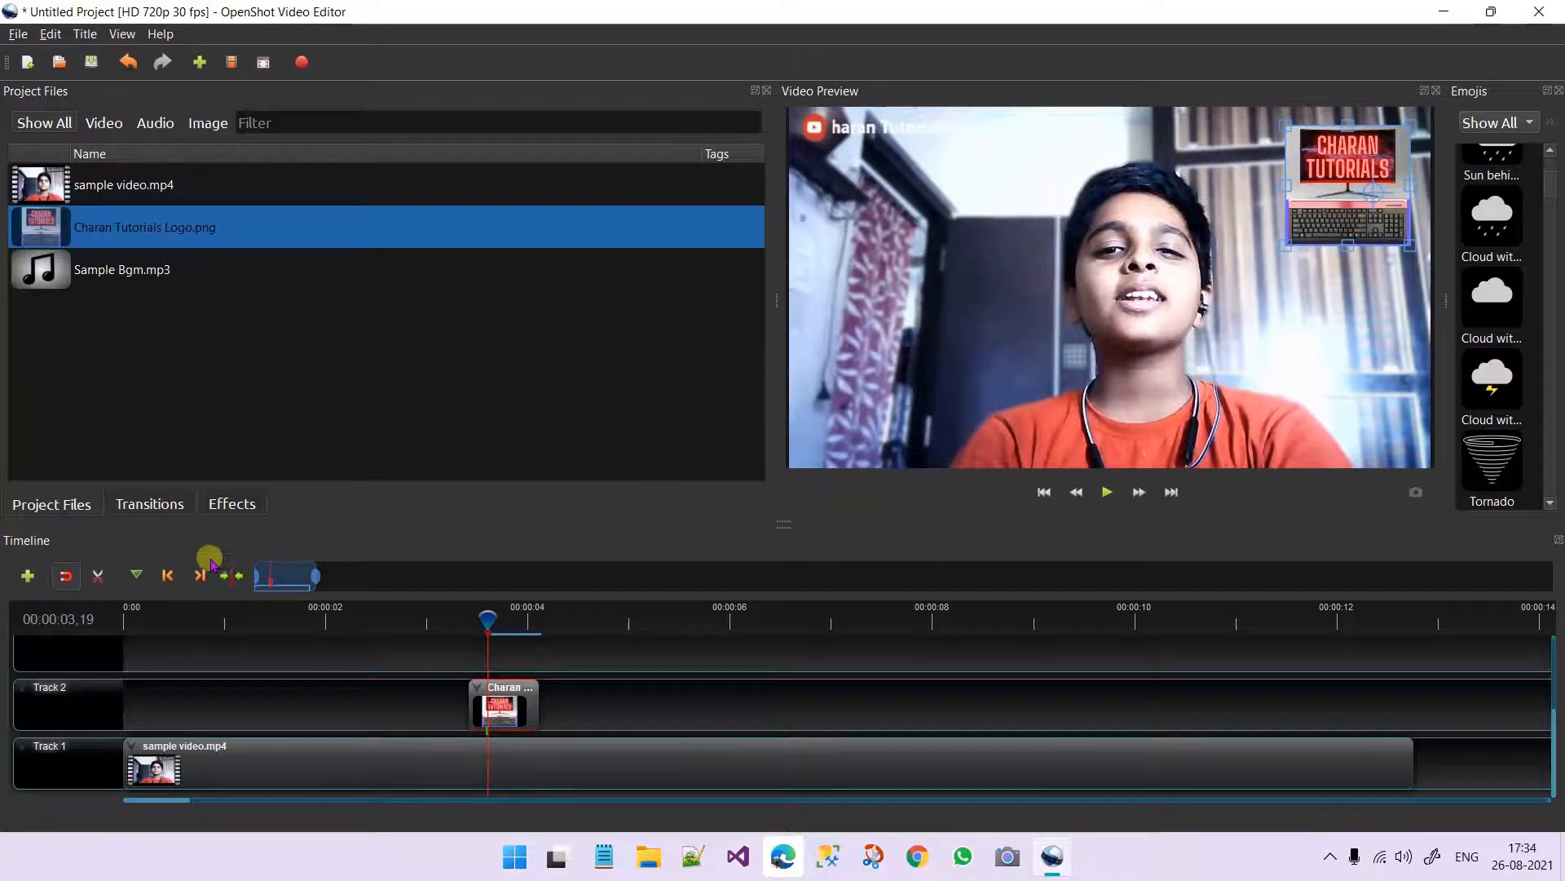
- Resize the logo clip to about 1.4 seconds at the start of Track 2 and delete it from the timeline
drag(463, 707, 87, 690)
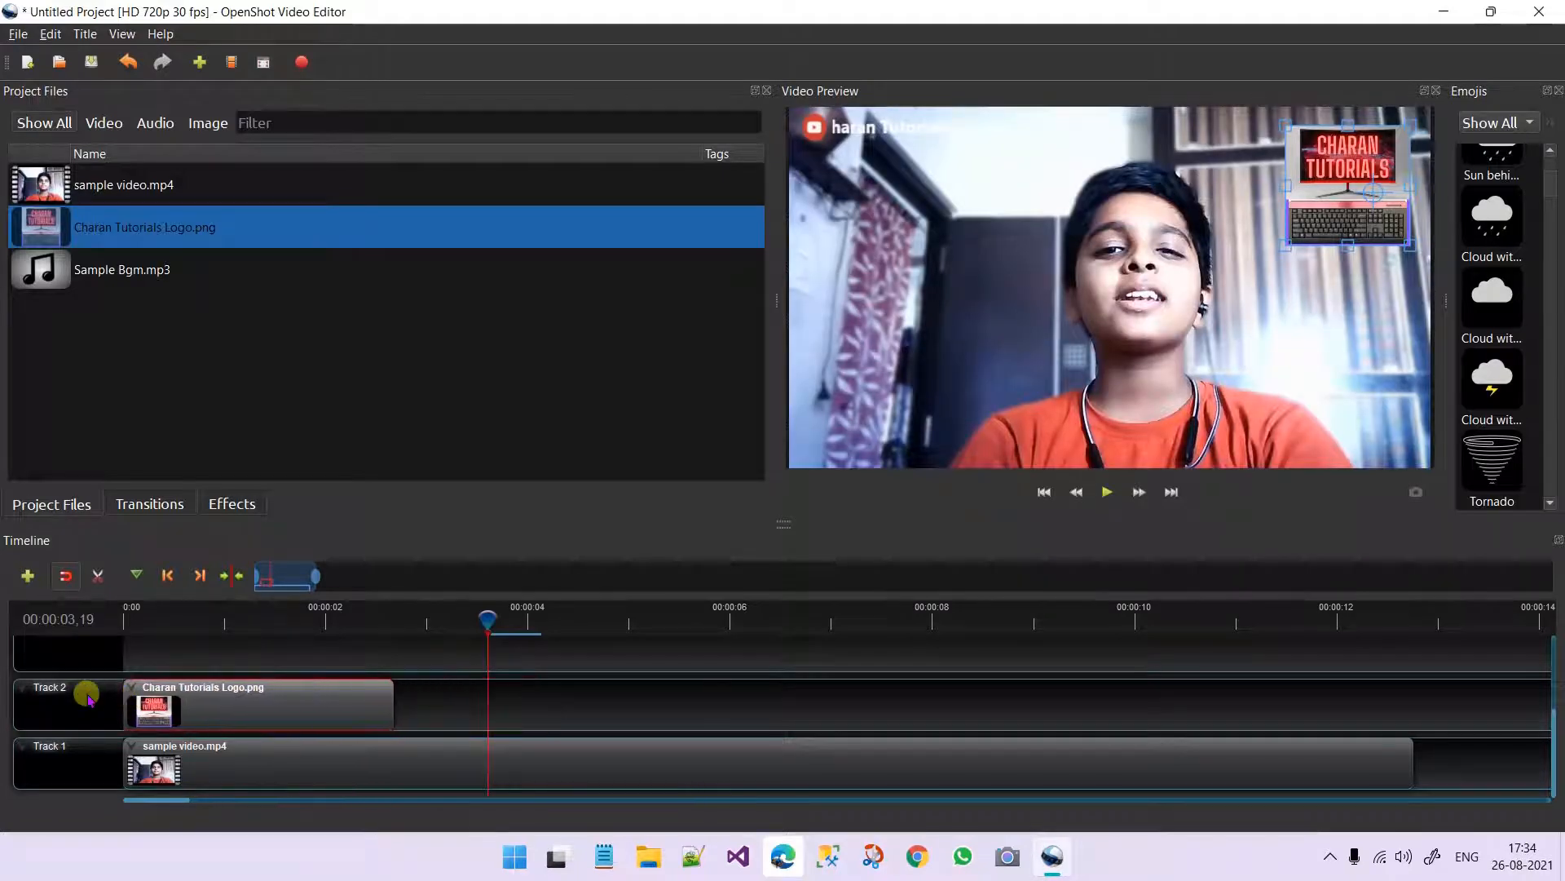
drag(395, 706, 264, 707)
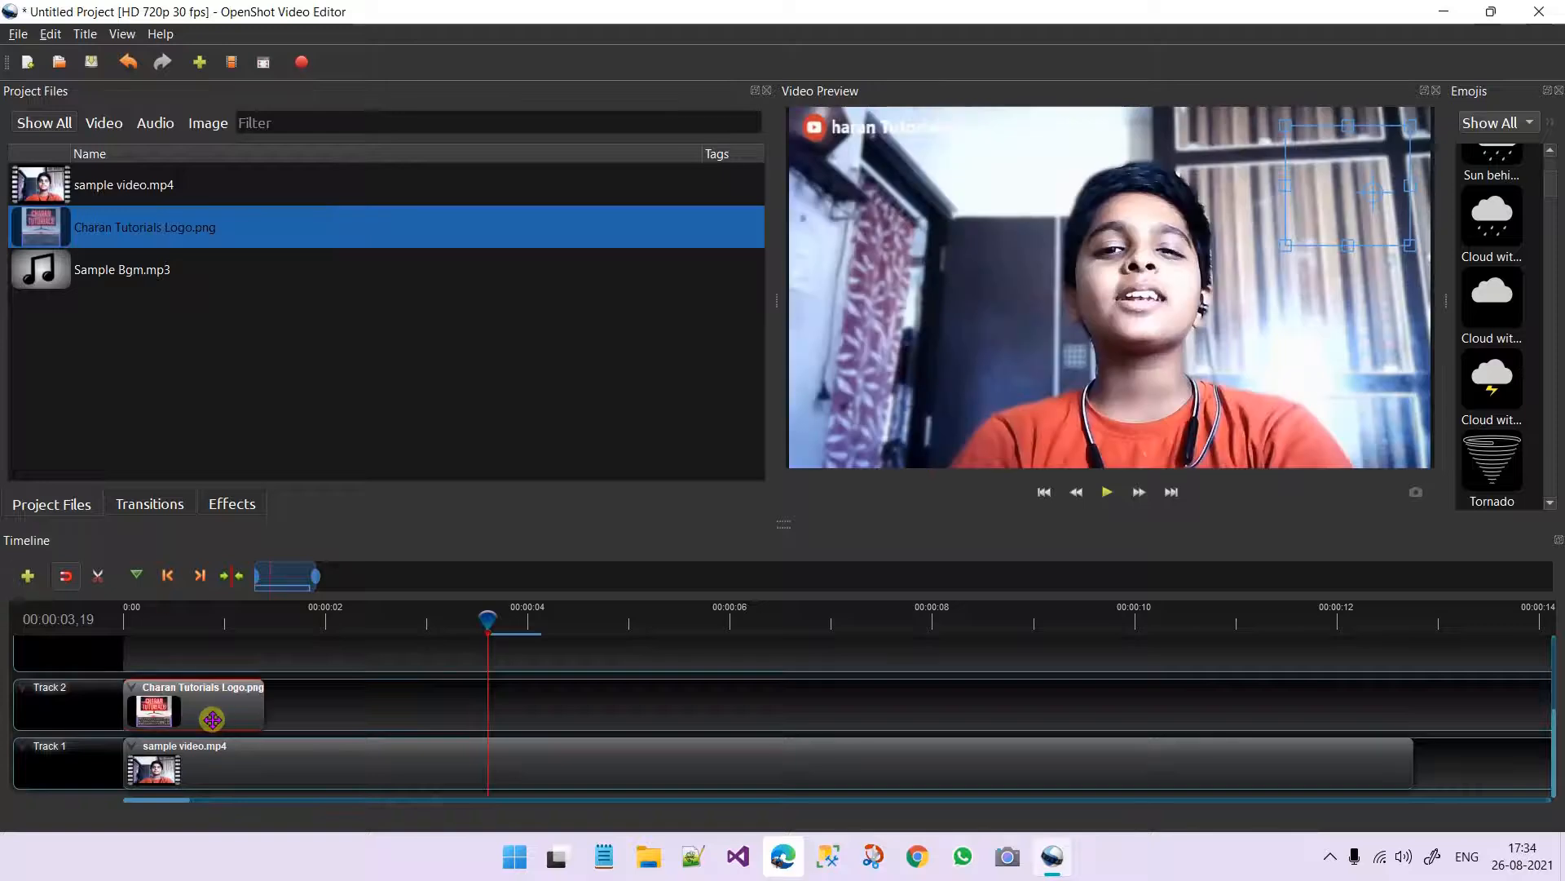
key(Delete)
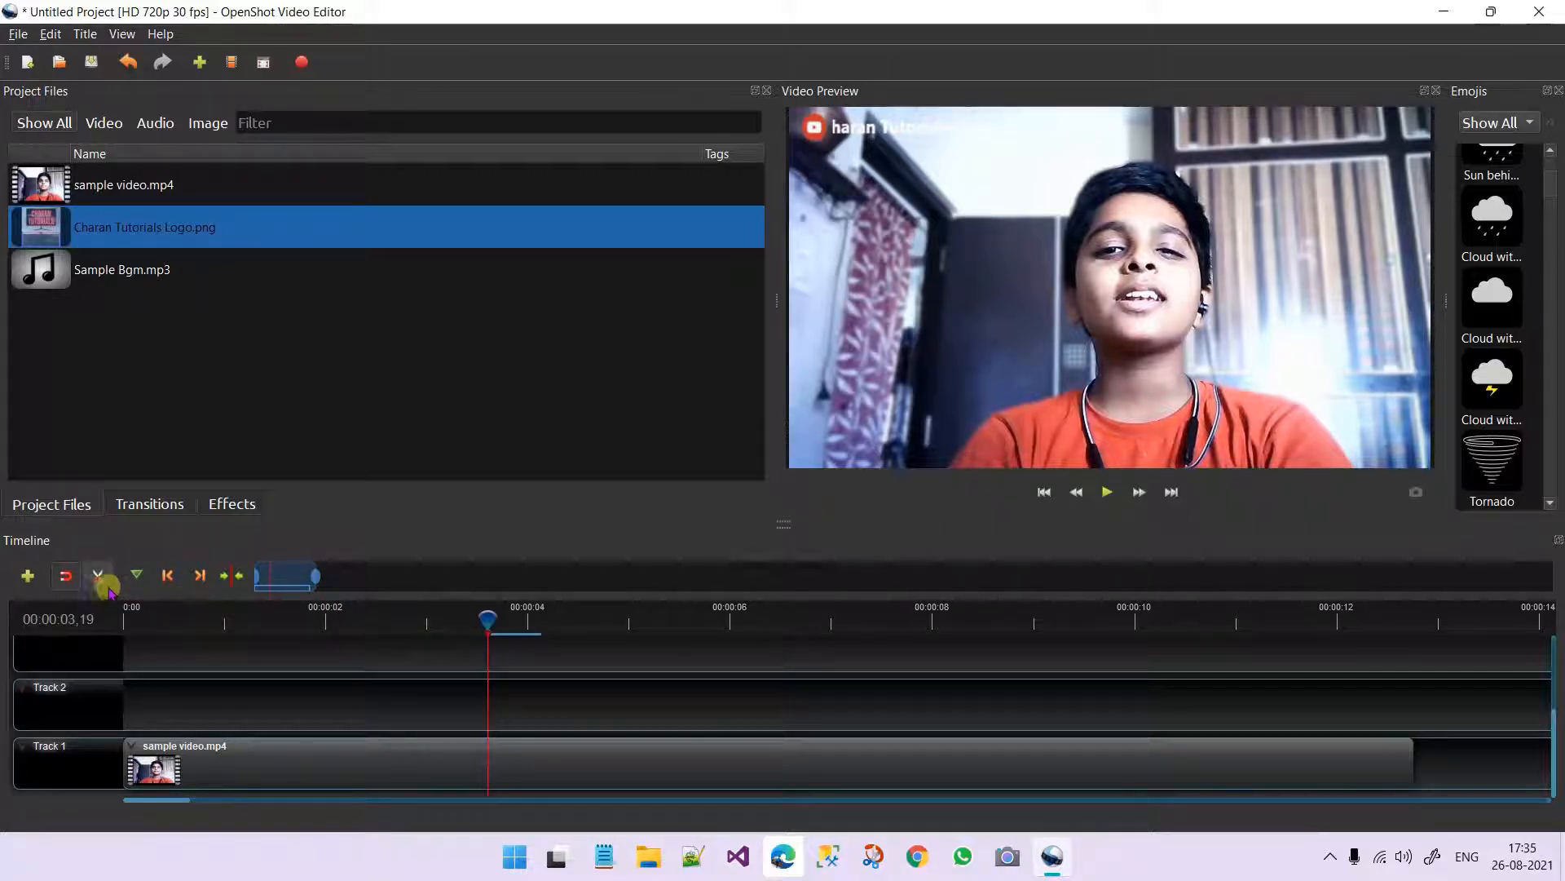
- Examine the rotate, layout, time, volume, separate audio, slice and display options available for the sample video clip
right_click(242, 762)
mouse_move(329, 487)
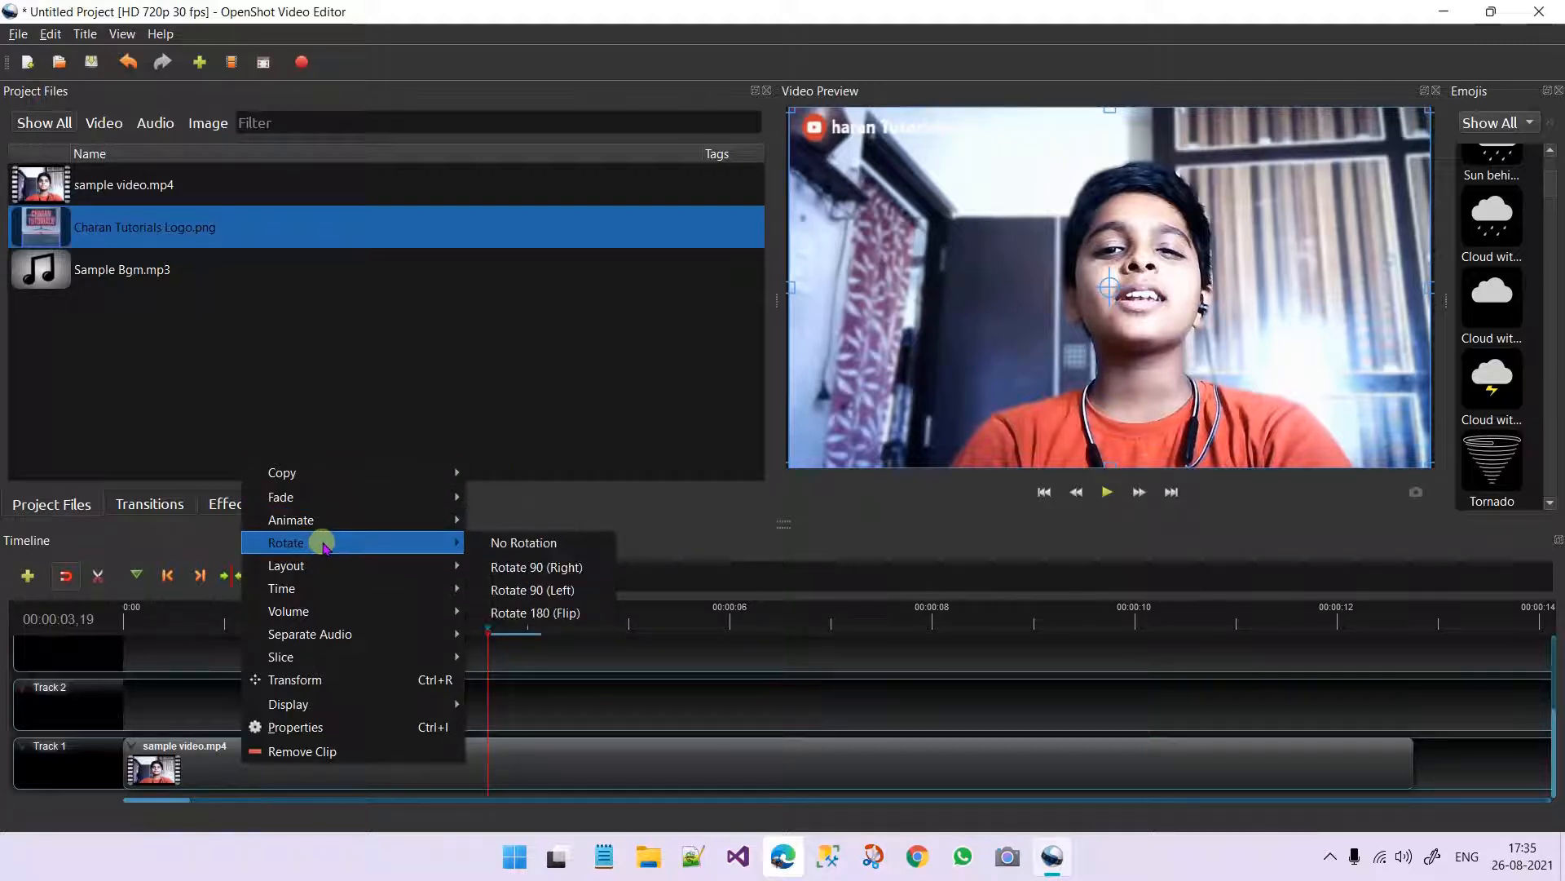
mouse_move(323, 565)
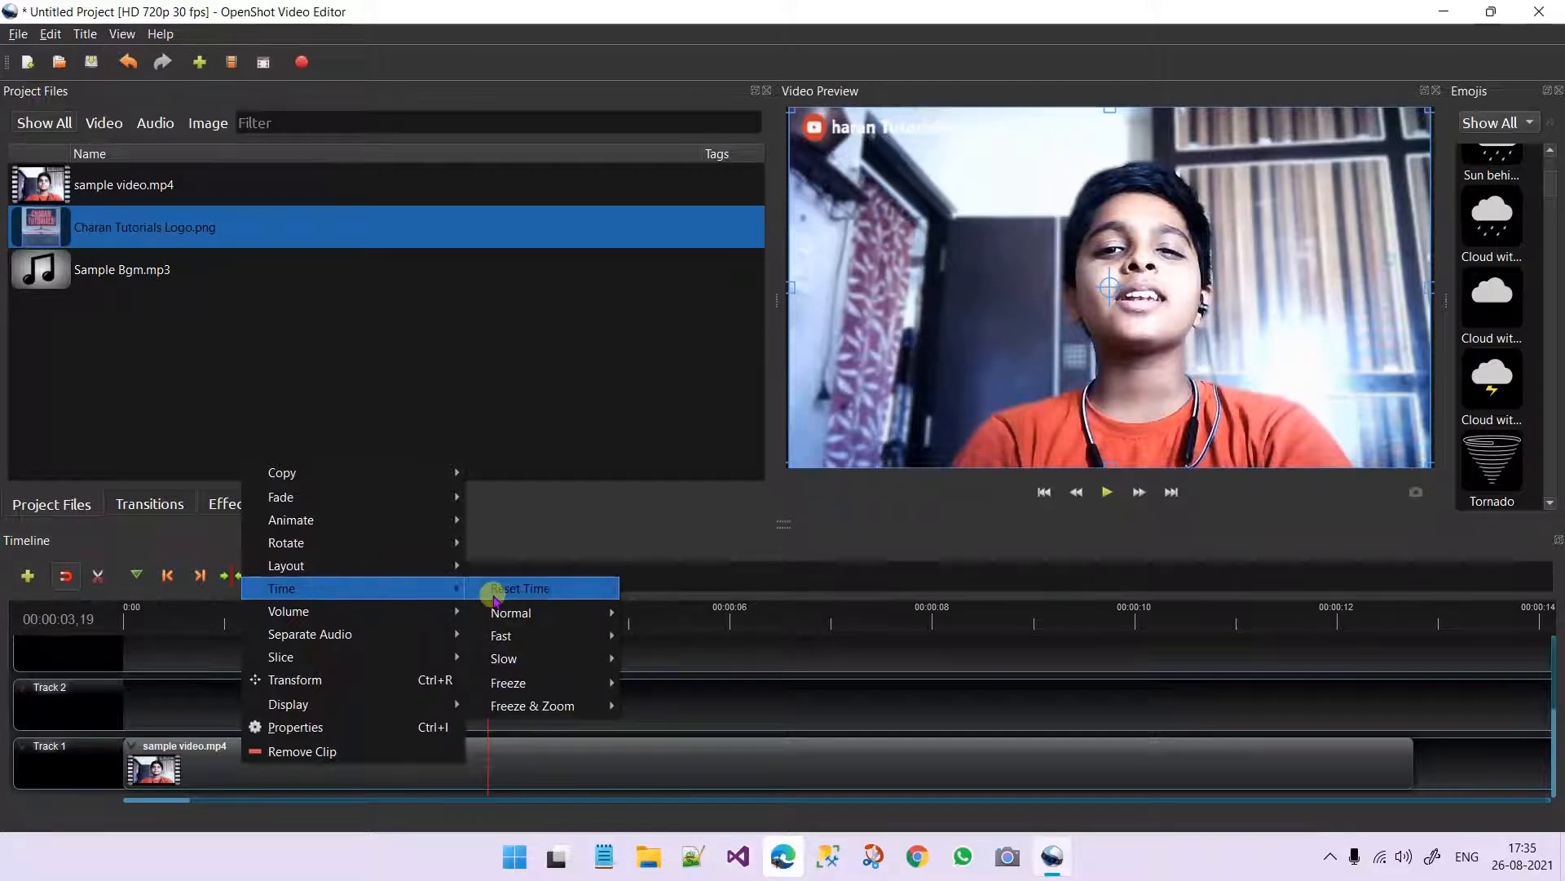
mouse_move(530, 624)
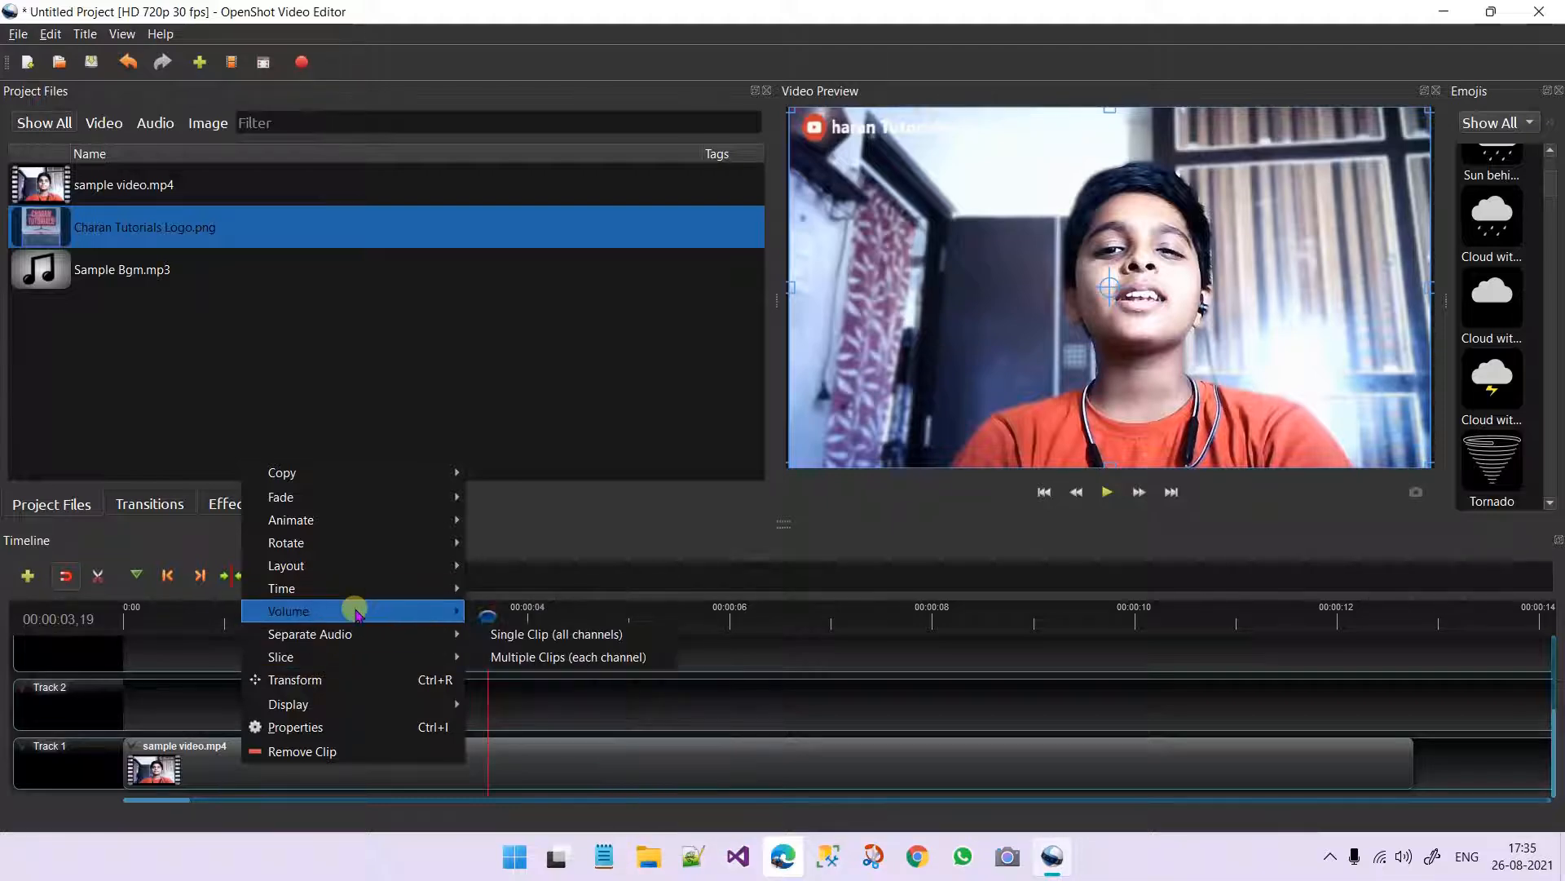
mouse_move(356, 613)
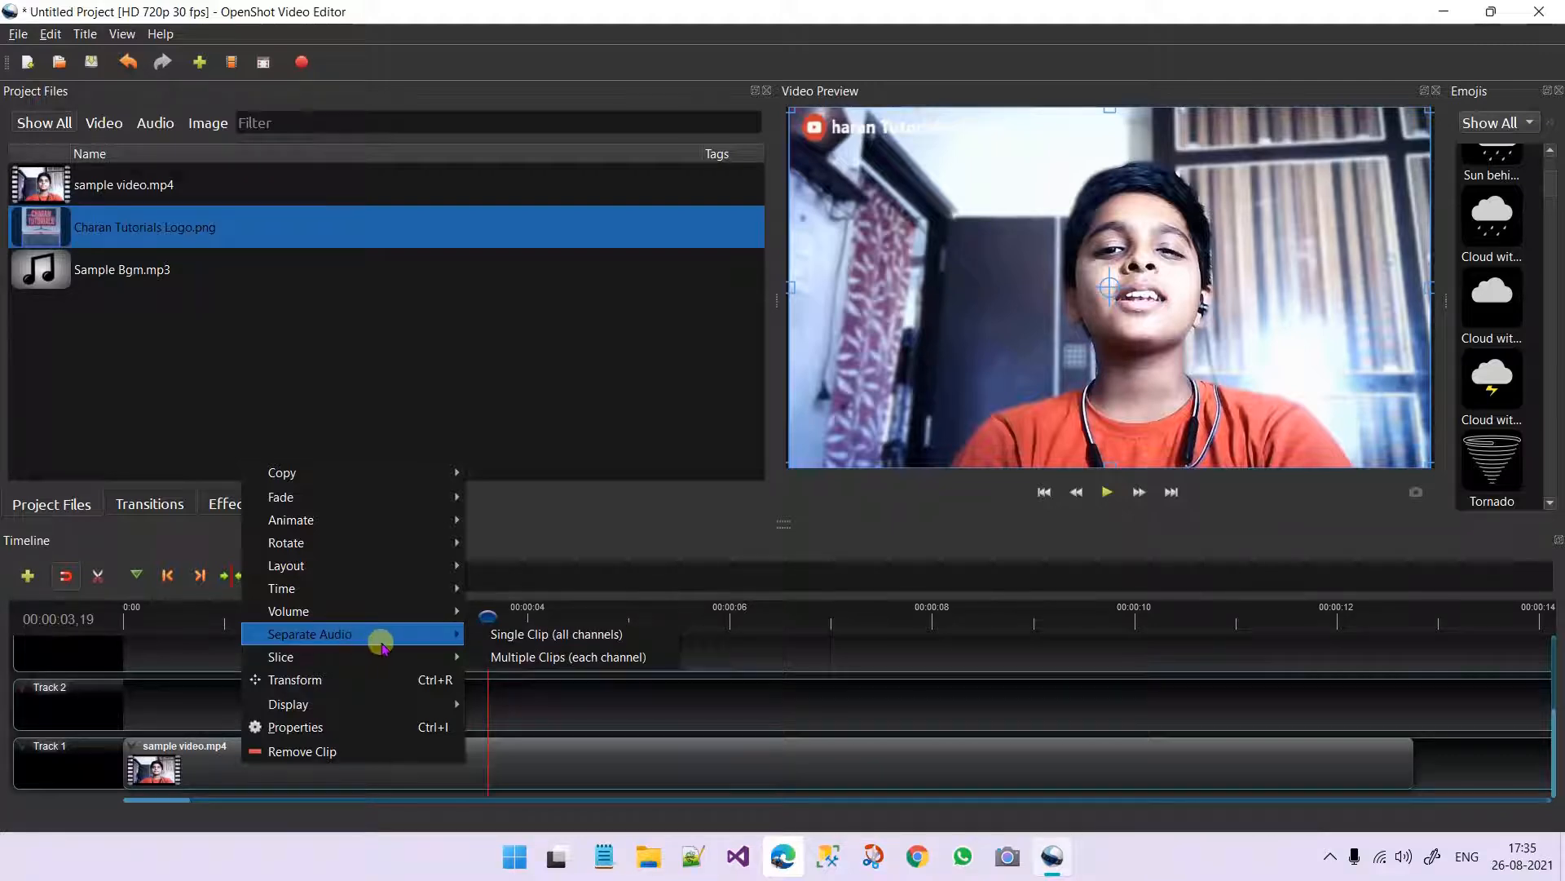
mouse_move(370, 661)
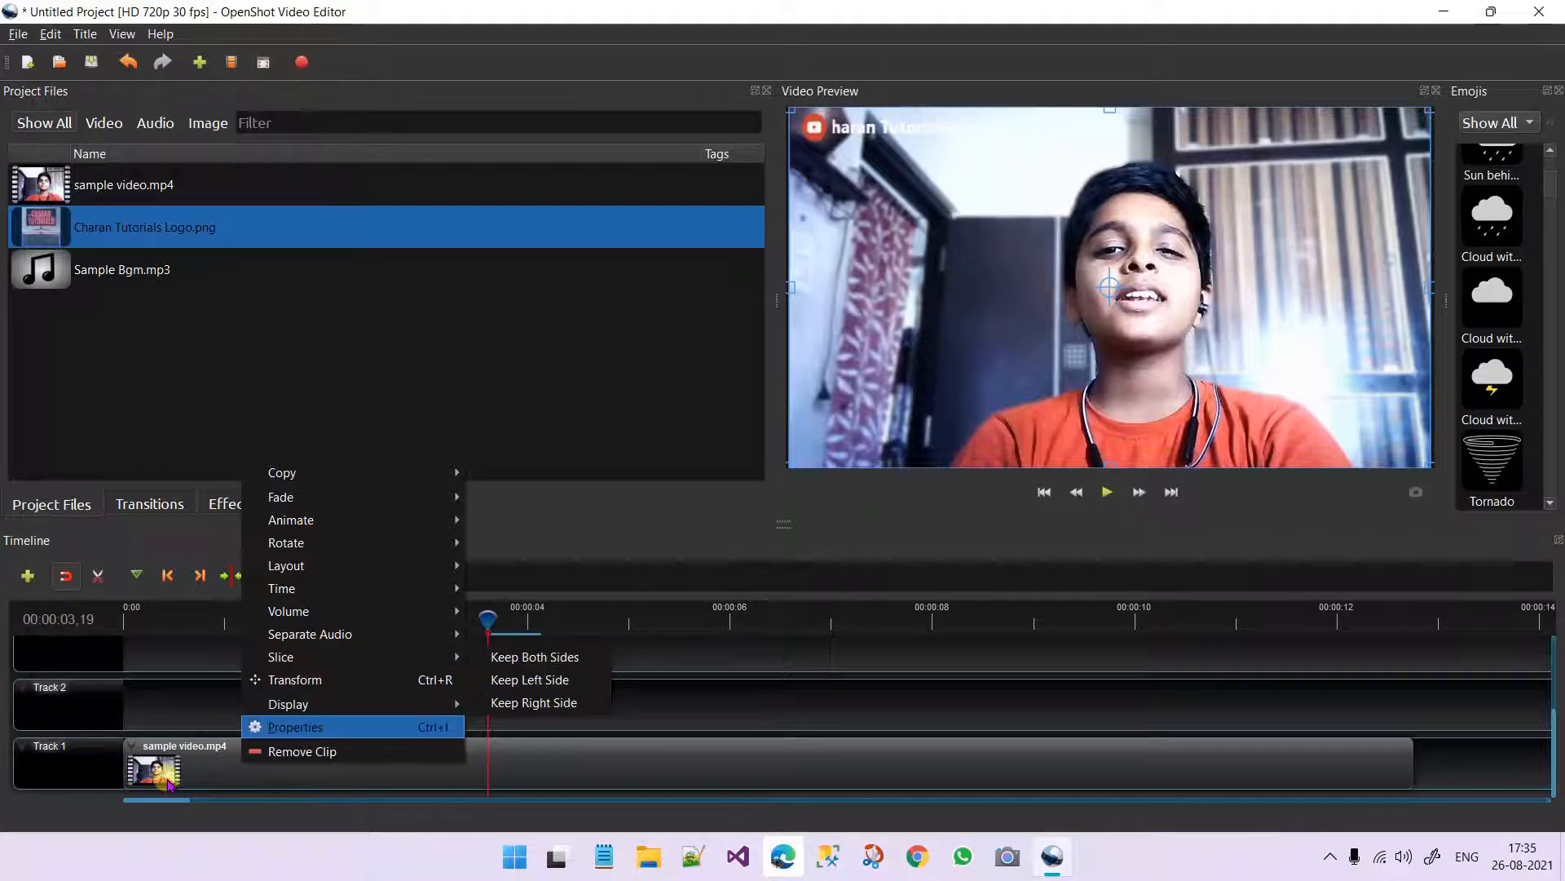
mouse_move(429, 706)
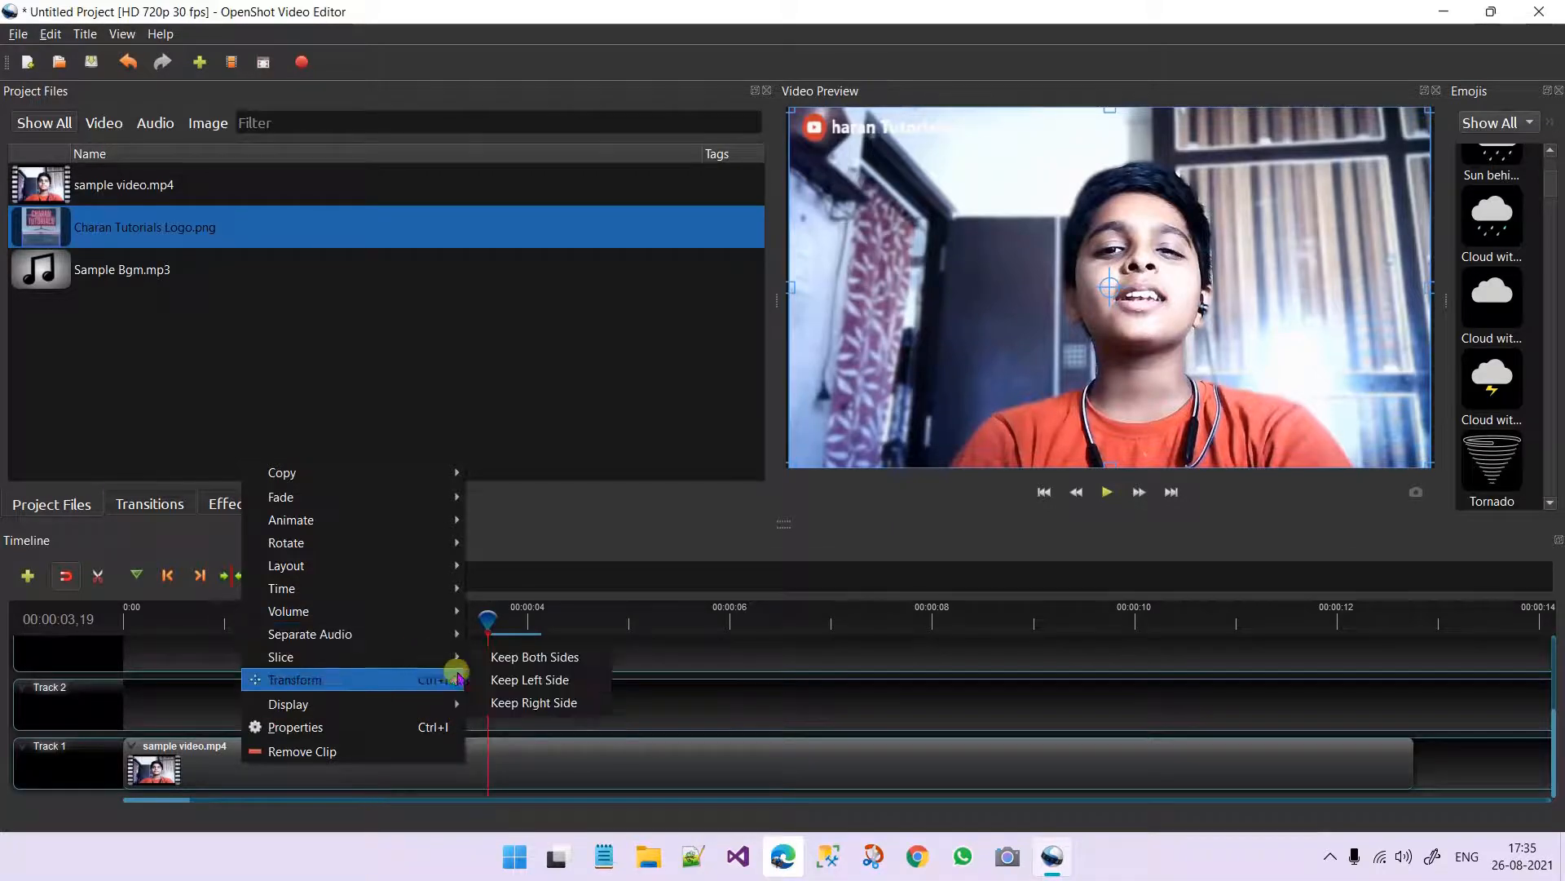
- Try resizing the sample video clip with Transform in the preview, and view and close its properties
click(414, 687)
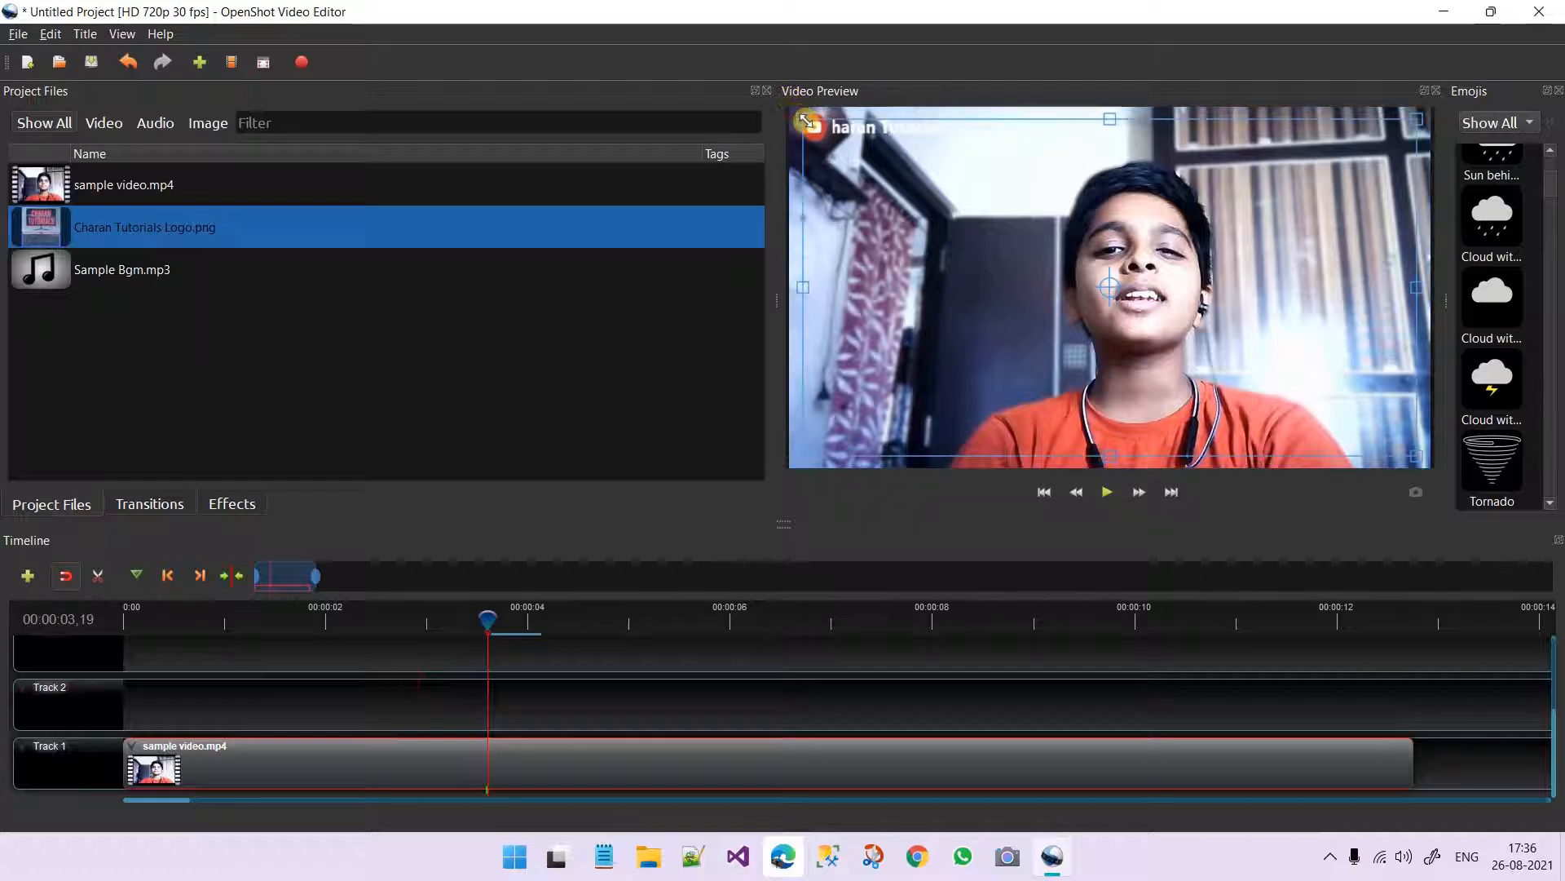
drag(789, 109, 788, 108)
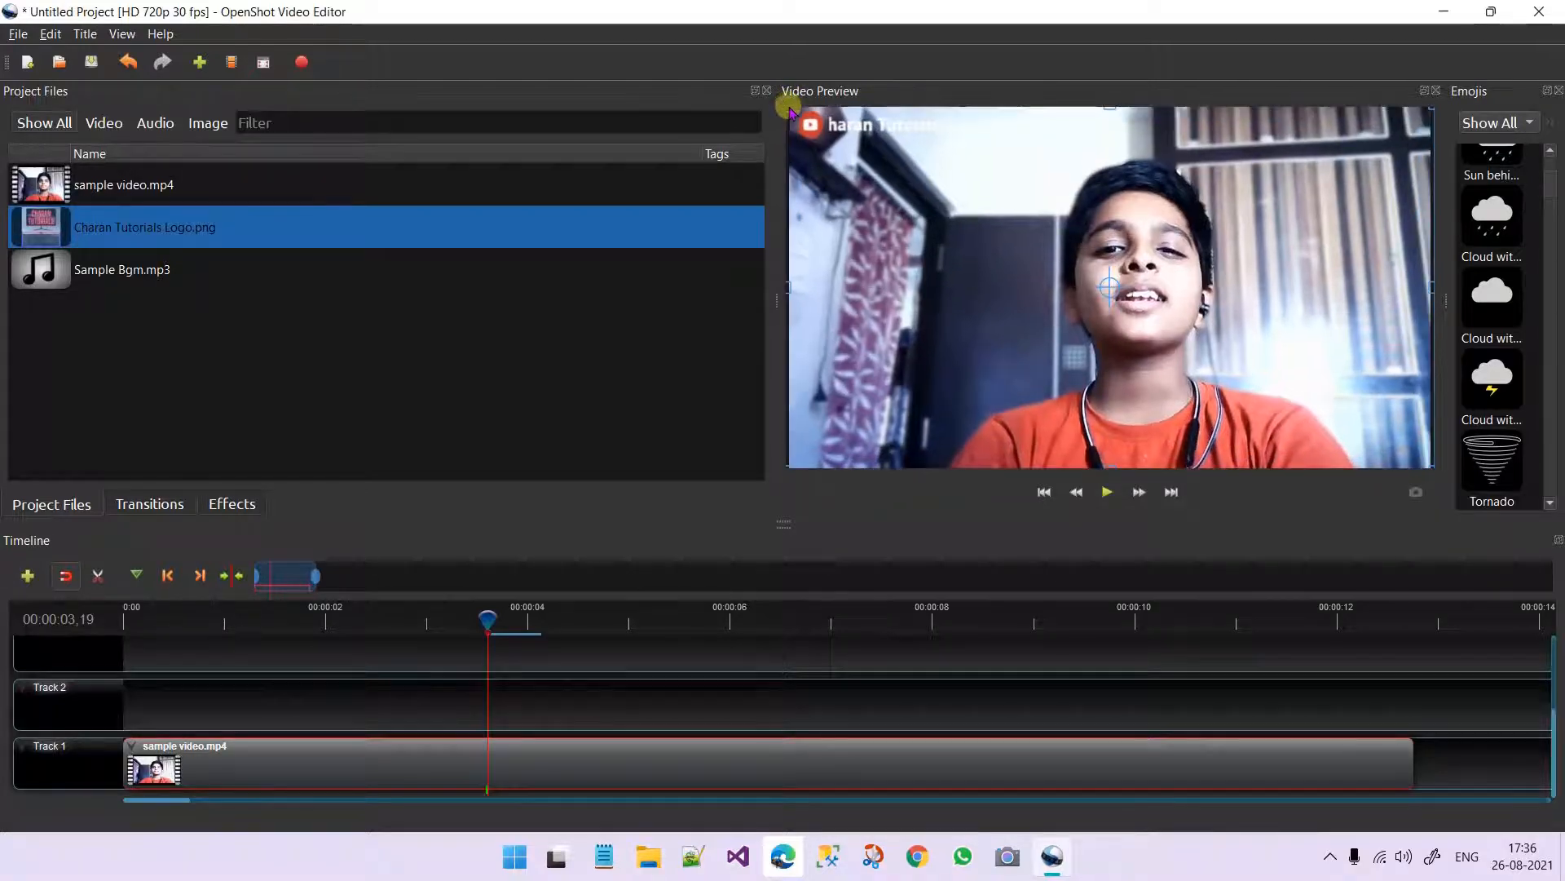
right_click(264, 744)
mouse_move(308, 683)
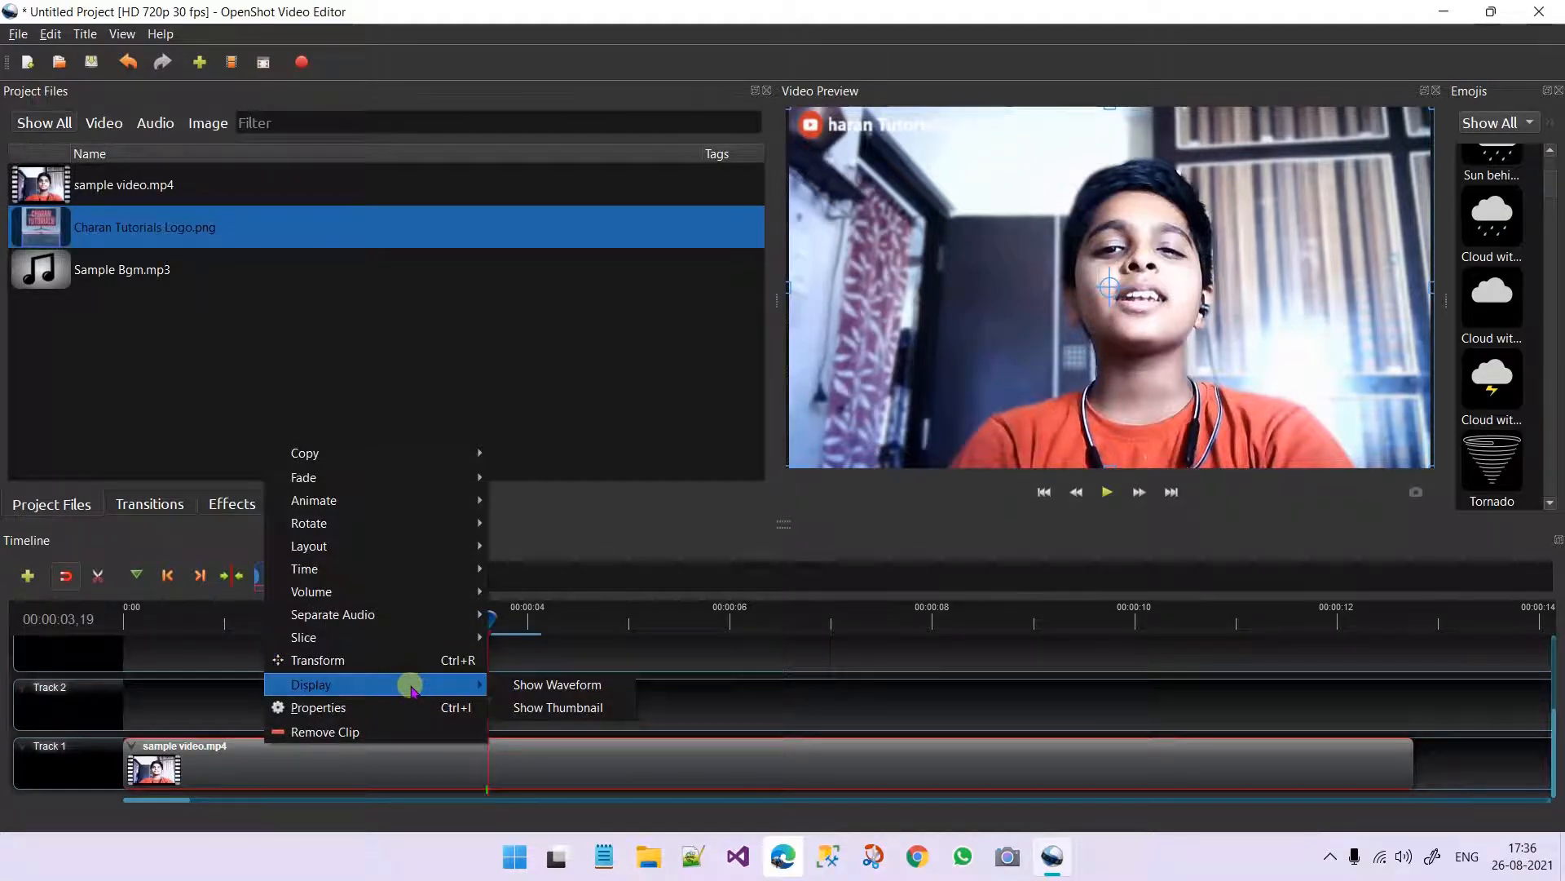
click(395, 706)
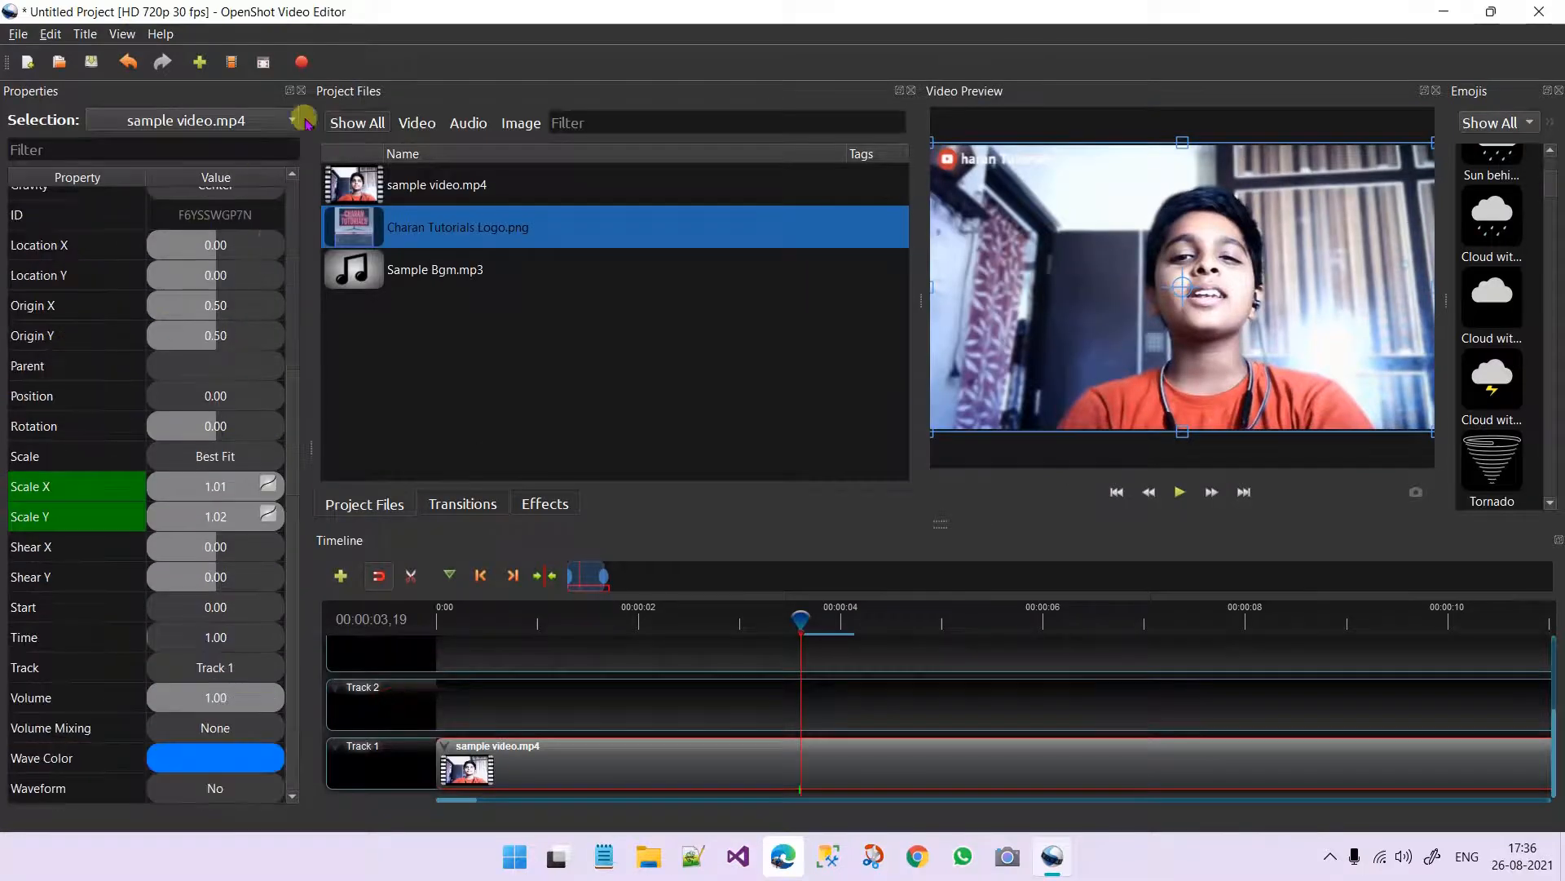
click(301, 90)
- Remove the sample video clip from Track 1 and place Charan Tutorials Logo.png at the start of that track
right_click(455, 769)
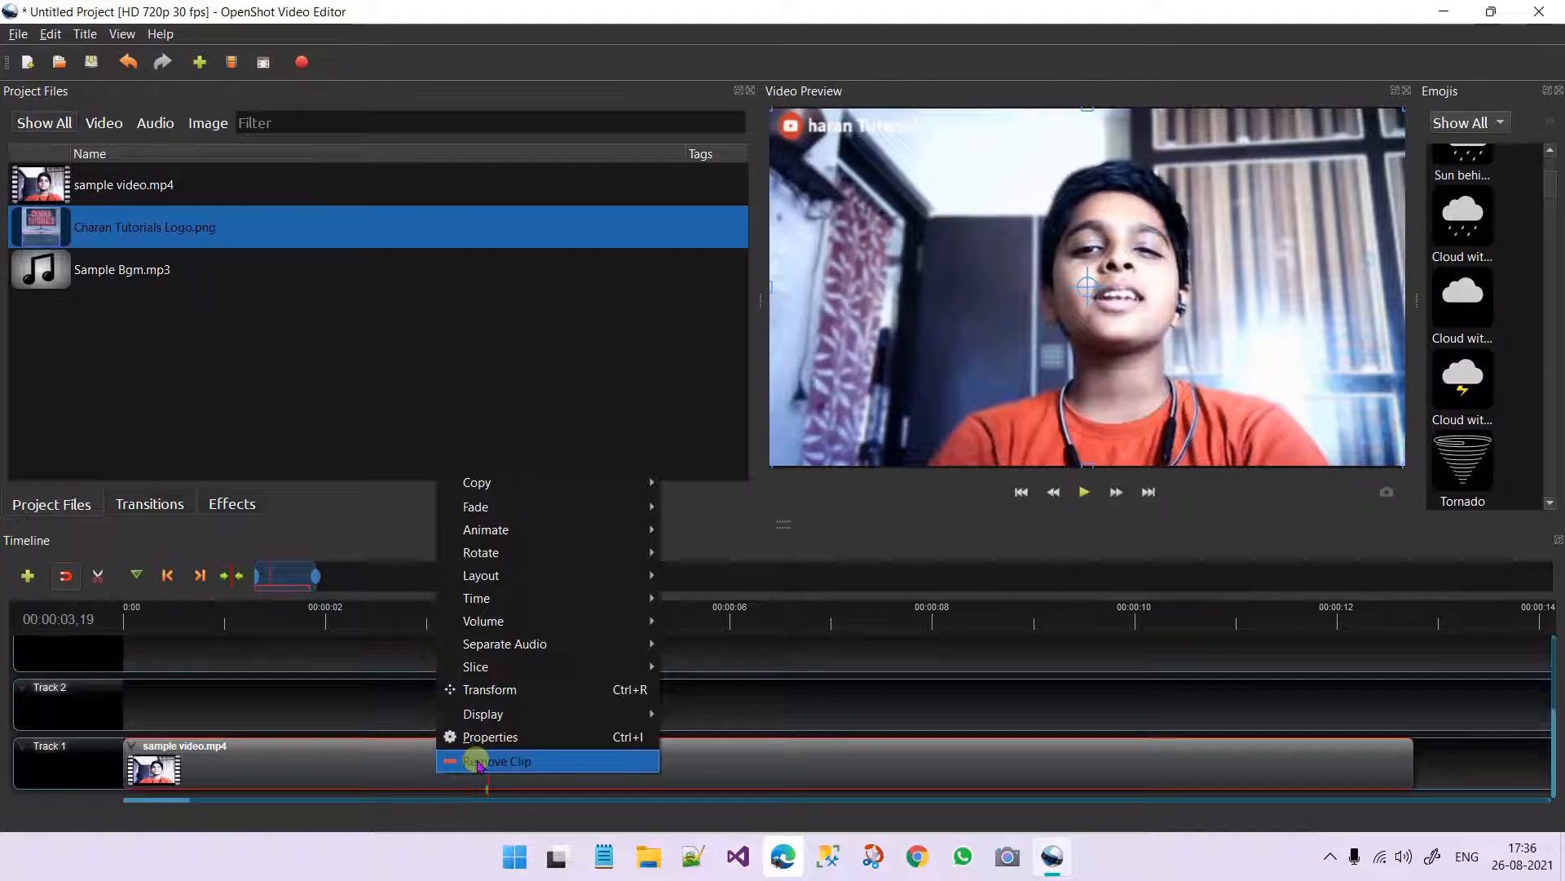
click(489, 761)
drag(125, 222, 130, 759)
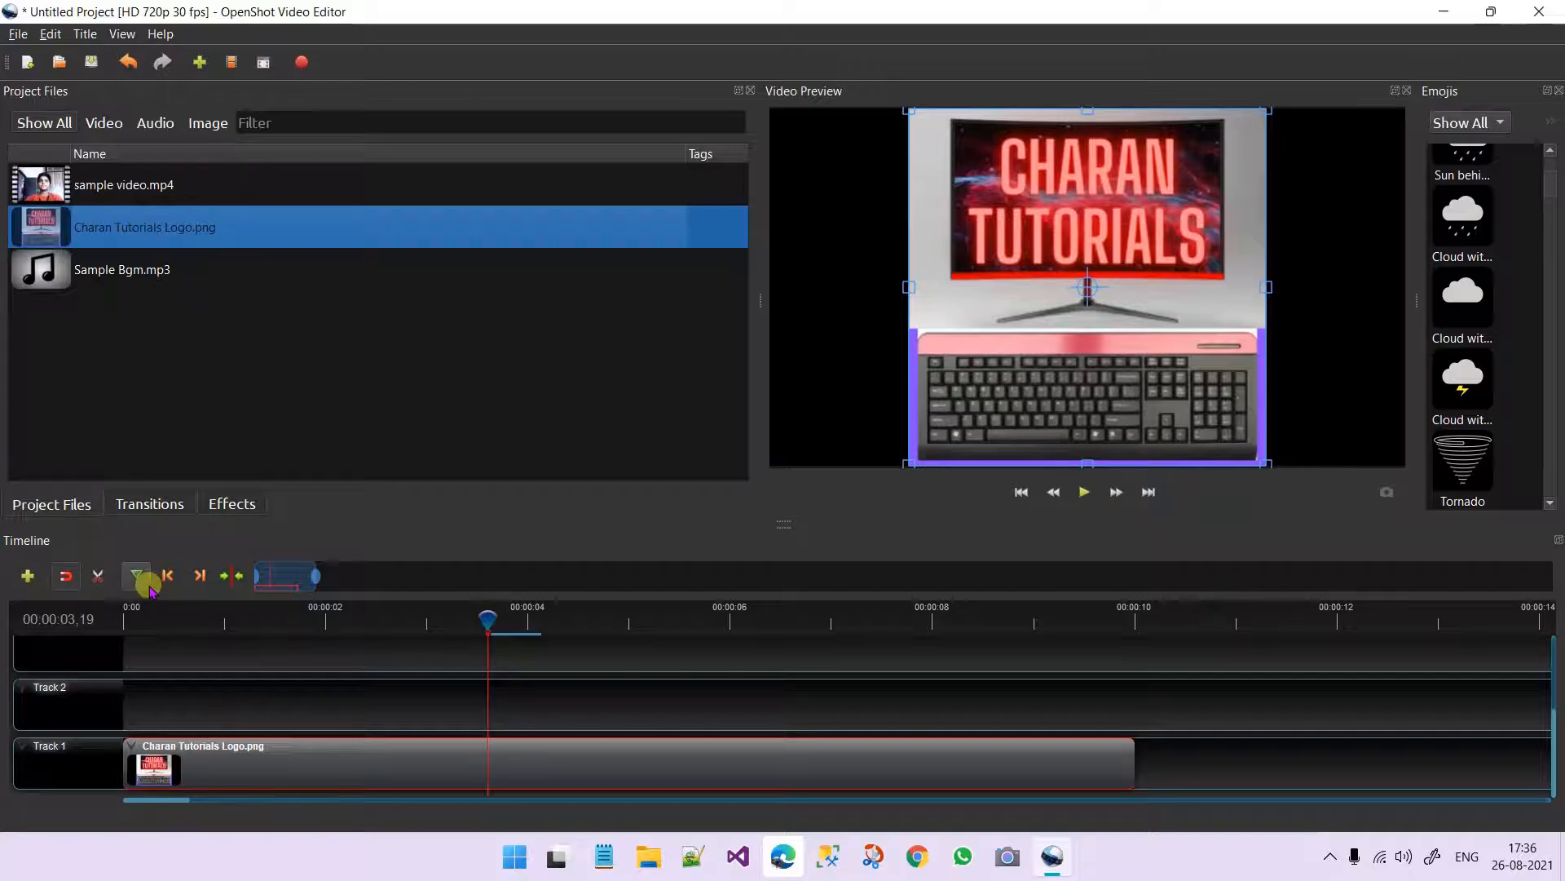
- Split the logo clip on Track 1 at about 2 seconds with the Razor tool
drag(489, 621, 480, 620)
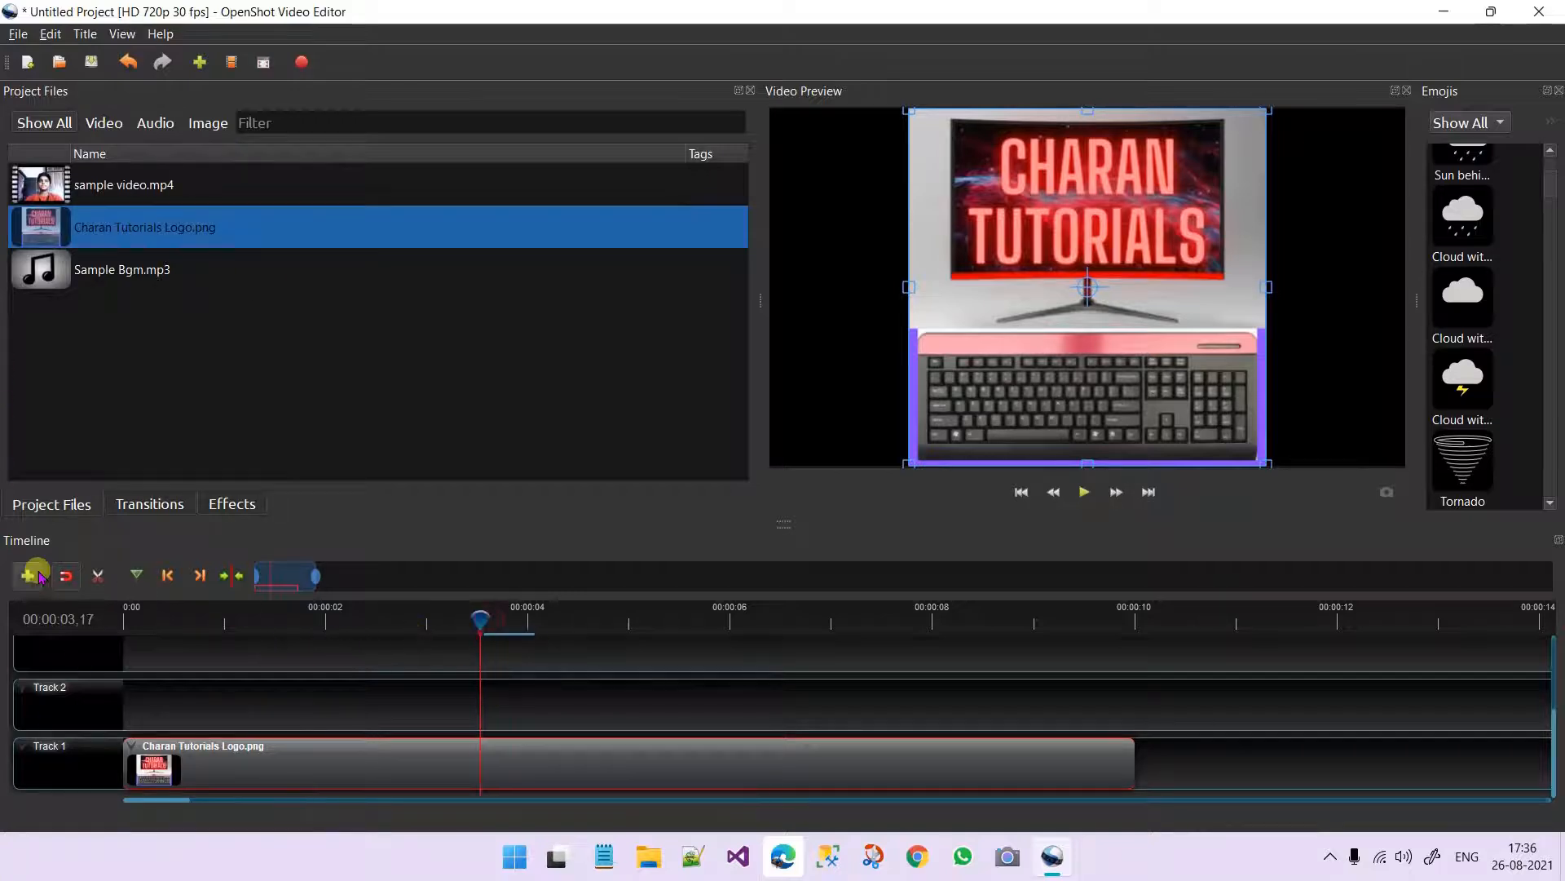
click(97, 575)
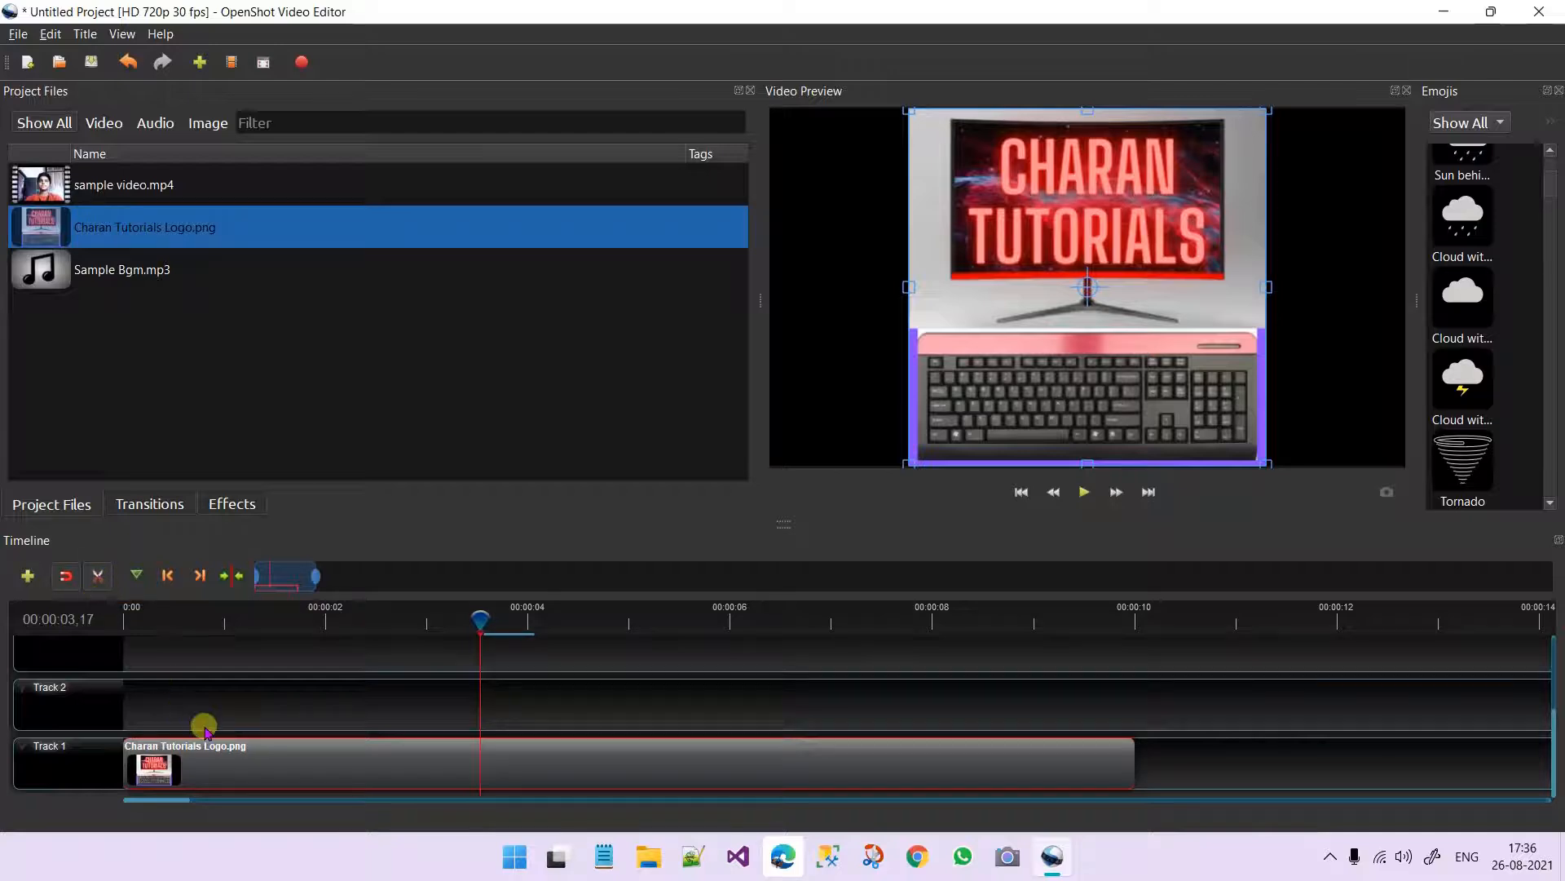
click(323, 742)
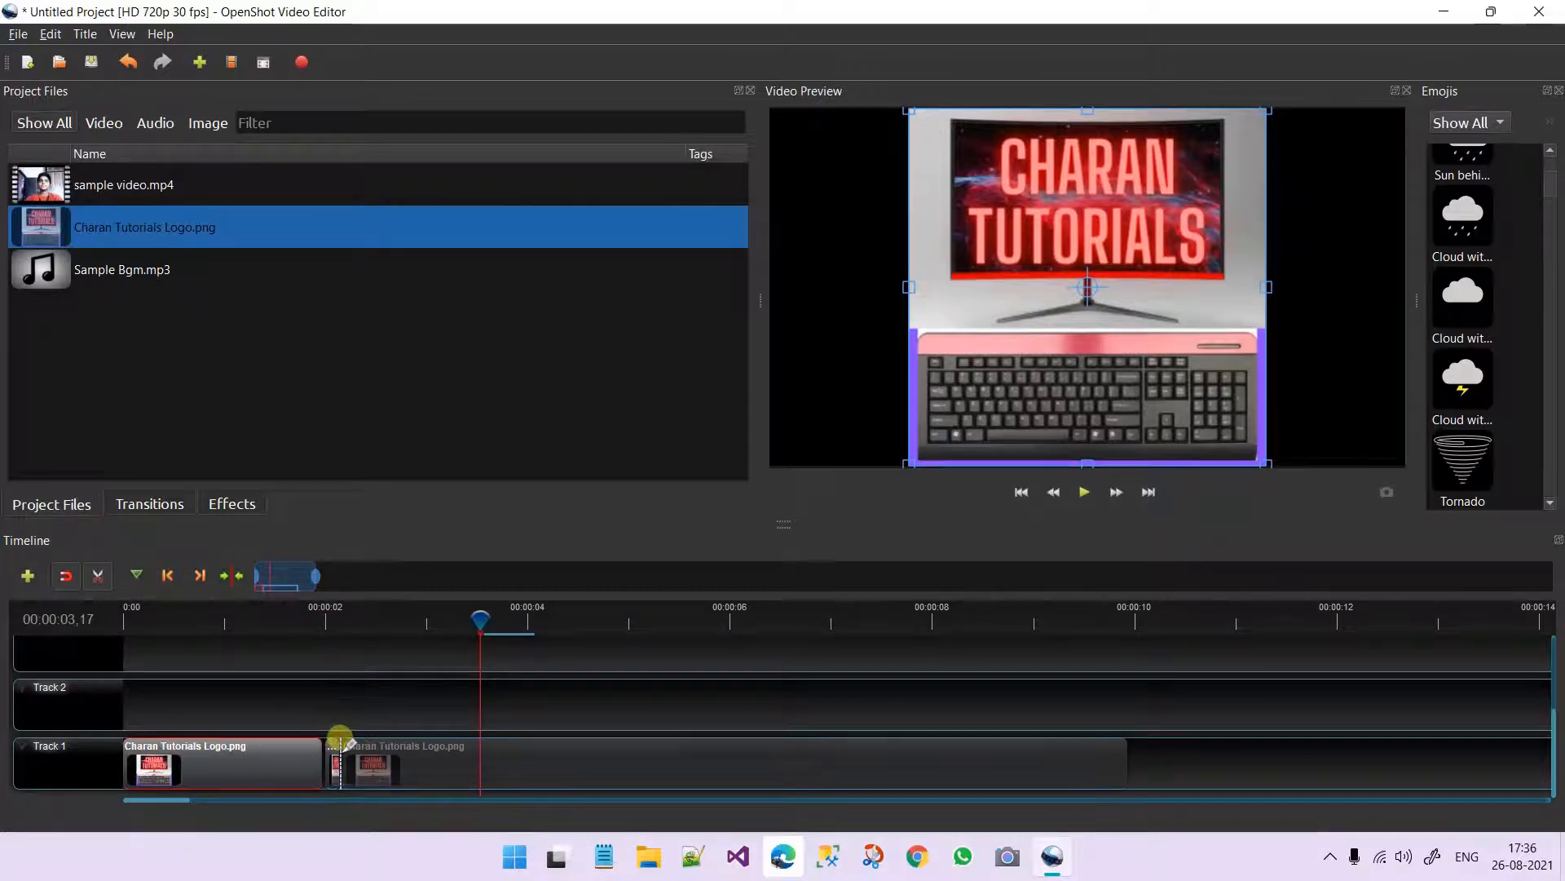
- Cut the logo clip on Track 1 again just after 2 seconds with the Razor tool and delete the thin middle piece
click(341, 744)
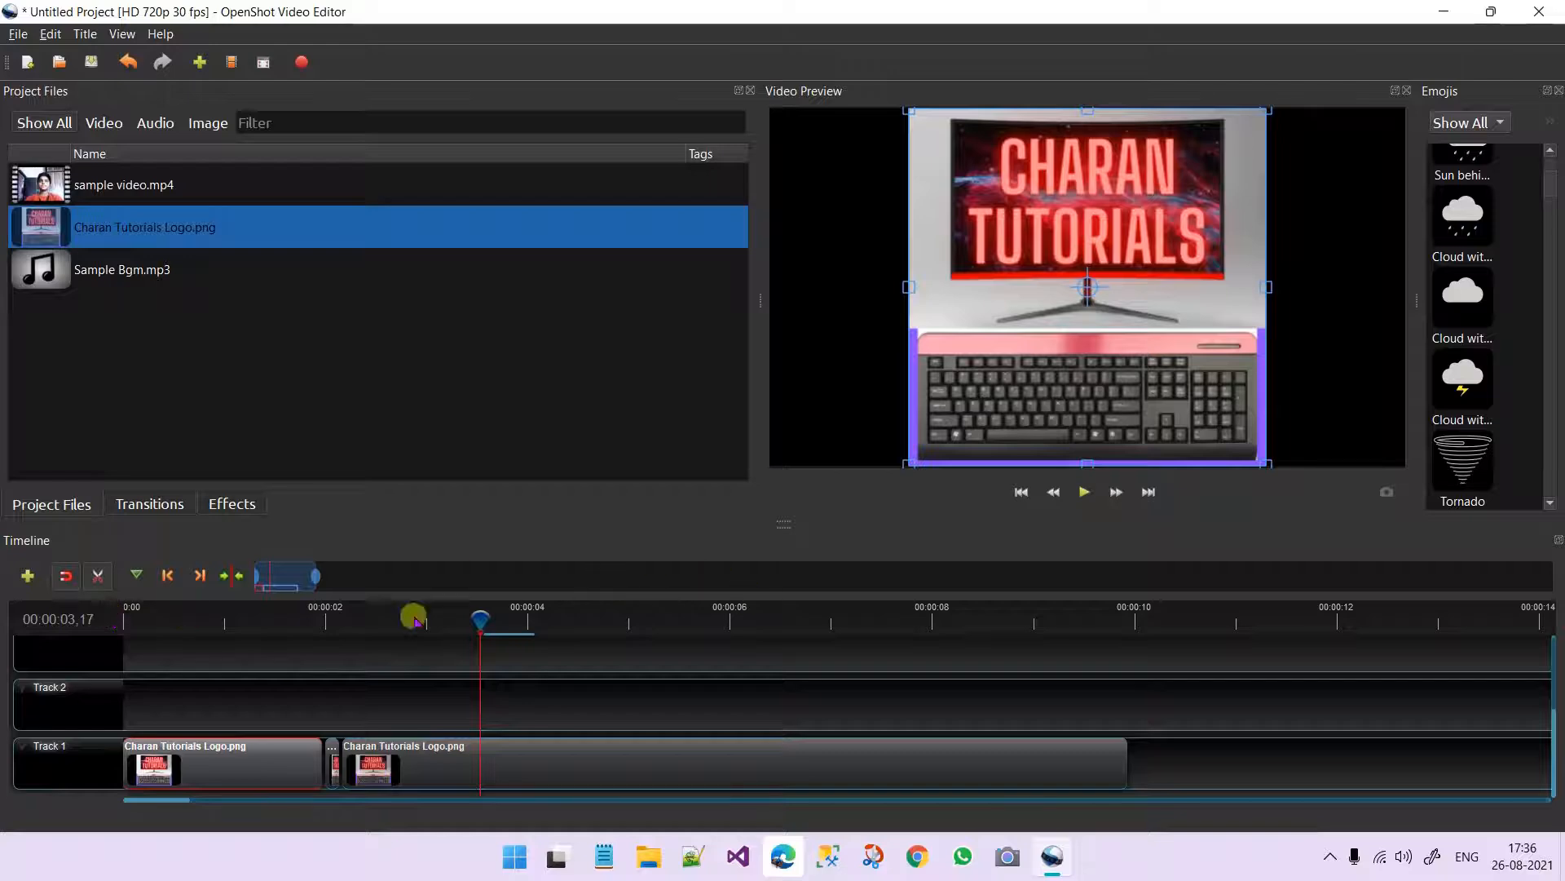
click(93, 578)
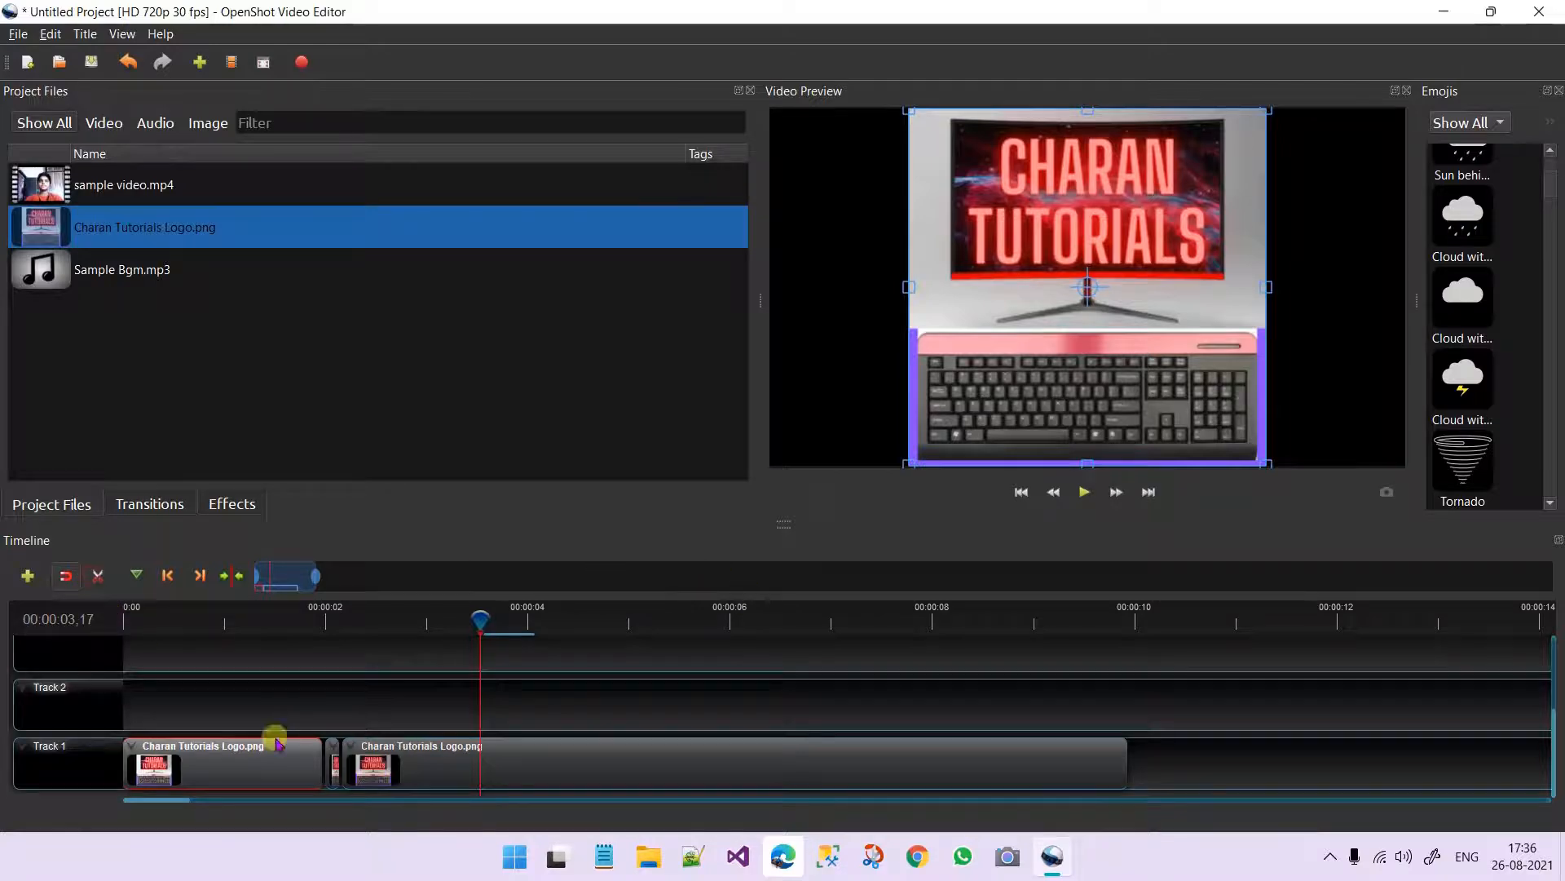
click(332, 768)
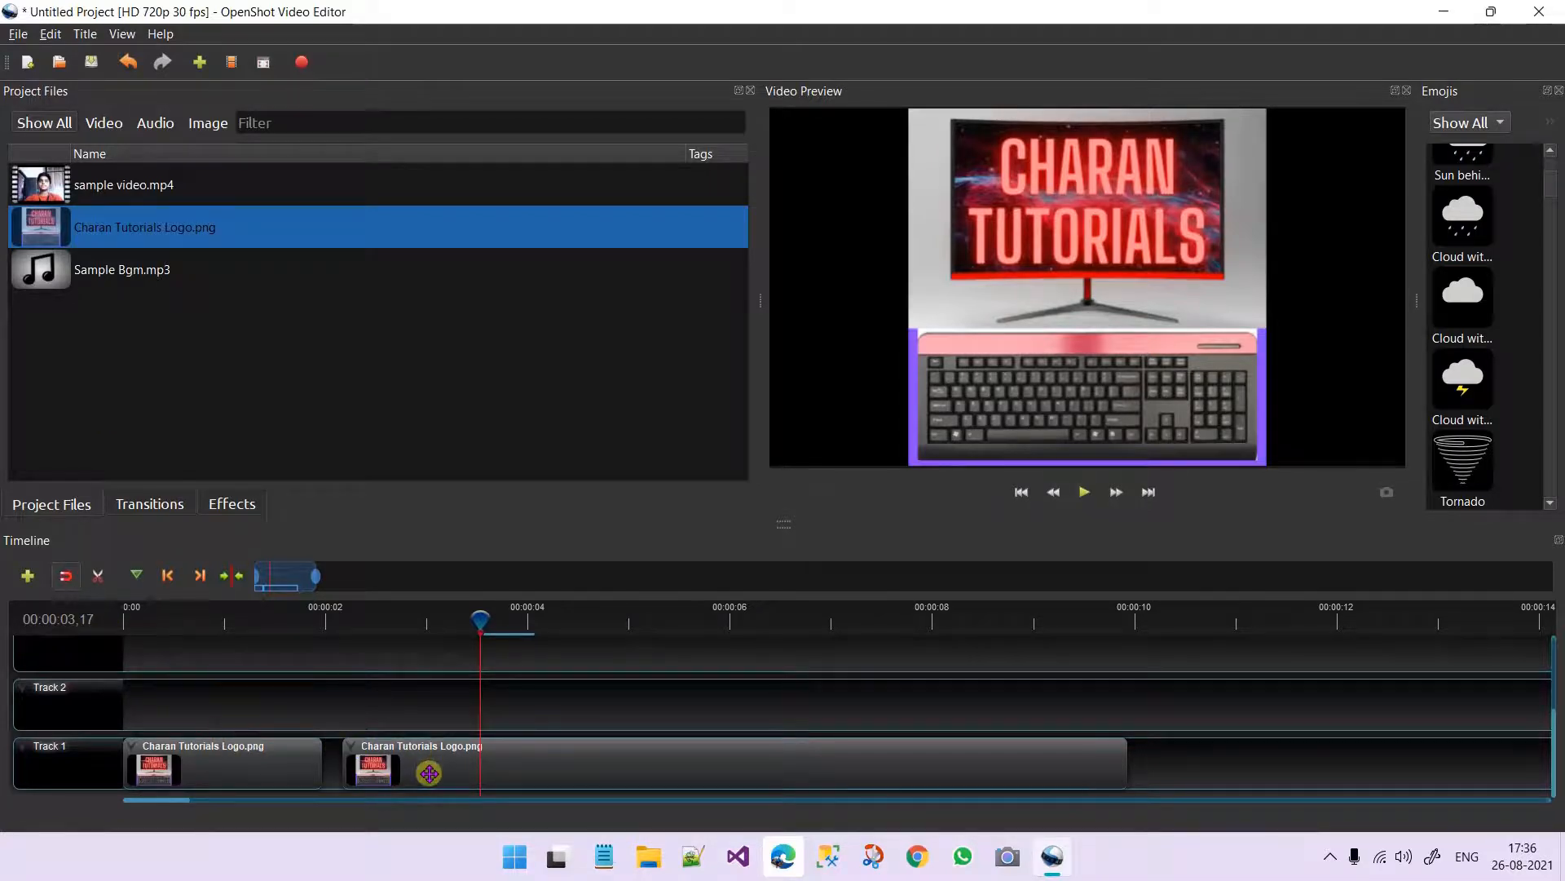
- Close the gap on Track 1 by moving the second logo piece flush against the end of the first one
drag(429, 773, 348, 849)
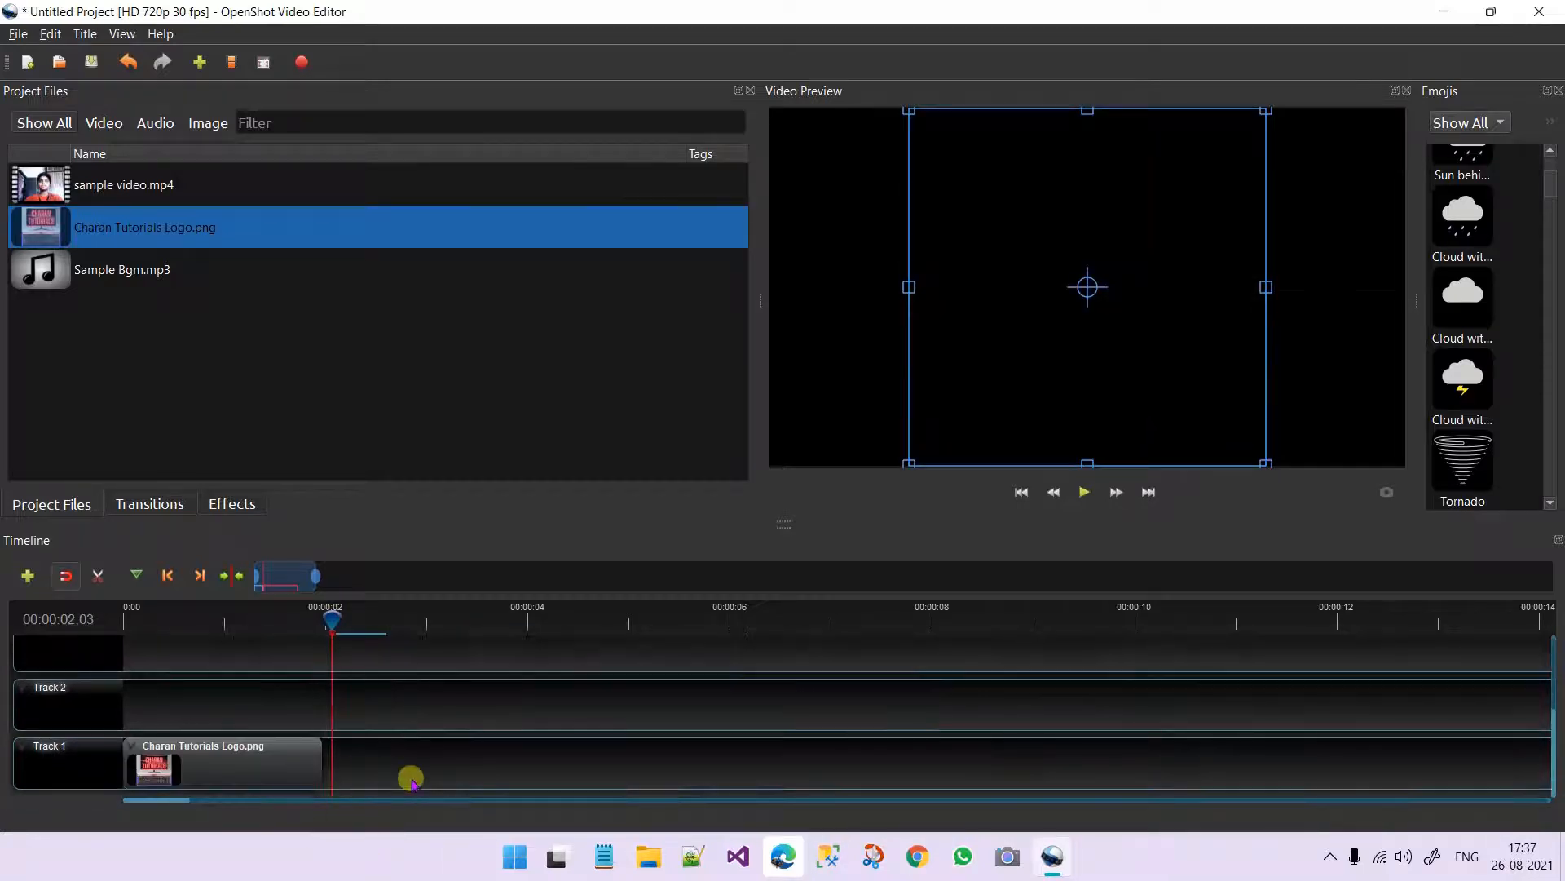
drag(410, 779, 509, 861)
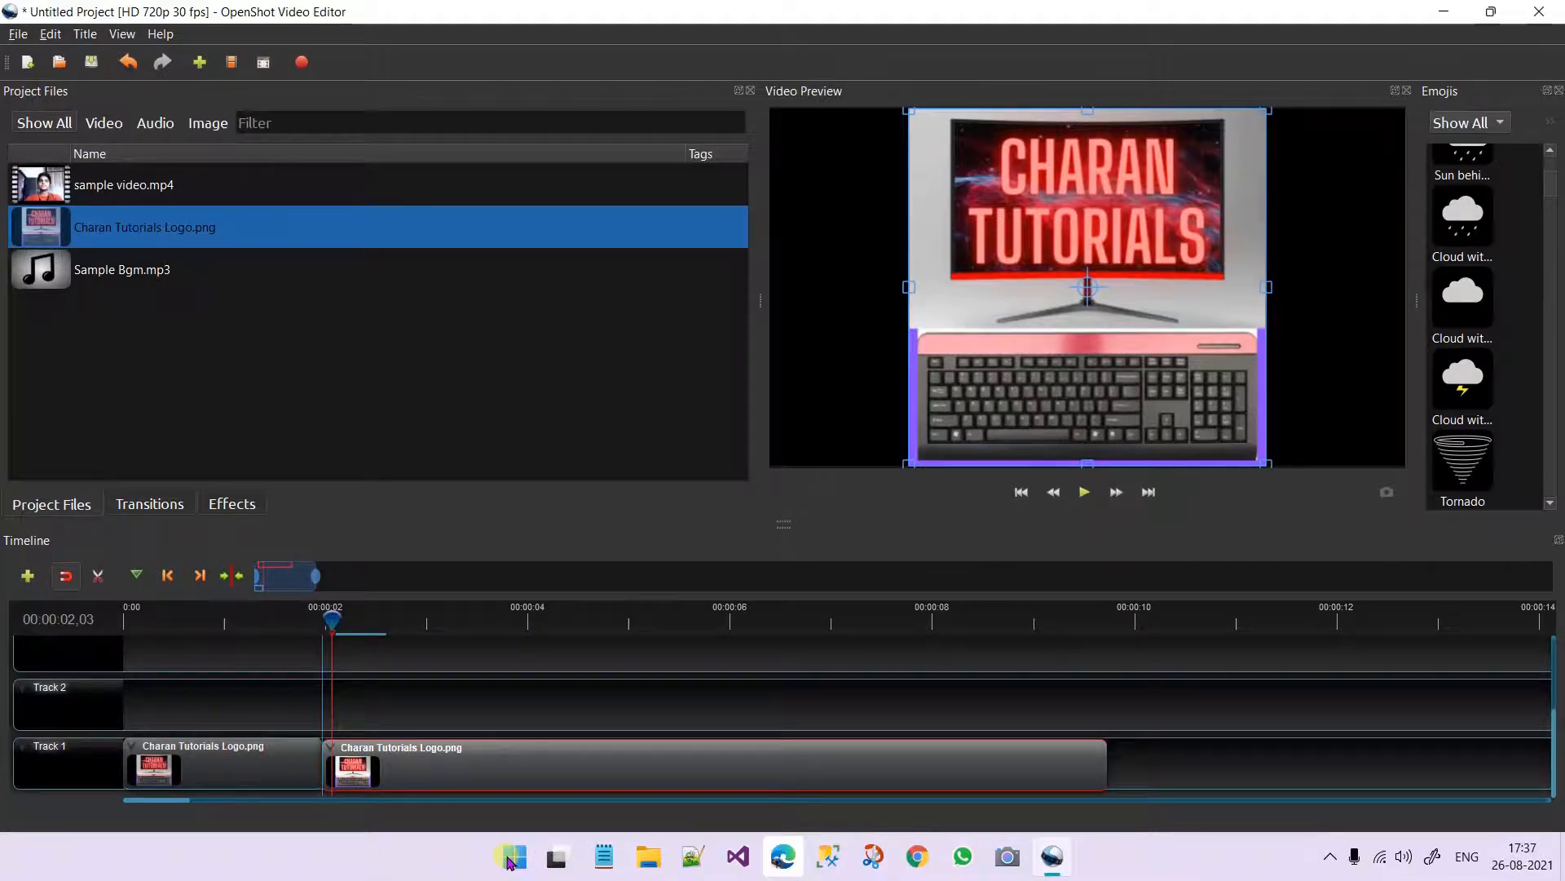
drag(534, 863, 365, 677)
- Delete both pieces of the logo clip from Track 1
key(Delete)
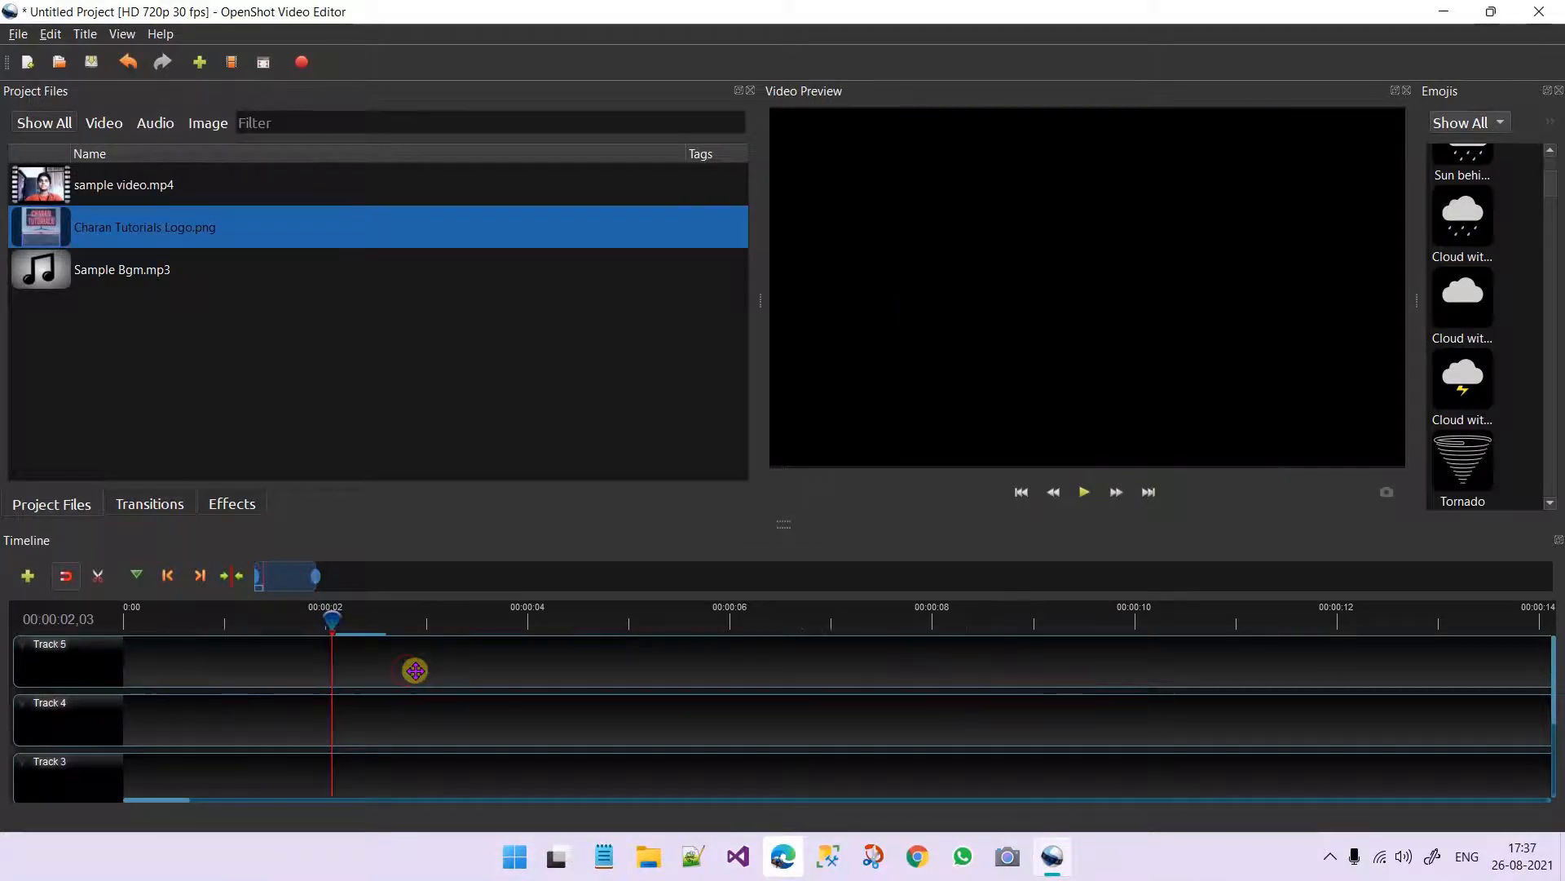
scroll(353, 646, down, 2)
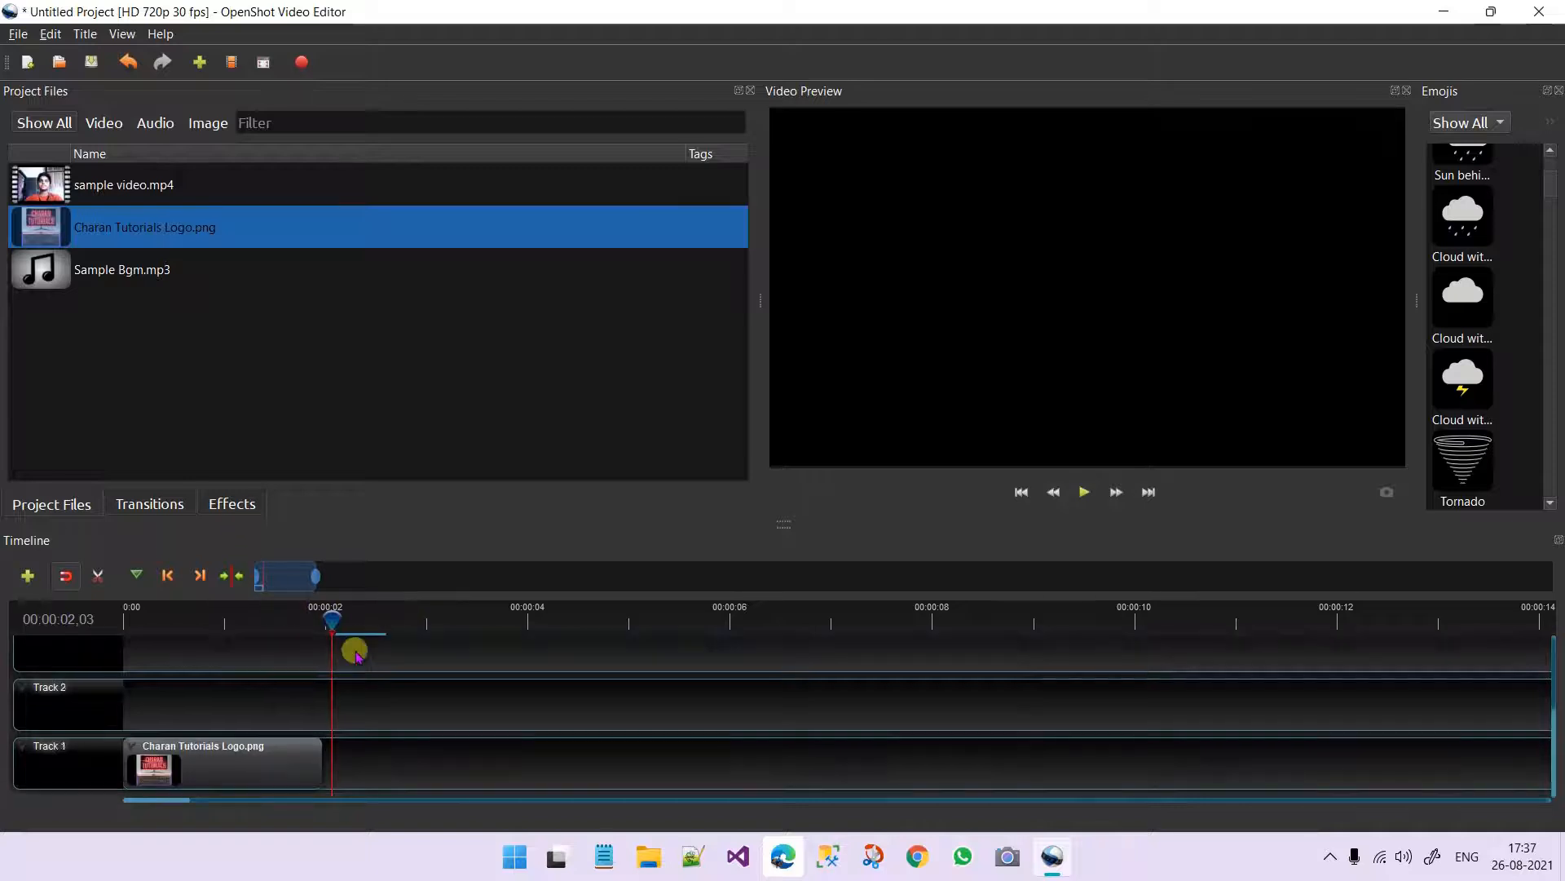
click(253, 770)
key(Delete)
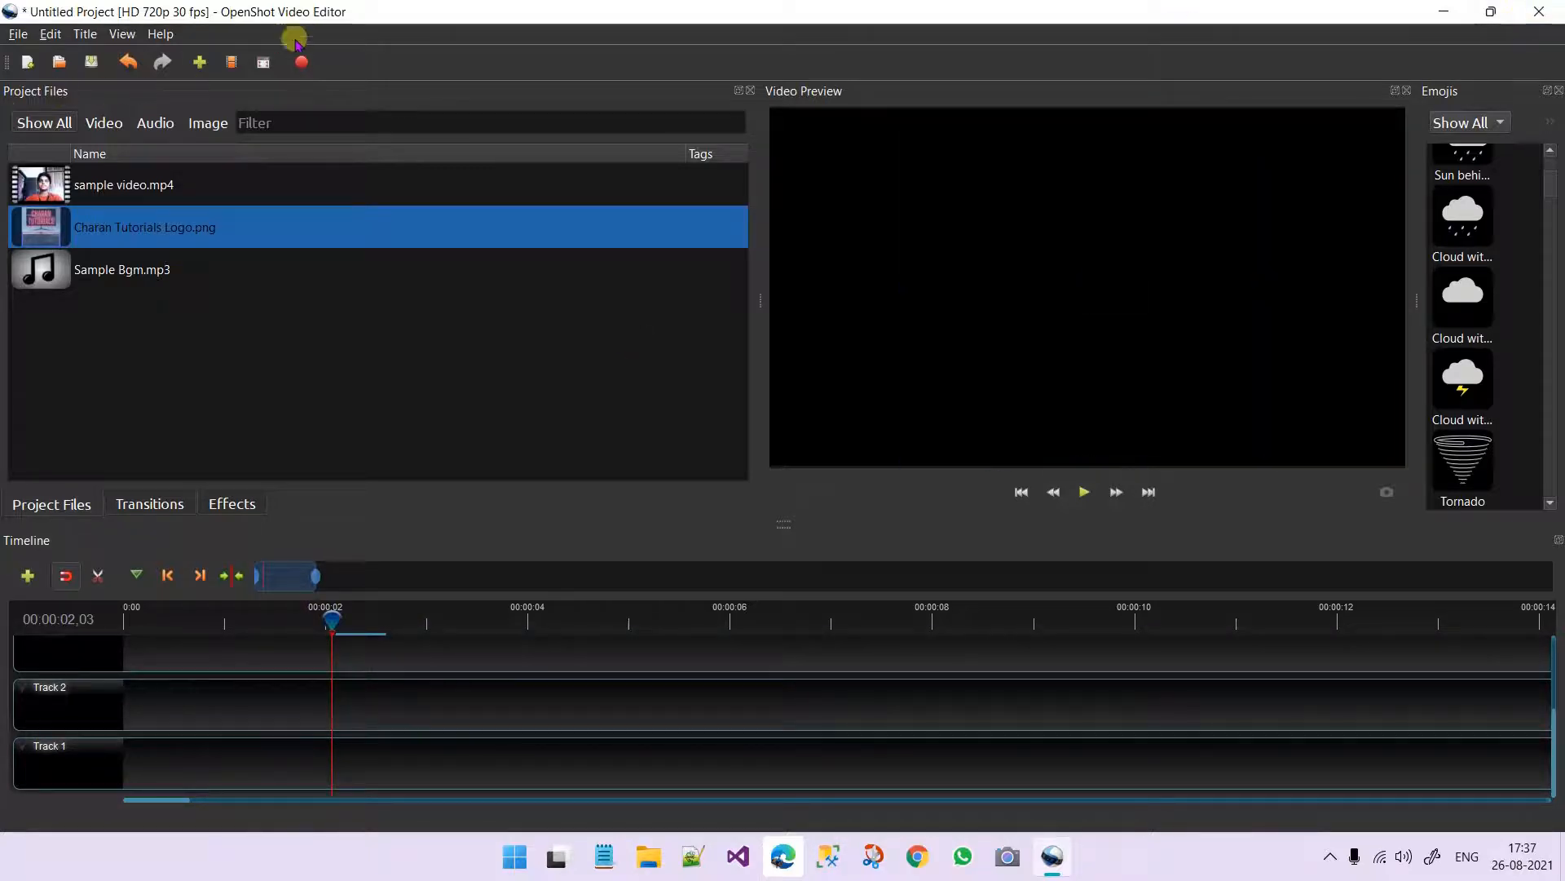
- View the video export settings for file name, folder, profile and quality, and close them without exporting
click(309, 62)
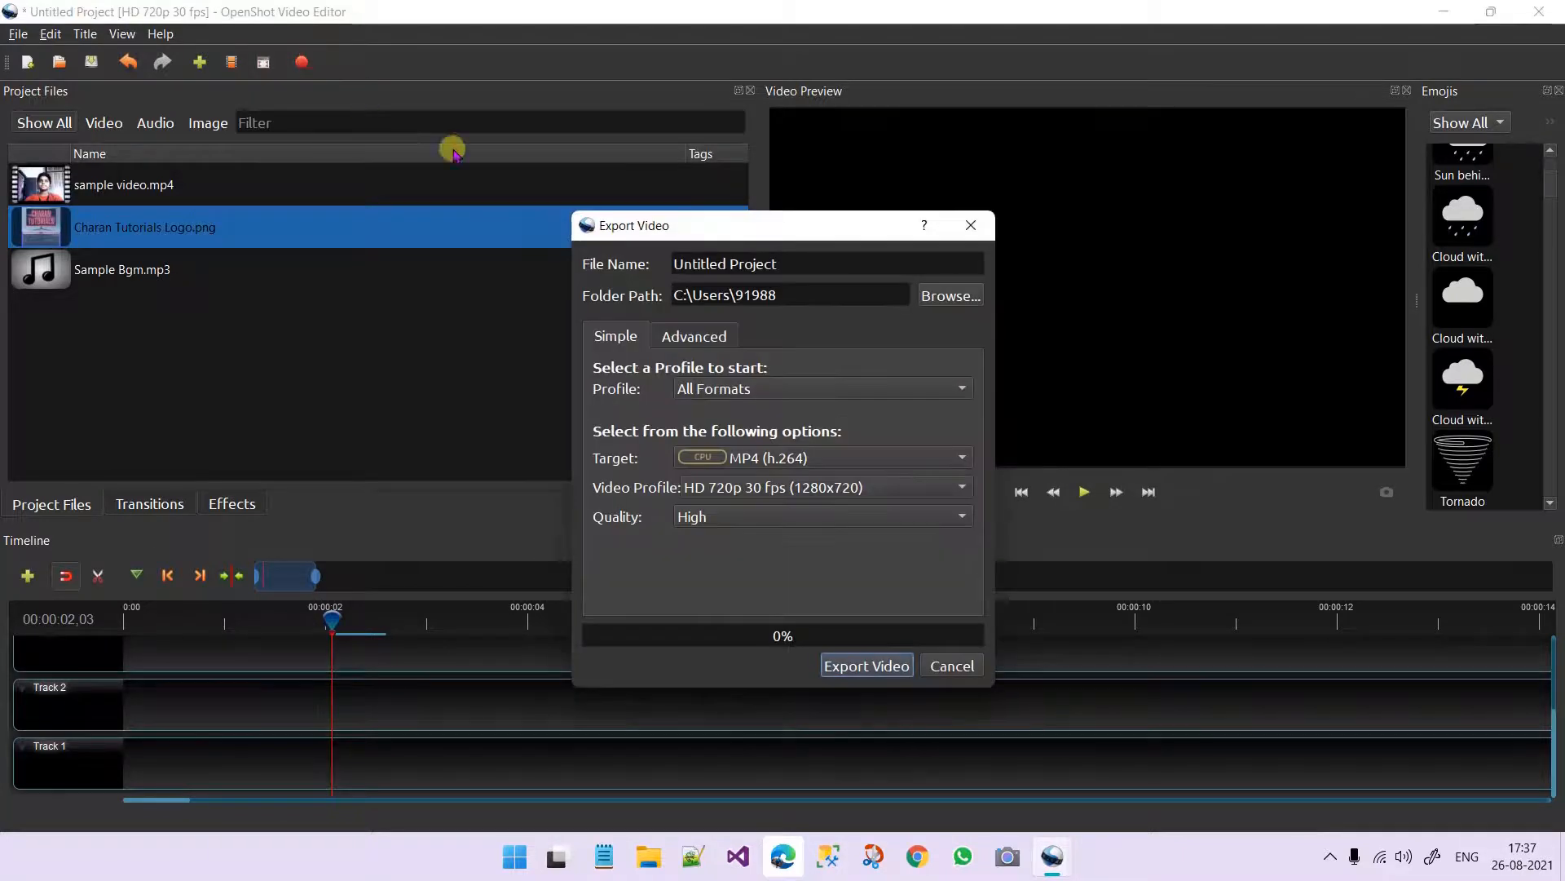
click(827, 263)
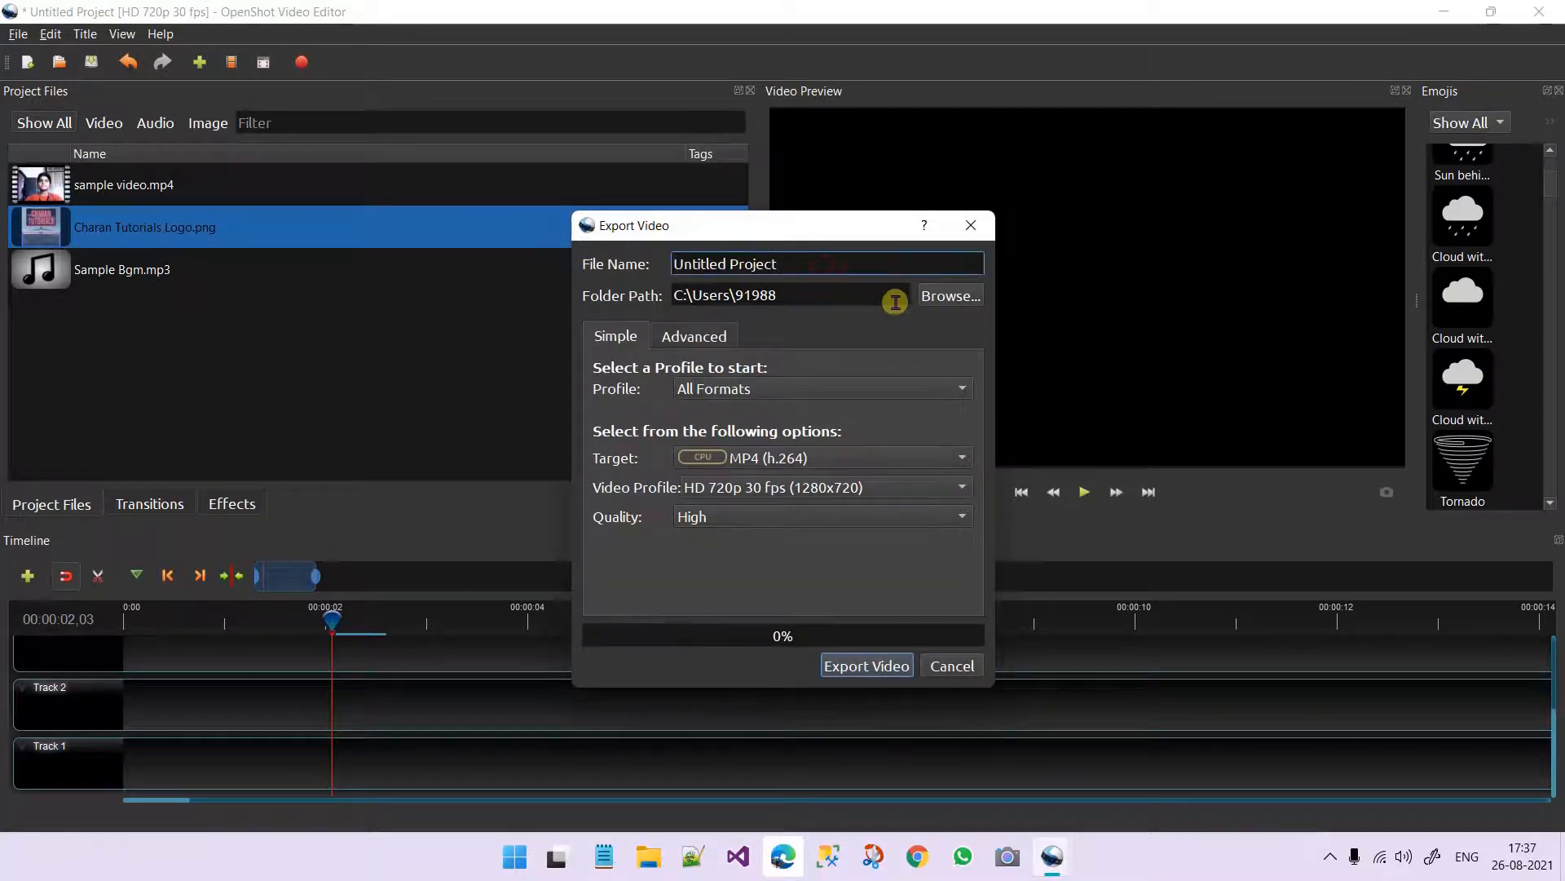
click(959, 674)
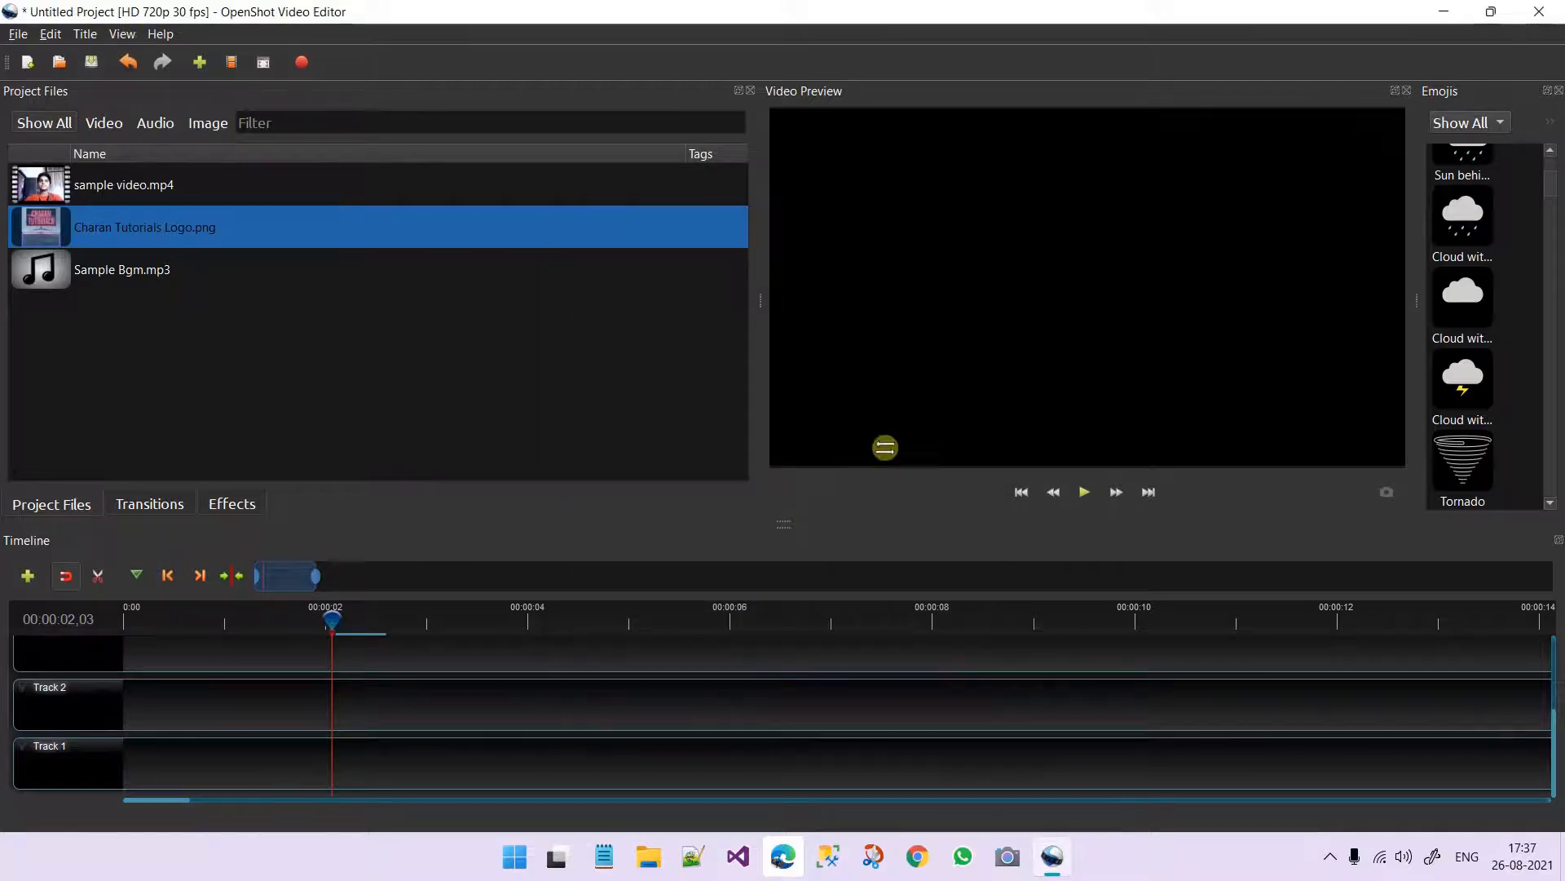
- Browse through the full collection of available transitions
click(132, 503)
scroll(126, 409, up, 2)
scroll(136, 425, down, 4)
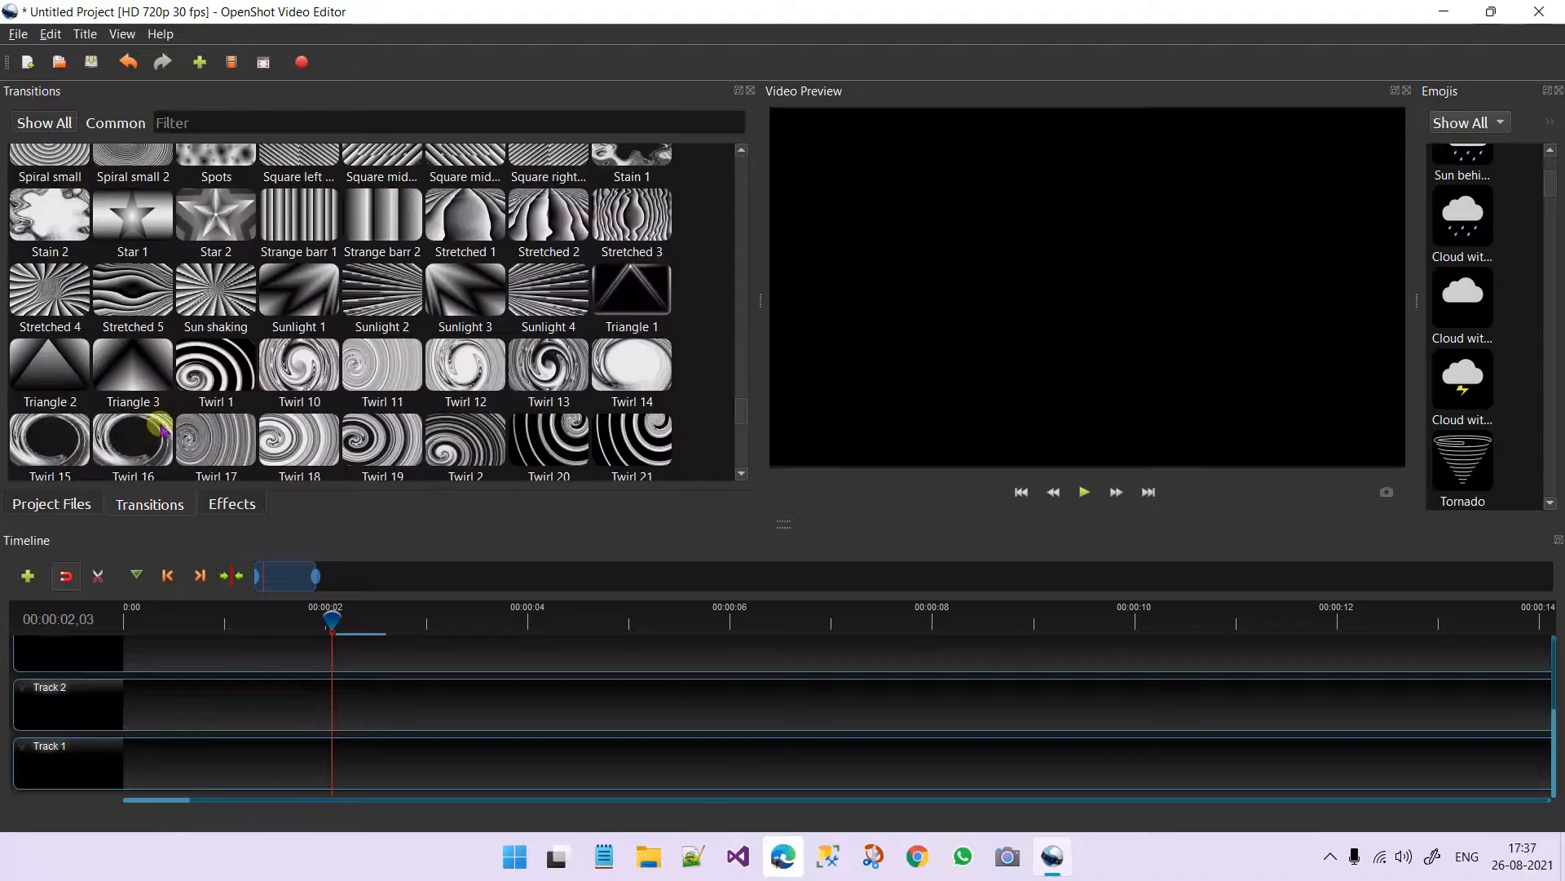
scroll(161, 429, up, 15)
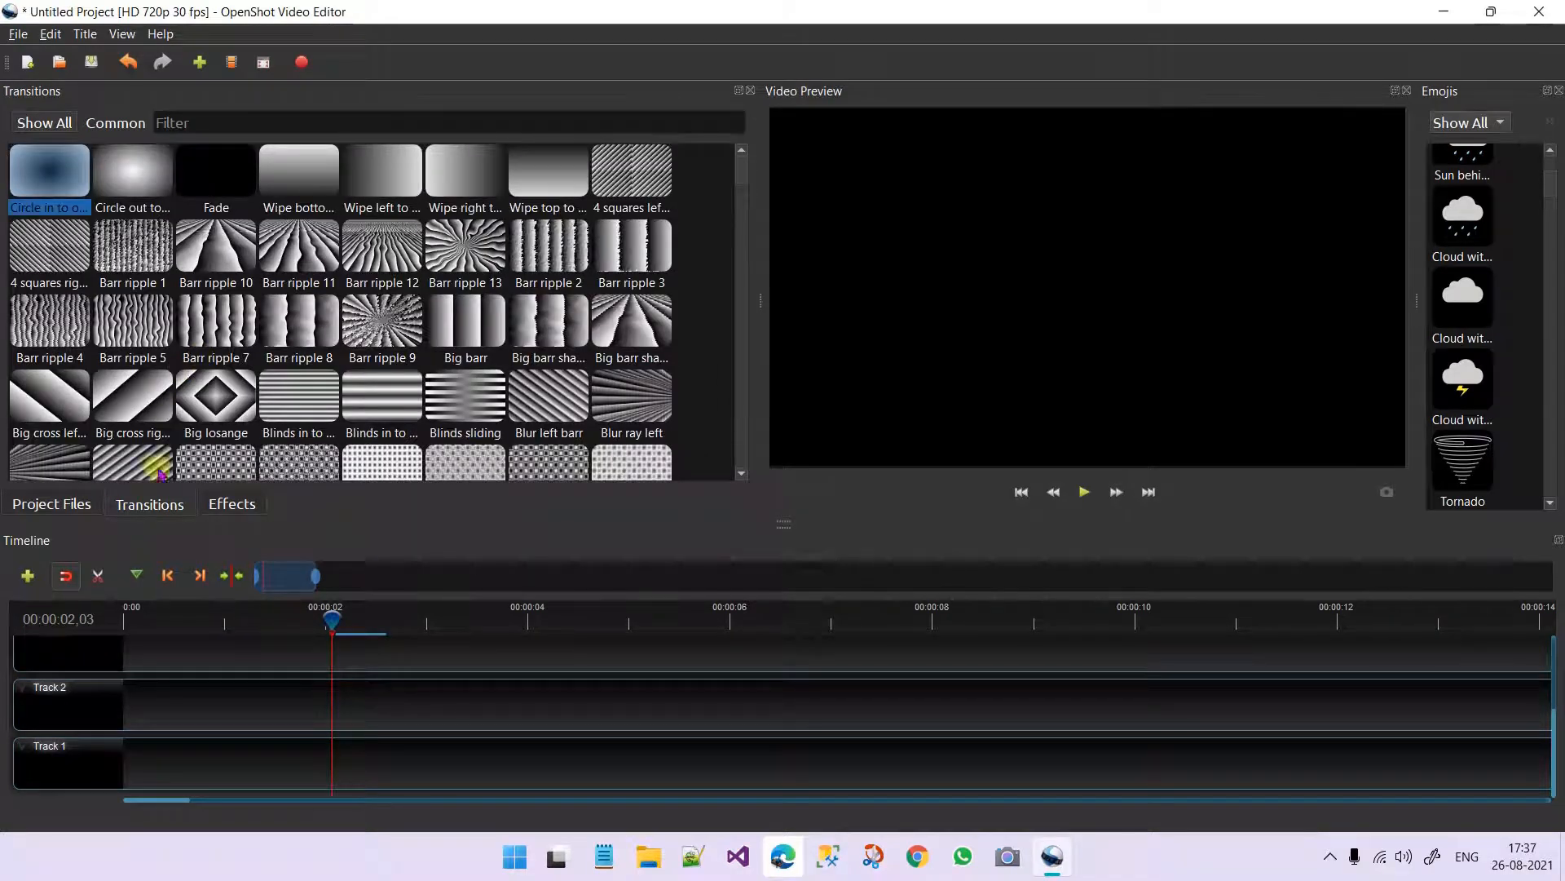
- Place sample video.mp4 from the project files at the start of Track 1
click(75, 503)
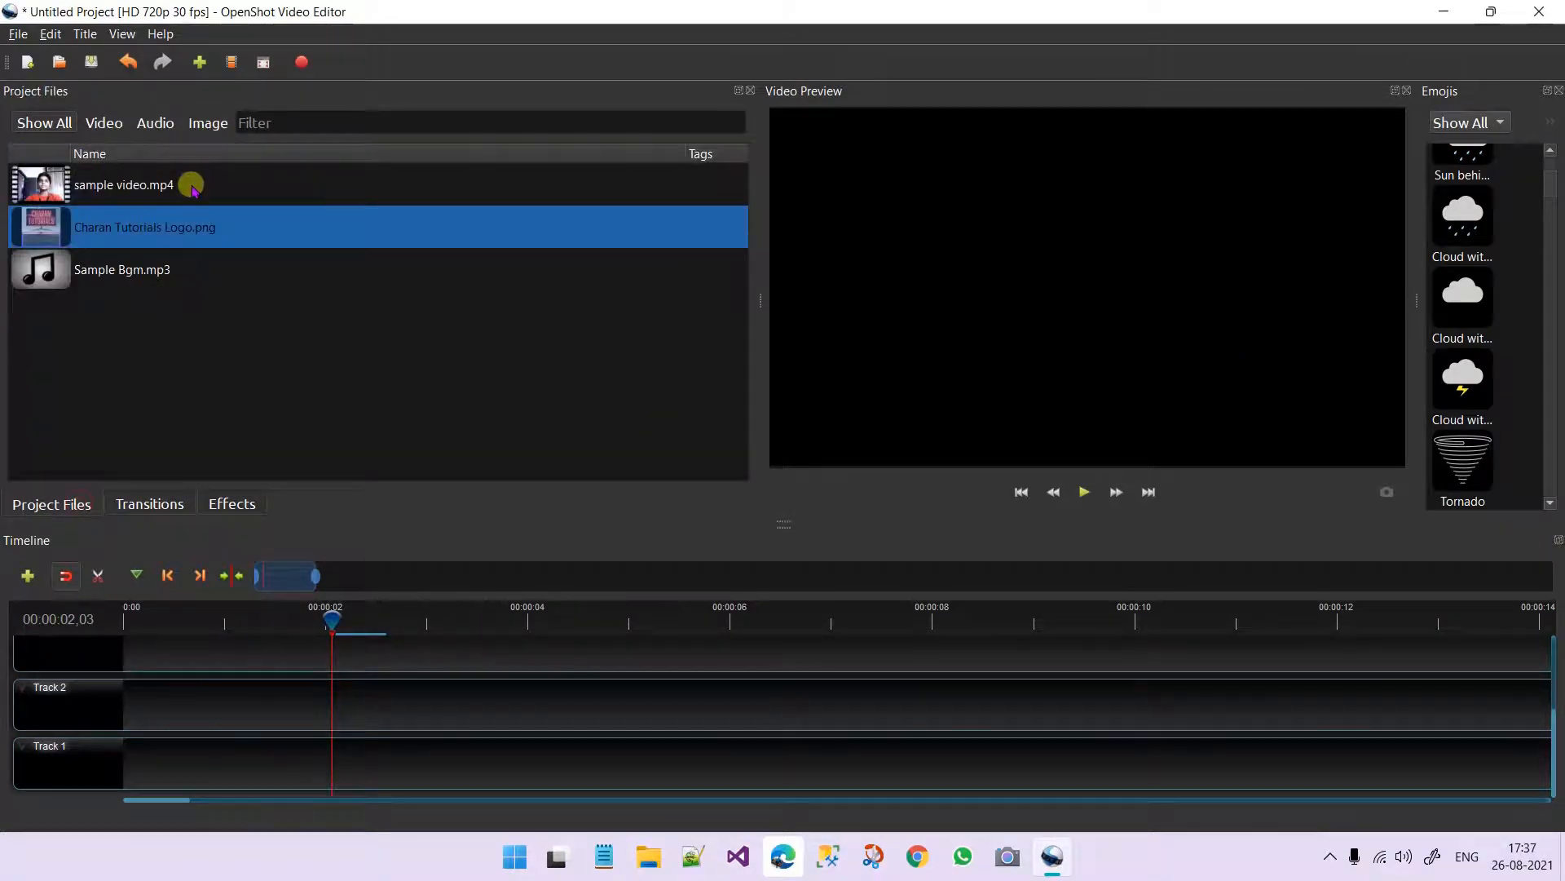
drag(118, 183, 127, 773)
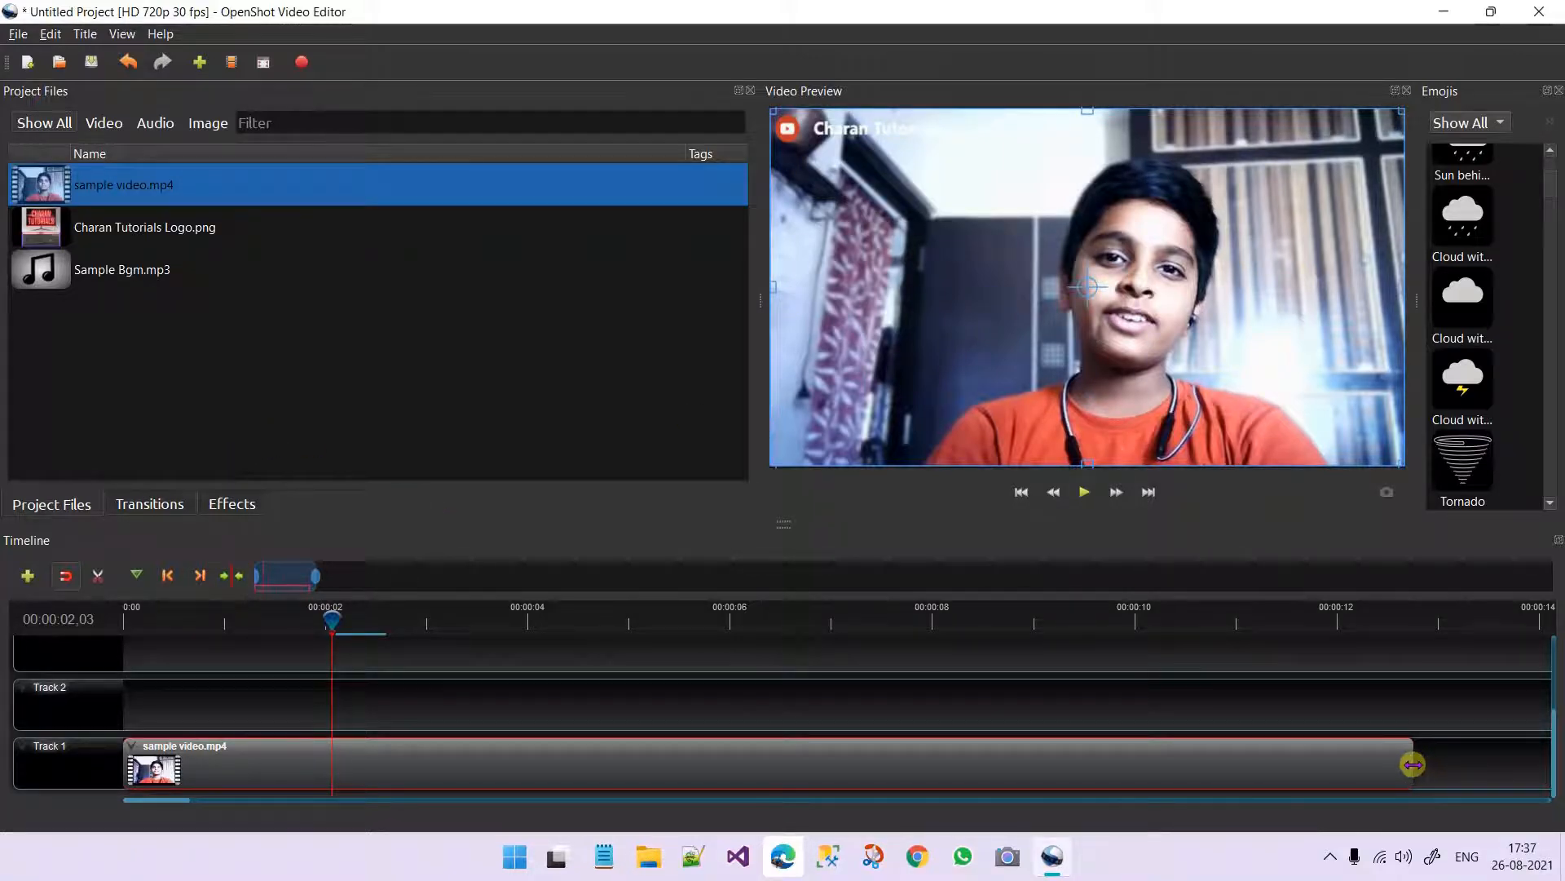
- Try trimming the end of the sample video clip back to about 7.5 seconds, and undo the trim
drag(1413, 764, 883, 764)
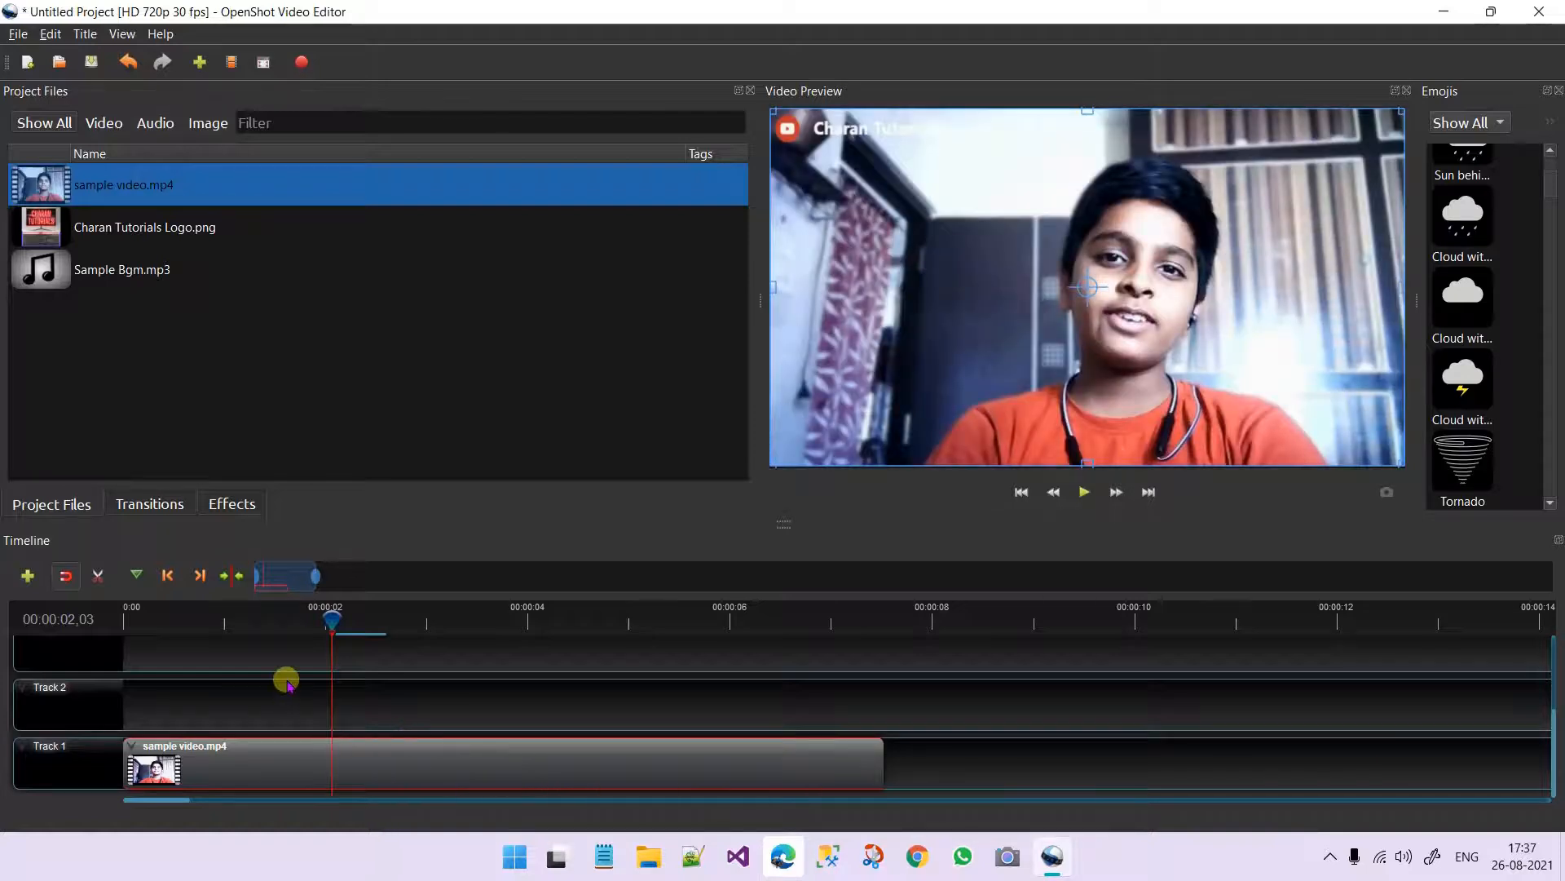
key(ctrl+z)
key(ctrl+z)
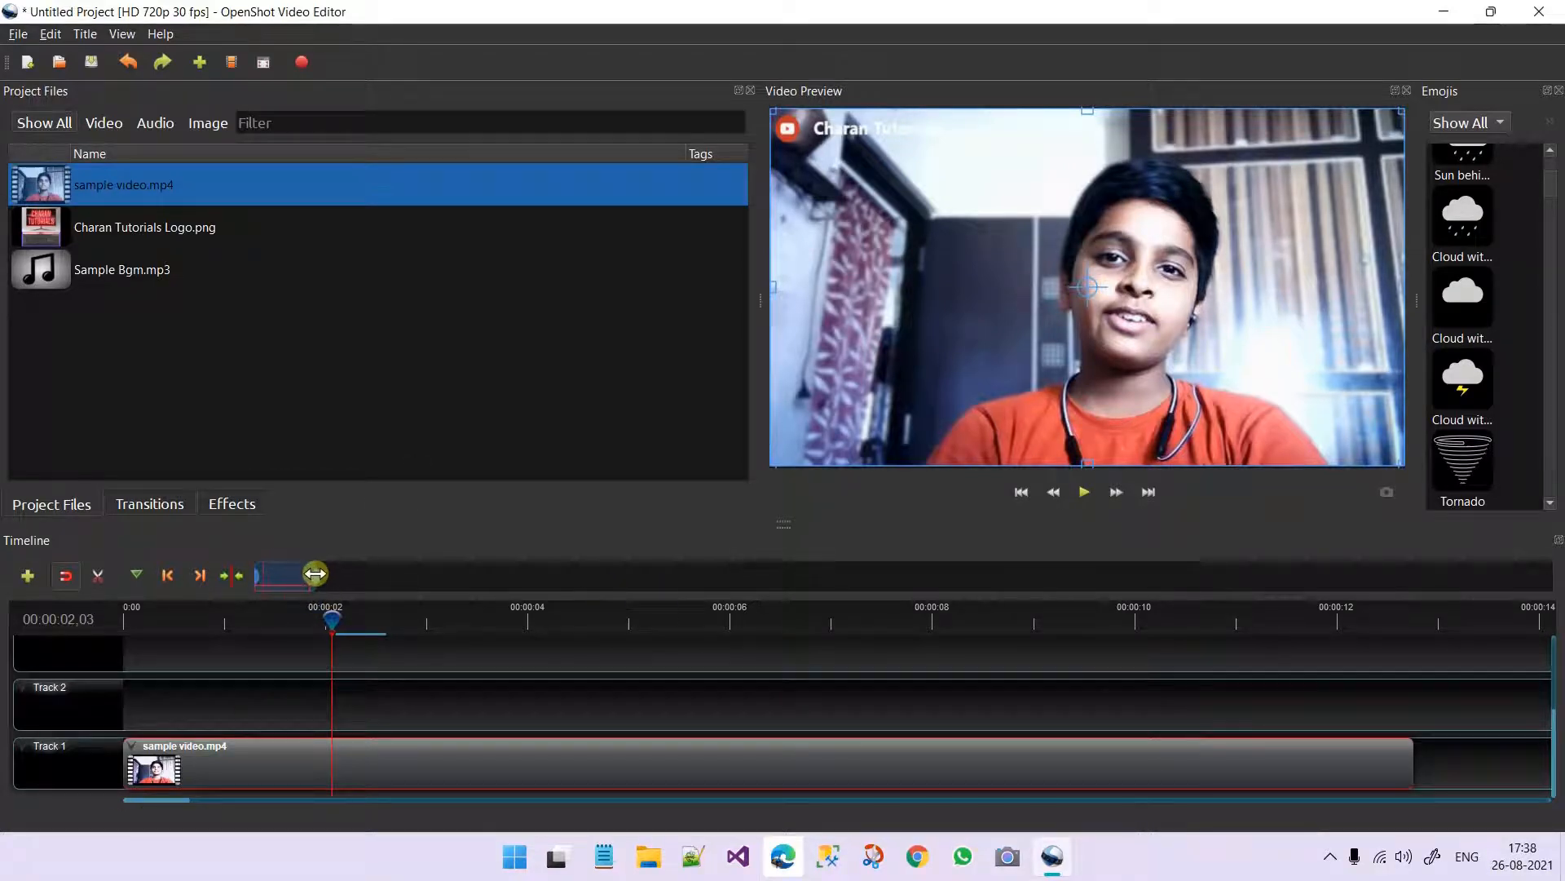
- Split the sample video clip on Track 1 at about 2.3 seconds with the Razor tool
drag(314, 574, 311, 574)
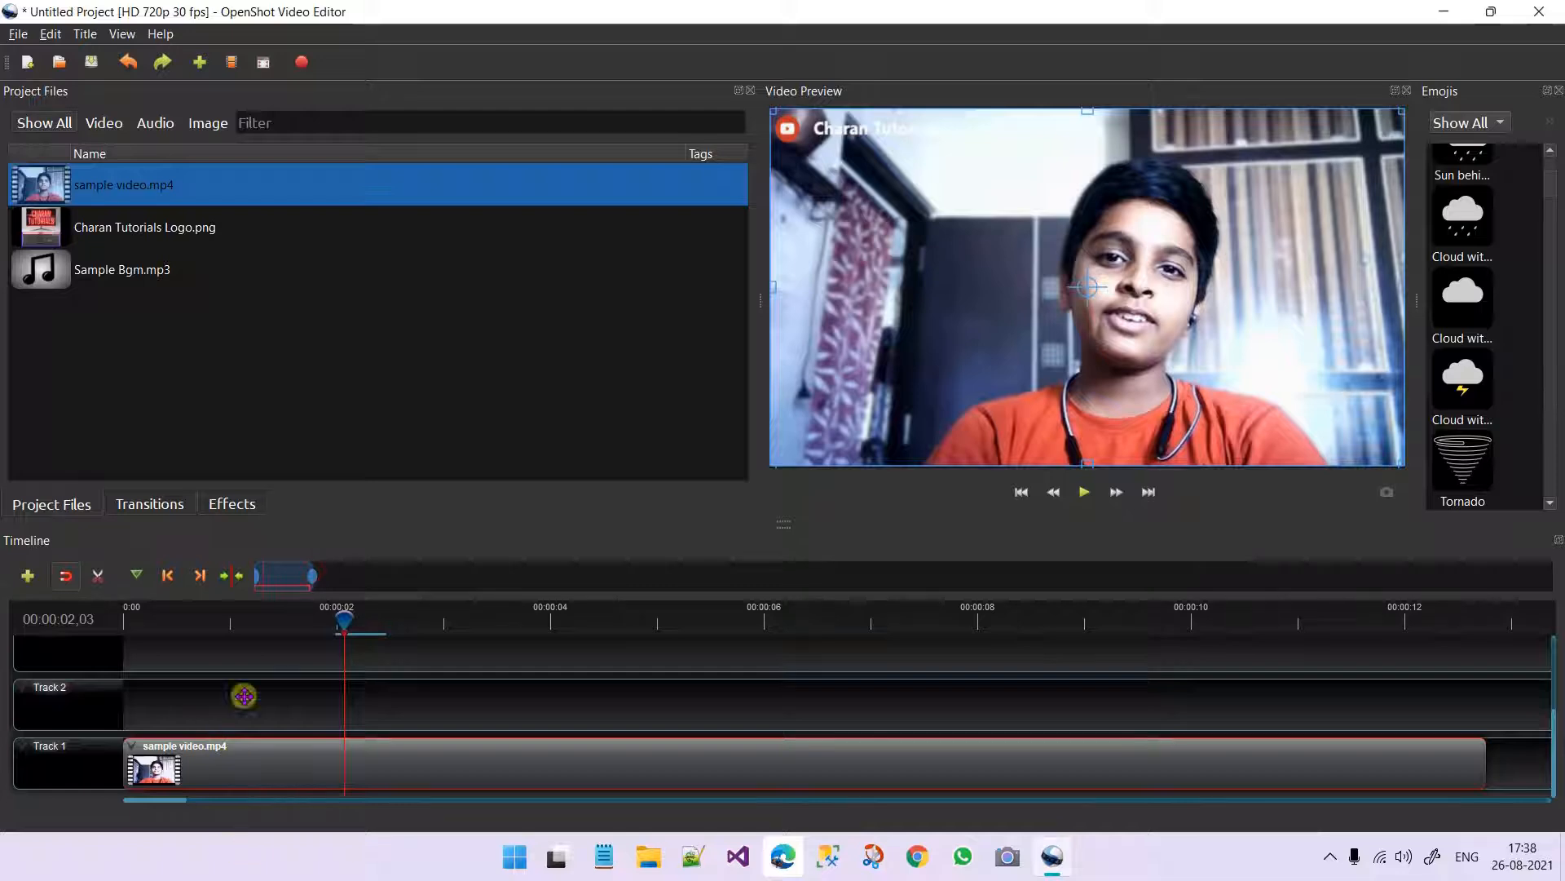
click(97, 575)
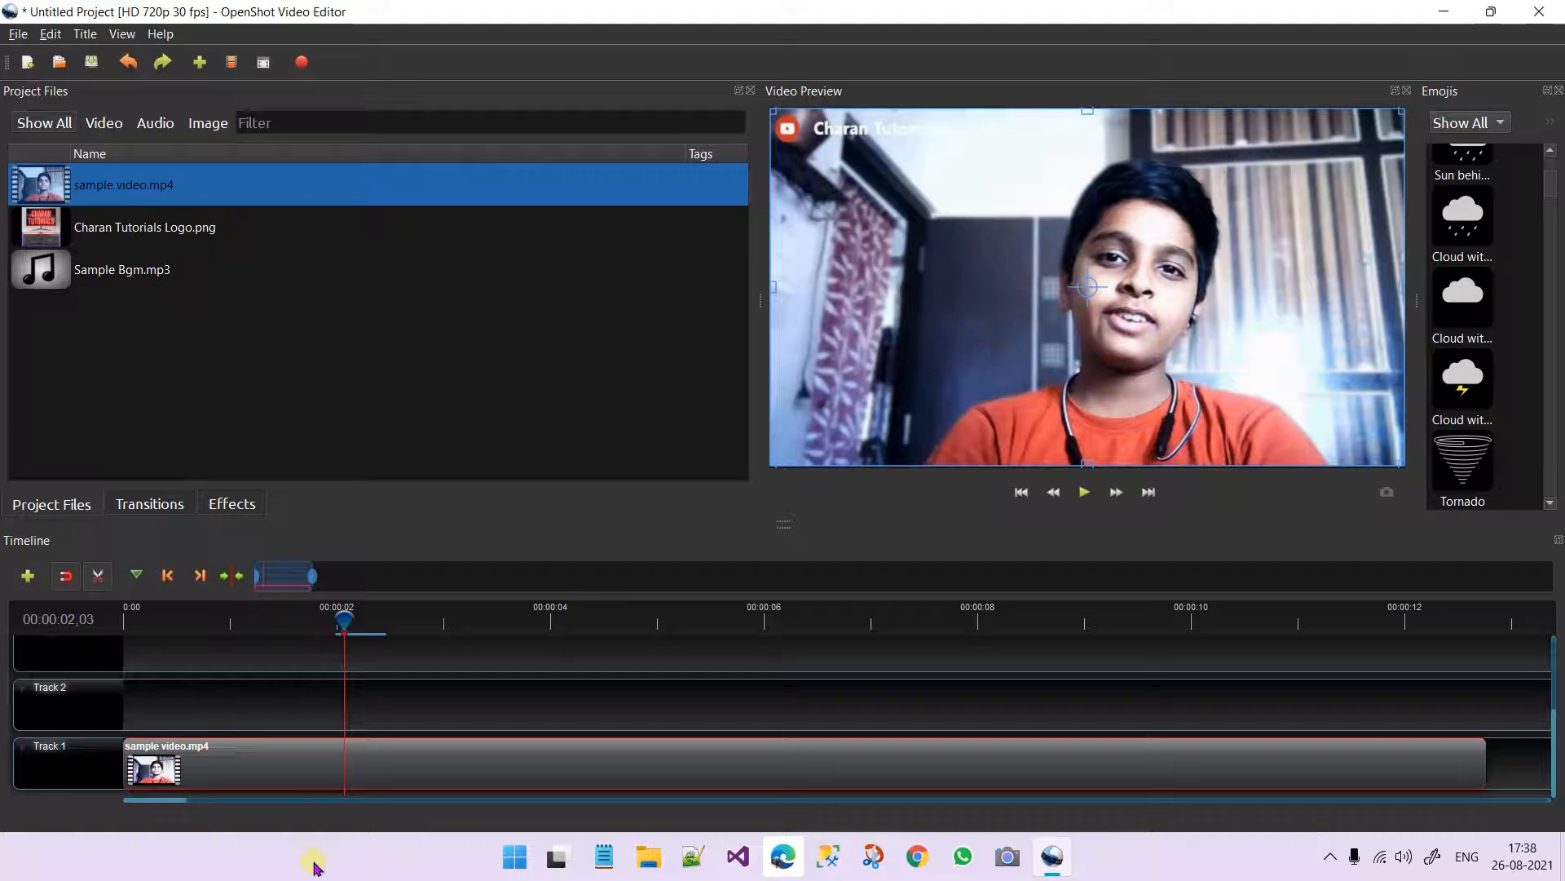
click(368, 742)
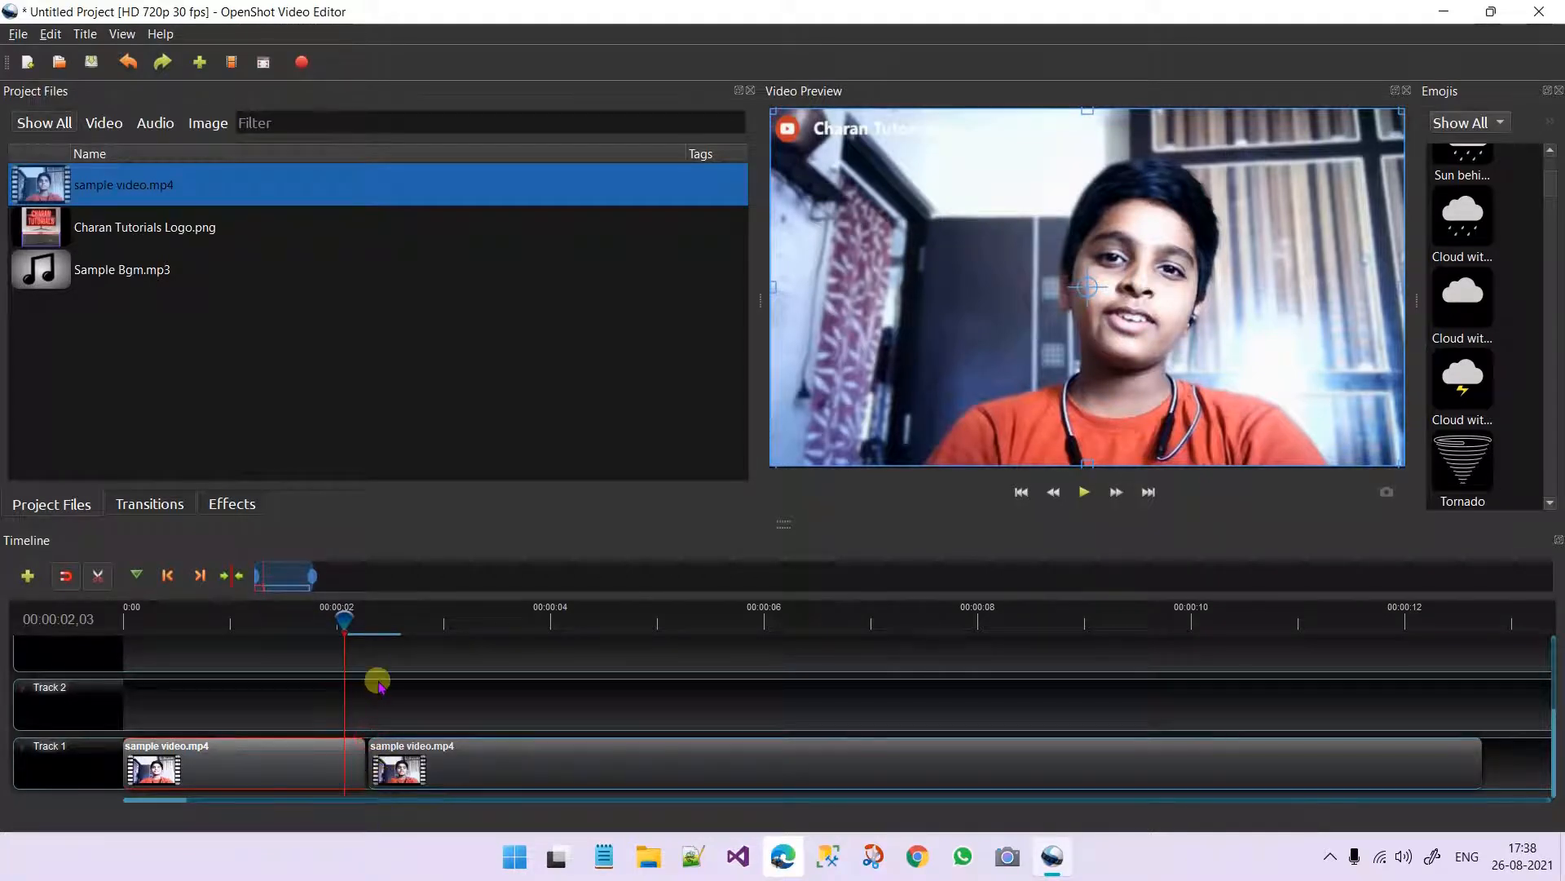
- Add the common Fade transition over the cut on Track 1 and shorten it to about 0.3 seconds around the cut
click(155, 503)
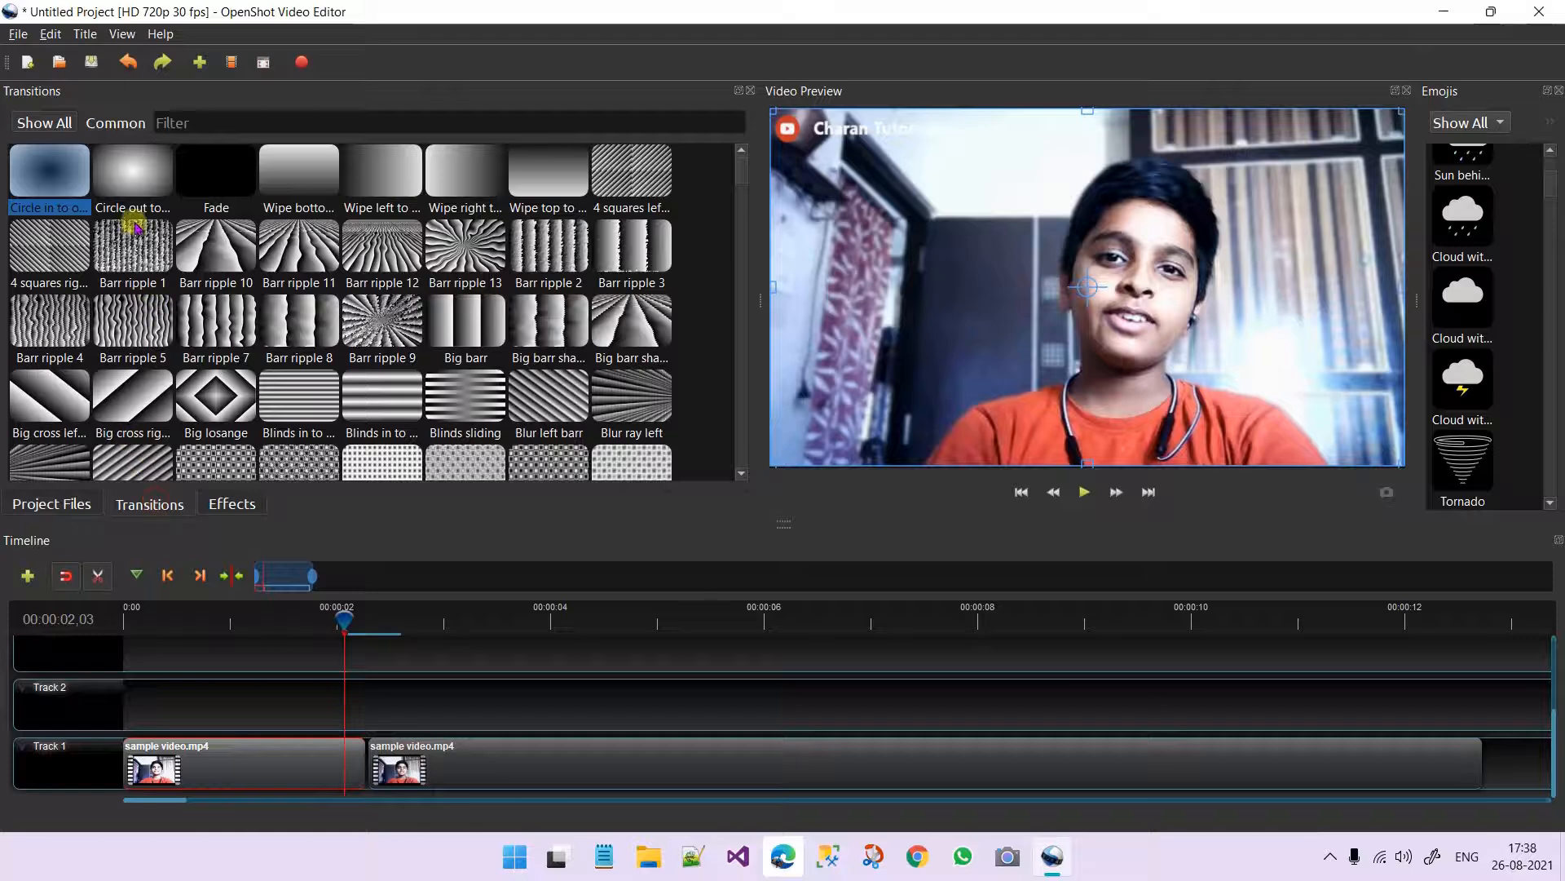
click(99, 124)
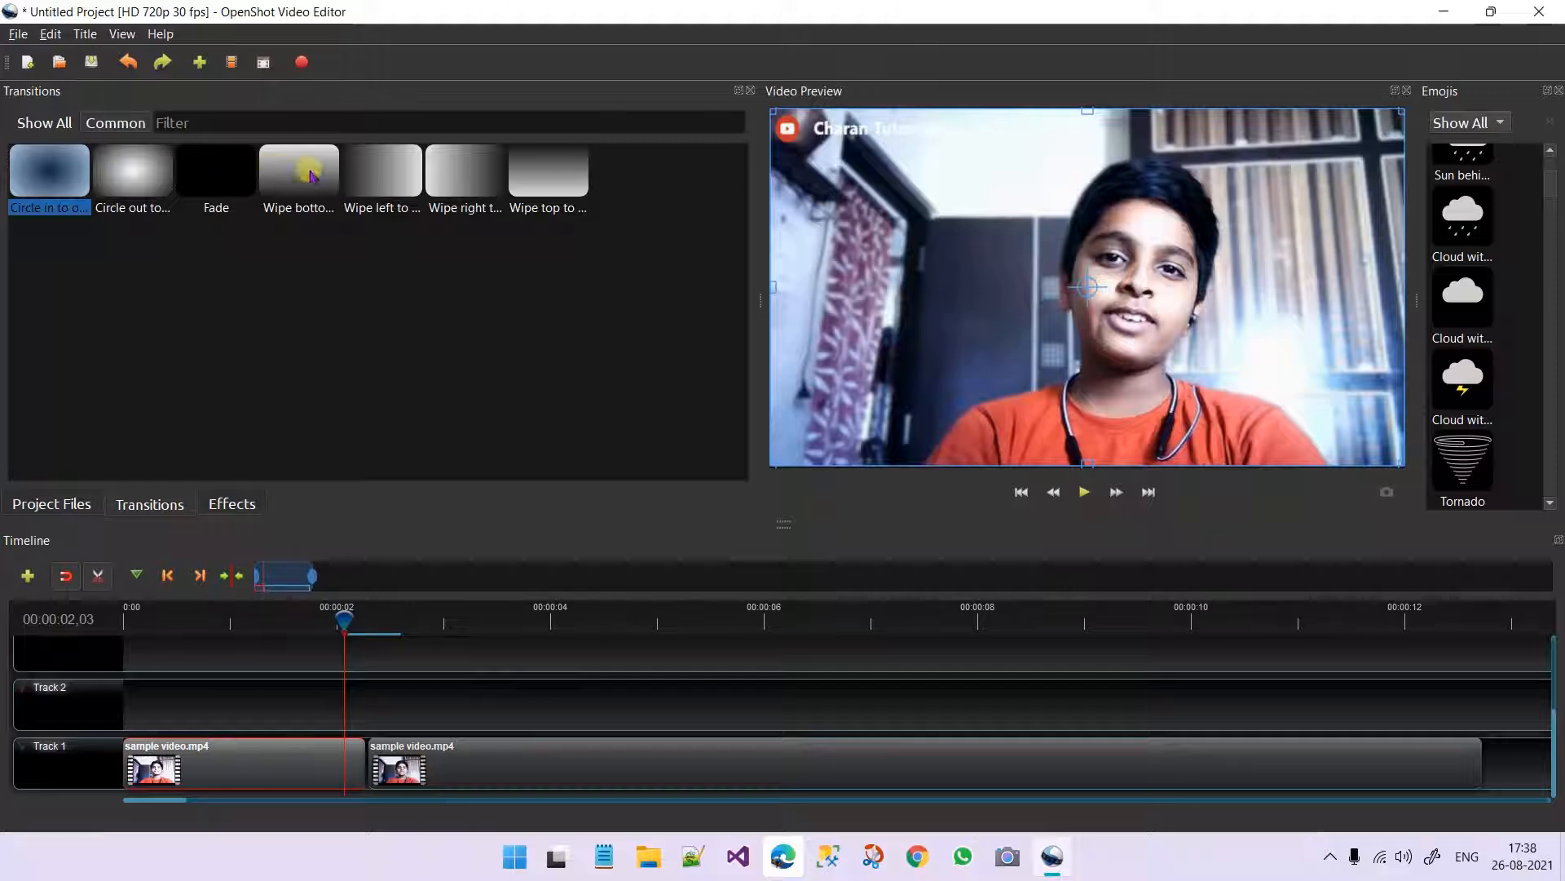
click(189, 178)
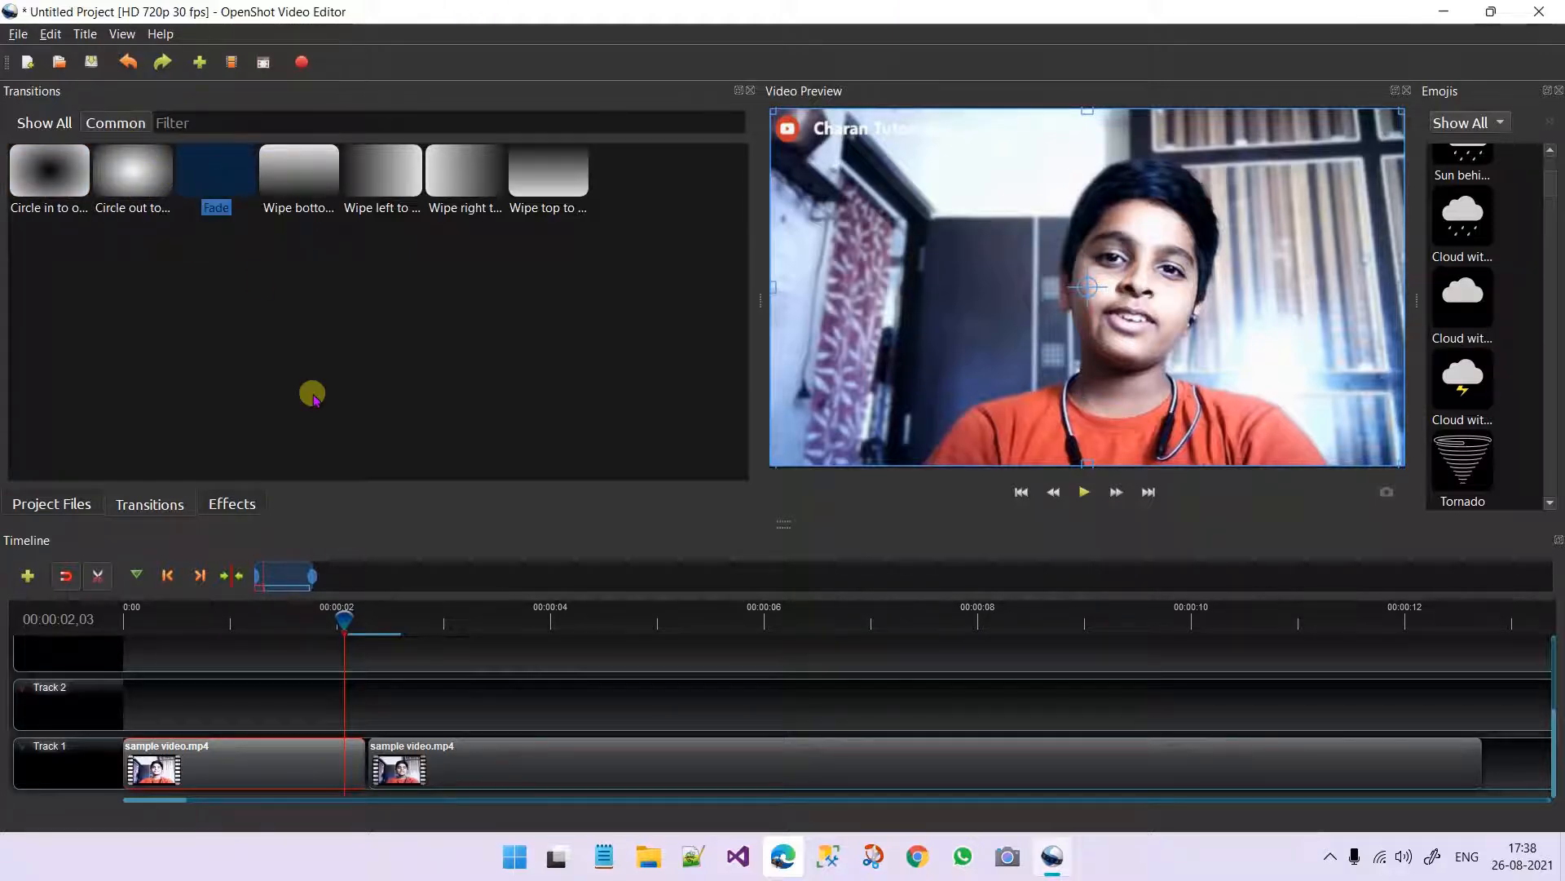
drag(222, 167, 308, 751)
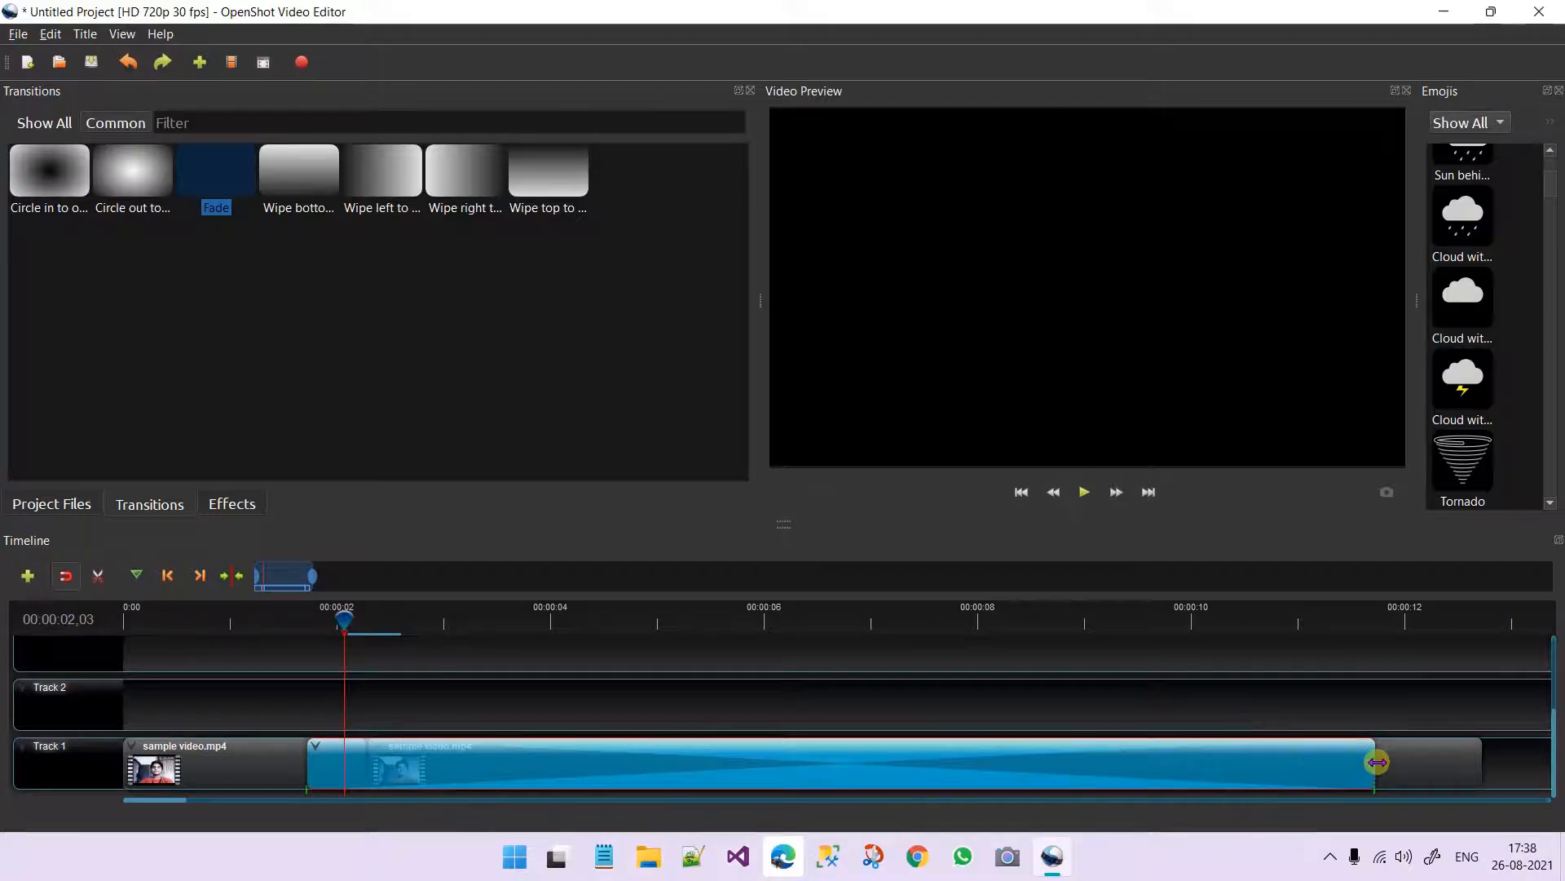
drag(1377, 762, 439, 877)
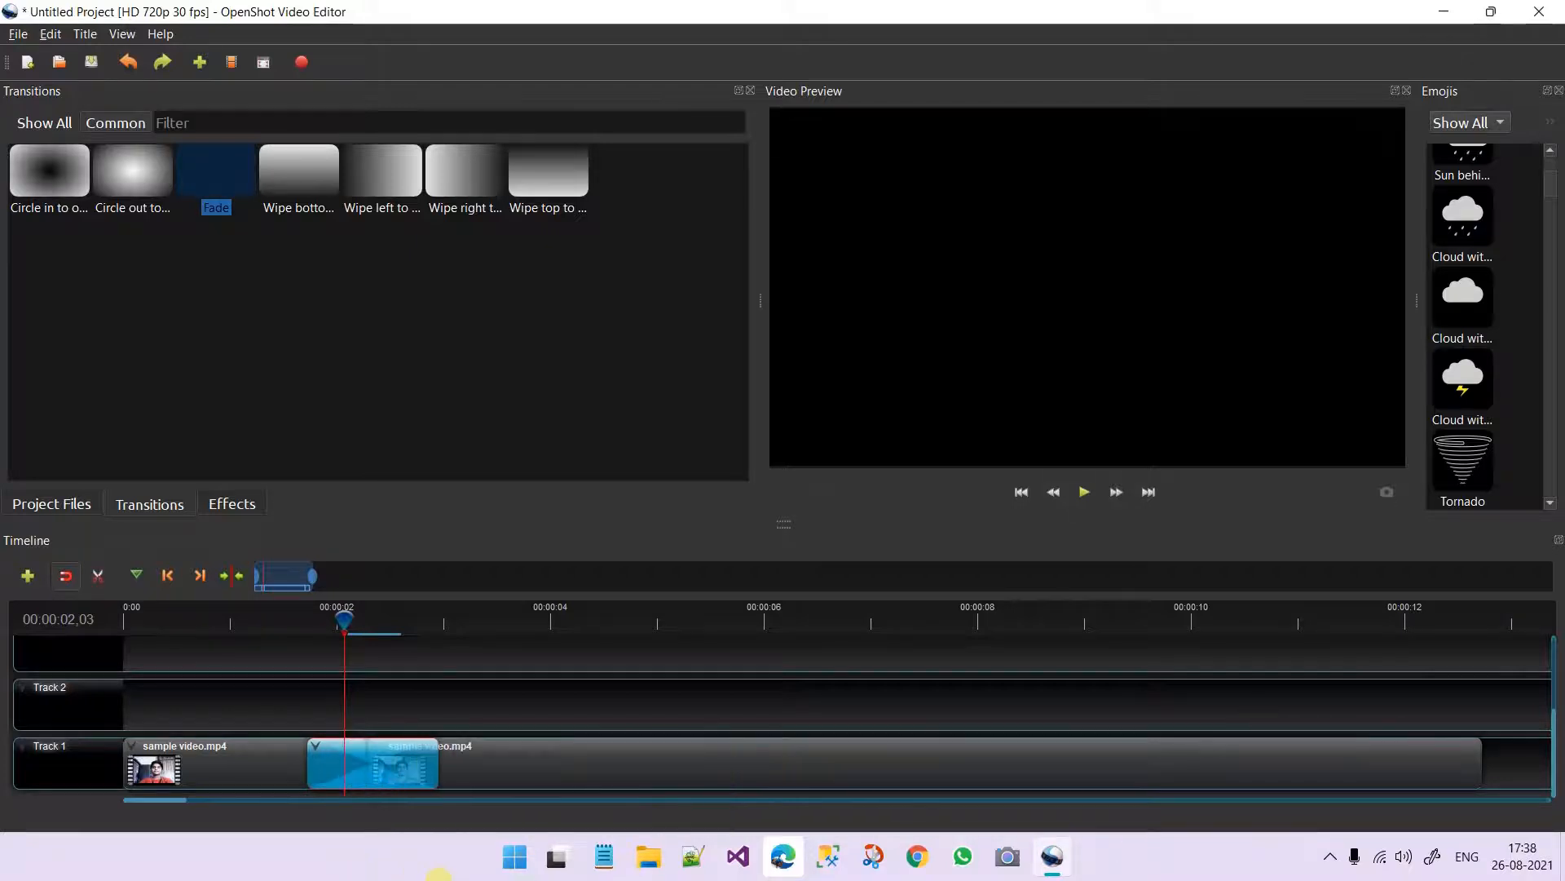
drag(307, 766, 383, 770)
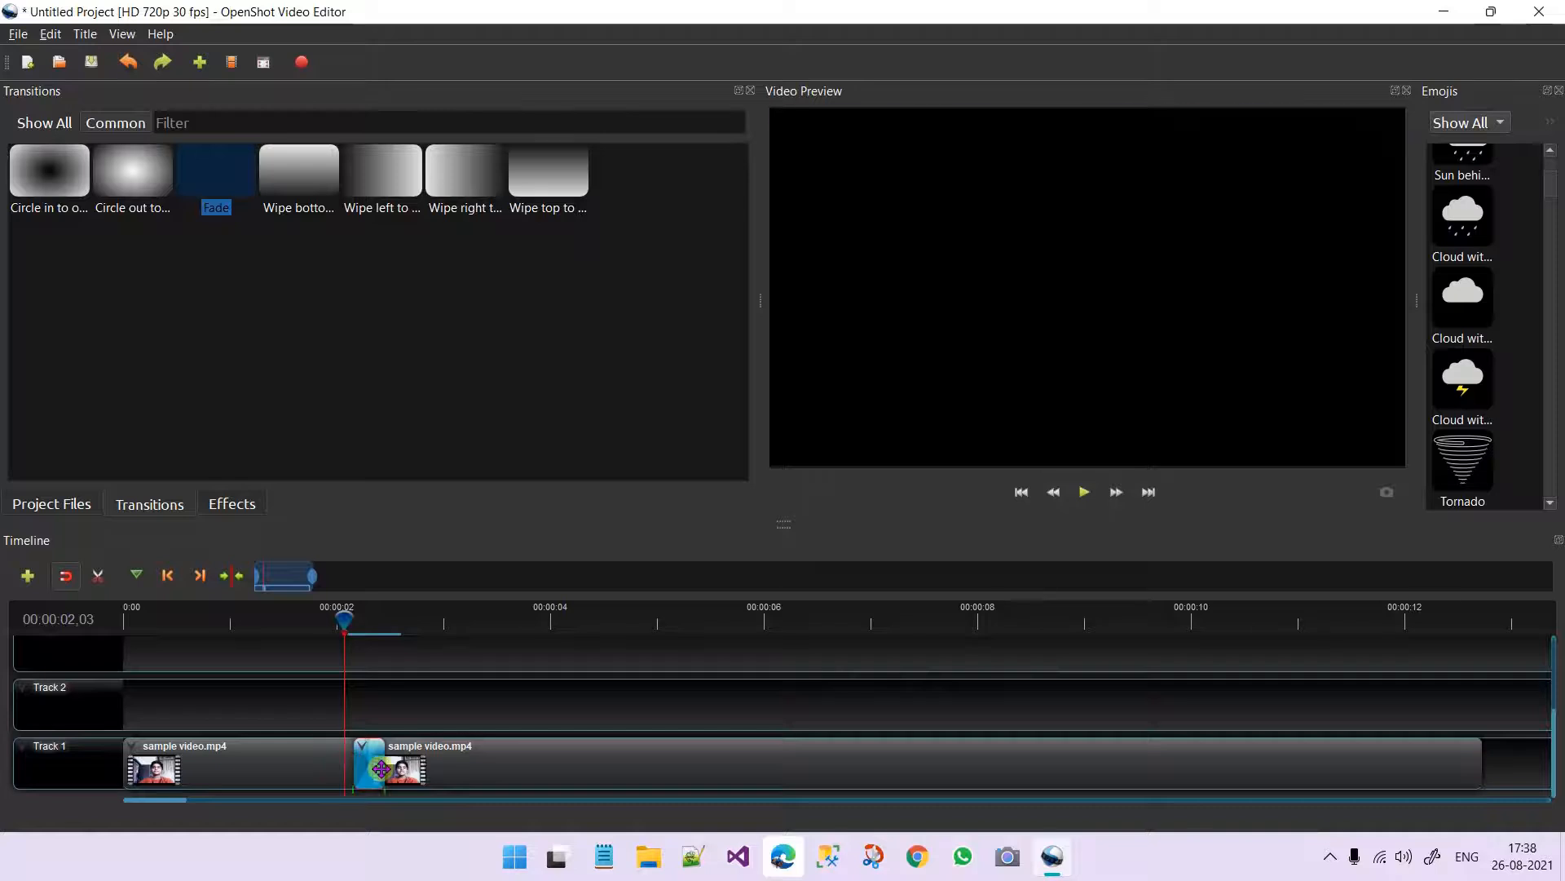
- Play the video from just before the Fade transition to preview it, and pause after it has passed
click(346, 658)
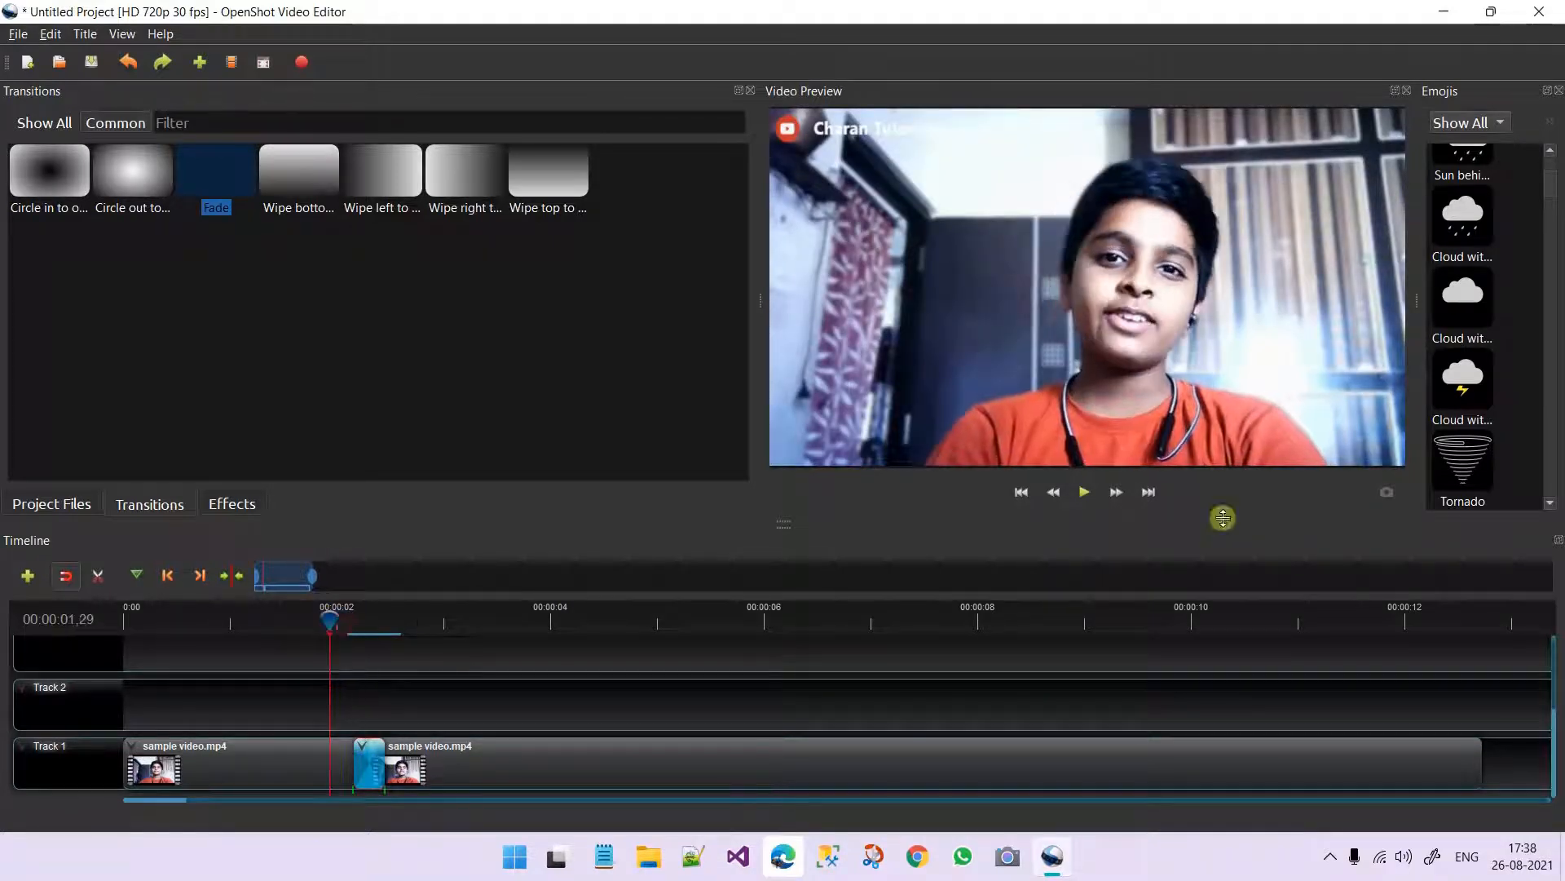
click(1080, 490)
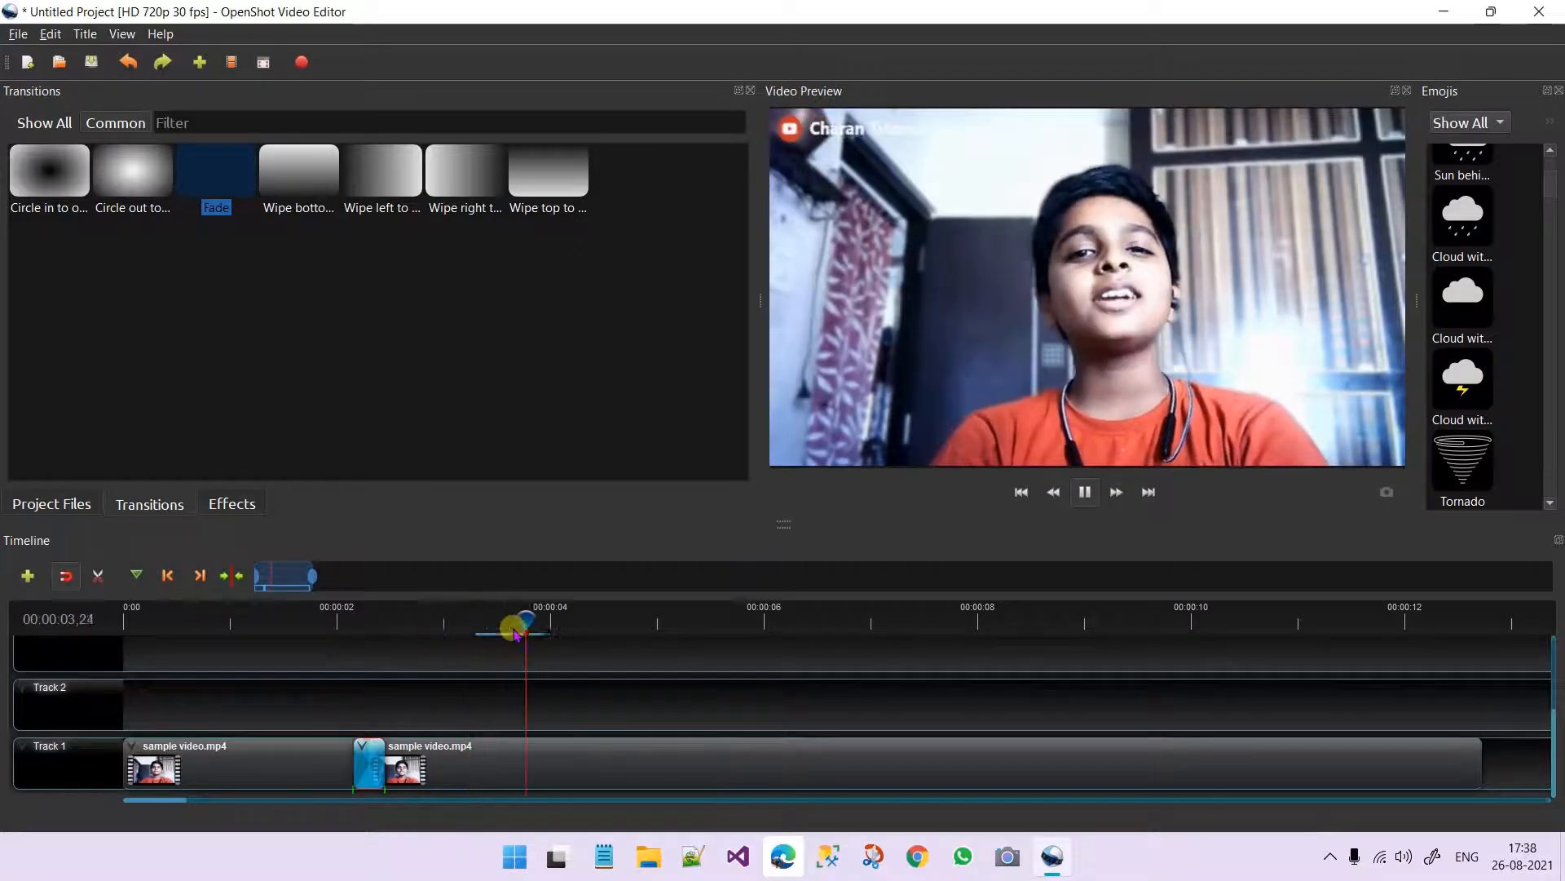
click(1090, 492)
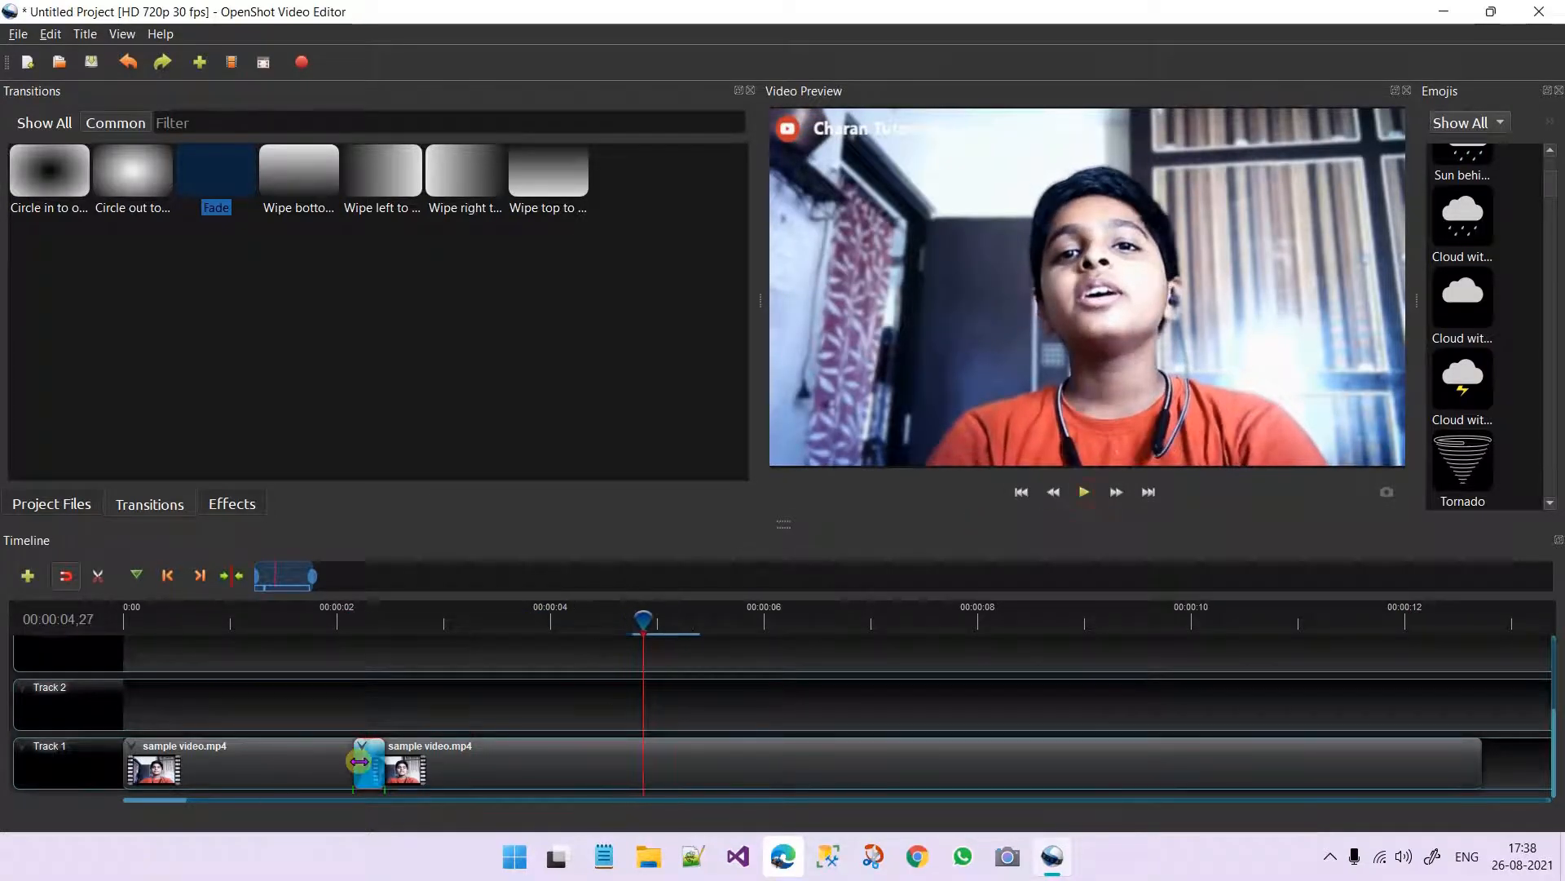
- Stretch the Fade transition to span from about 1.5 to 3.7 seconds, and play that part to preview it
drag(359, 760, 288, 760)
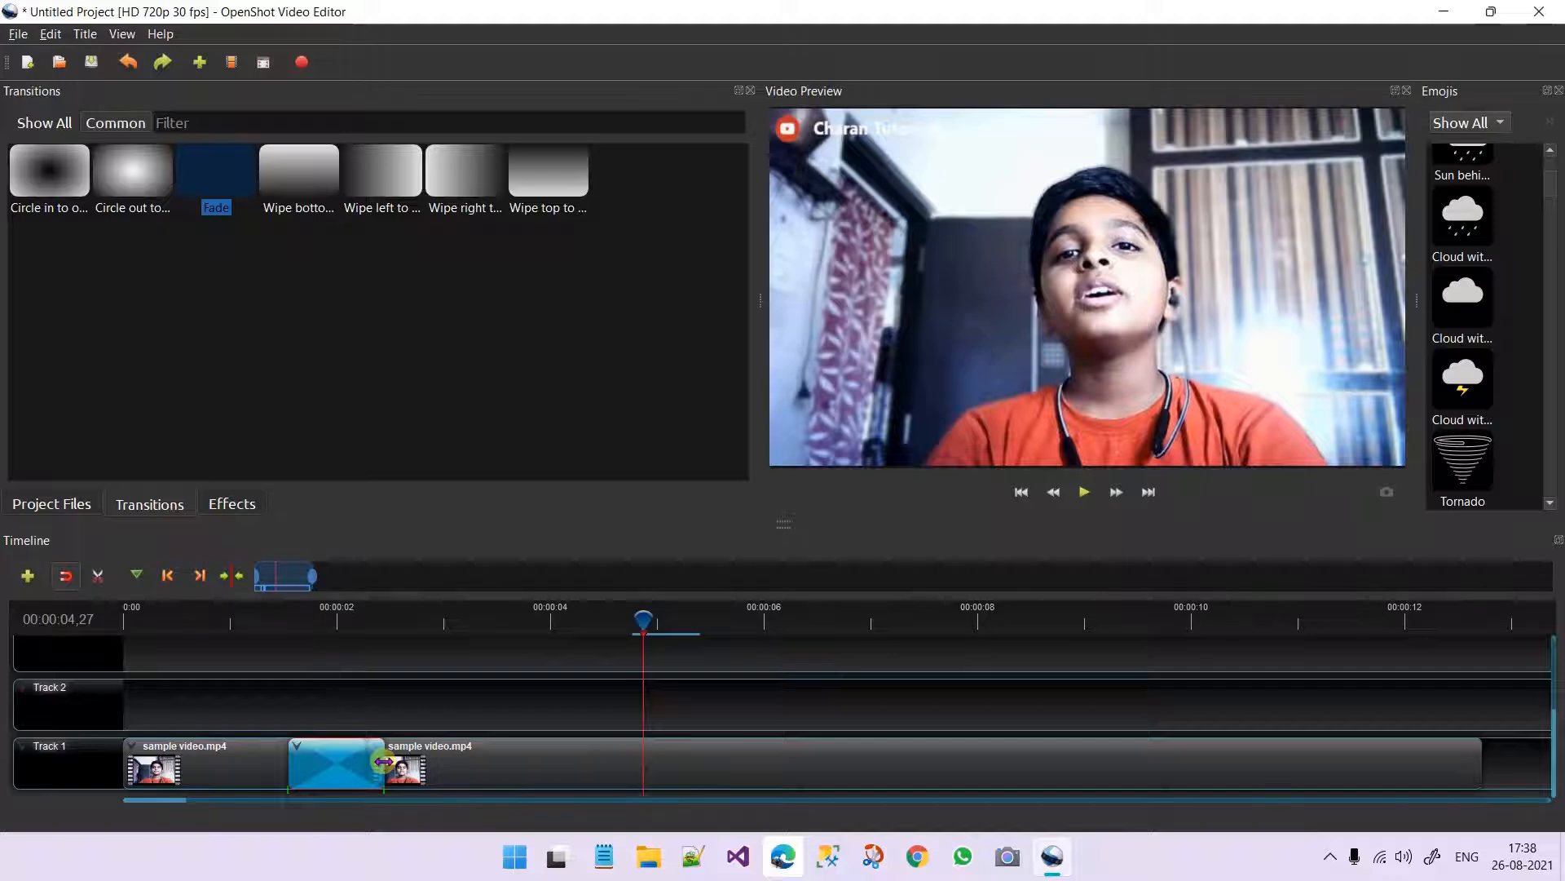
drag(383, 761, 522, 760)
drag(643, 622, 243, 621)
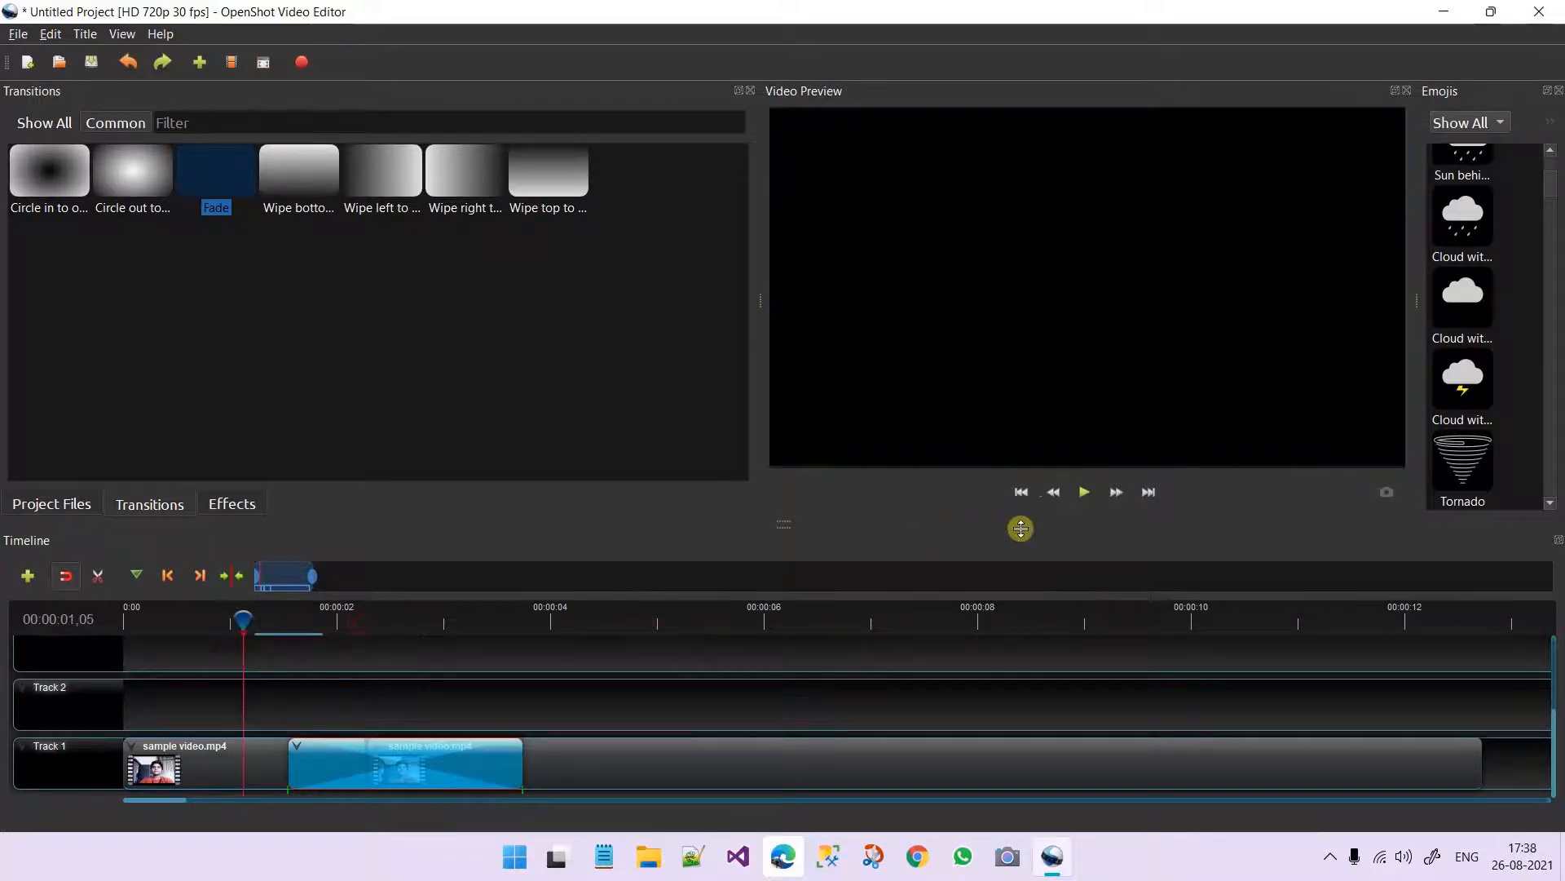
click(1076, 494)
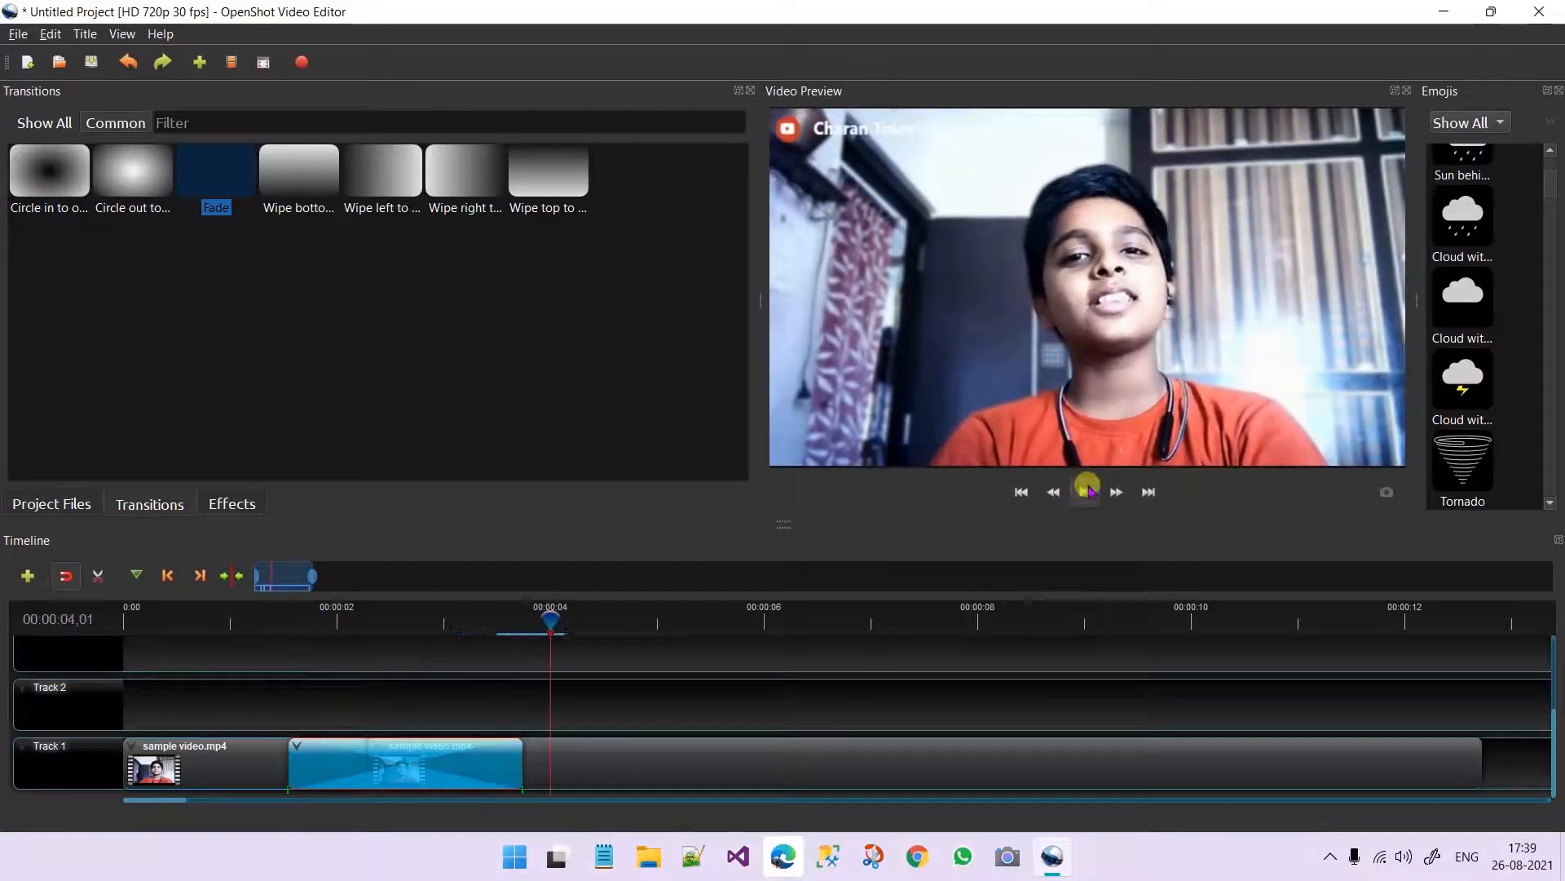
click(1087, 490)
- Extend the end of the Fade transition to about 10.8 seconds and play the video from just before it
drag(521, 767, 1282, 767)
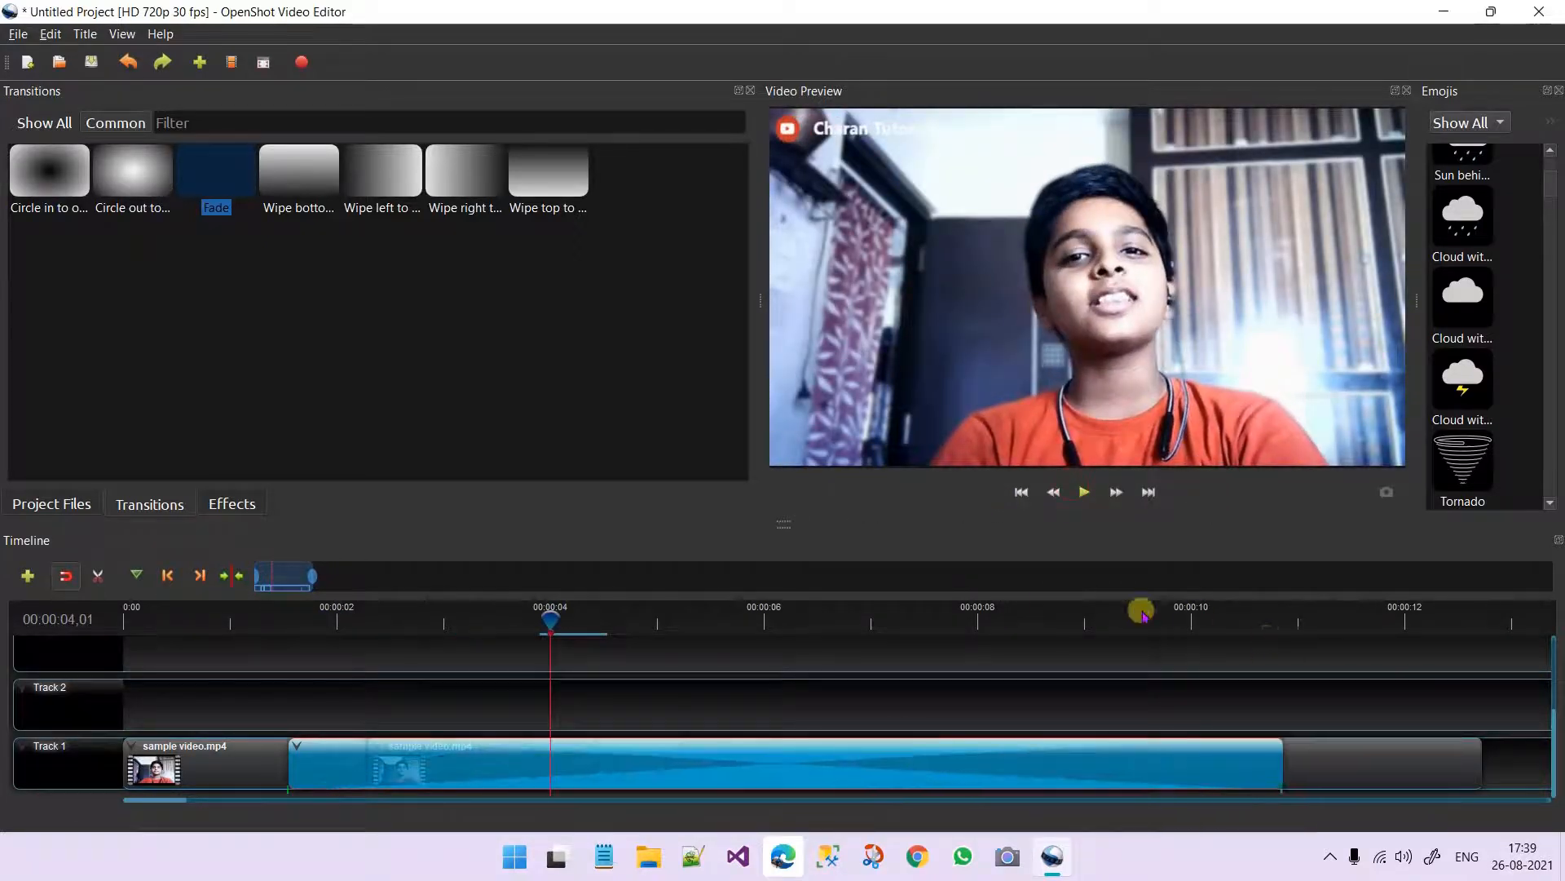
drag(551, 621, 269, 620)
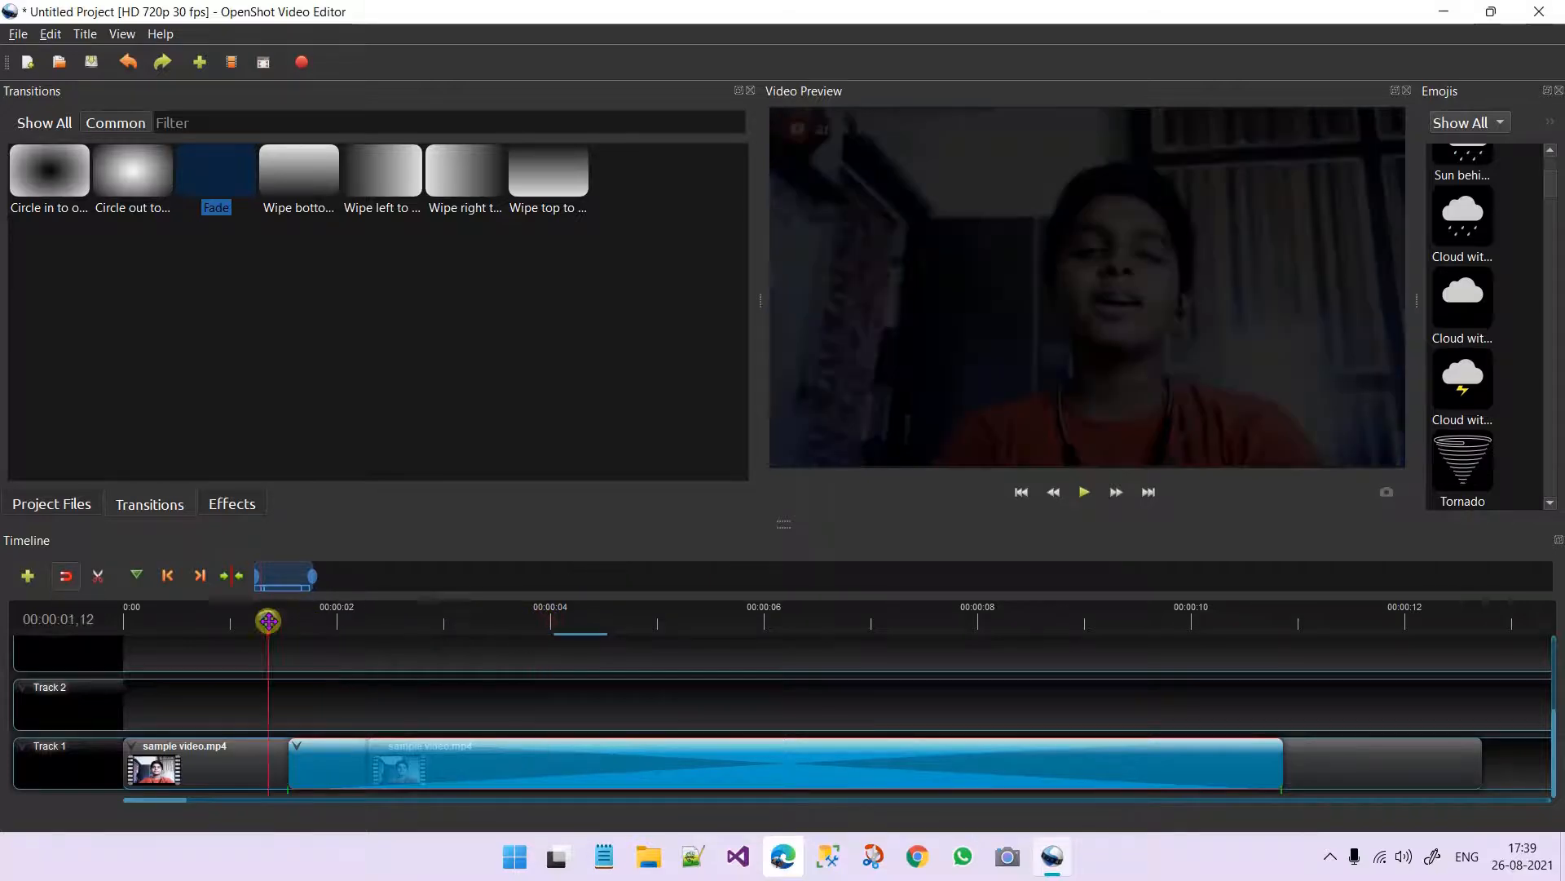
click(1089, 495)
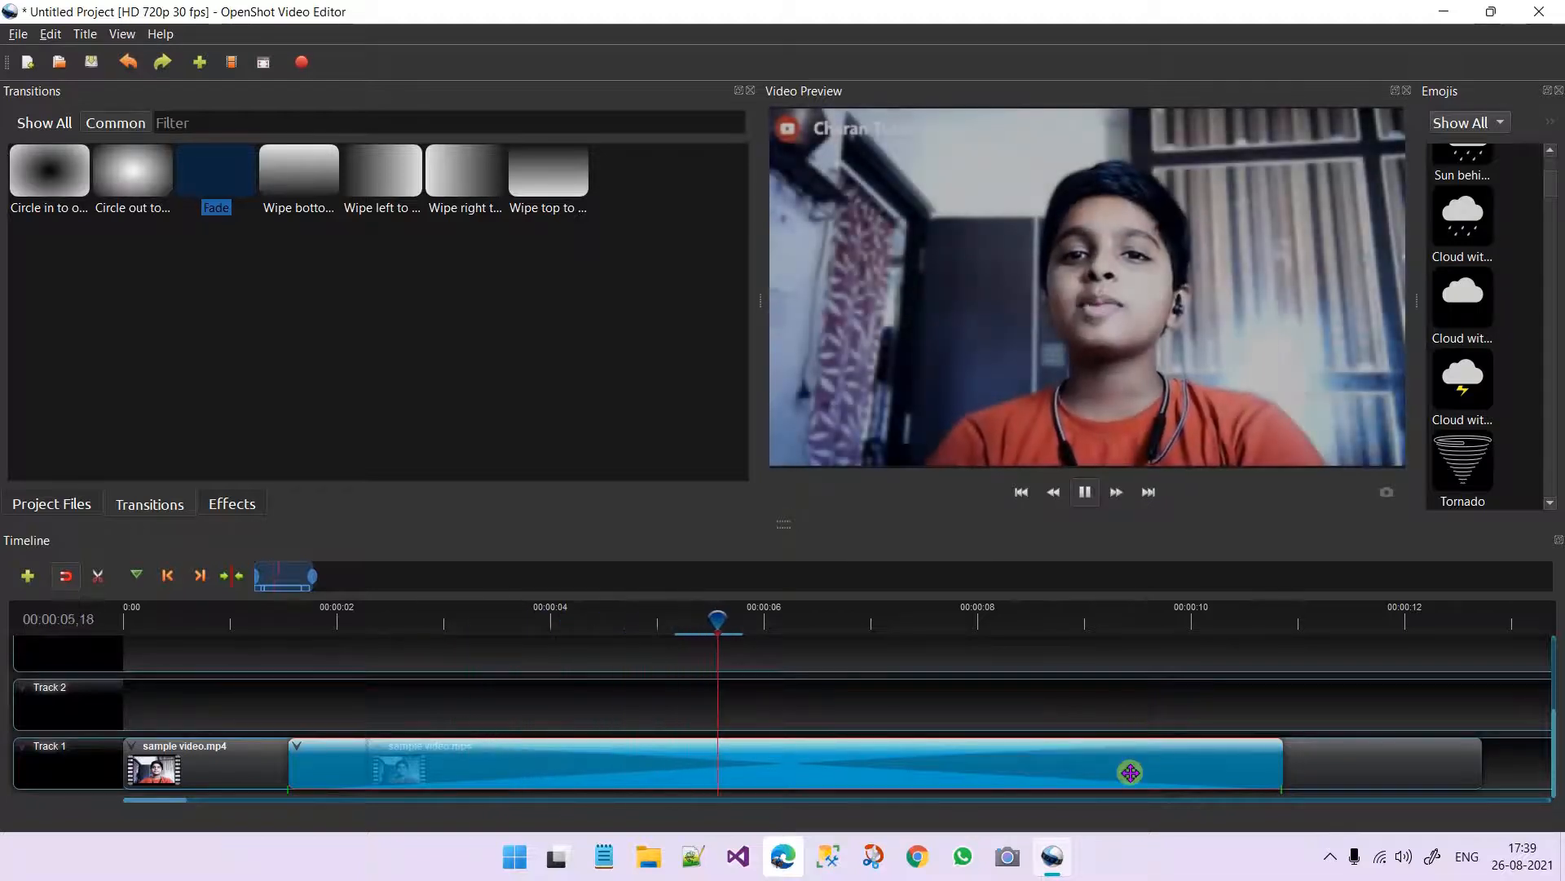
- Delete the Fade transition from Track 1, pause playback, and move the playhead back to about 2 seconds
key(Delete)
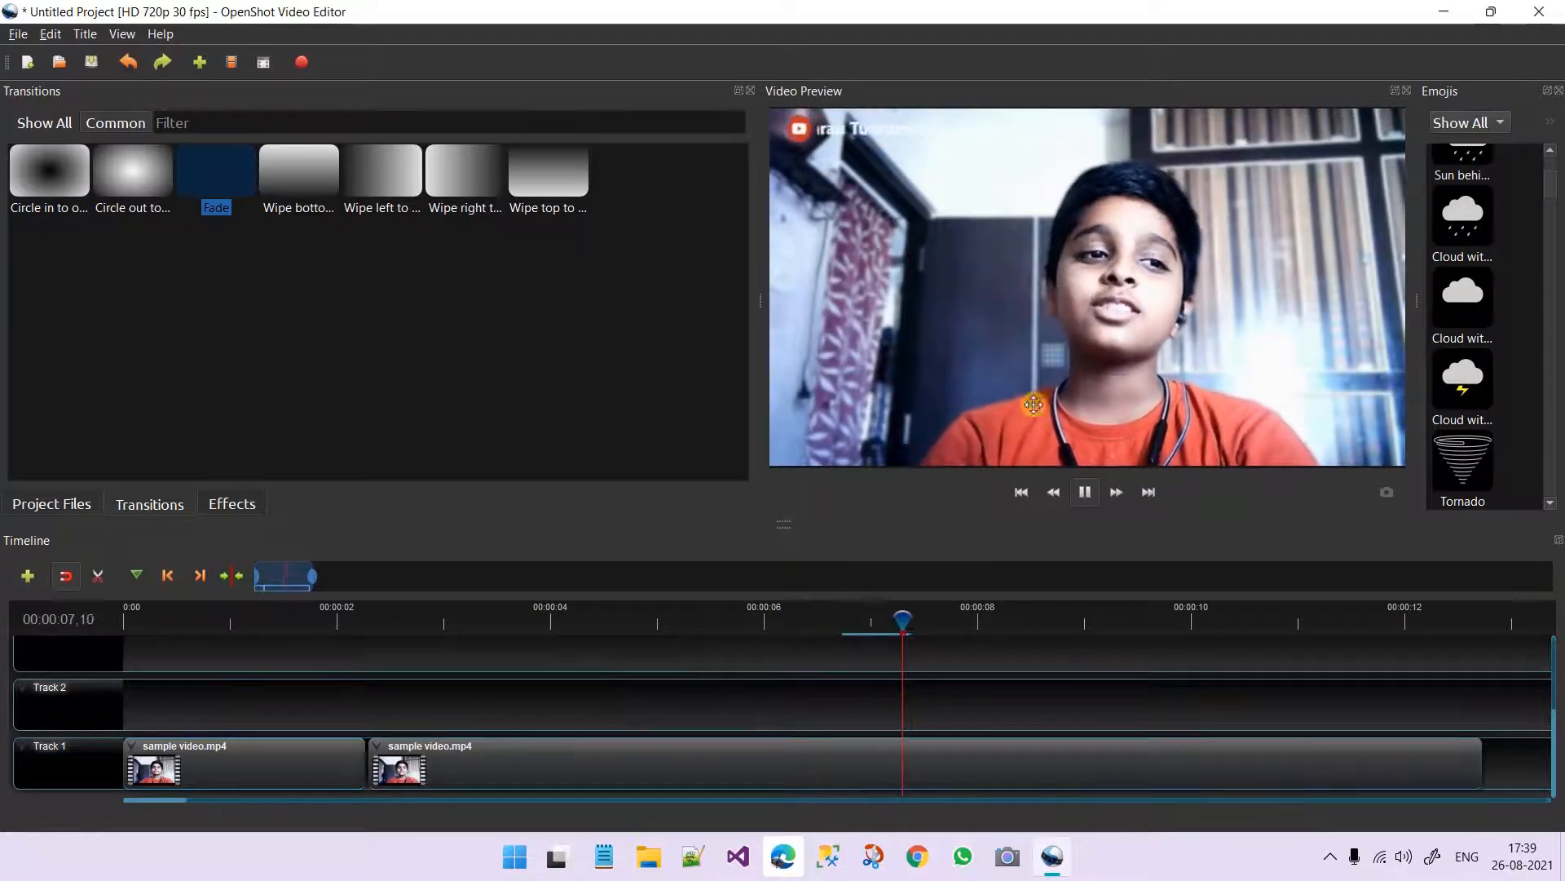
key(space)
drag(989, 625, 878, 625)
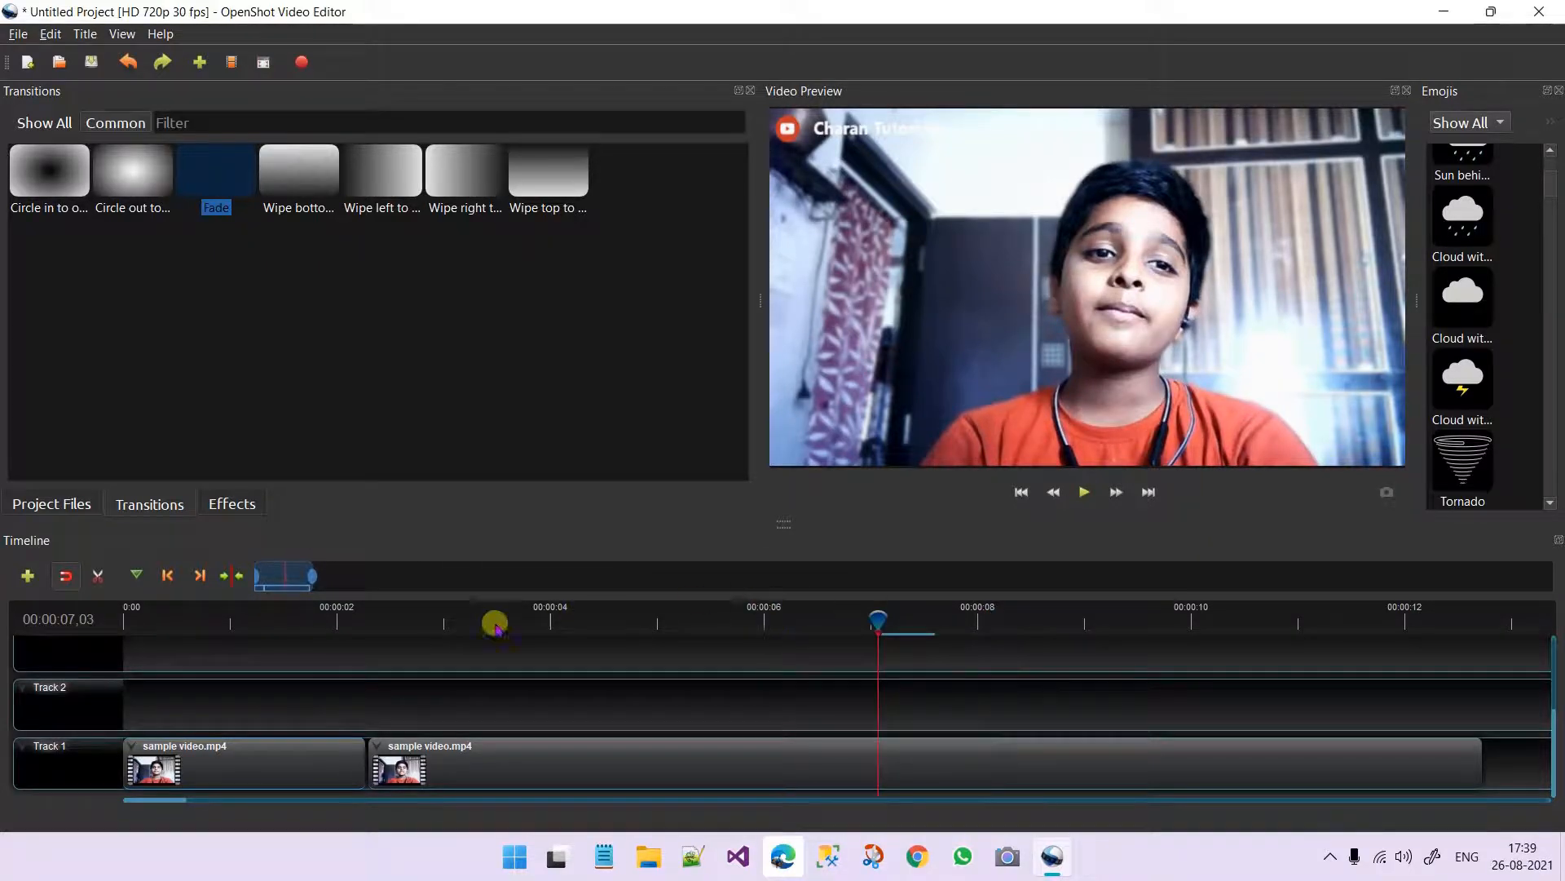
click(341, 624)
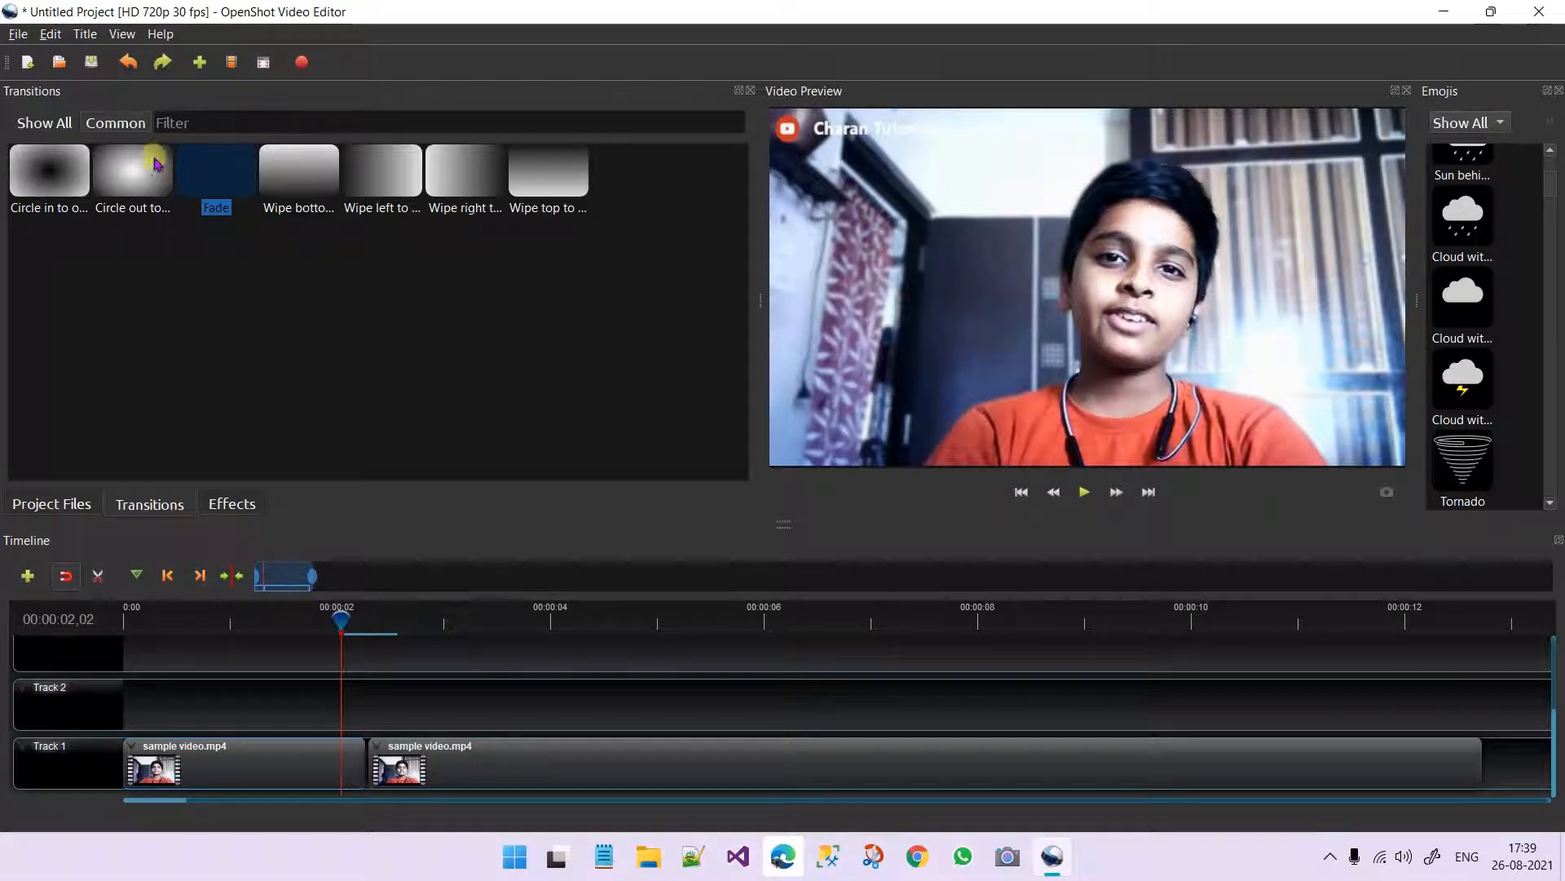
- Add the Blur effect to the second sample video clip on Track 1 and open the effect's properties
click(233, 503)
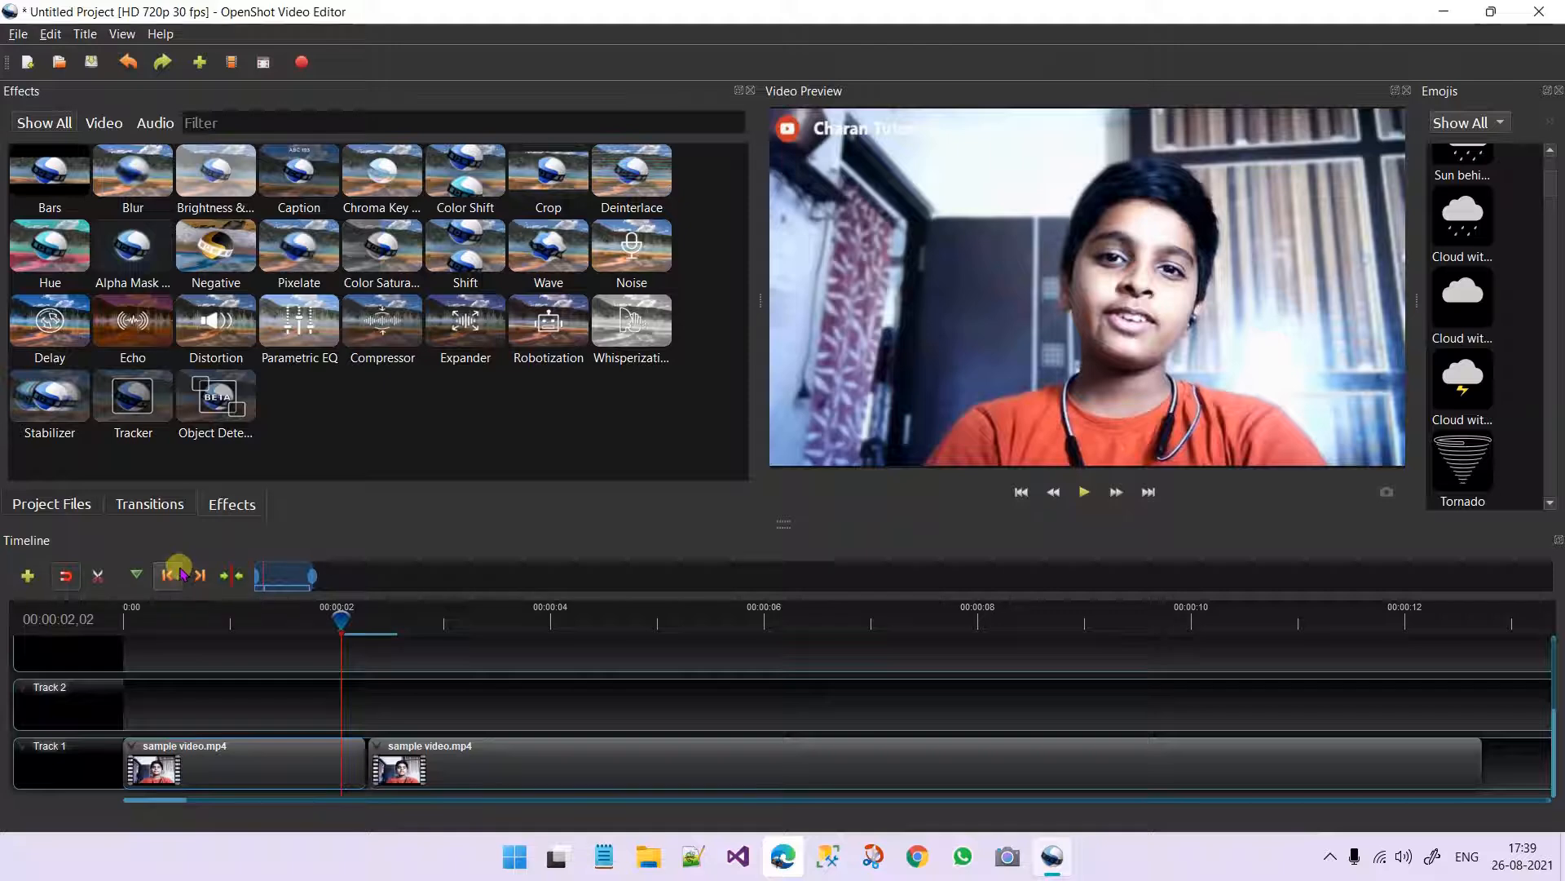
drag(135, 173, 330, 693)
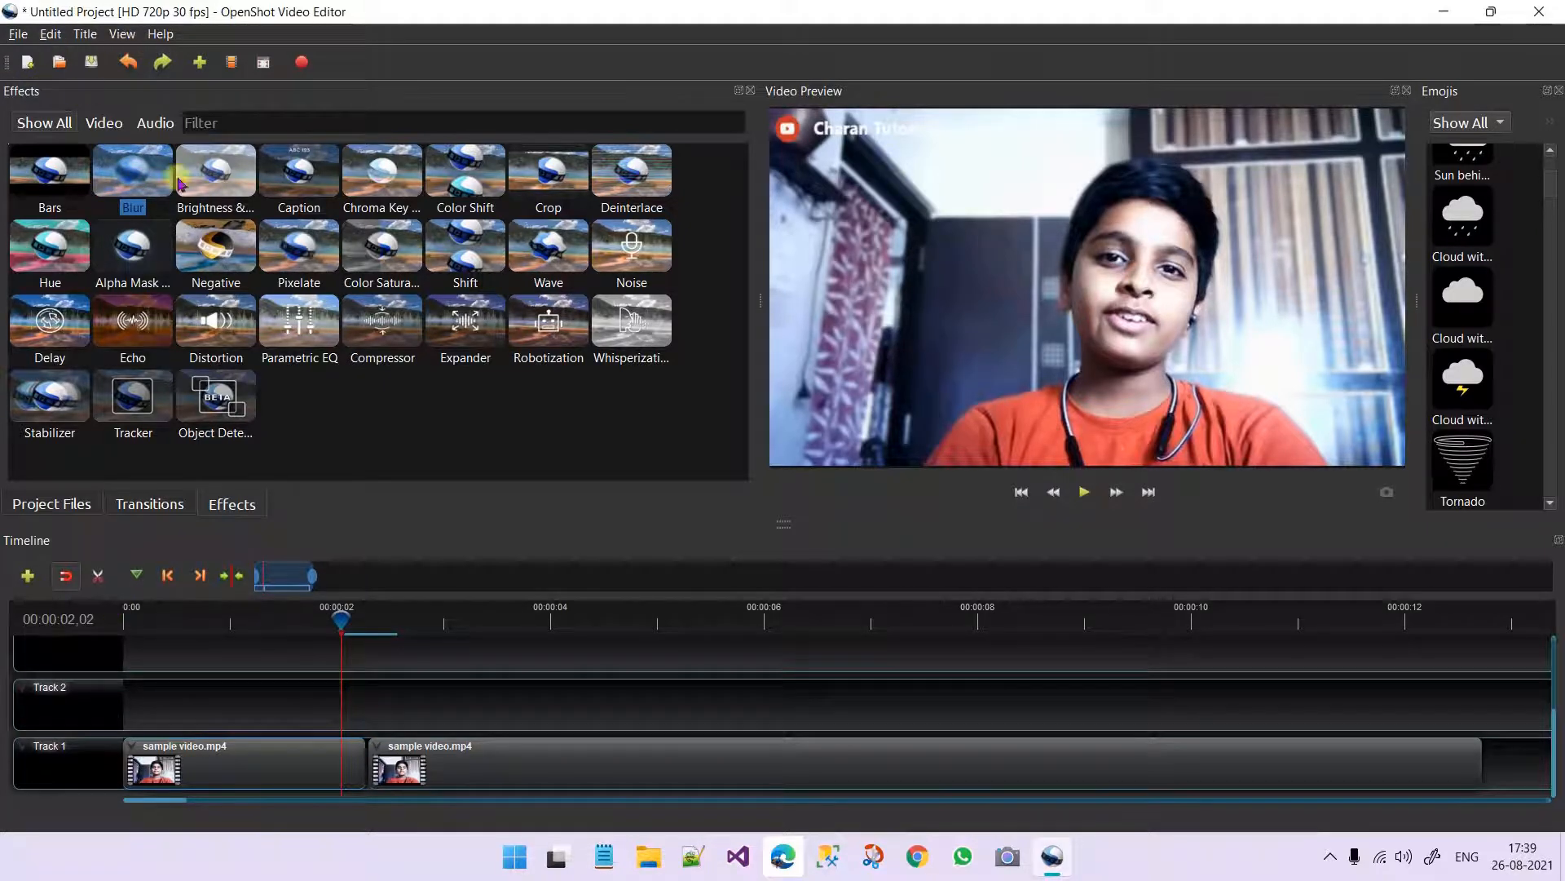
drag(140, 190, 427, 774)
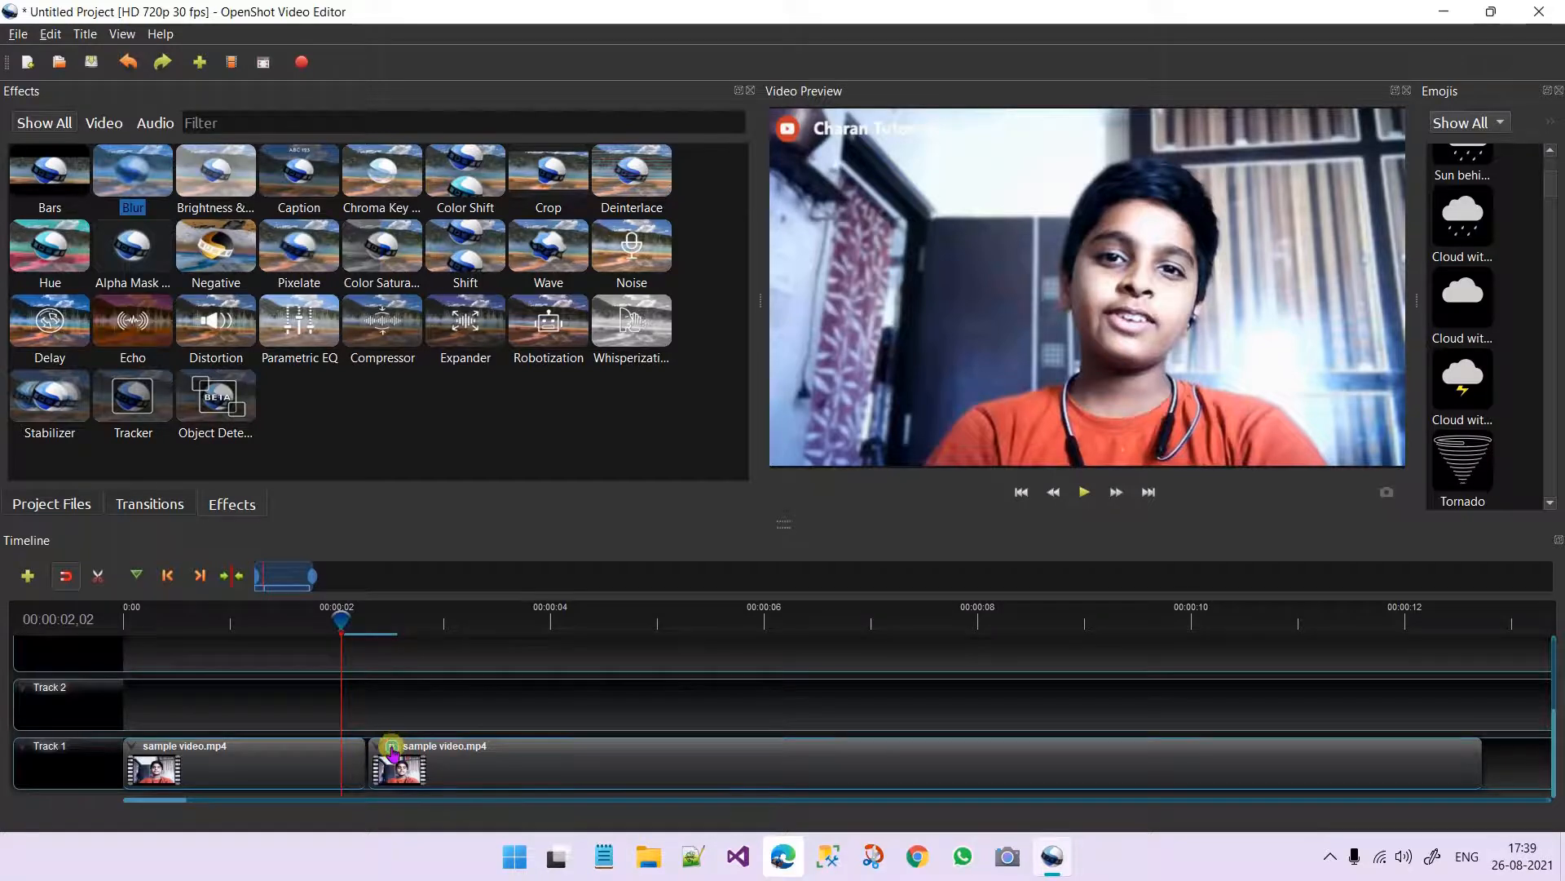
right_click(393, 750)
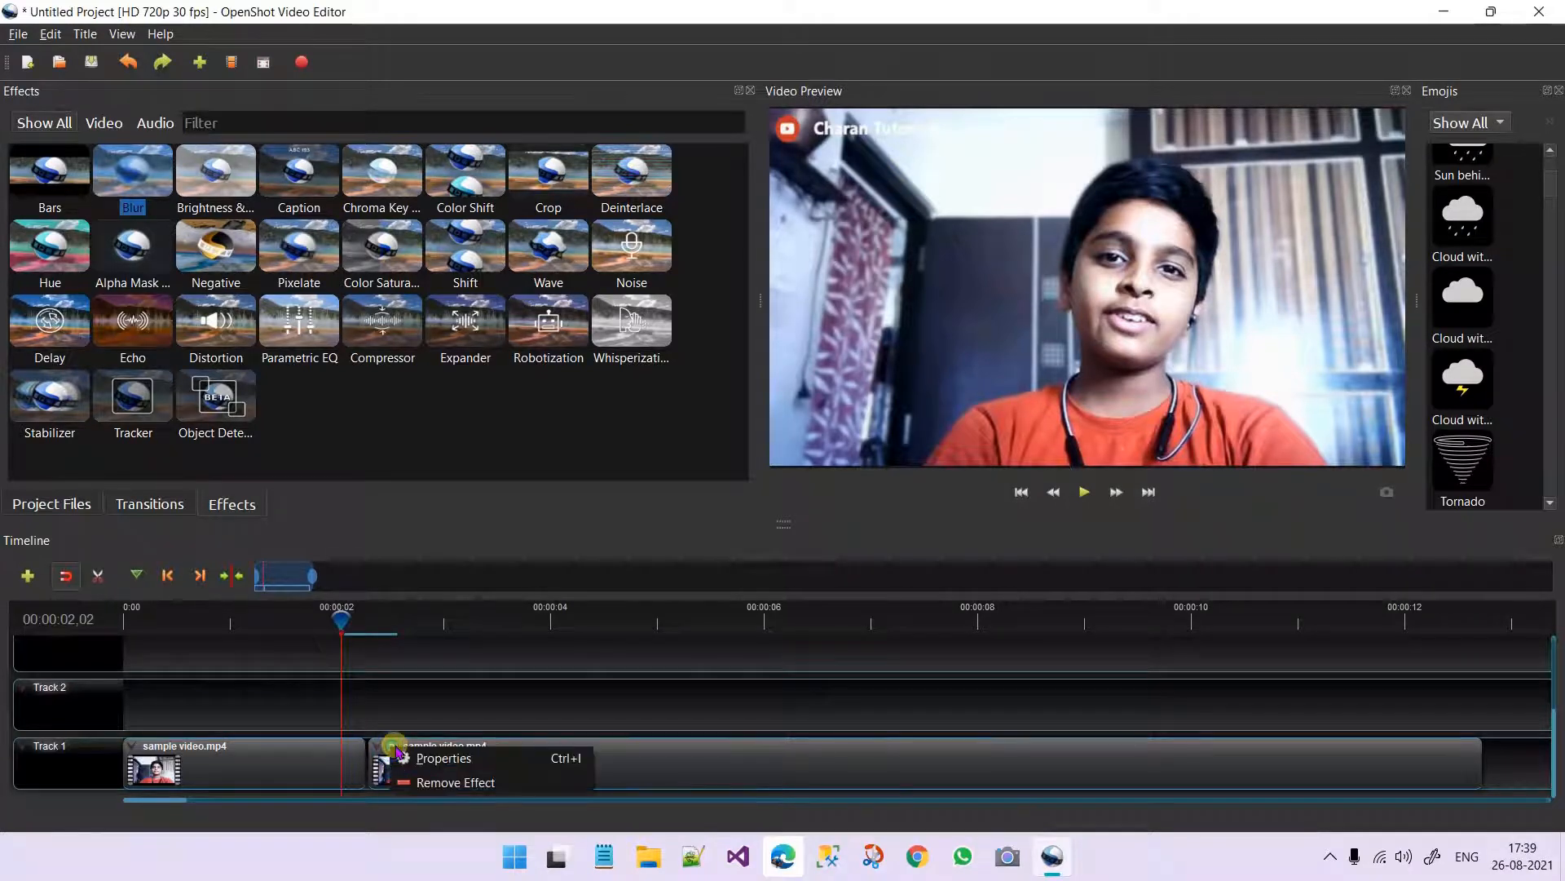
click(444, 758)
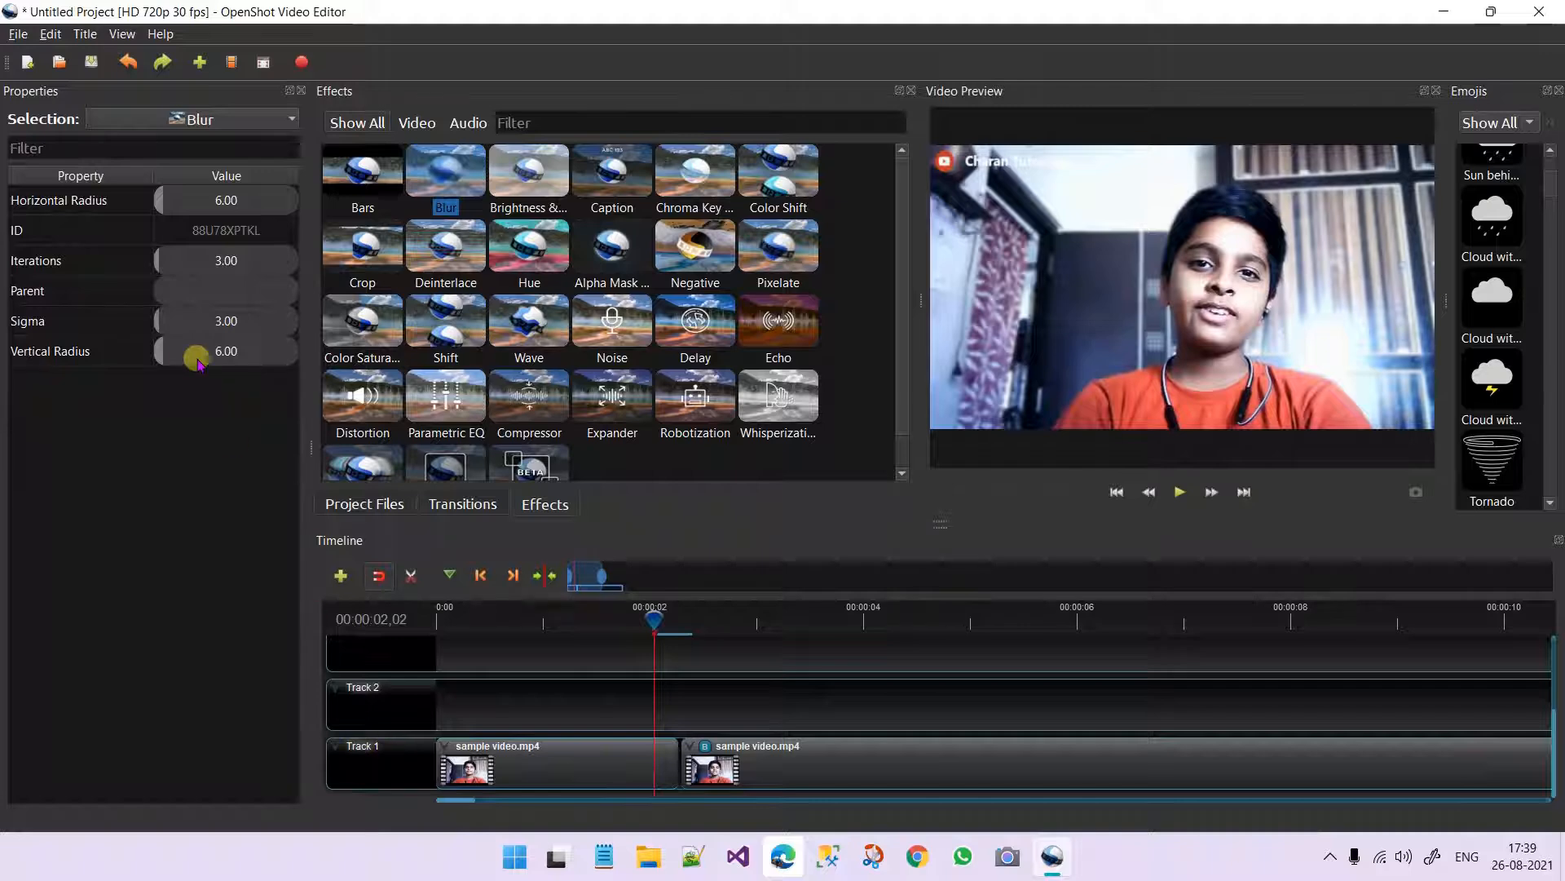
- Set the Blur effect's Horizontal Radius to 26.40 and its Iterations, Sigma and Vertical Radius to 0.00
mouse_move(184, 204)
mouse_down()
mouse_move(279, 198)
mouse_move(189, 200)
mouse_up()
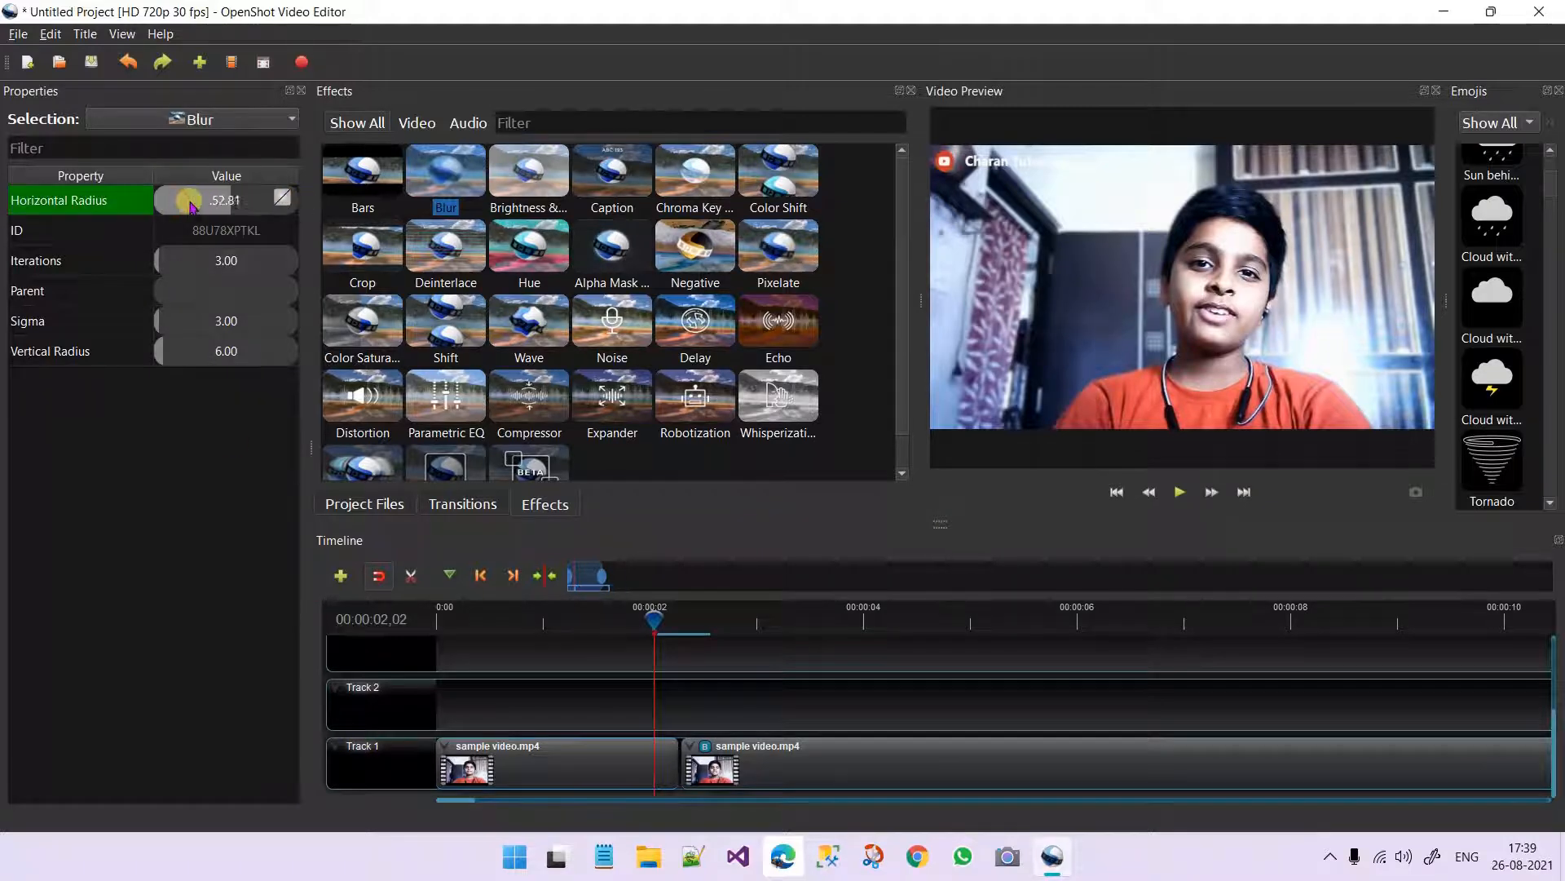
drag(184, 263, 133, 261)
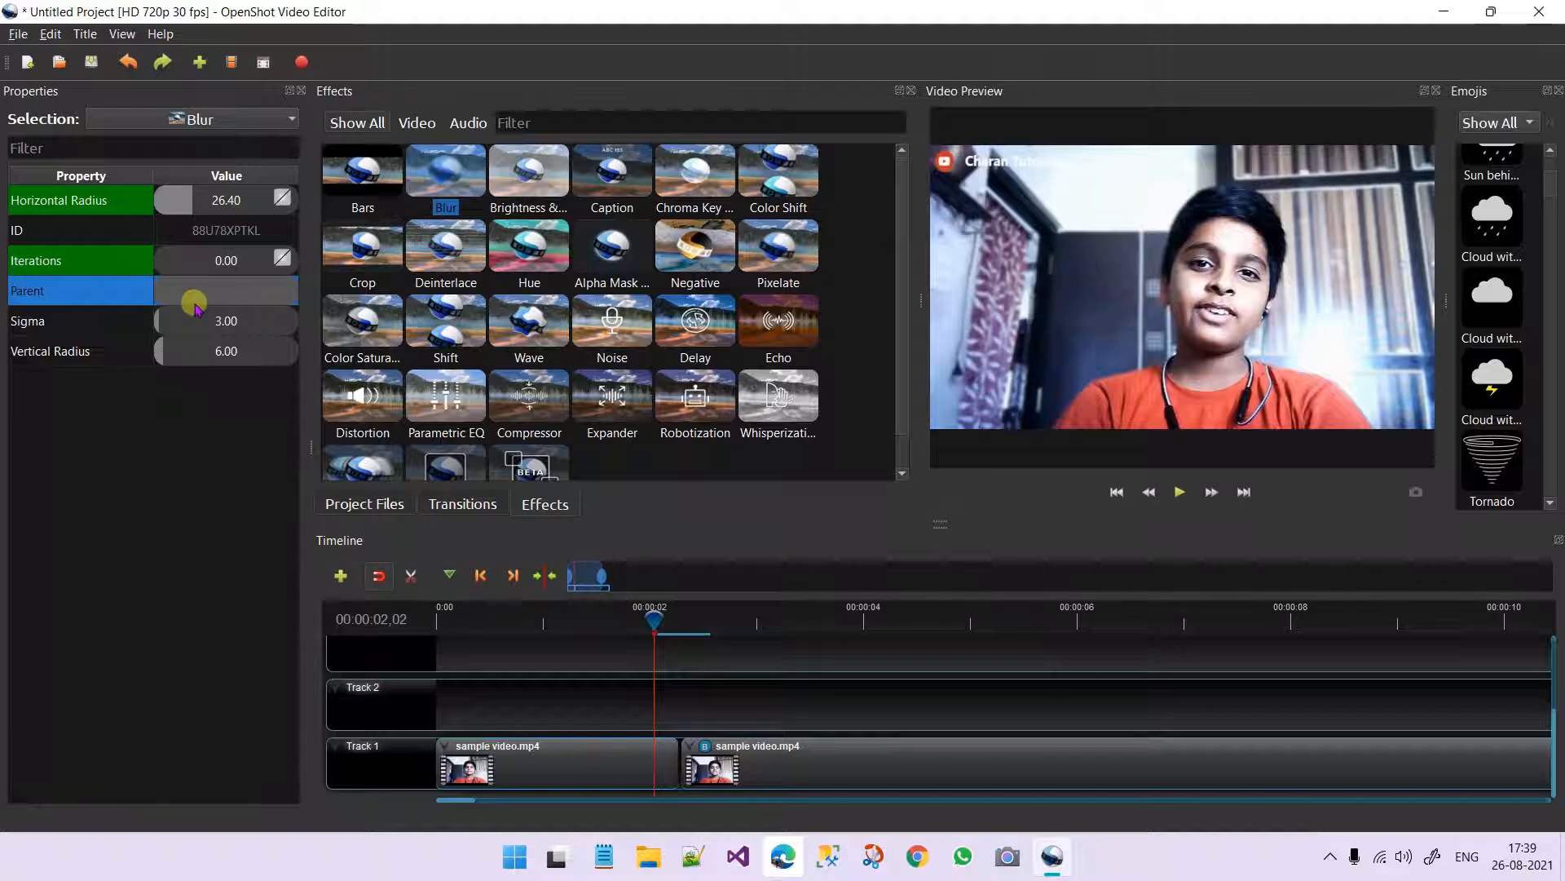
drag(188, 323, 108, 352)
click(226, 122)
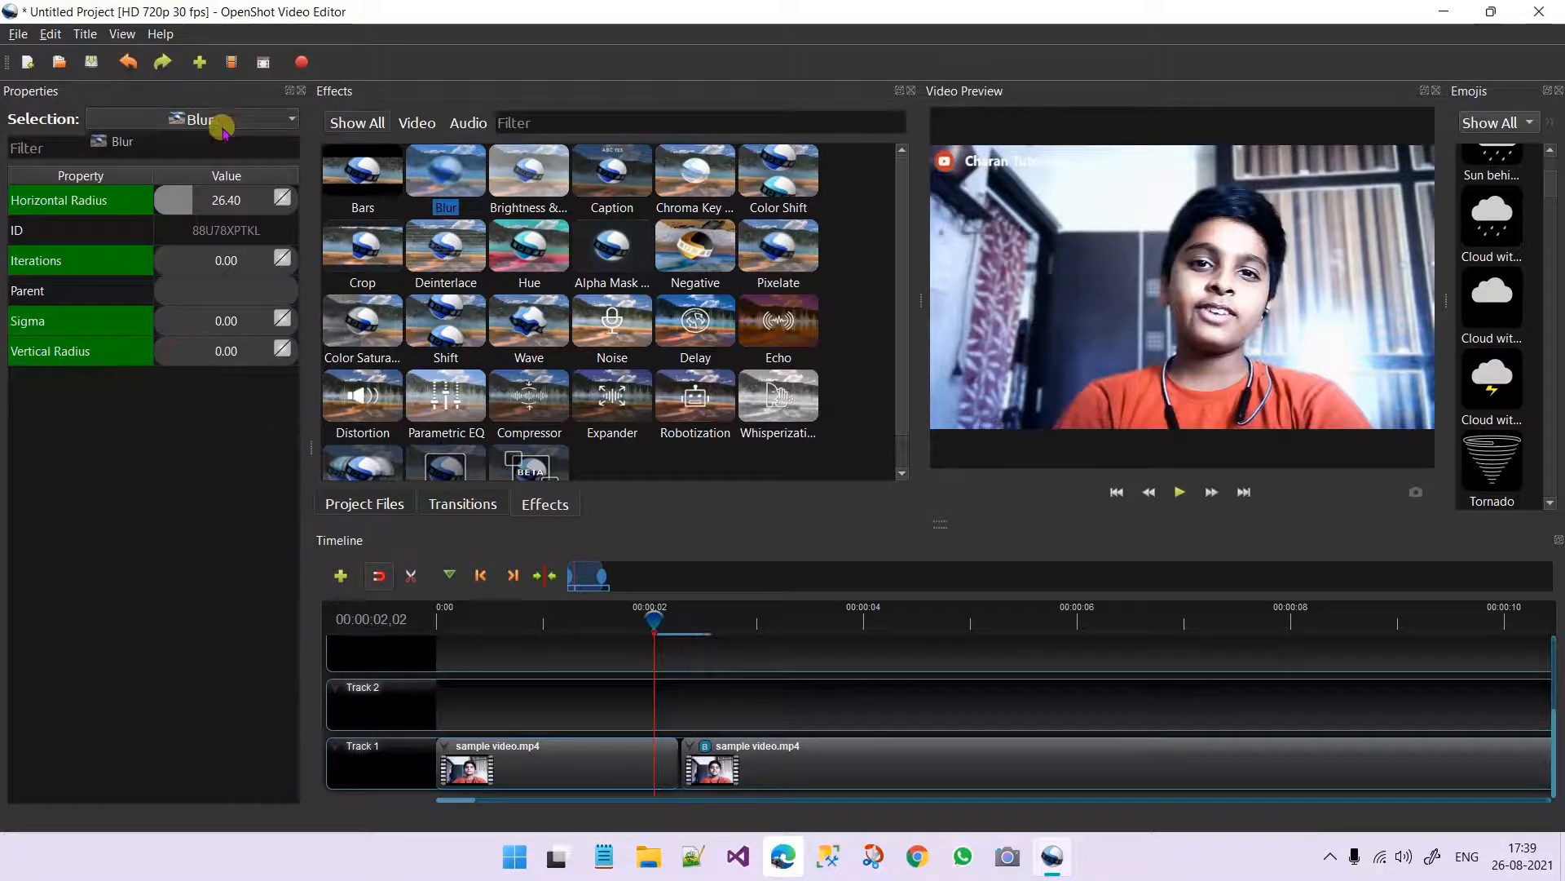
click(167, 135)
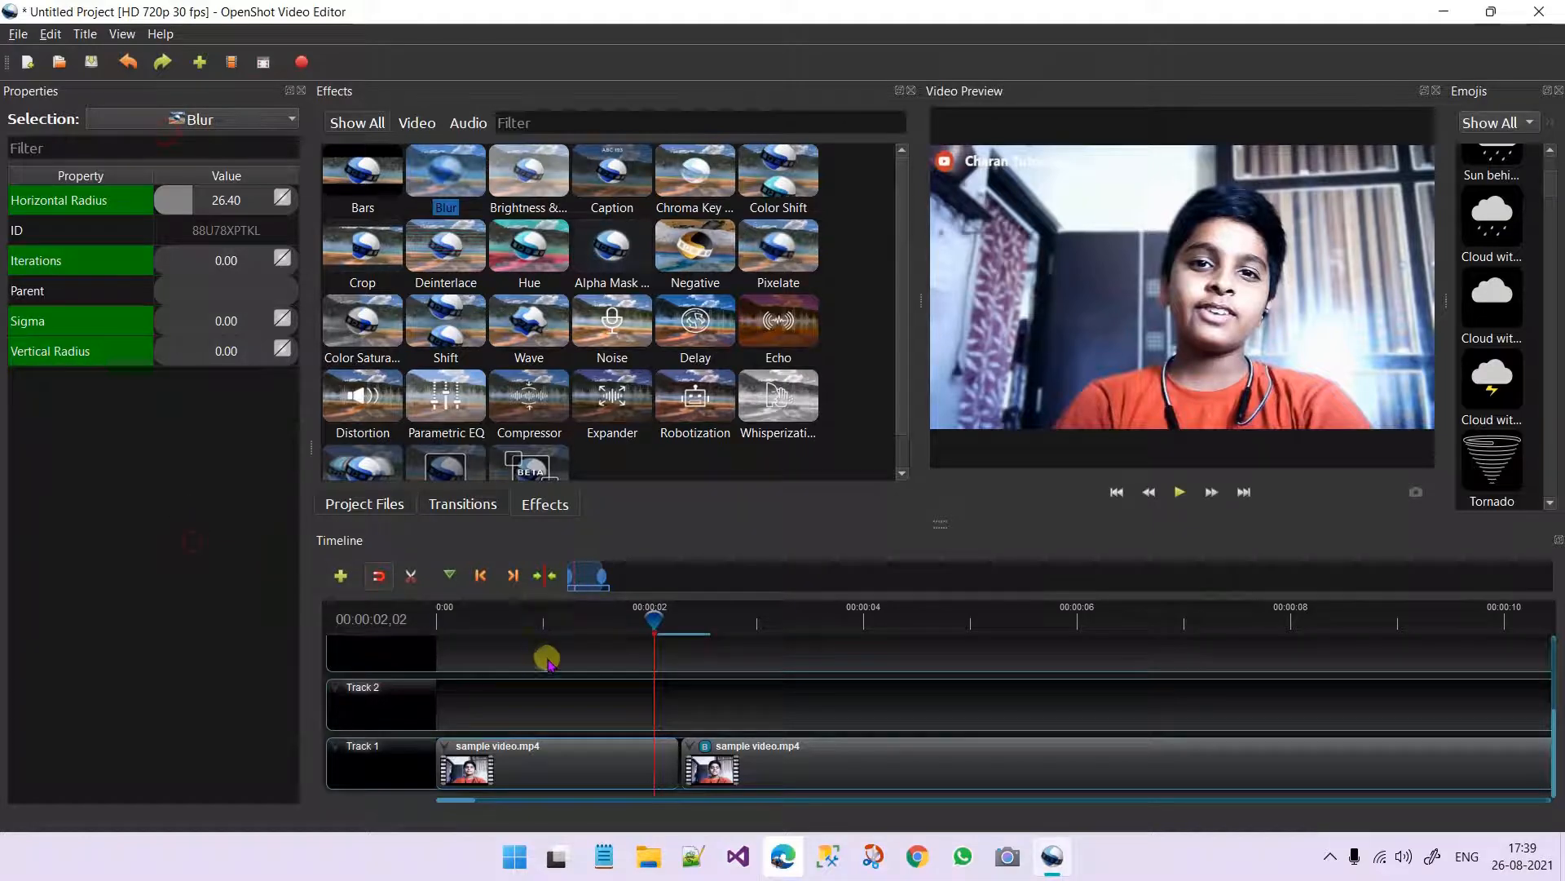
- Play the second clip up to about 4 seconds and shift its picture in the preview to Location X -0.01 and Location Y 0.02
click(706, 757)
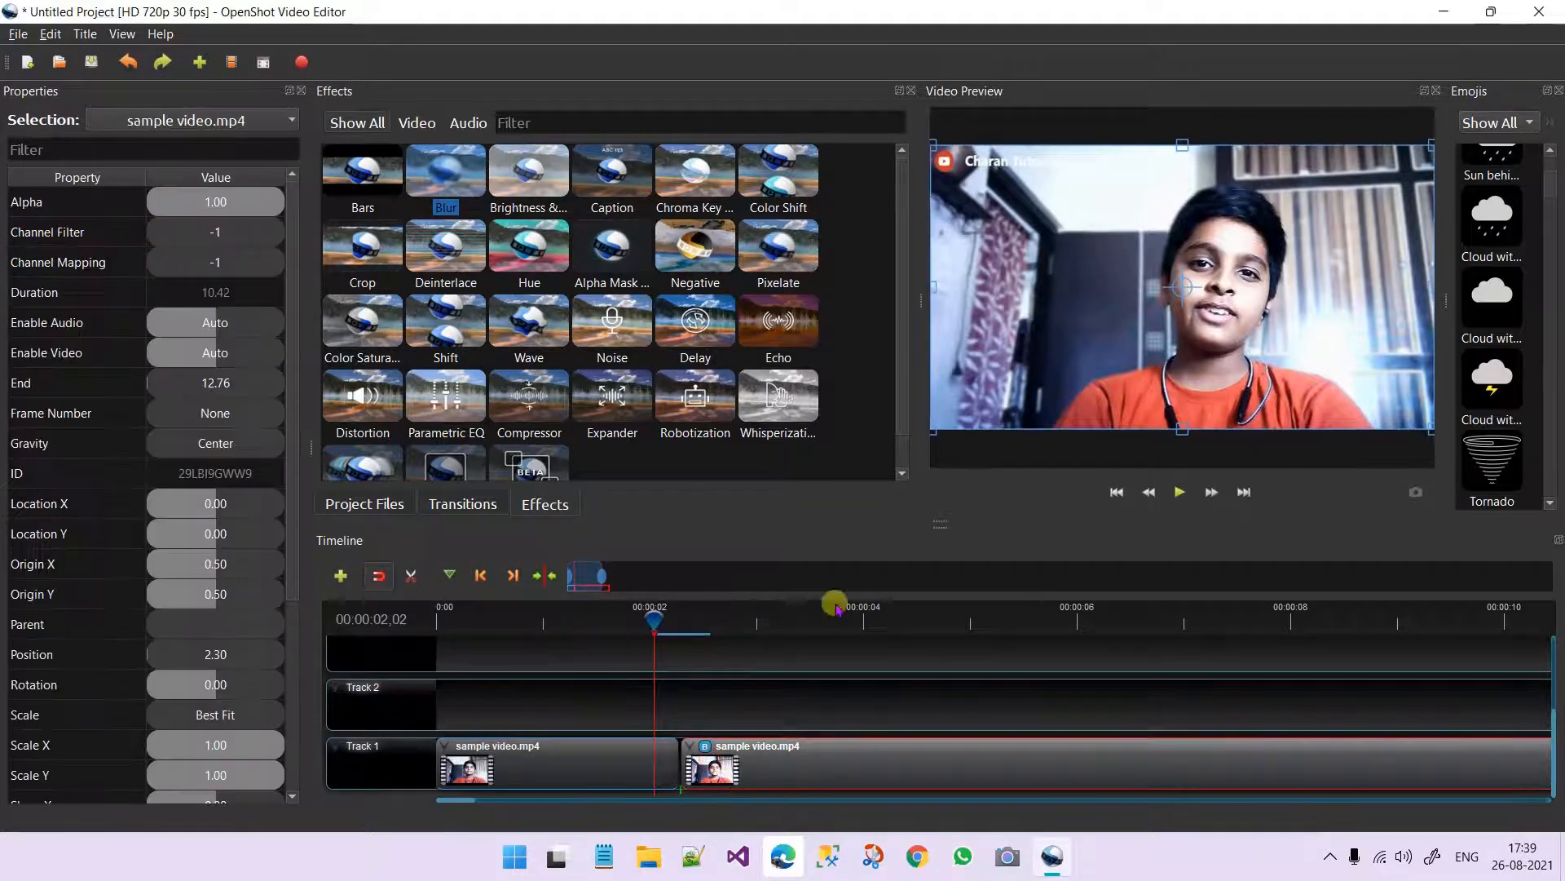
click(1178, 490)
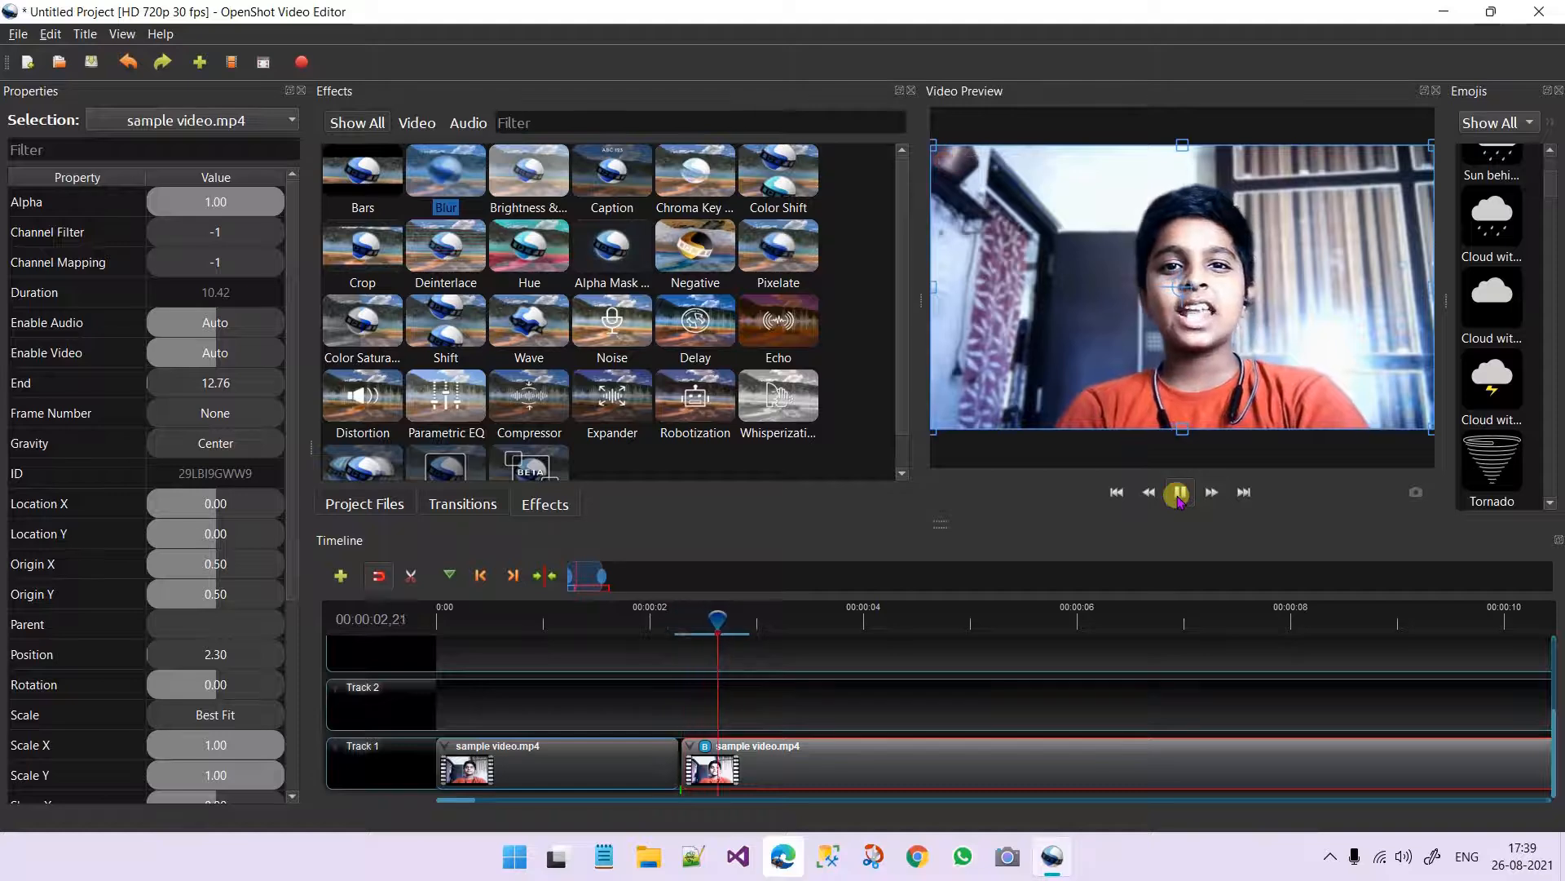
click(1179, 494)
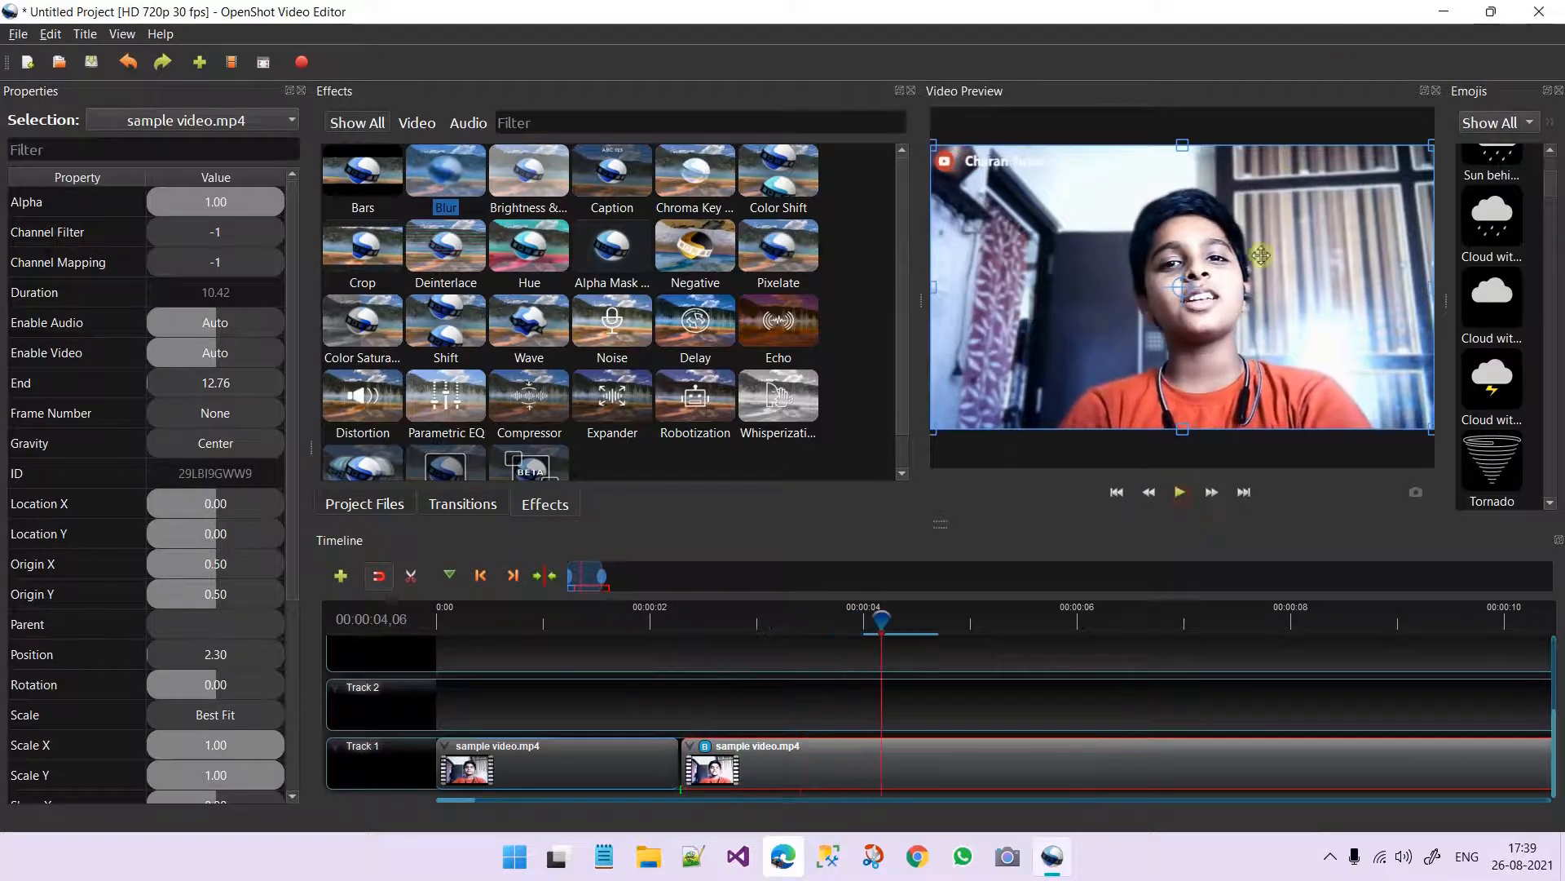
drag(1287, 221, 1287, 226)
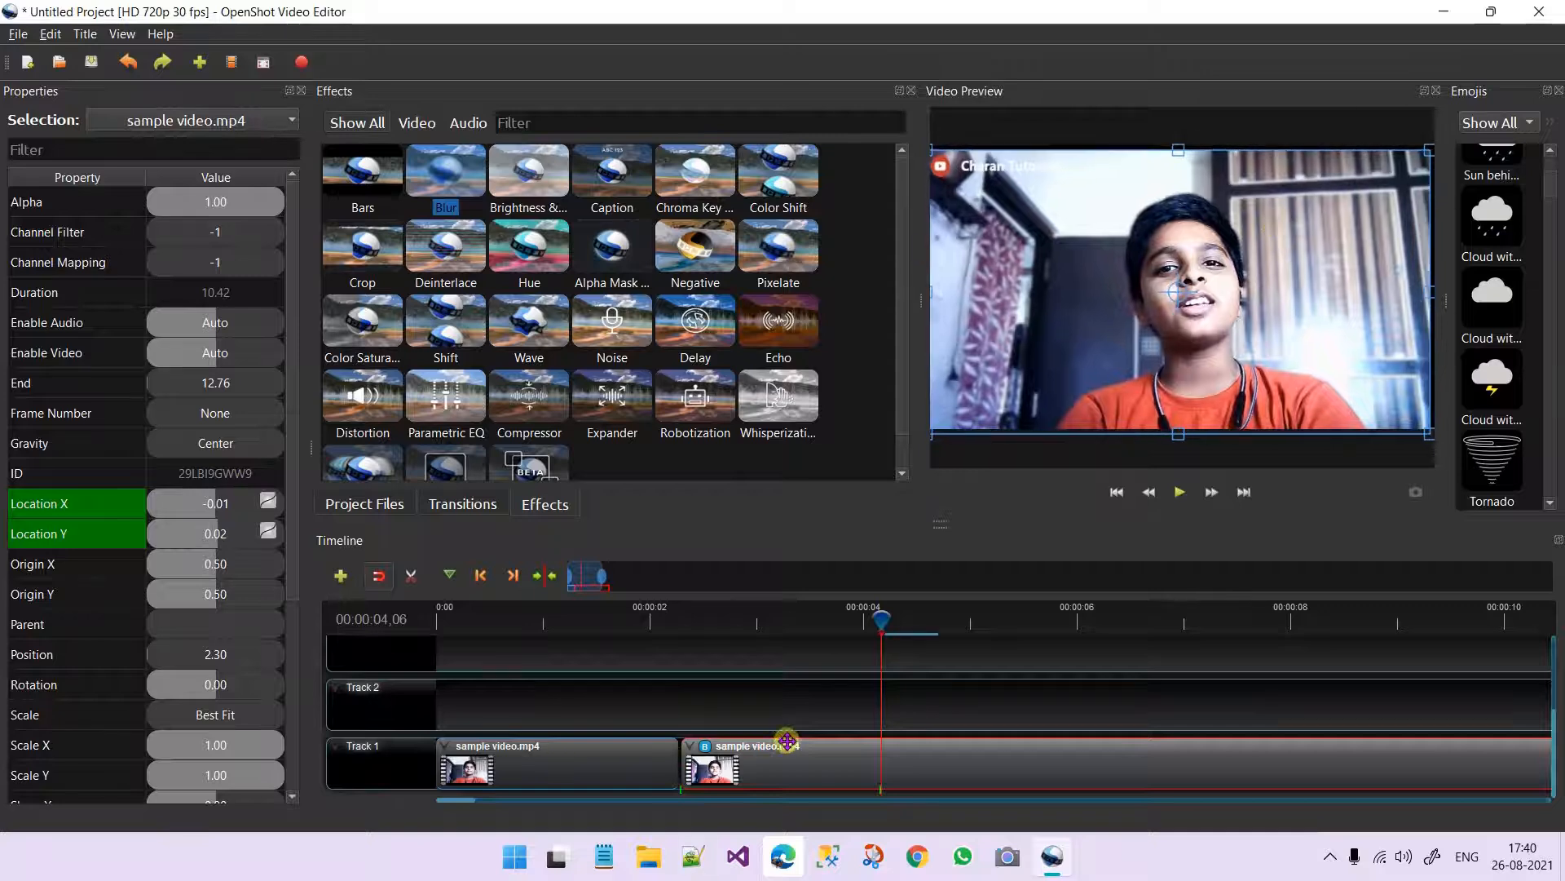
- Replace the second clip's Blur effect with Brightness & Contrast, setting Brightness to 0.01 and Contrast to 33.15
right_click(704, 749)
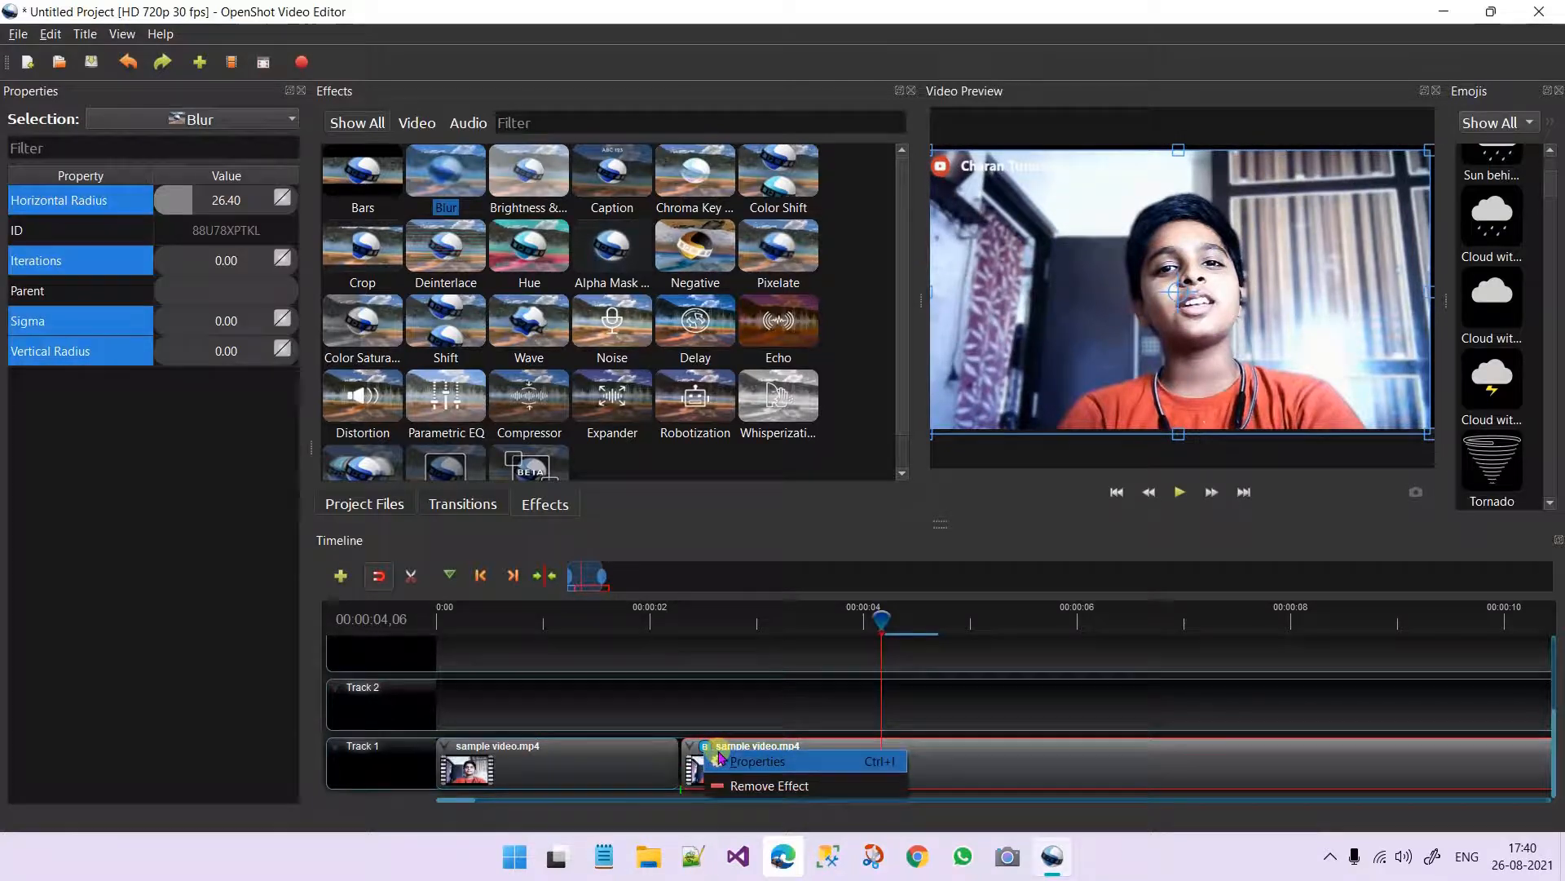
click(749, 785)
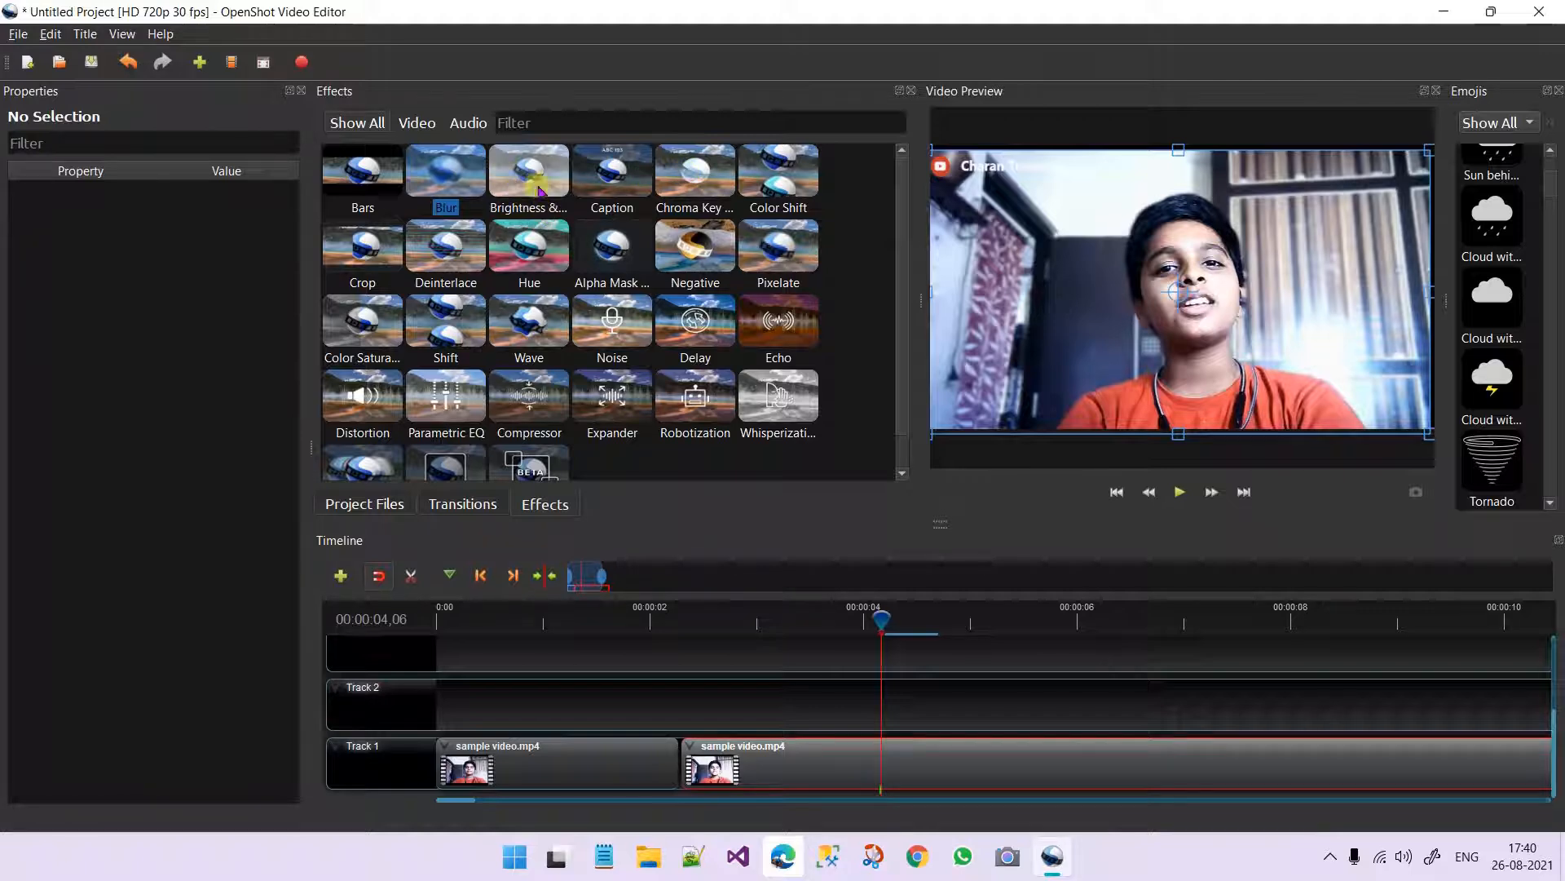
drag(538, 190, 706, 757)
right_click(703, 740)
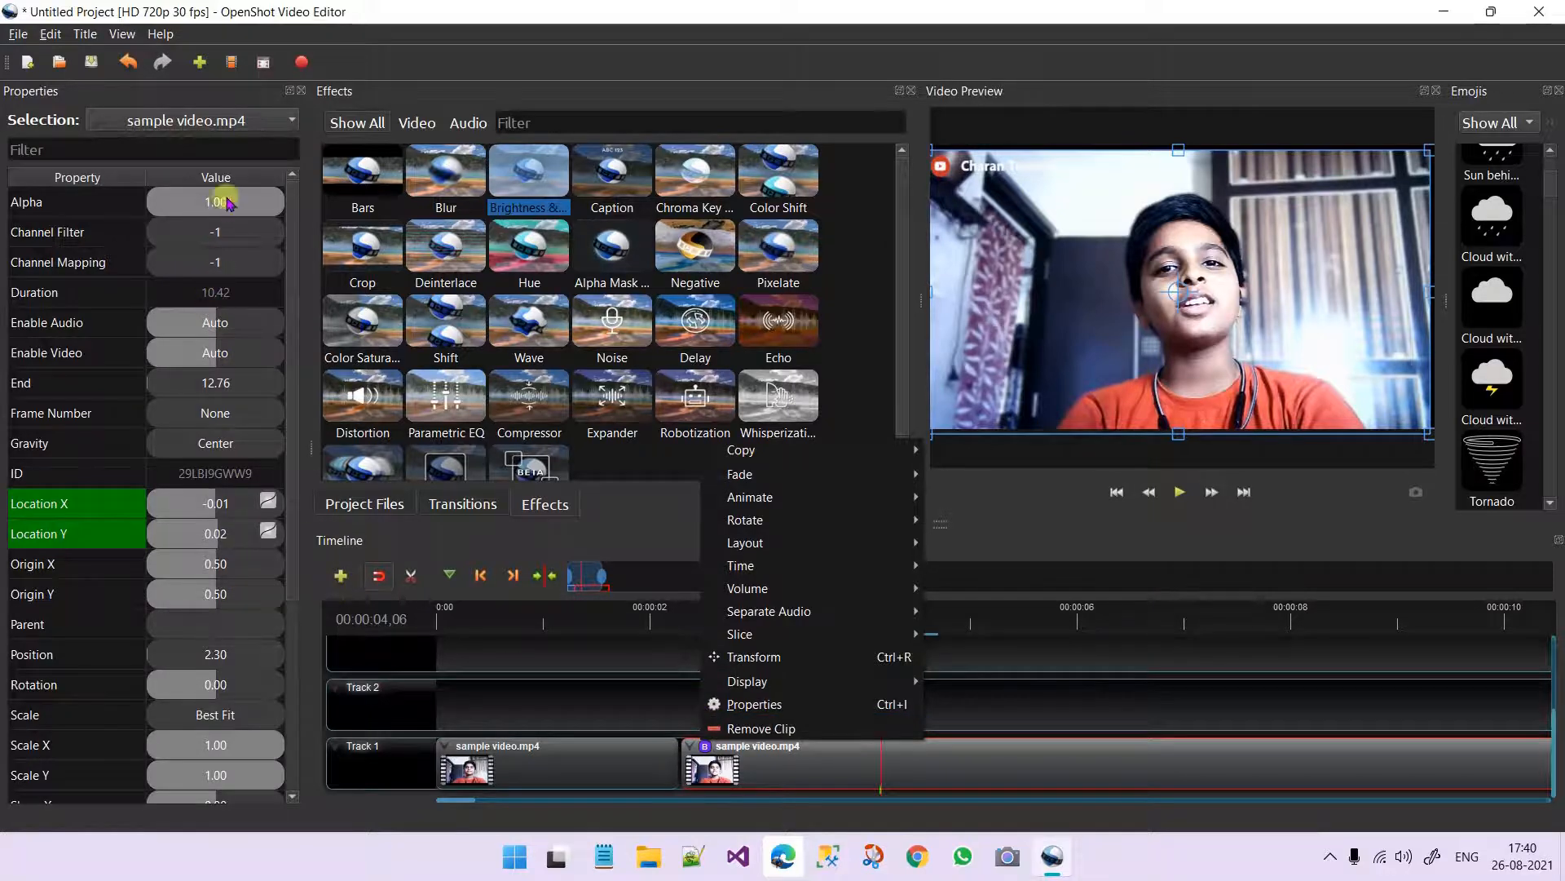
click(647, 685)
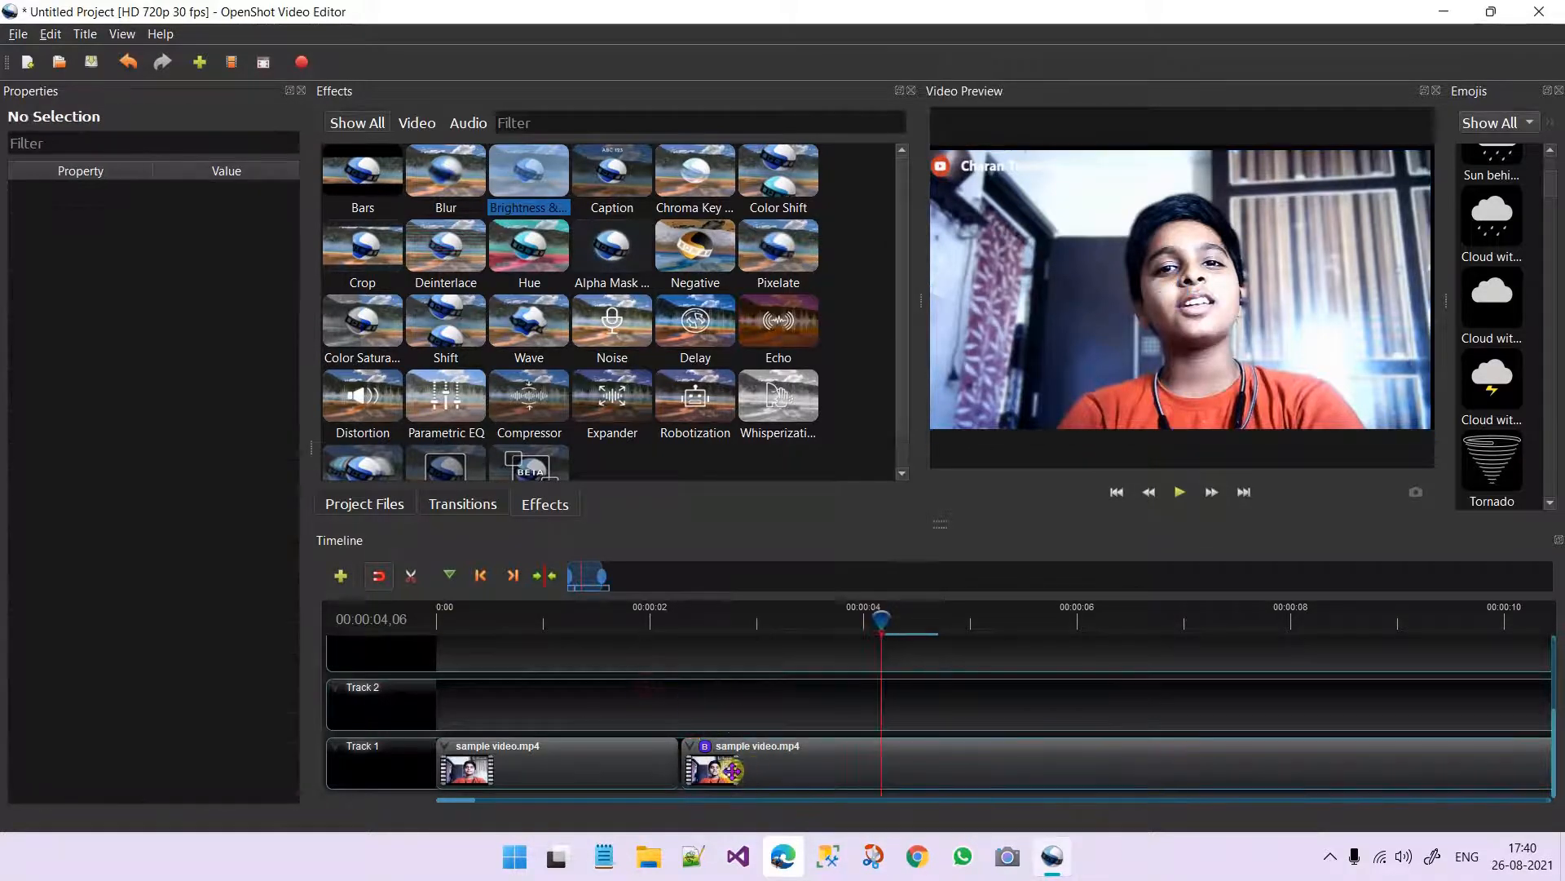
click(706, 747)
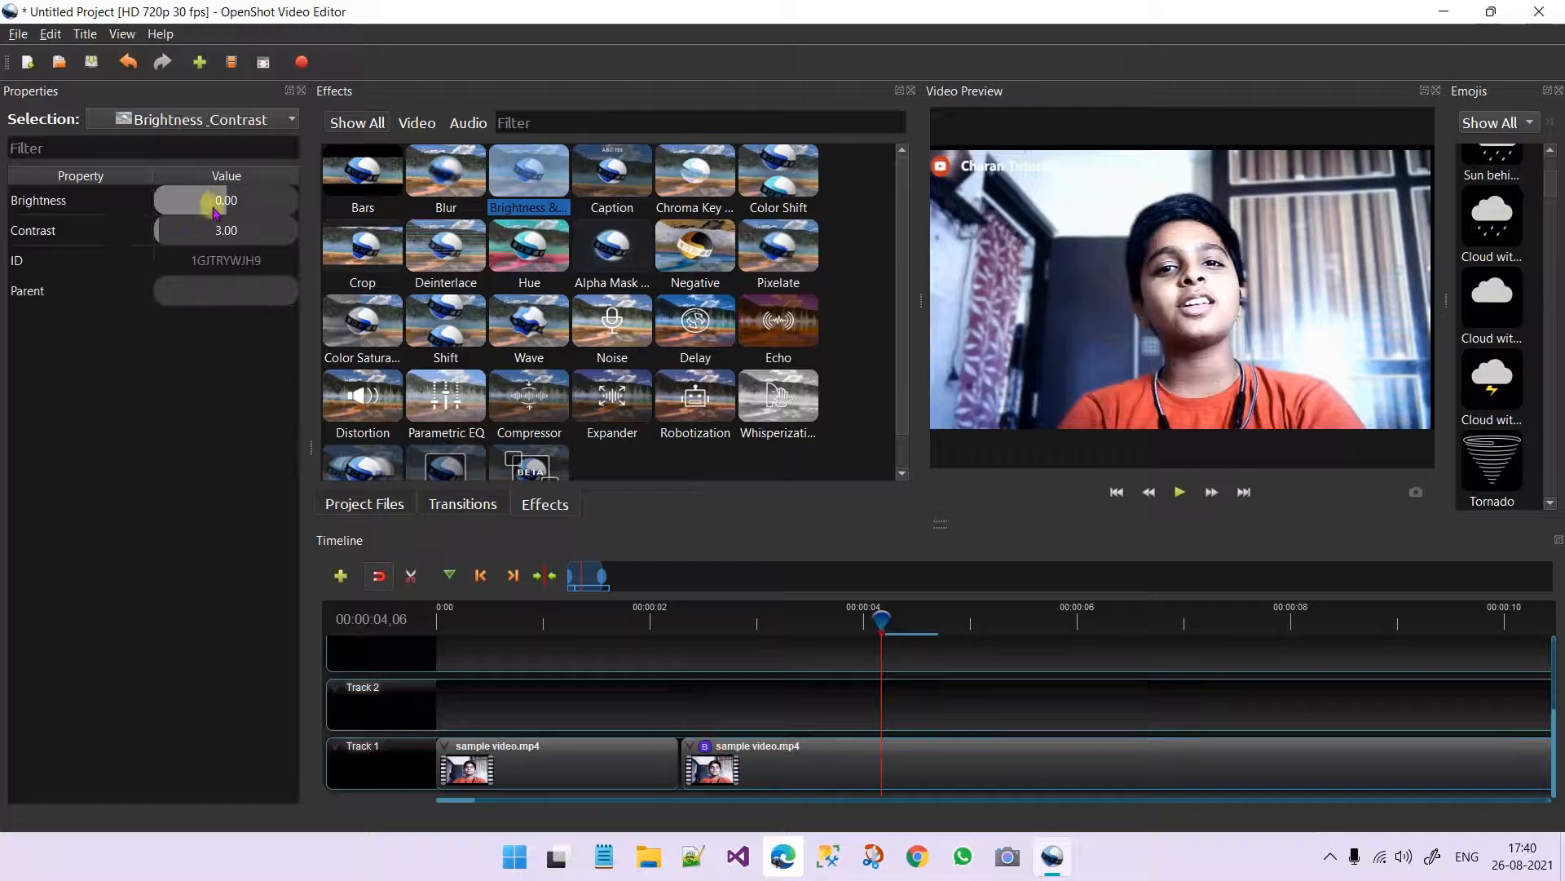
drag(210, 199, 193, 238)
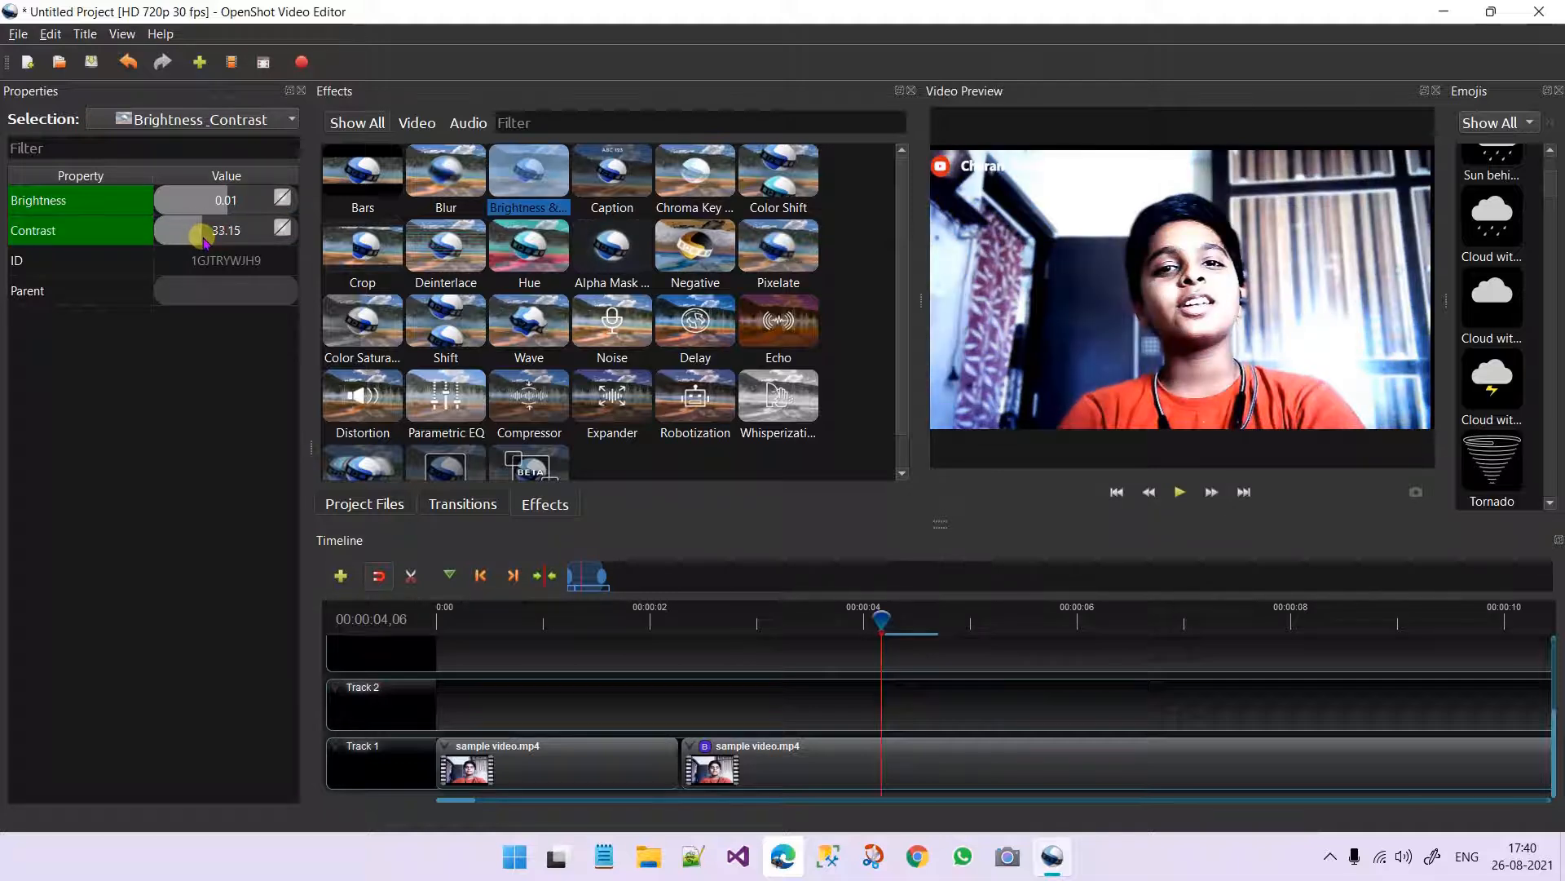
click(194, 291)
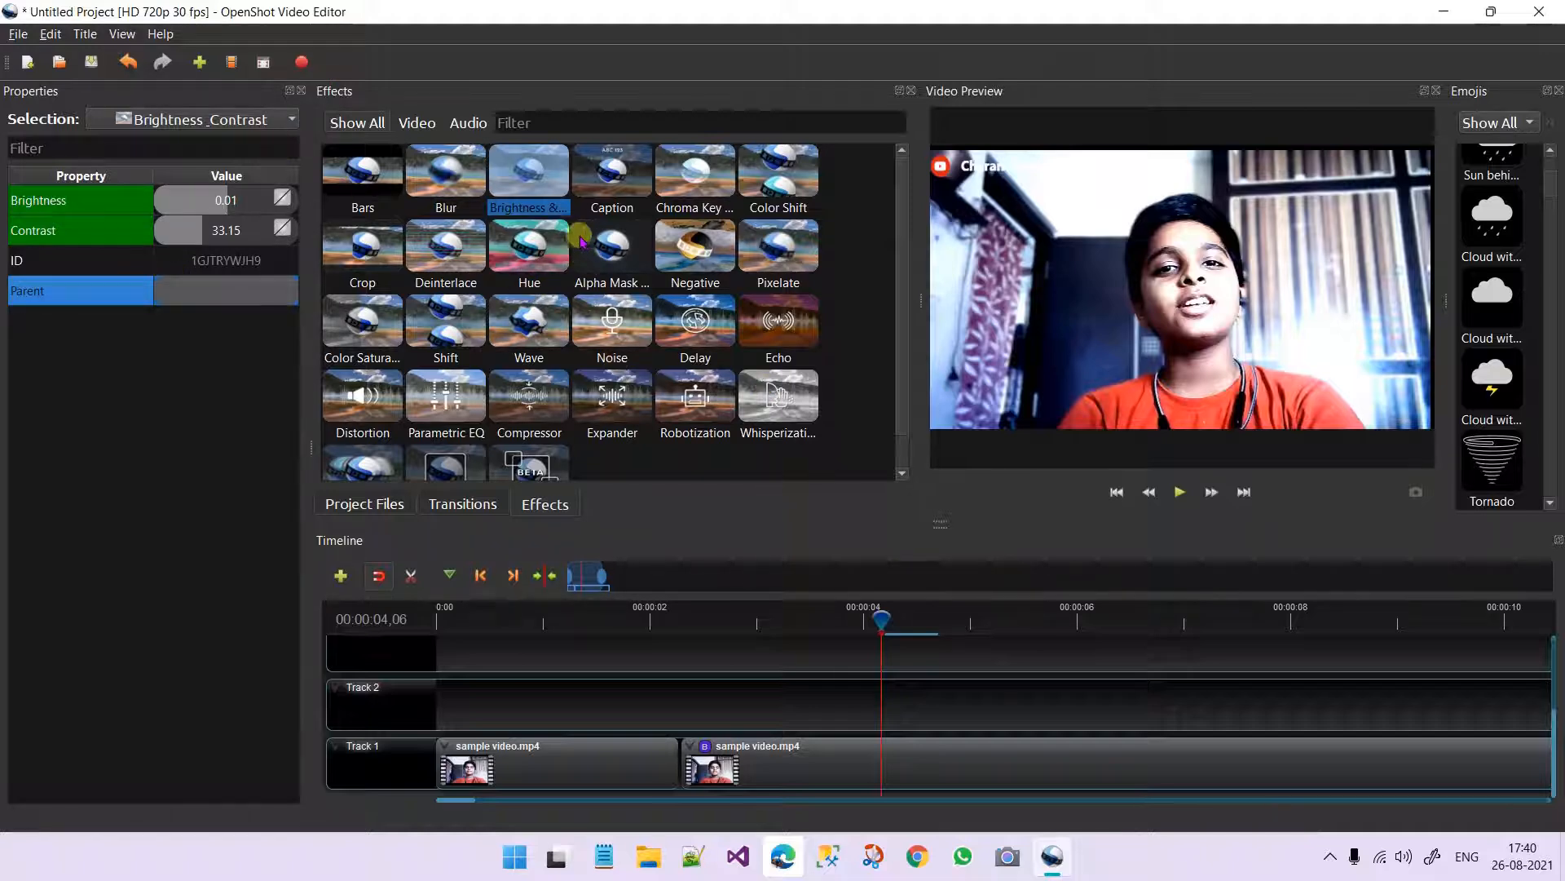
- Add the Caption effect to the second clip on Track 1 and open the effect's properties
drag(616, 186, 718, 746)
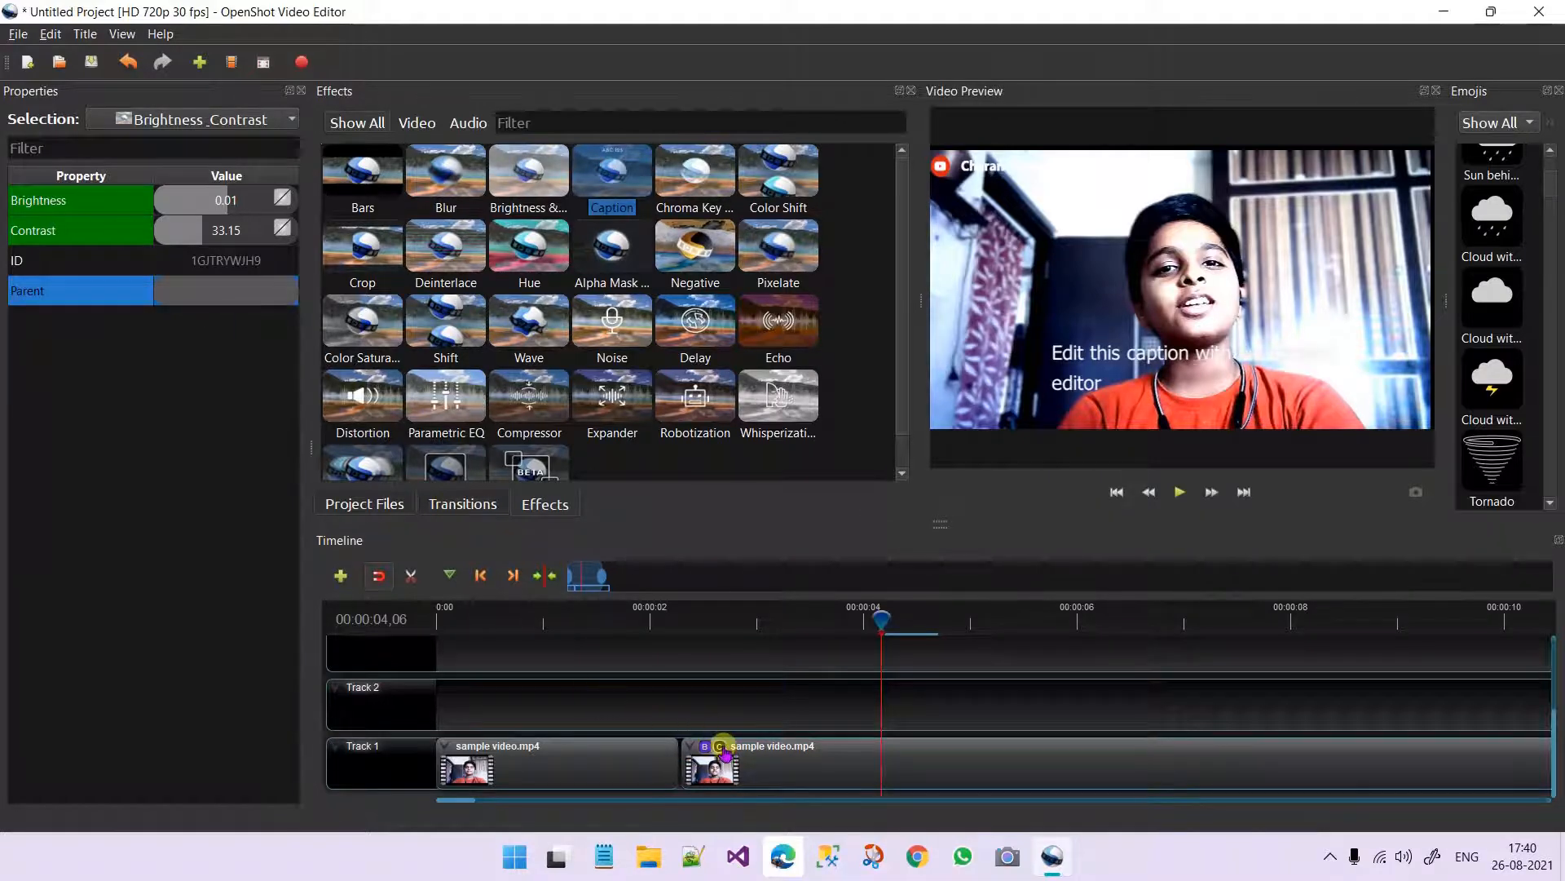
click(720, 746)
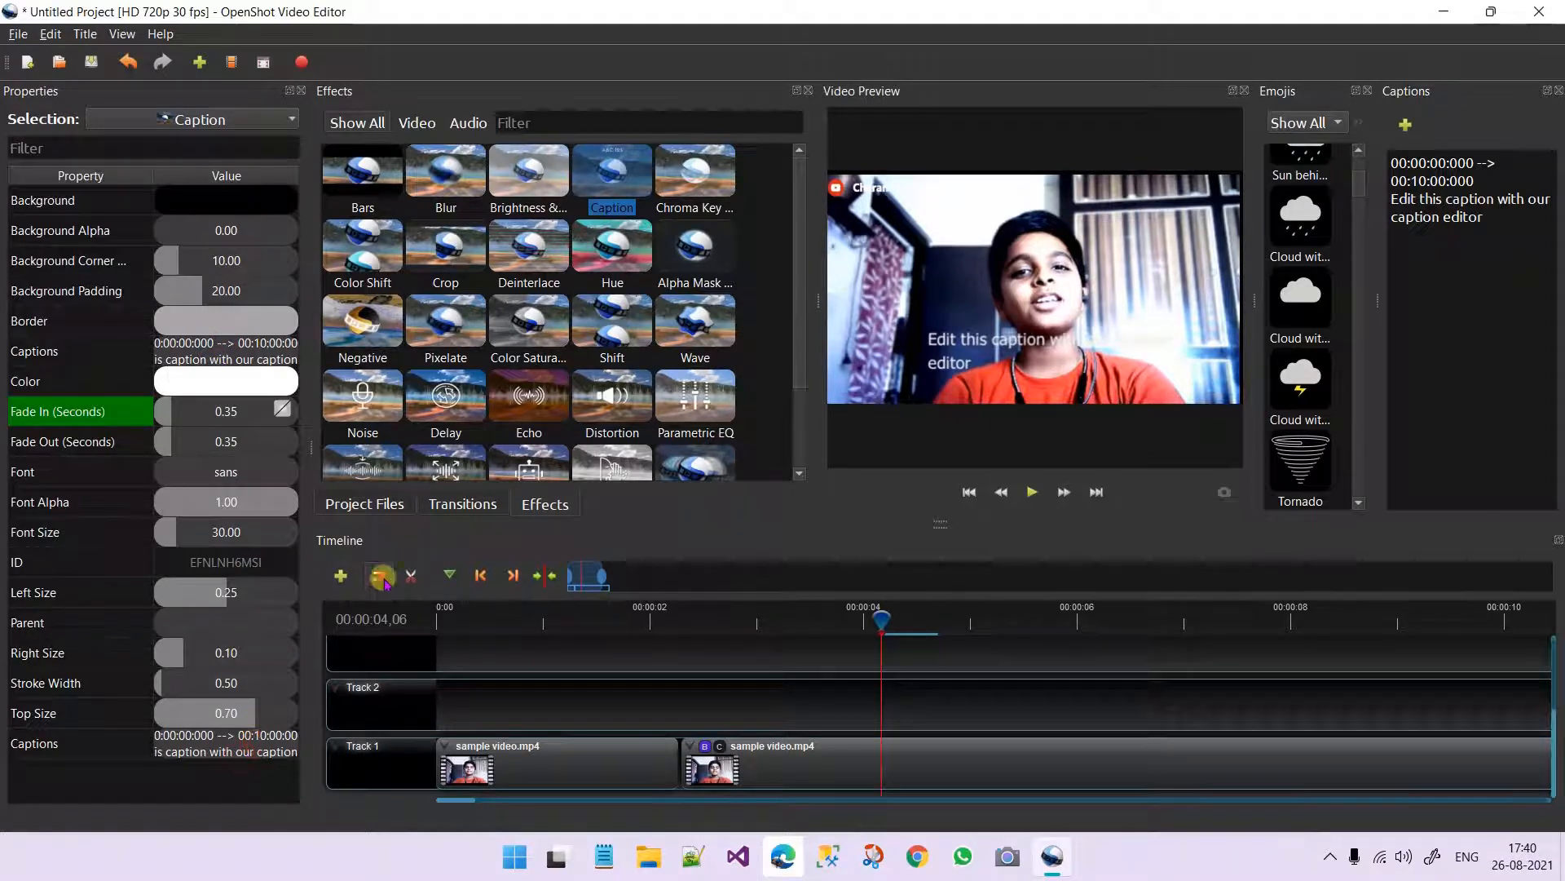
- Remove the Caption and Brightness & Contrast effects from the second clip on Track 1
right_click(724, 754)
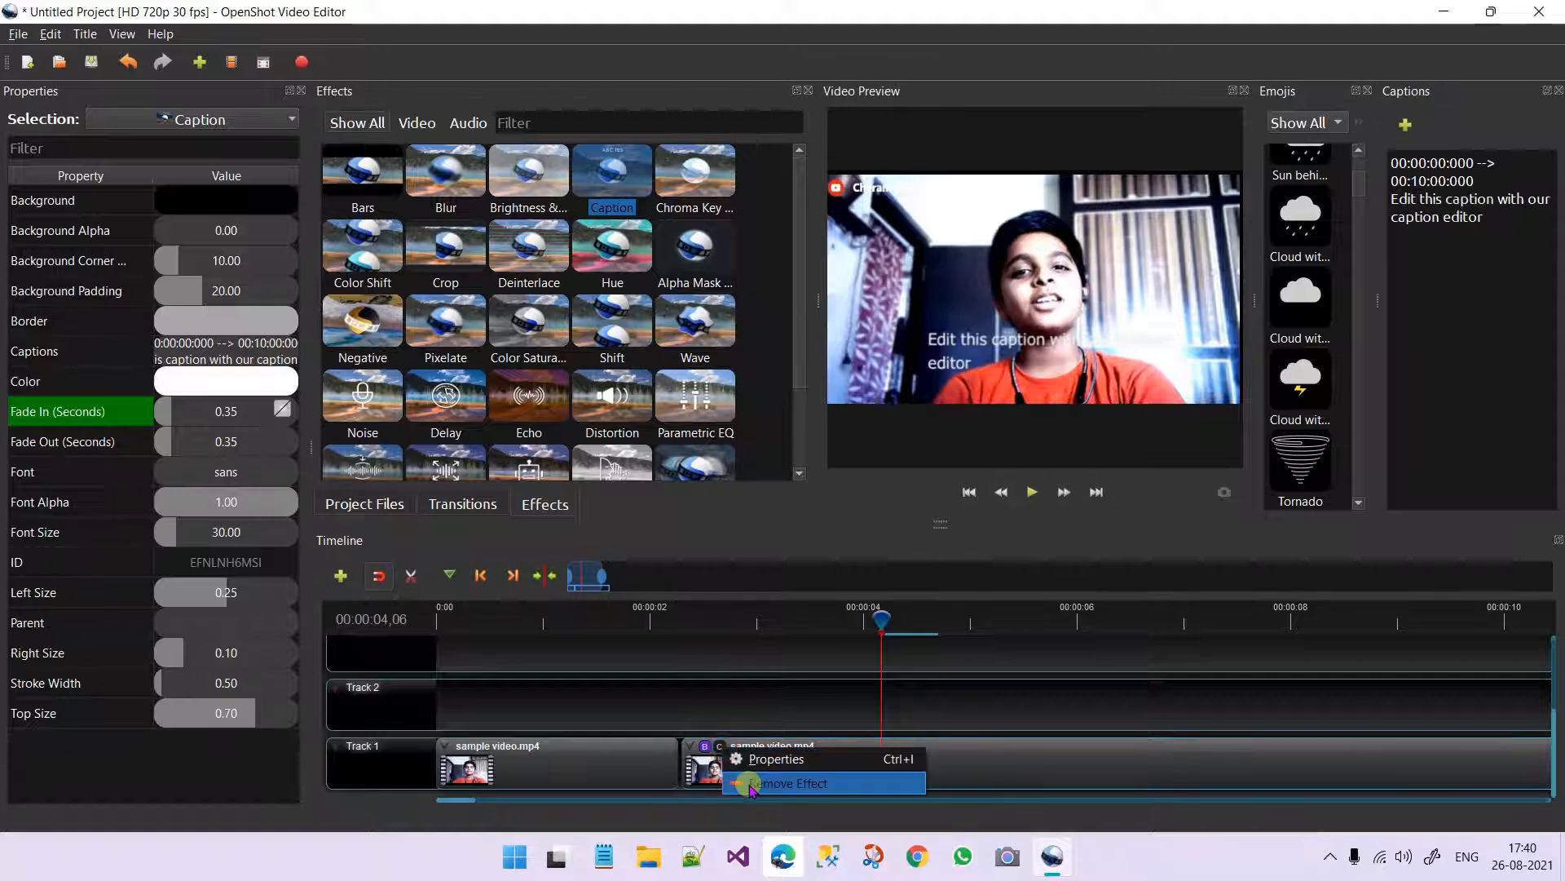
click(758, 775)
right_click(707, 751)
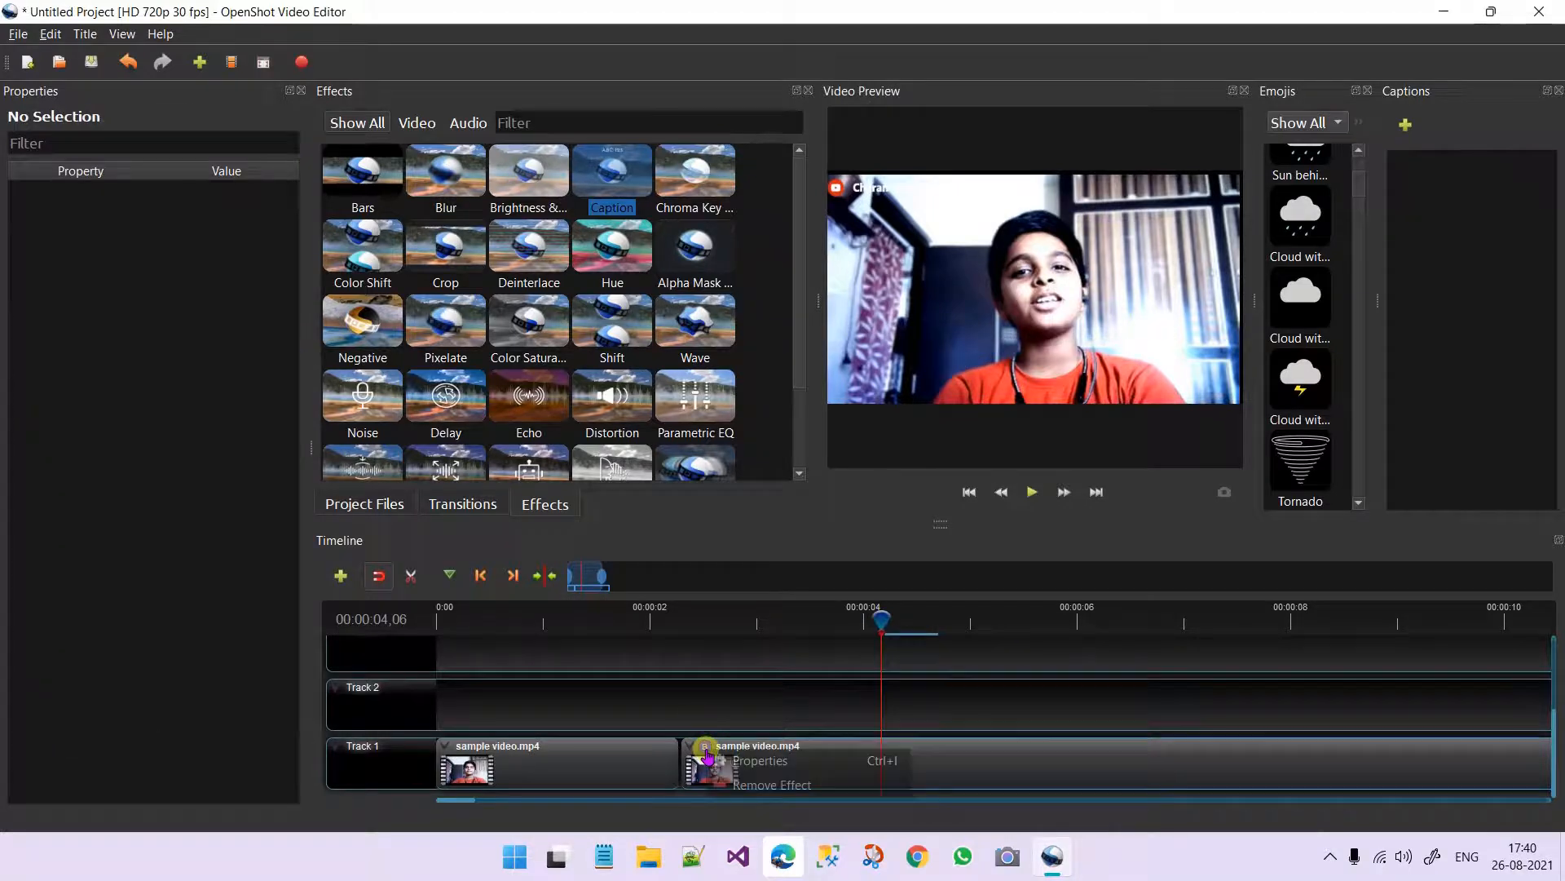
click(784, 781)
- Close the Properties and Captions docks, and restore the Emojis dock after hiding it
click(300, 91)
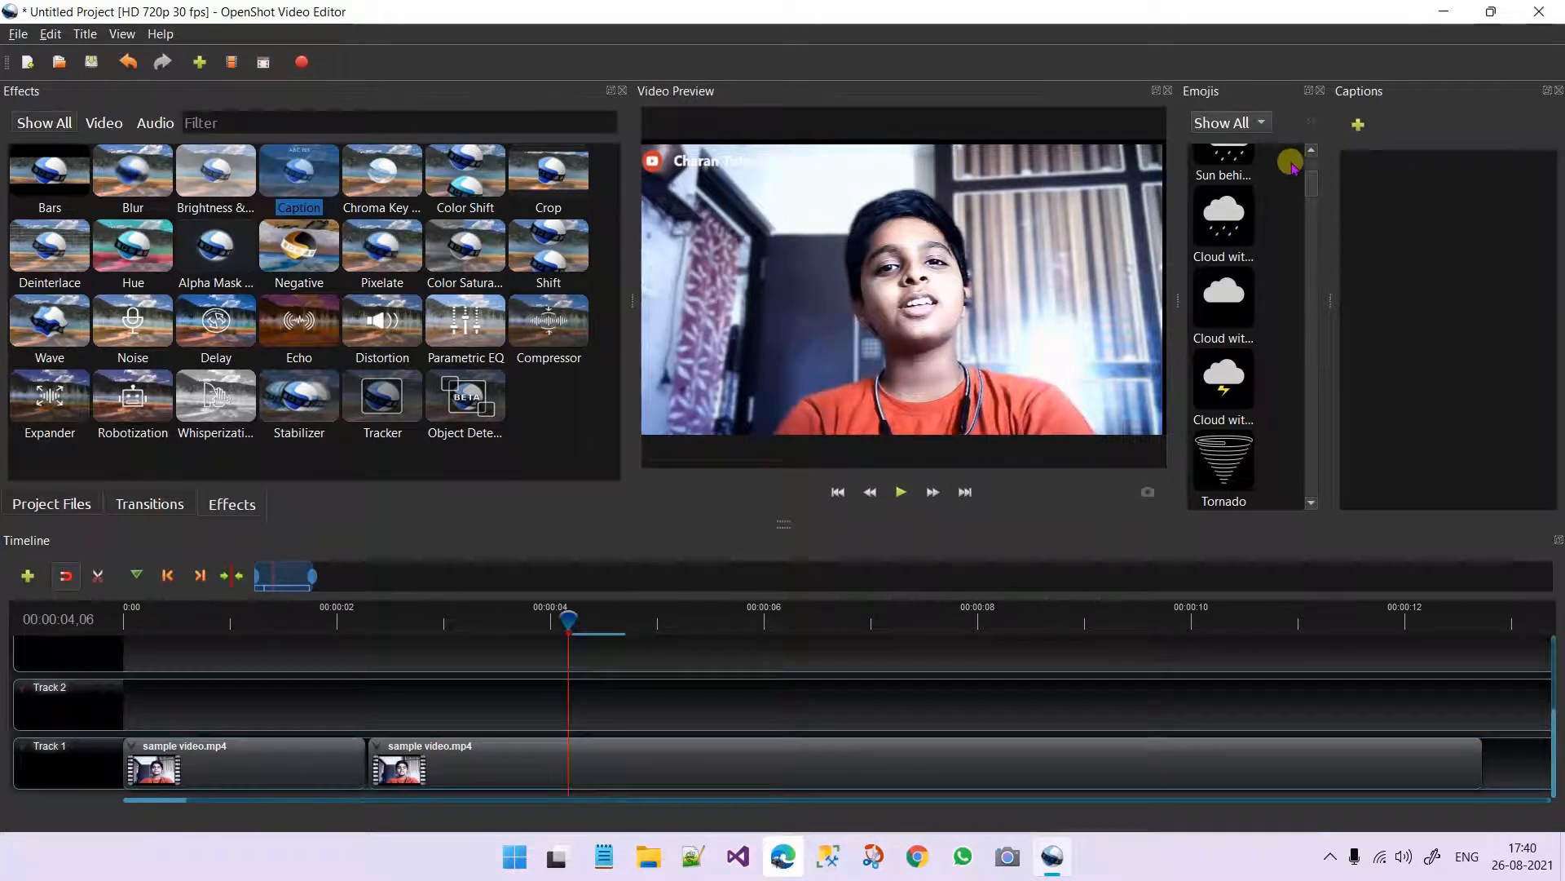
click(1316, 90)
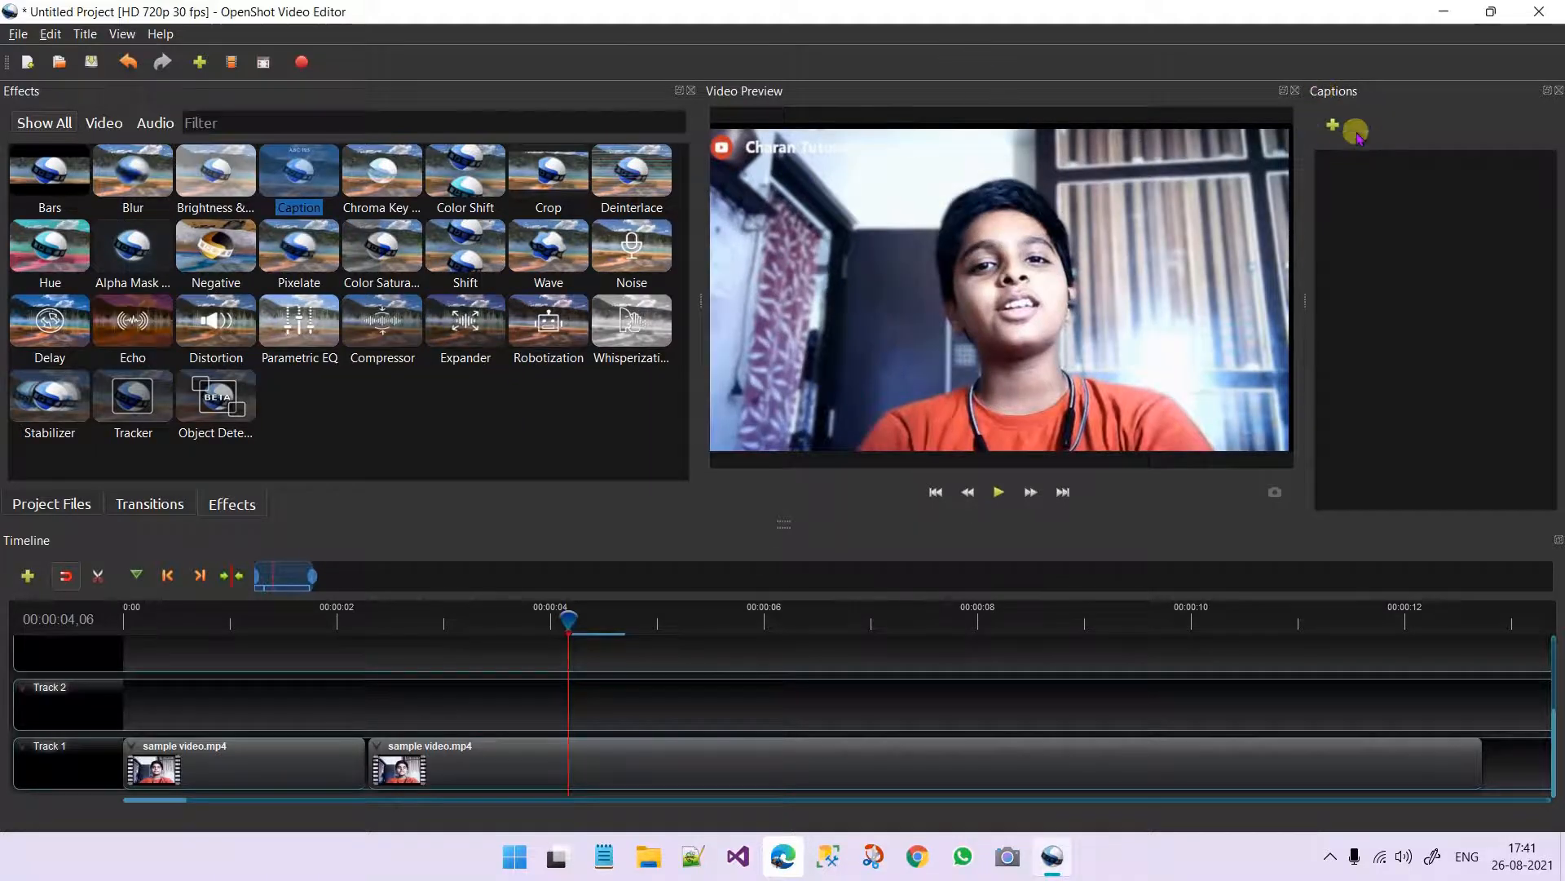
click(121, 33)
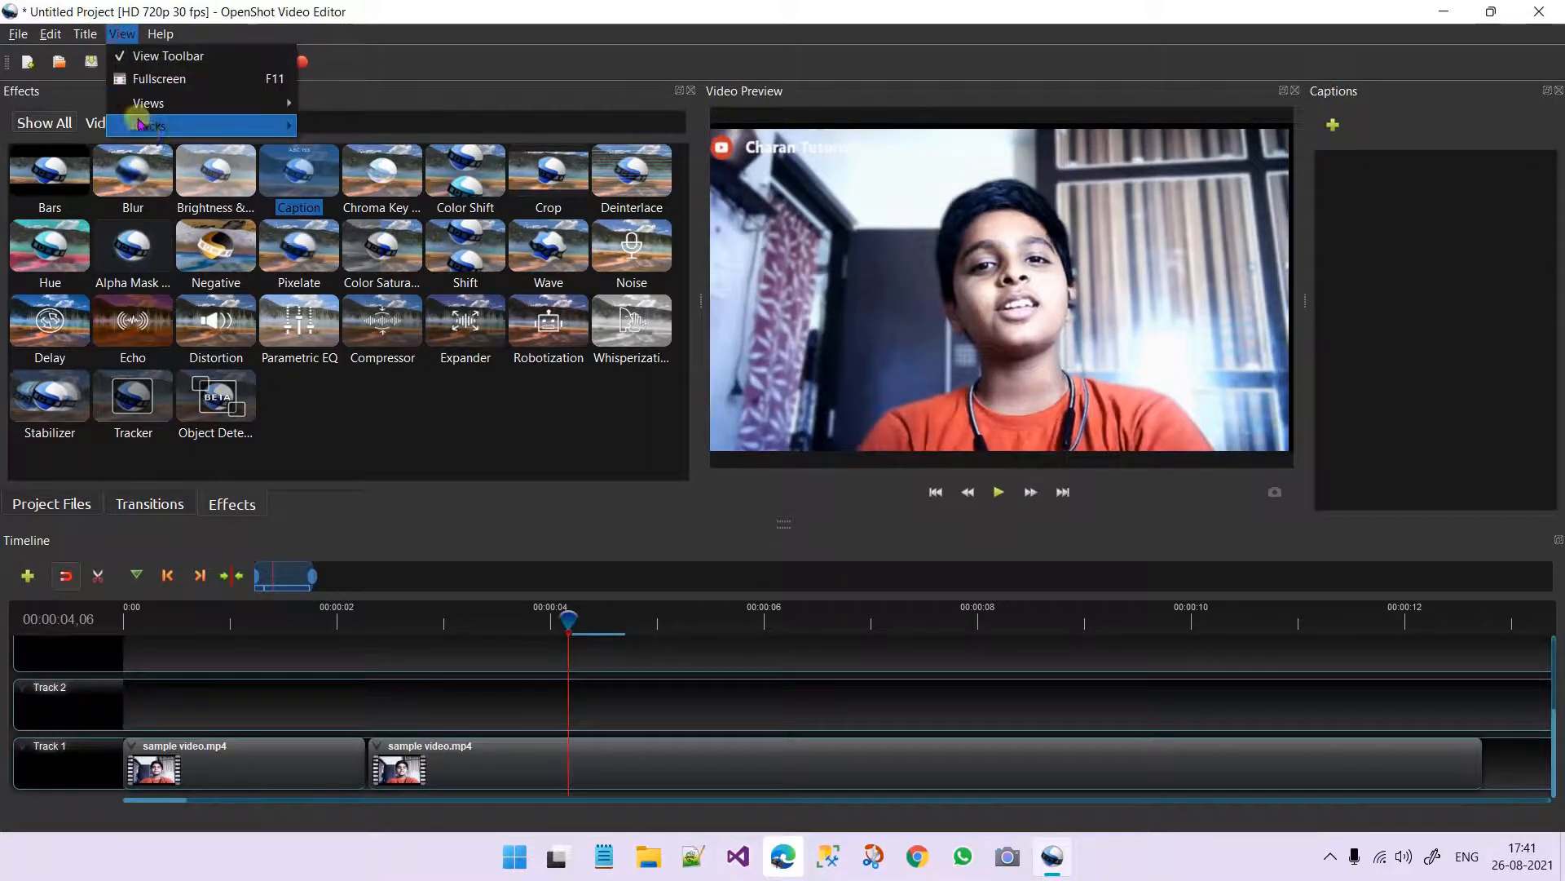
mouse_move(139, 124)
click(330, 152)
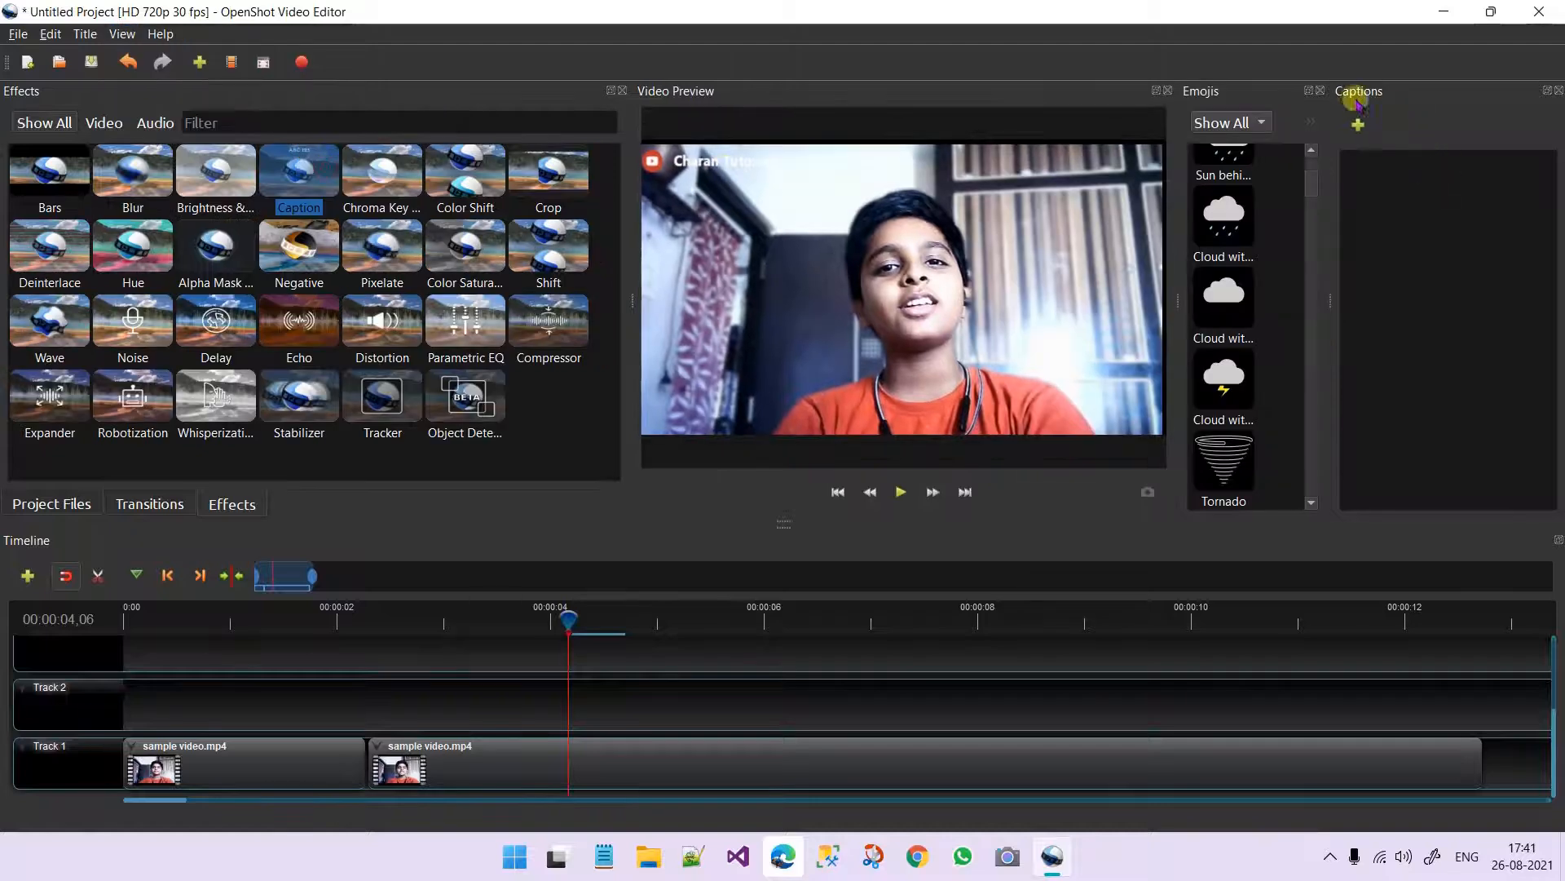
click(1558, 89)
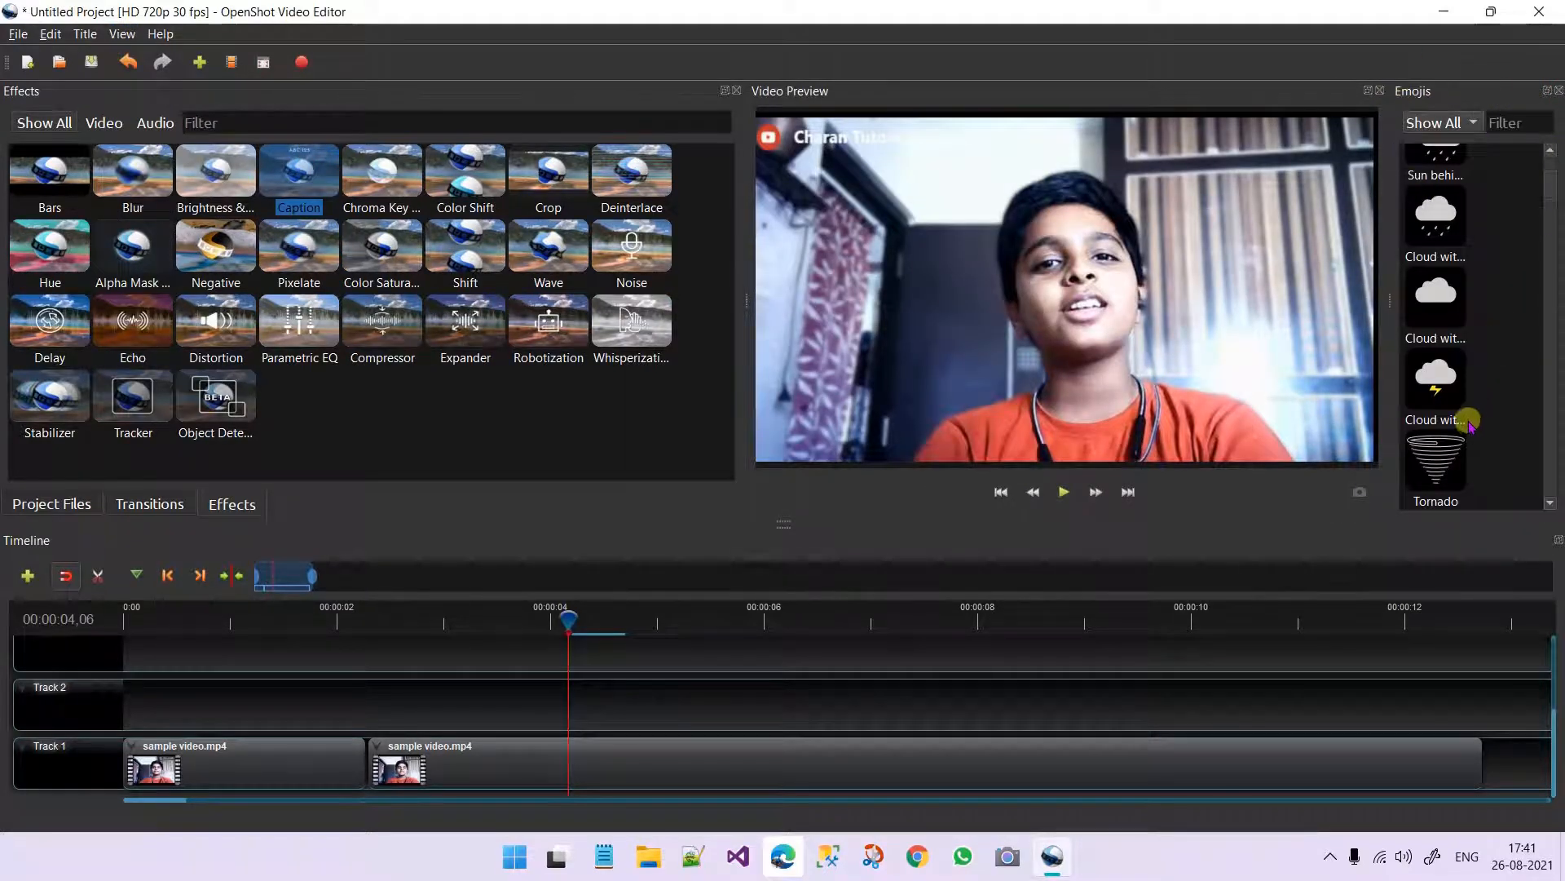
- Add the Tornado emoji to Track 2 spanning about 2.4 to 4.3 seconds, and move the playhead to about 2 seconds
drag(1436, 461, 1065, 352)
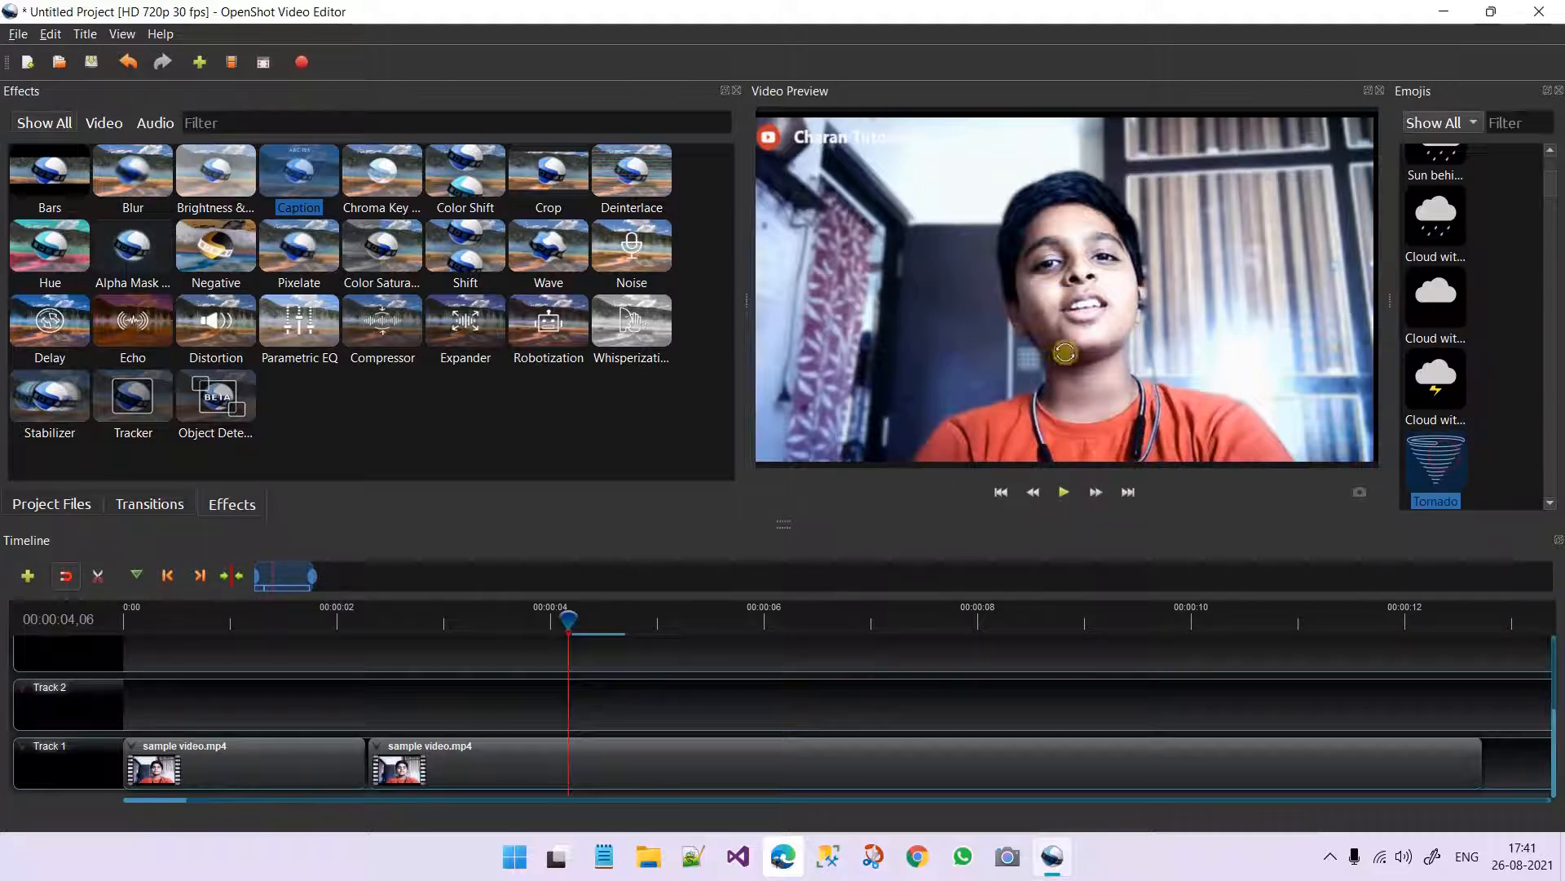
drag(1439, 473, 379, 697)
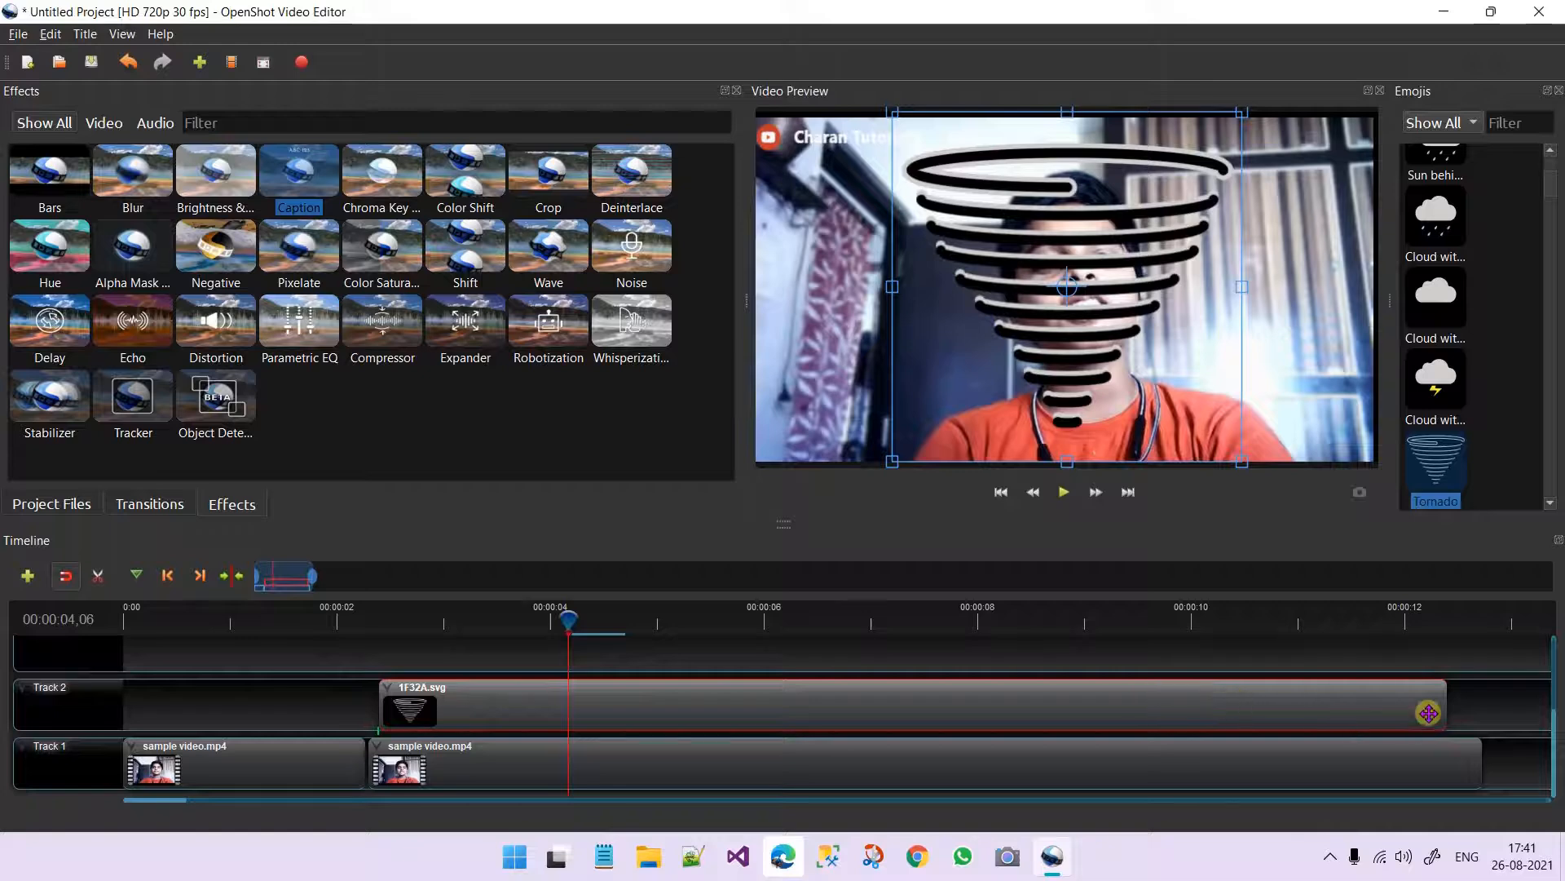
drag(1449, 706, 587, 772)
click(341, 620)
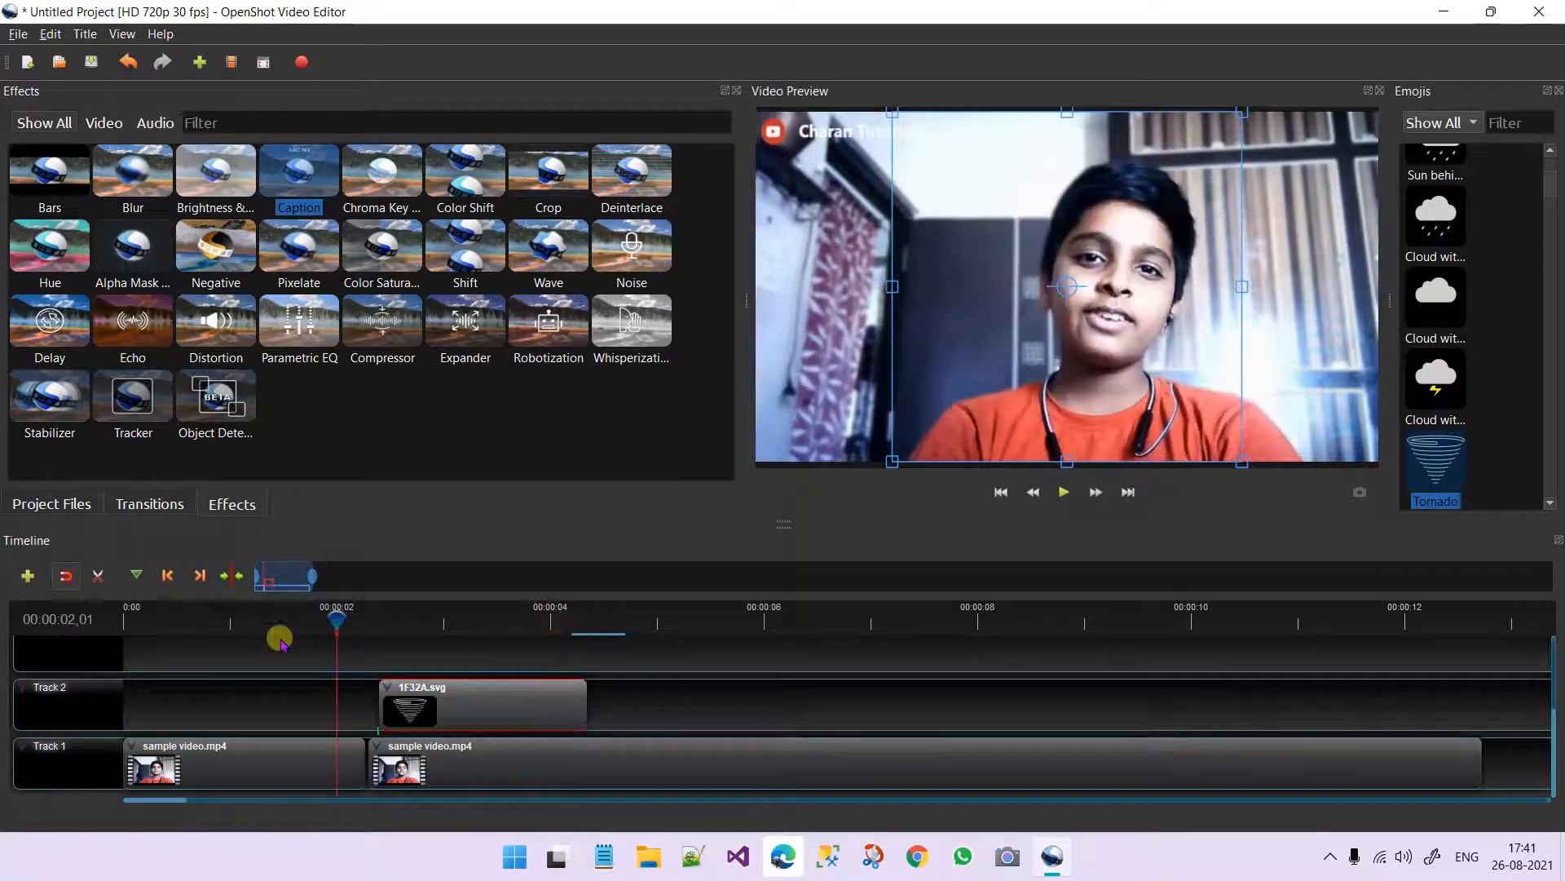
- Play back the Tornado emoji section in the preview and delete the Tornado emoji from Track 2
click(1036, 493)
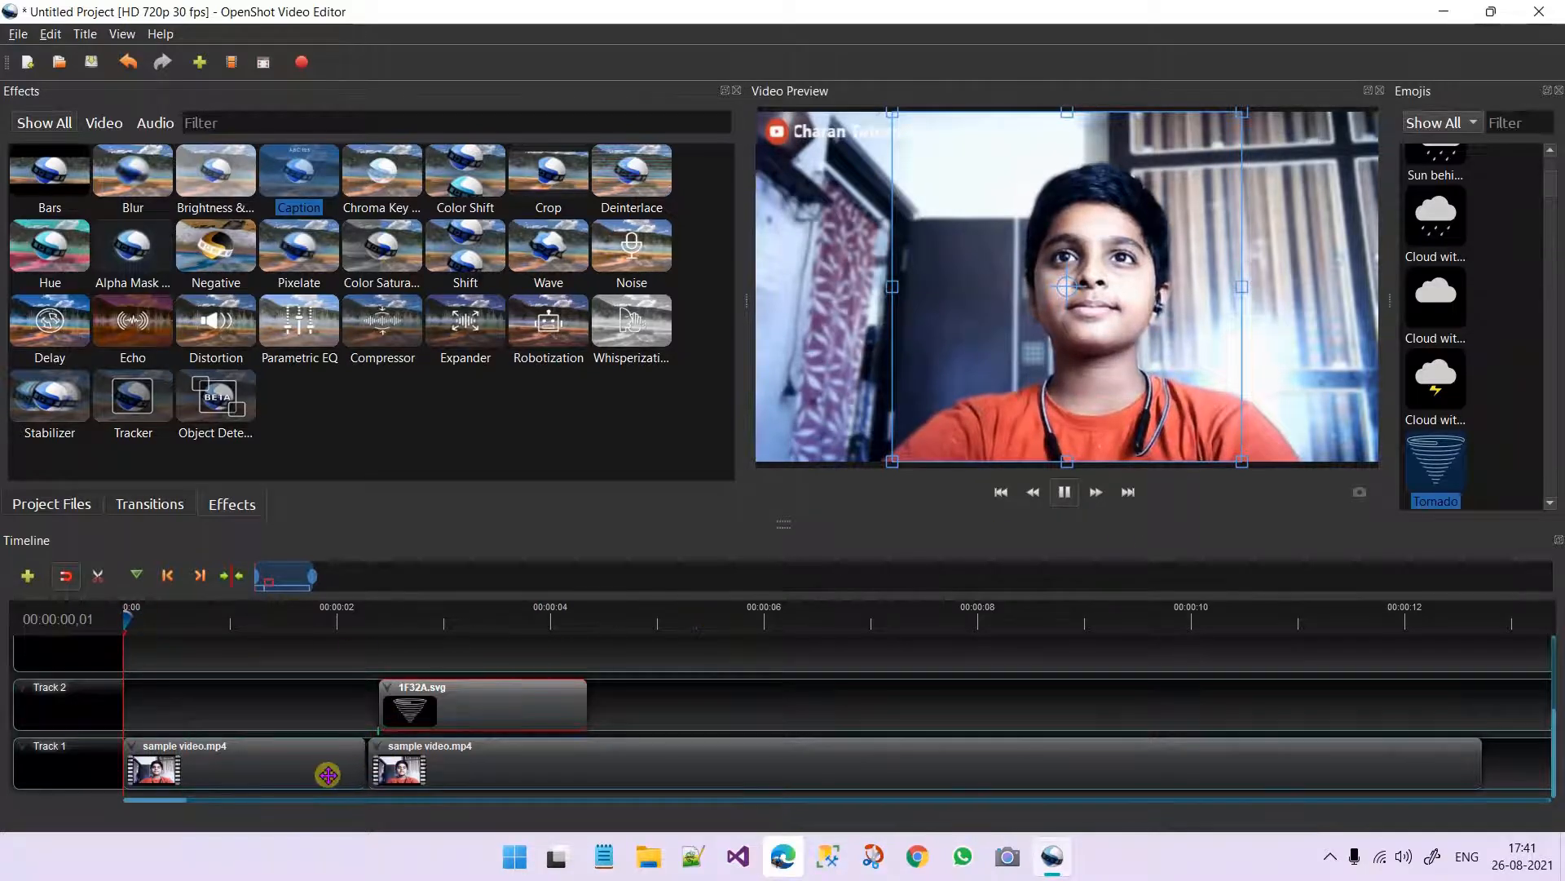
click(467, 768)
key(Delete)
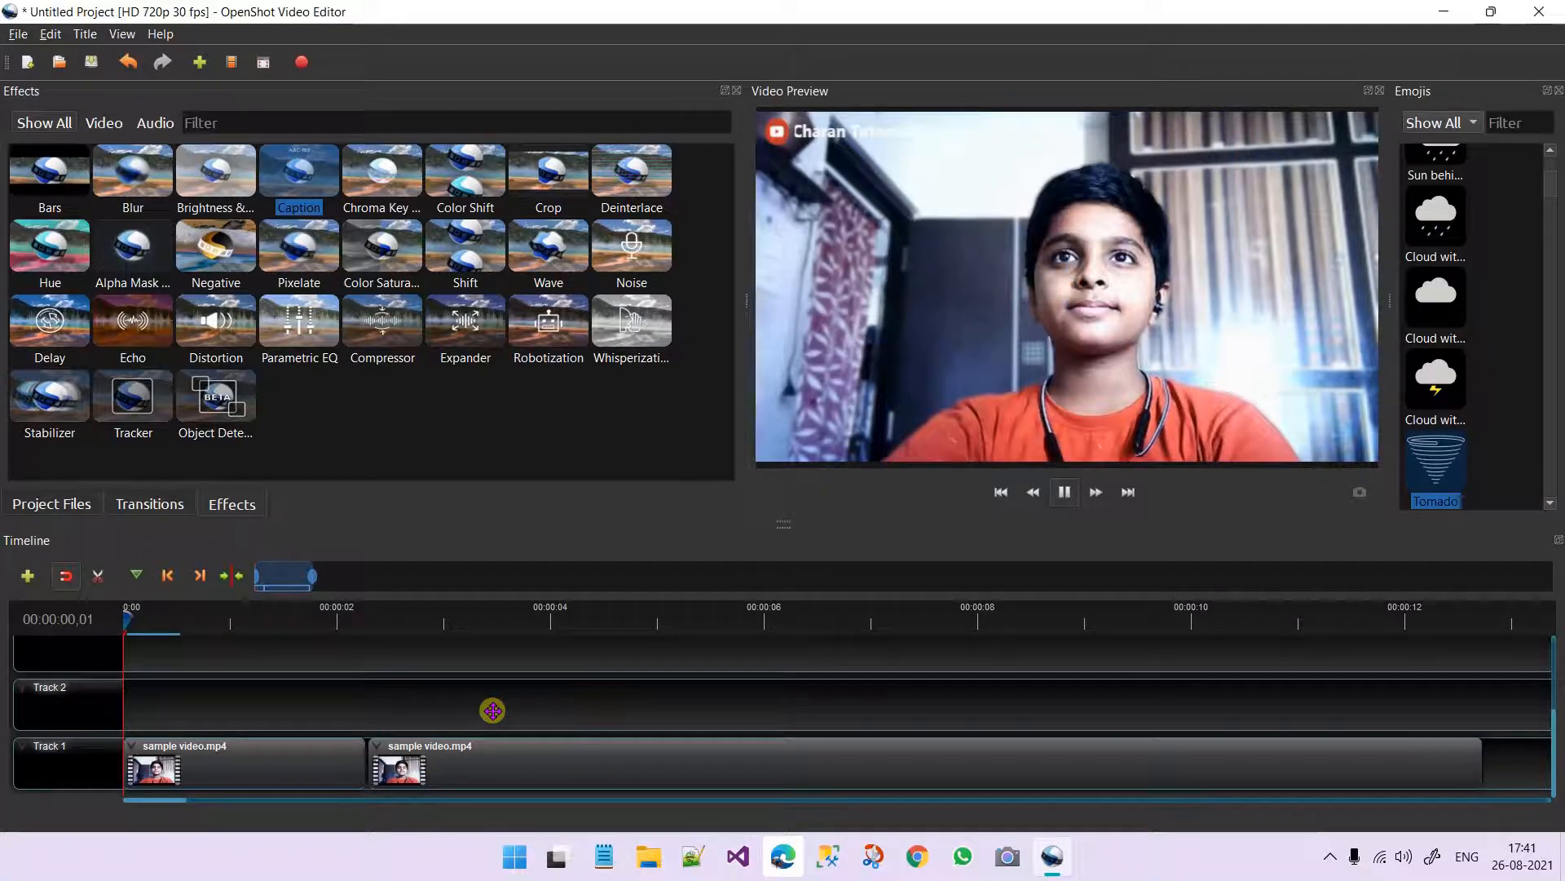
- Add the cloud with lightning emoji to Track 2 and trim it to span about 2.5 to 3.5 seconds
click(1075, 494)
drag(1436, 379, 412, 708)
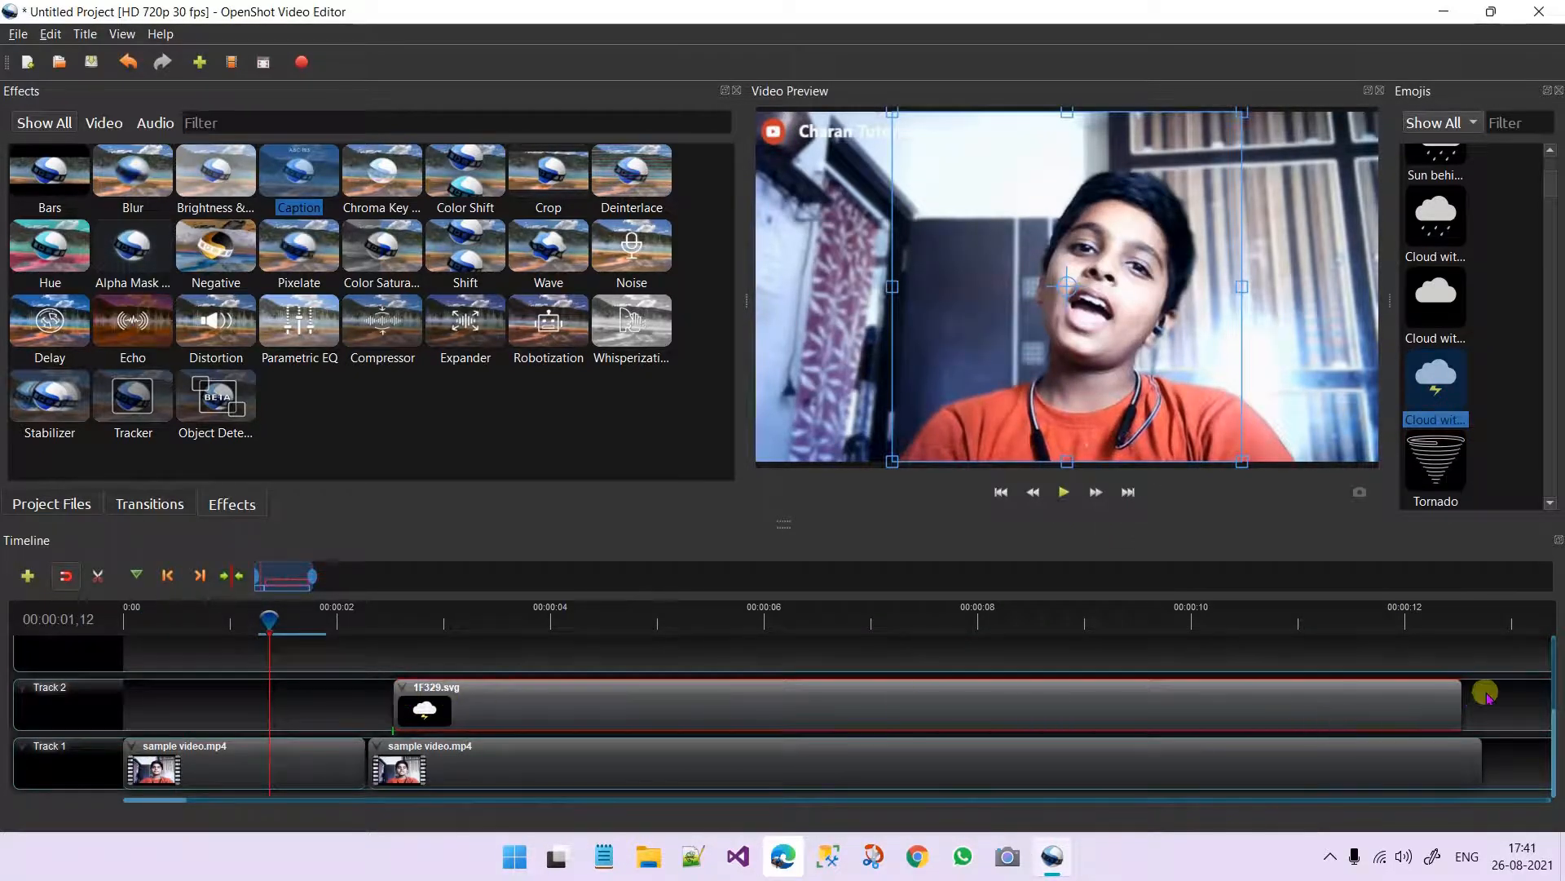
drag(1463, 698, 493, 709)
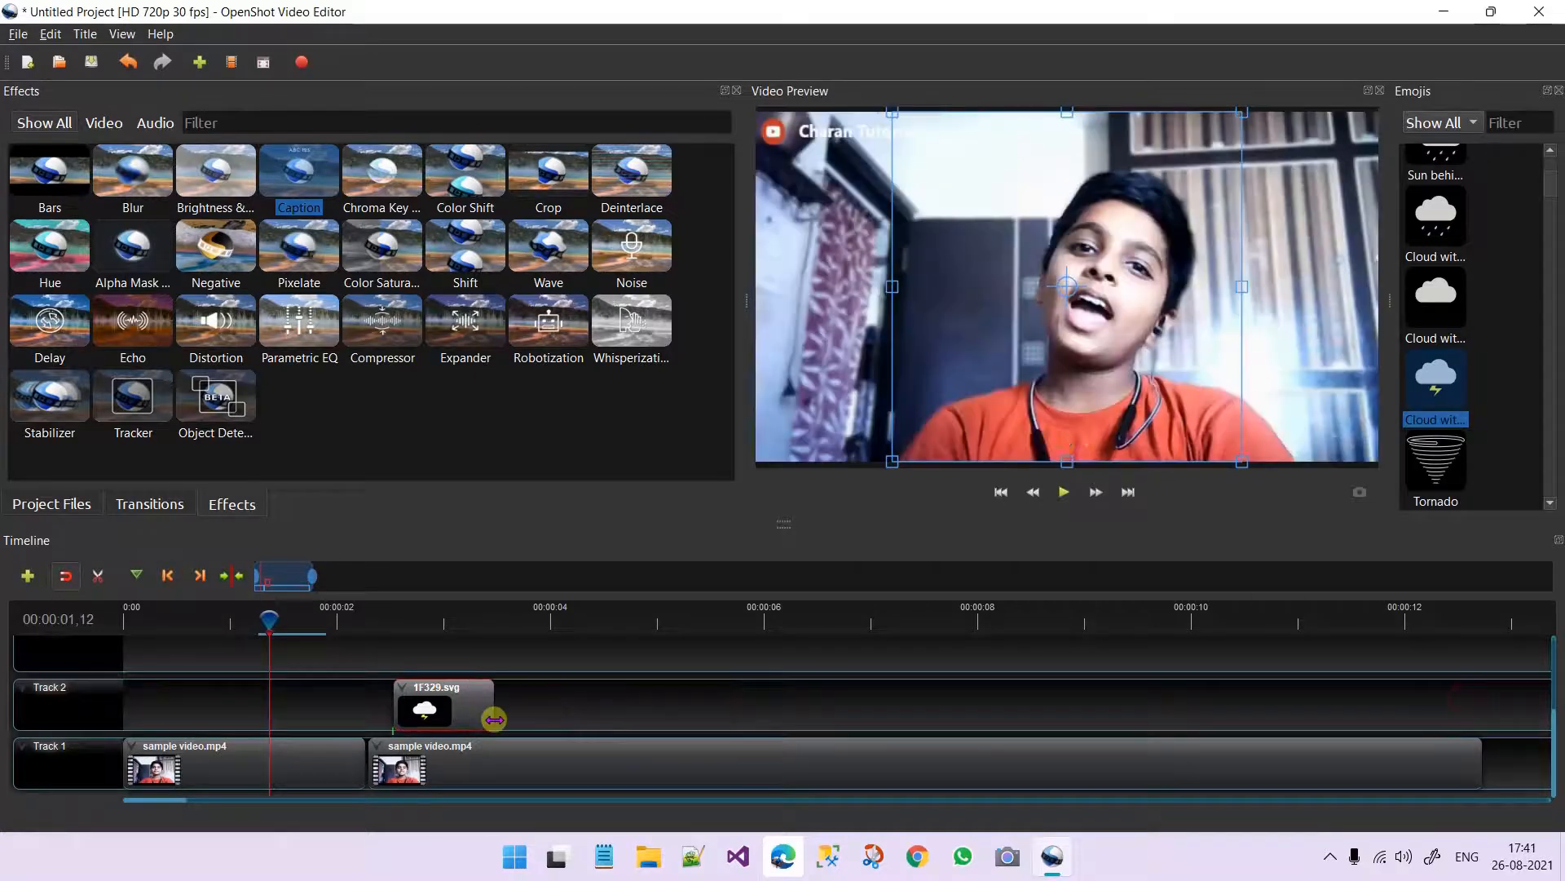
- Play the video past the cloud with lightning emoji and delete the emoji from Track 2
click(1052, 497)
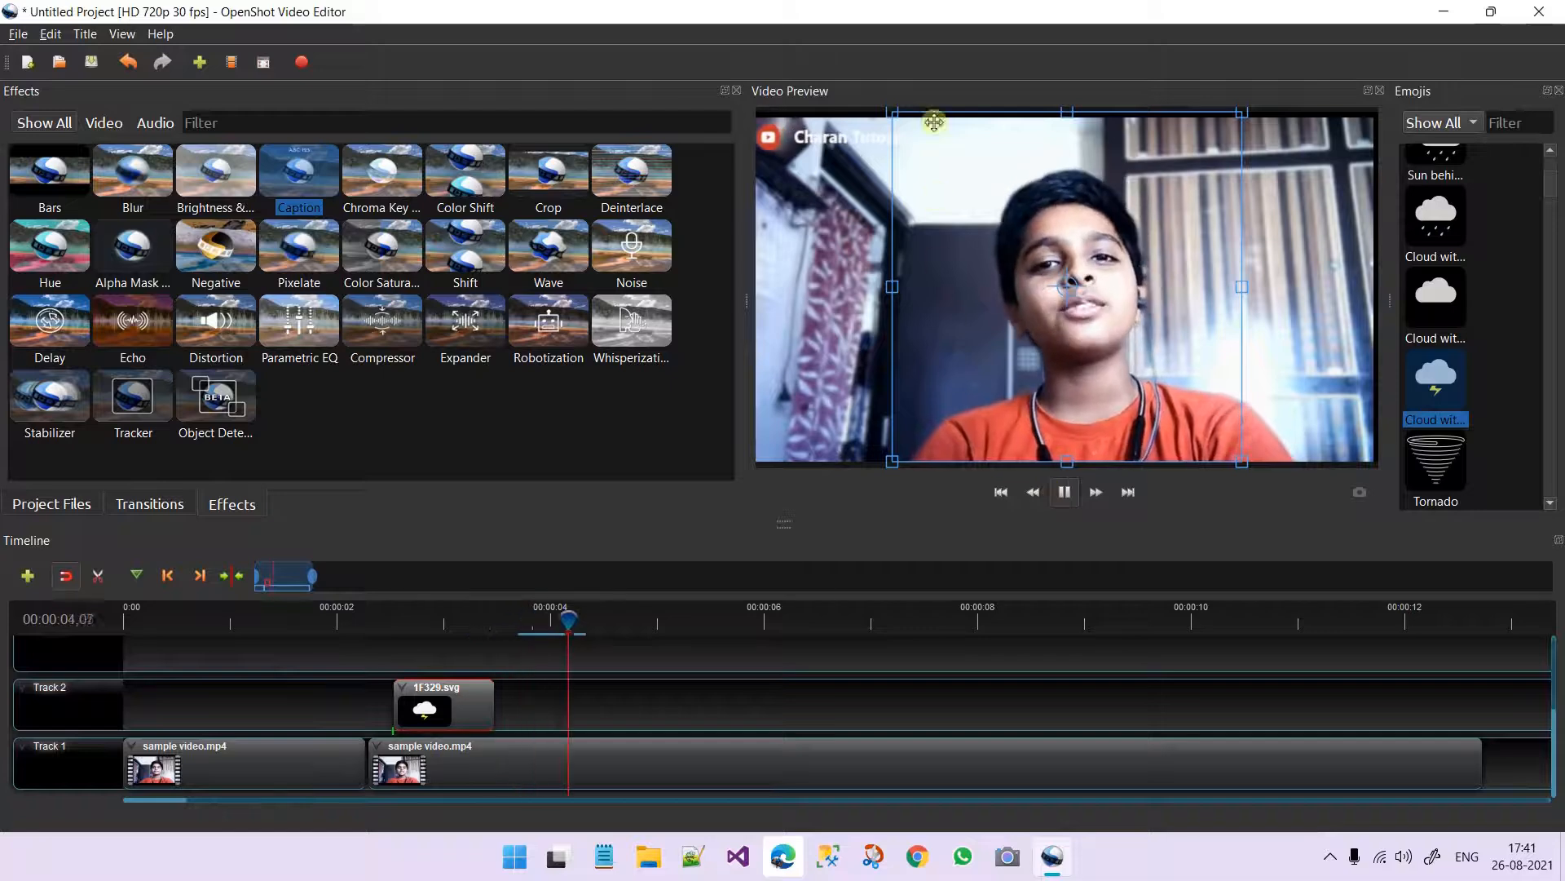
click(1064, 491)
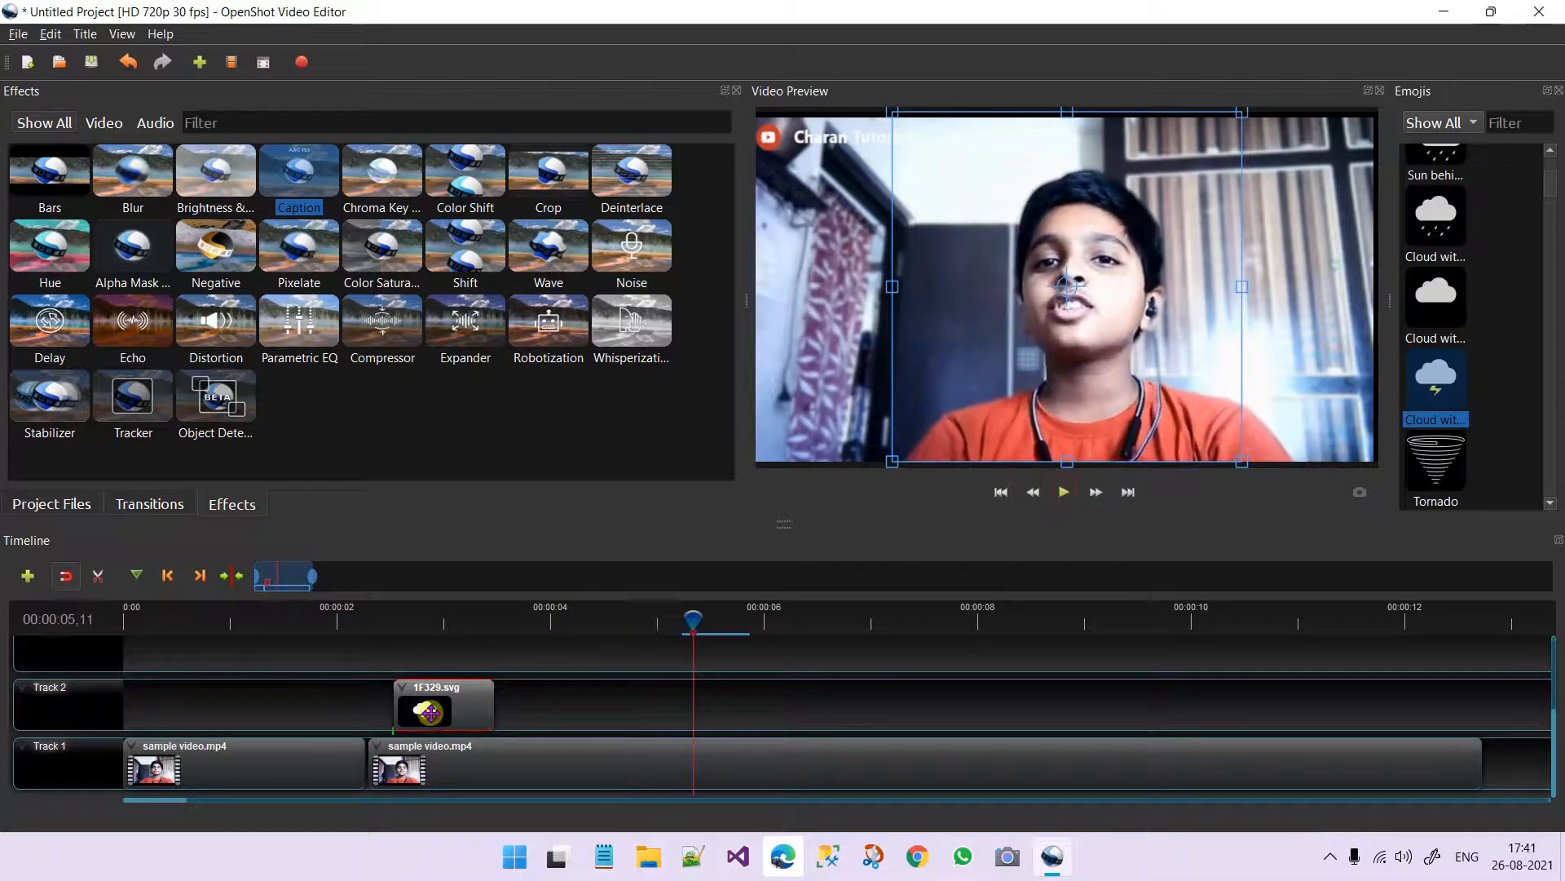
key(Delete)
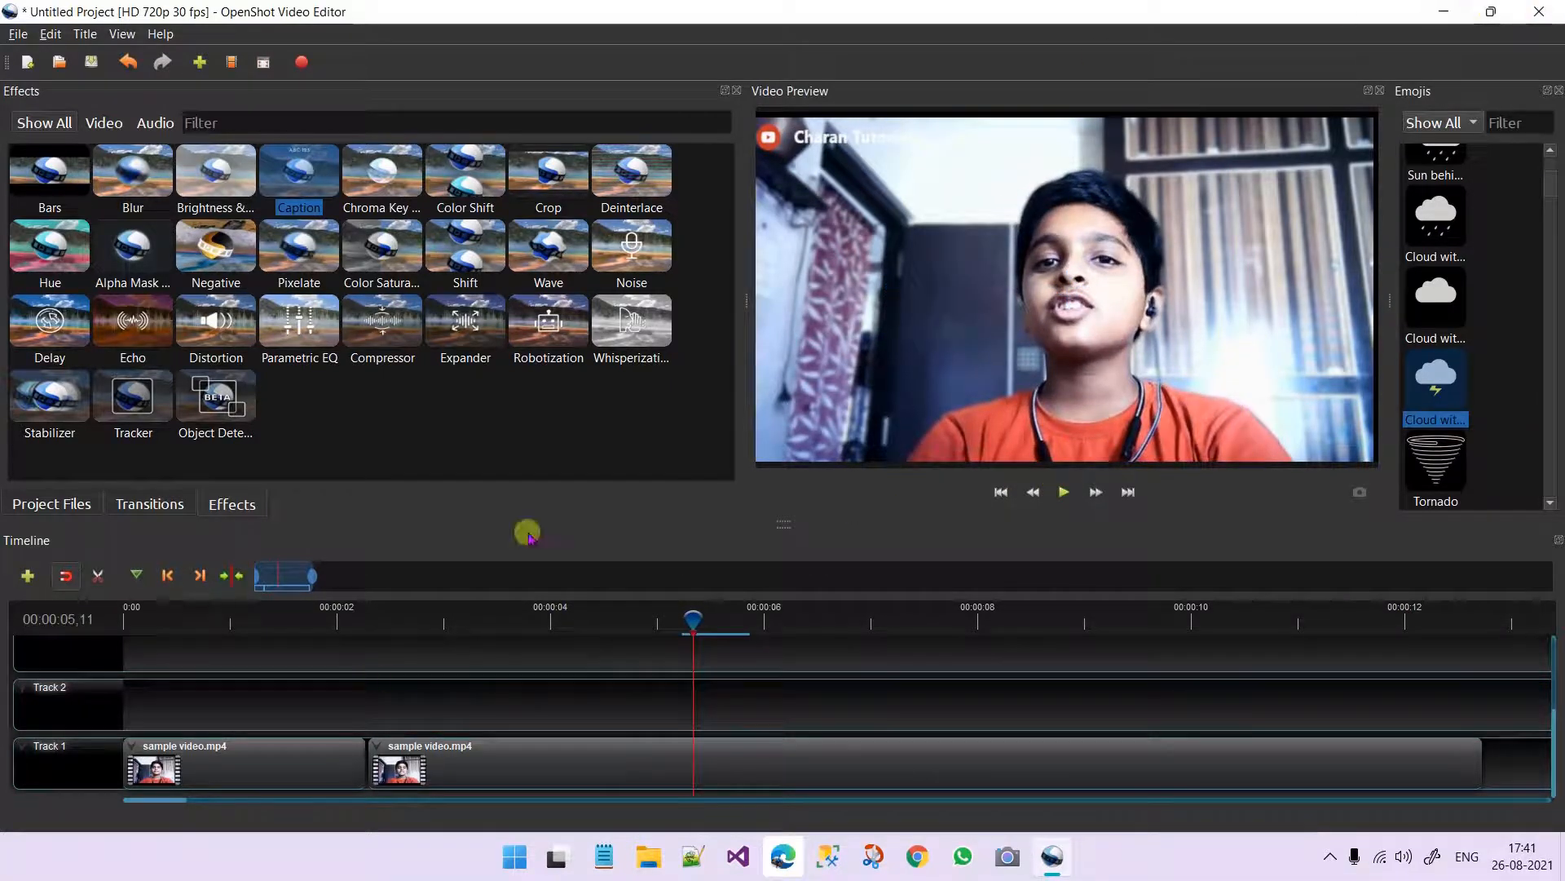
- Filter the emoji list to the Smileys category
scroll(1435, 367, up, 10)
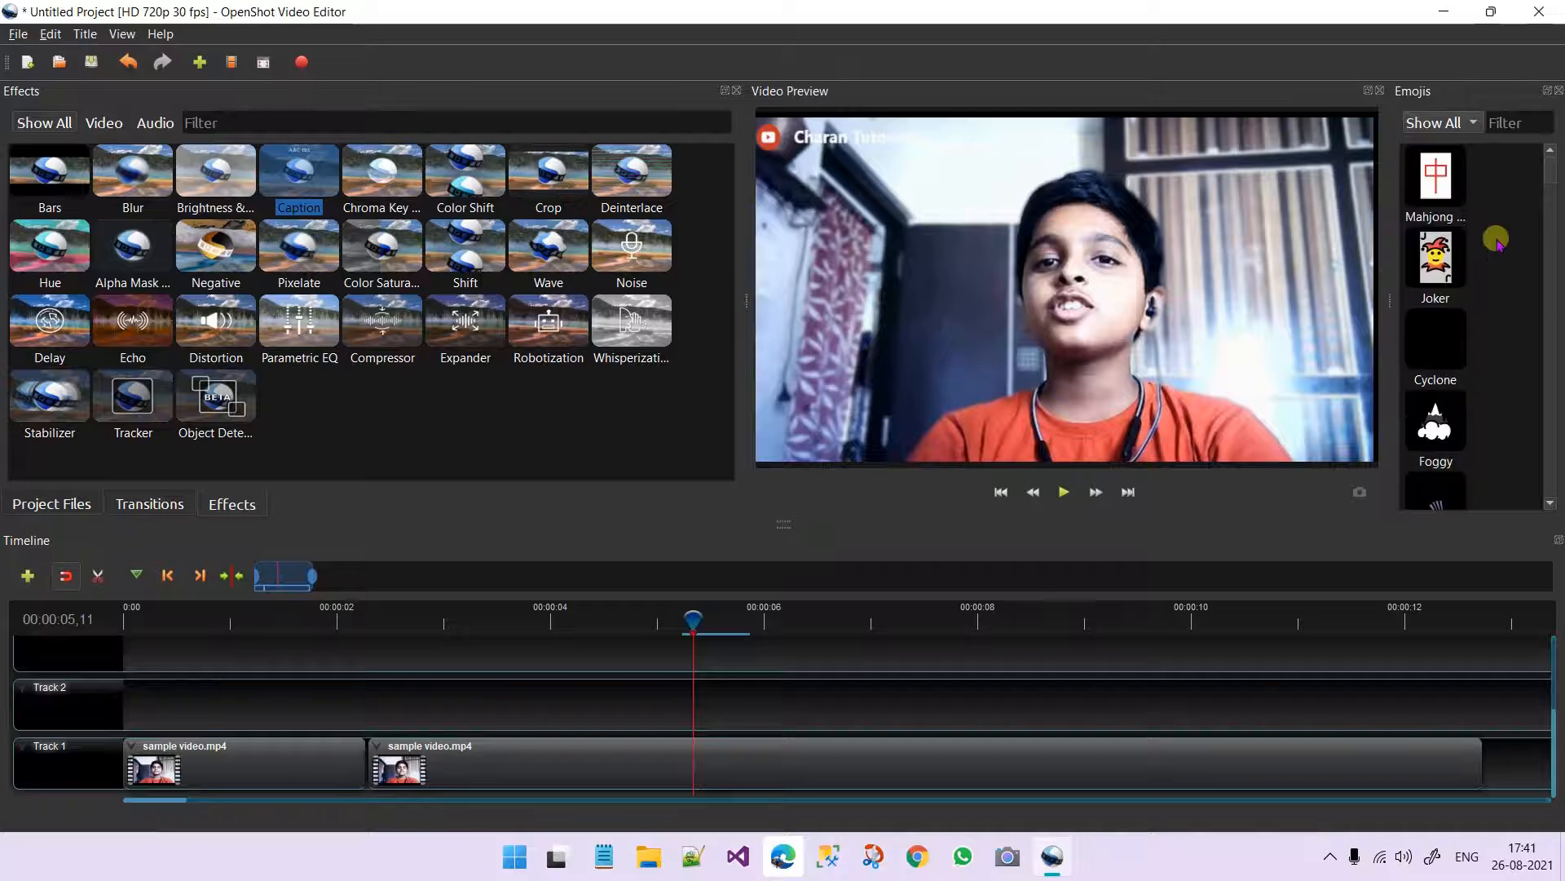
click(1477, 128)
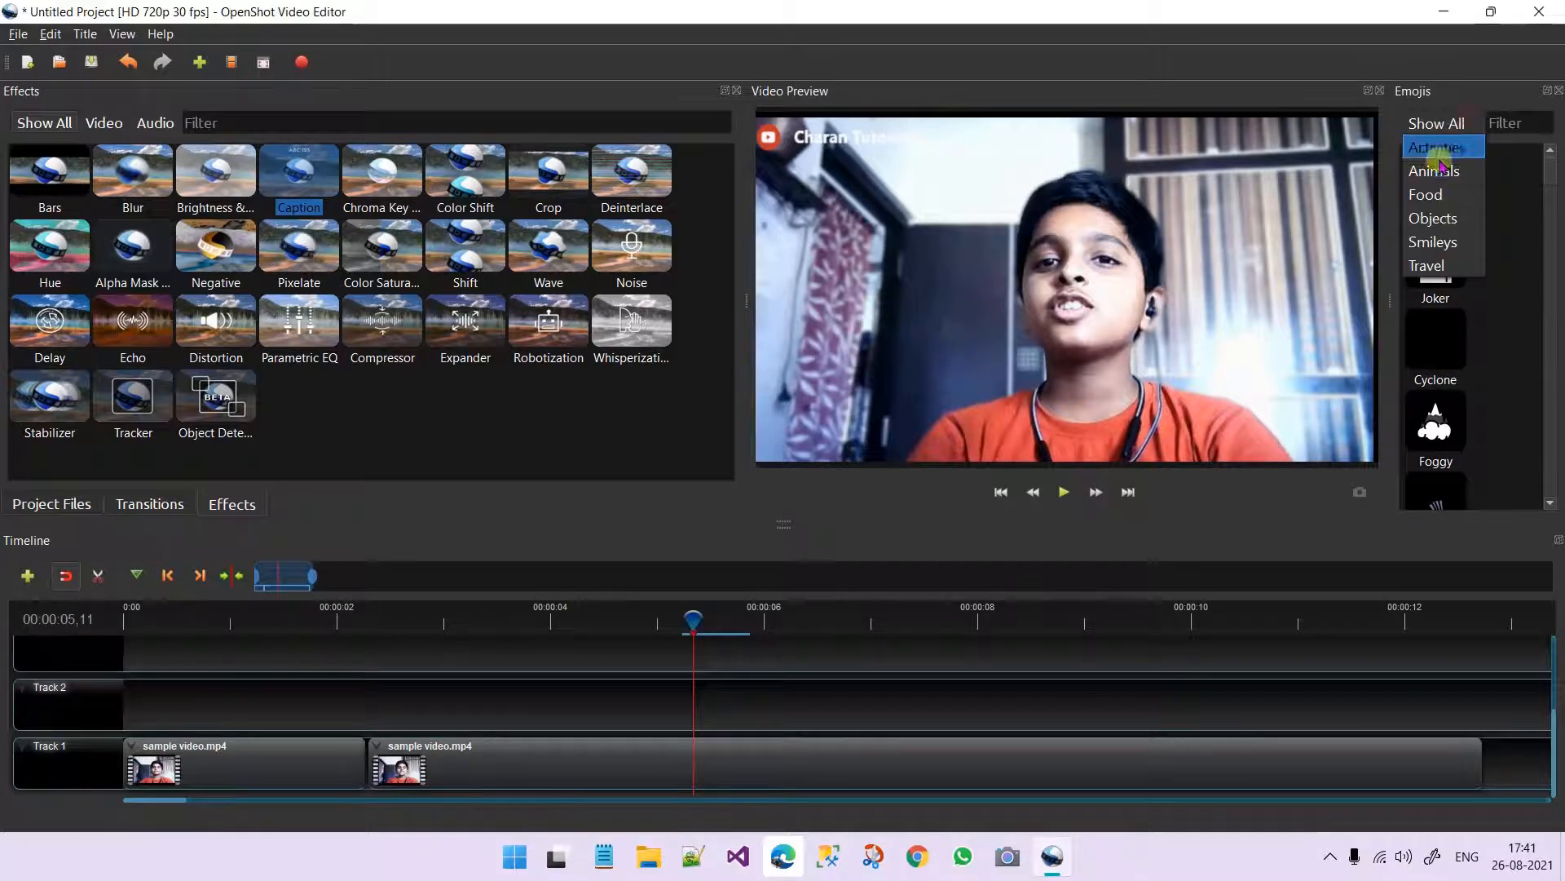
click(1439, 217)
click(1443, 130)
click(1431, 147)
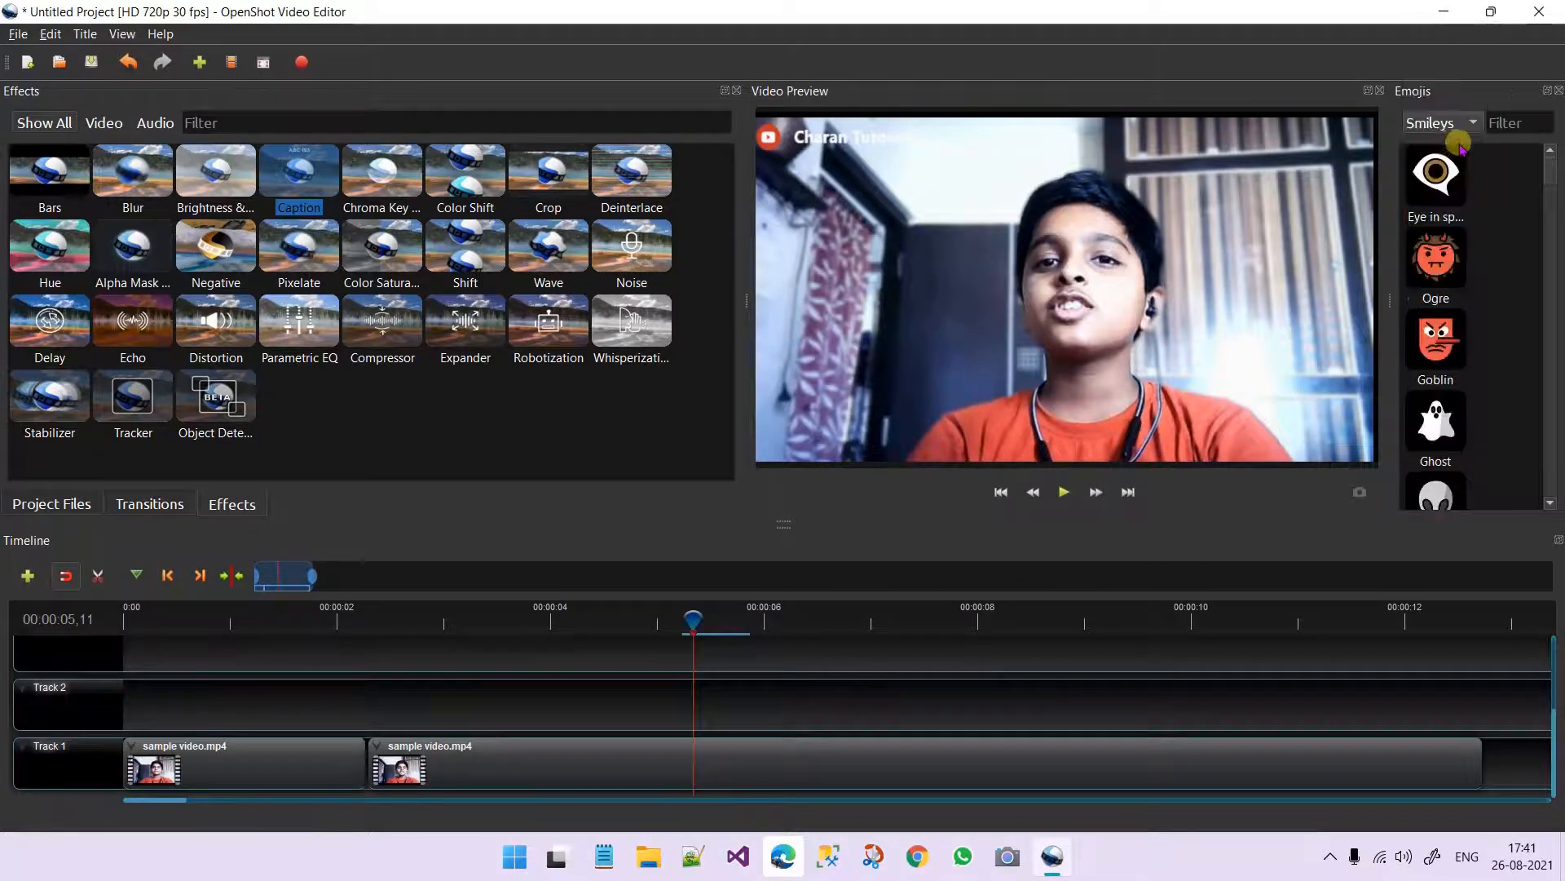
- Add the smiling face with halo emoji to Track 2 at about 2.4 seconds and scale it down over the boy's face
scroll(1443, 269, down, 10)
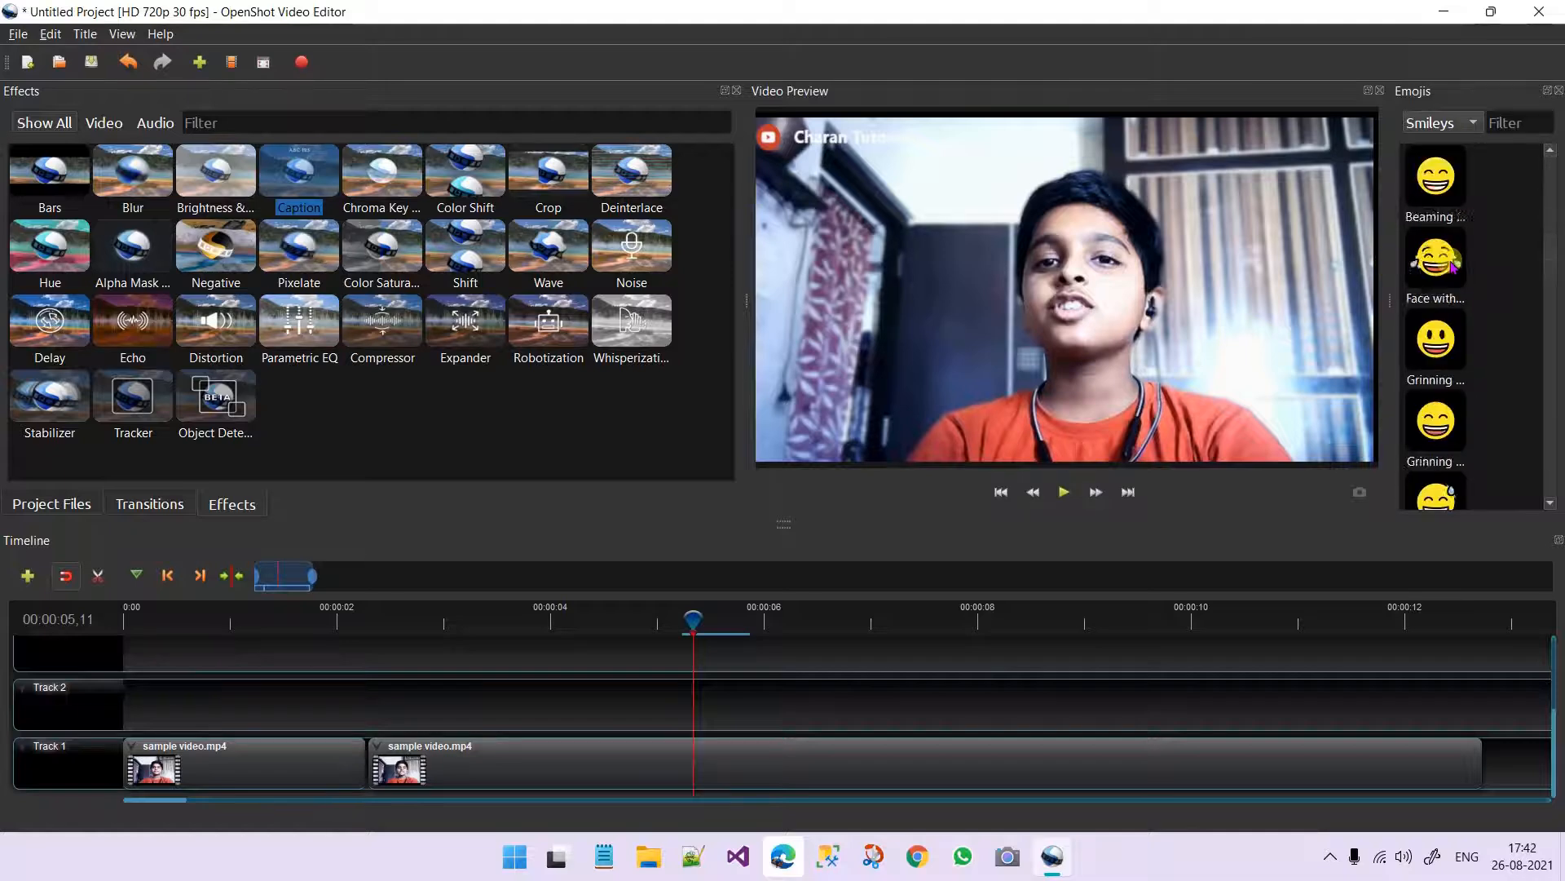
drag(1436, 175, 399, 706)
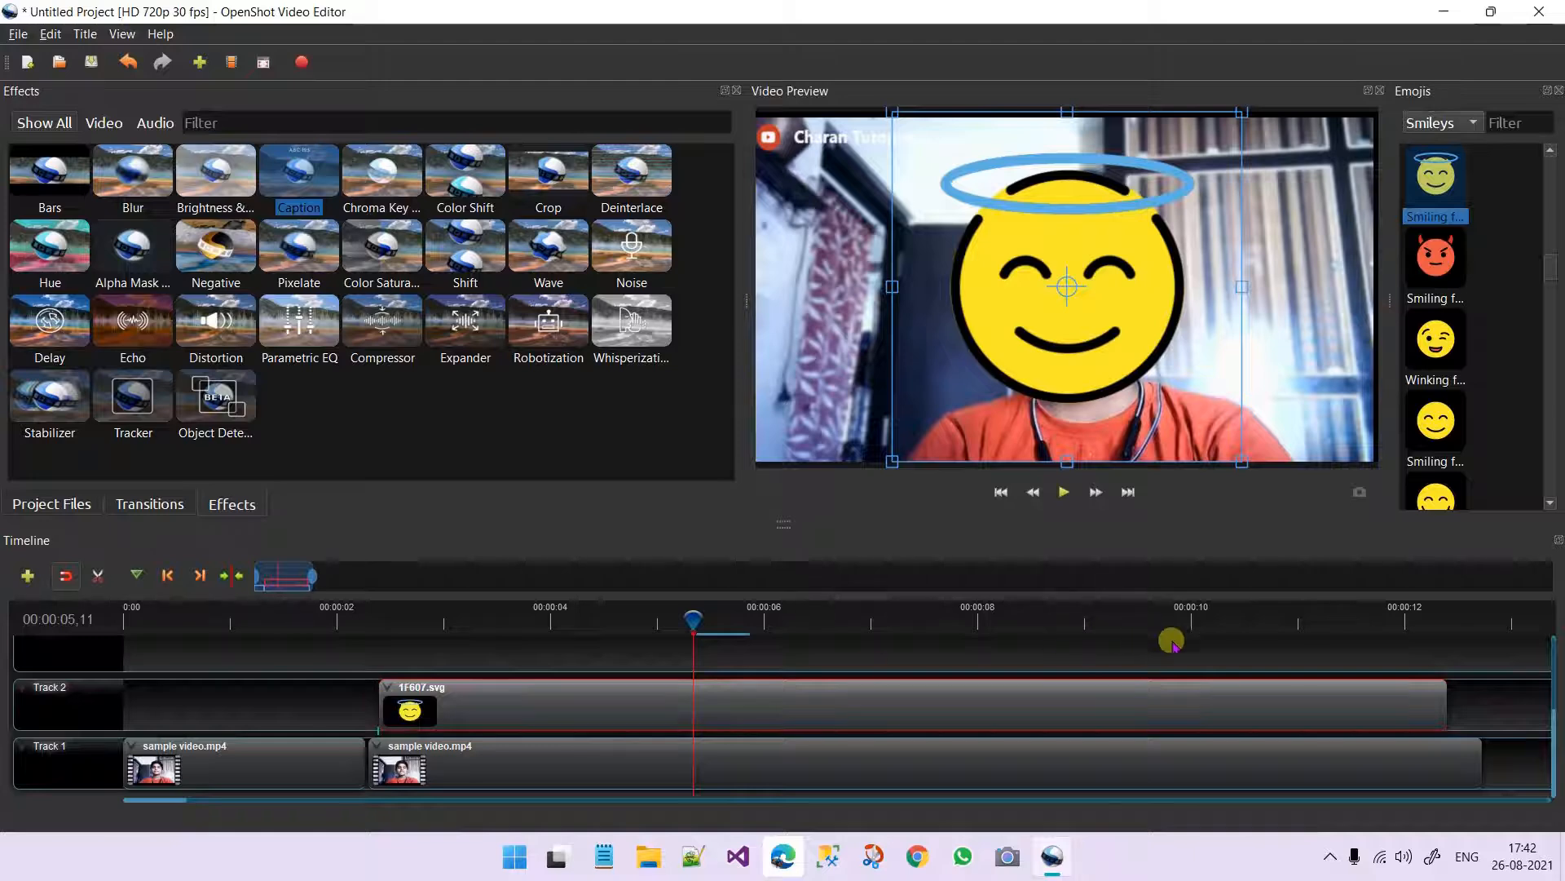
drag(1241, 461, 1185, 425)
drag(1104, 335, 1117, 333)
- Play the video from about 2 seconds to preview the halo emoji, and delete the emoji from Track 2
click(479, 620)
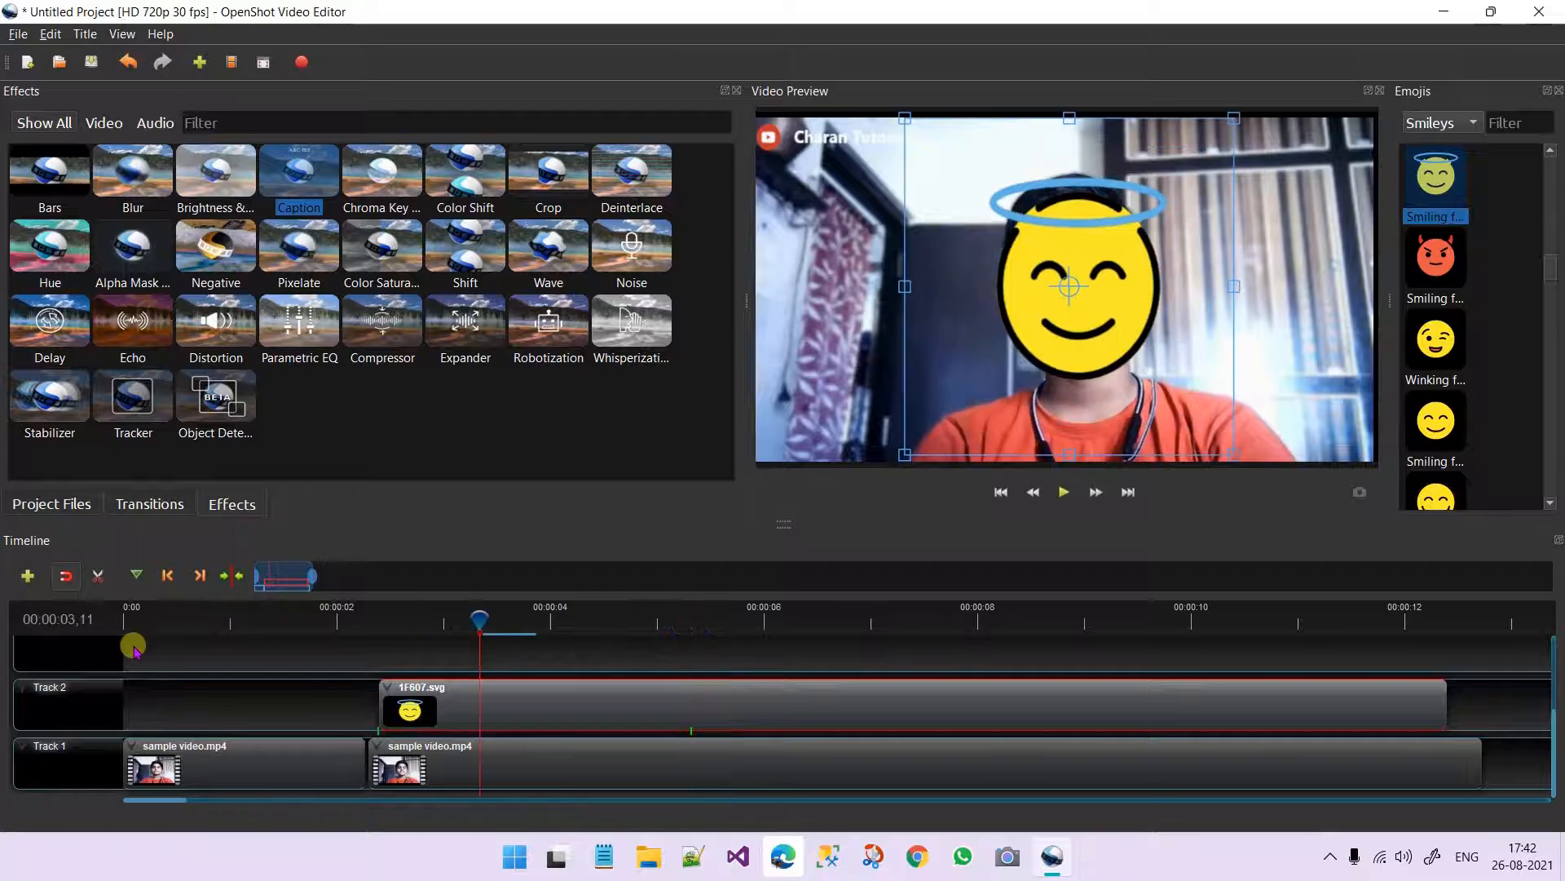
drag(486, 616, 335, 617)
click(1062, 493)
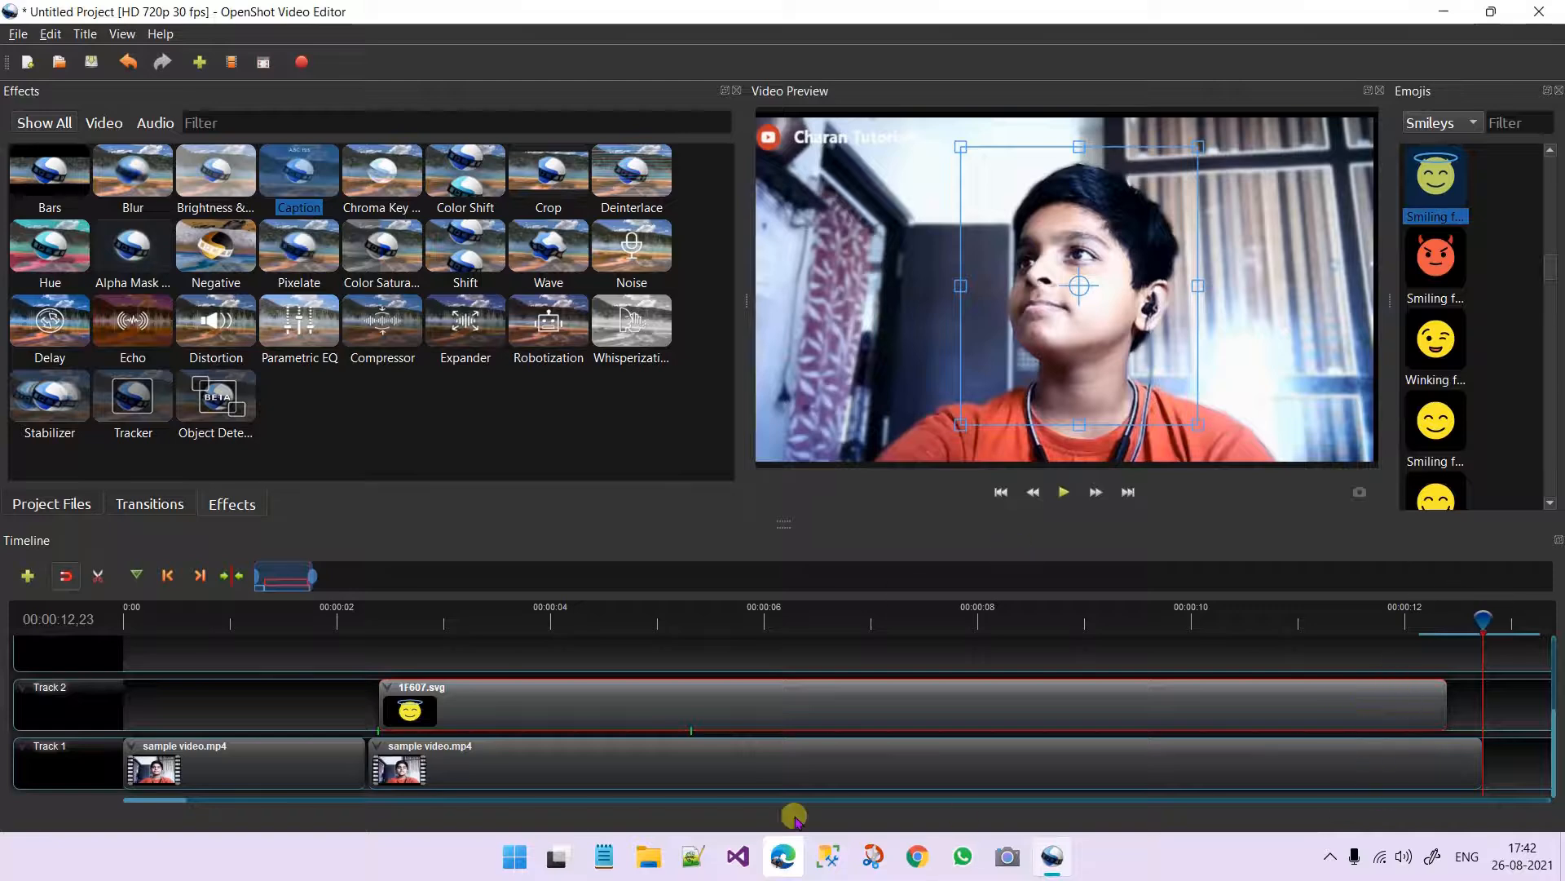
key(Delete)
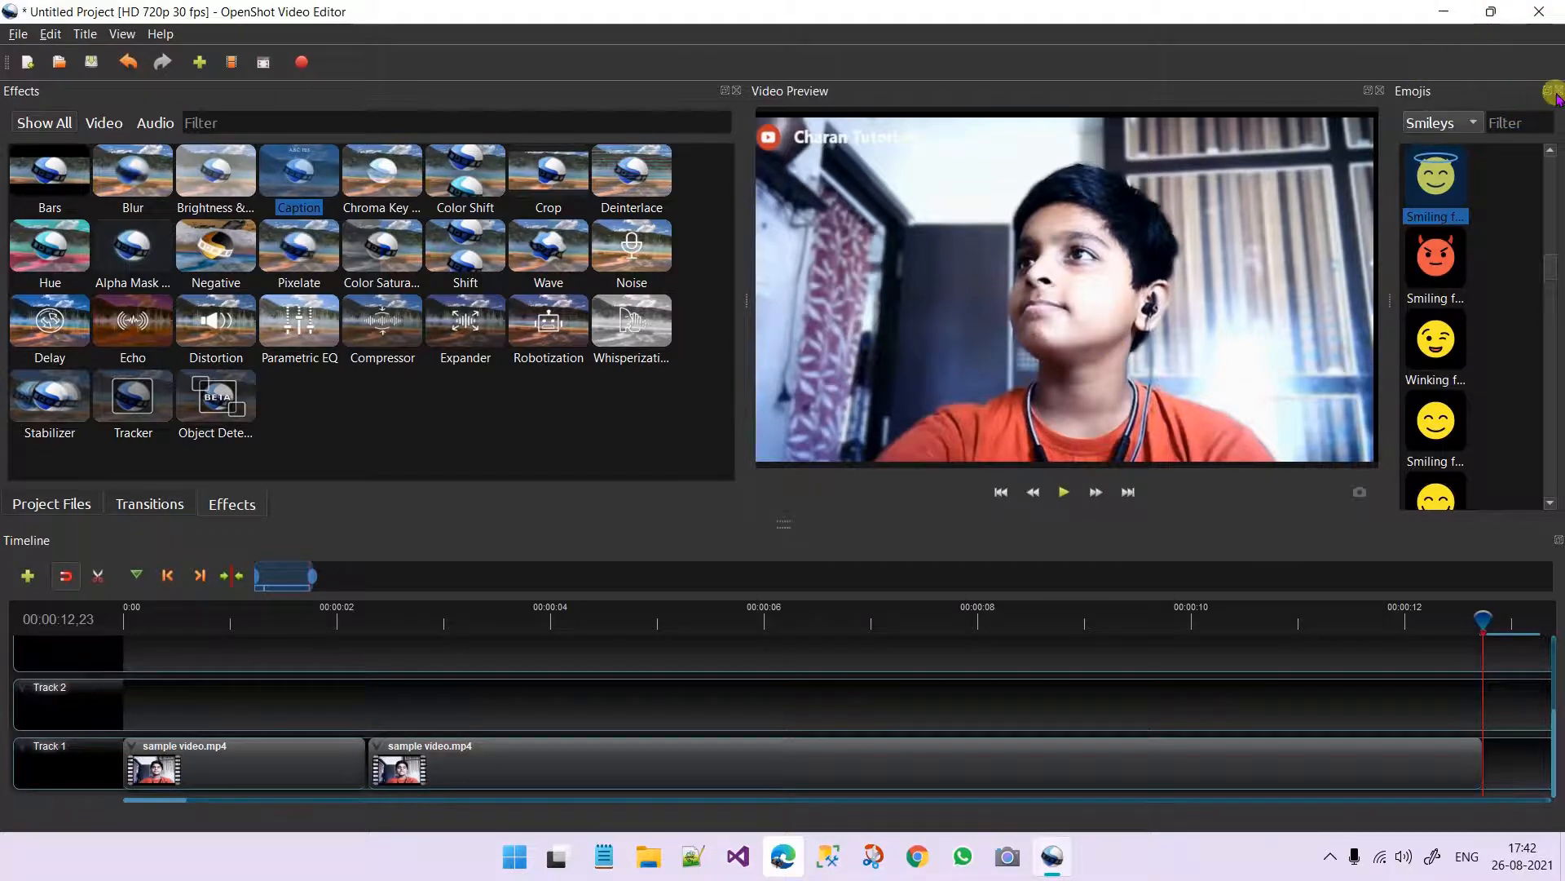
- Close the Video Preview dock and restore it
click(1378, 90)
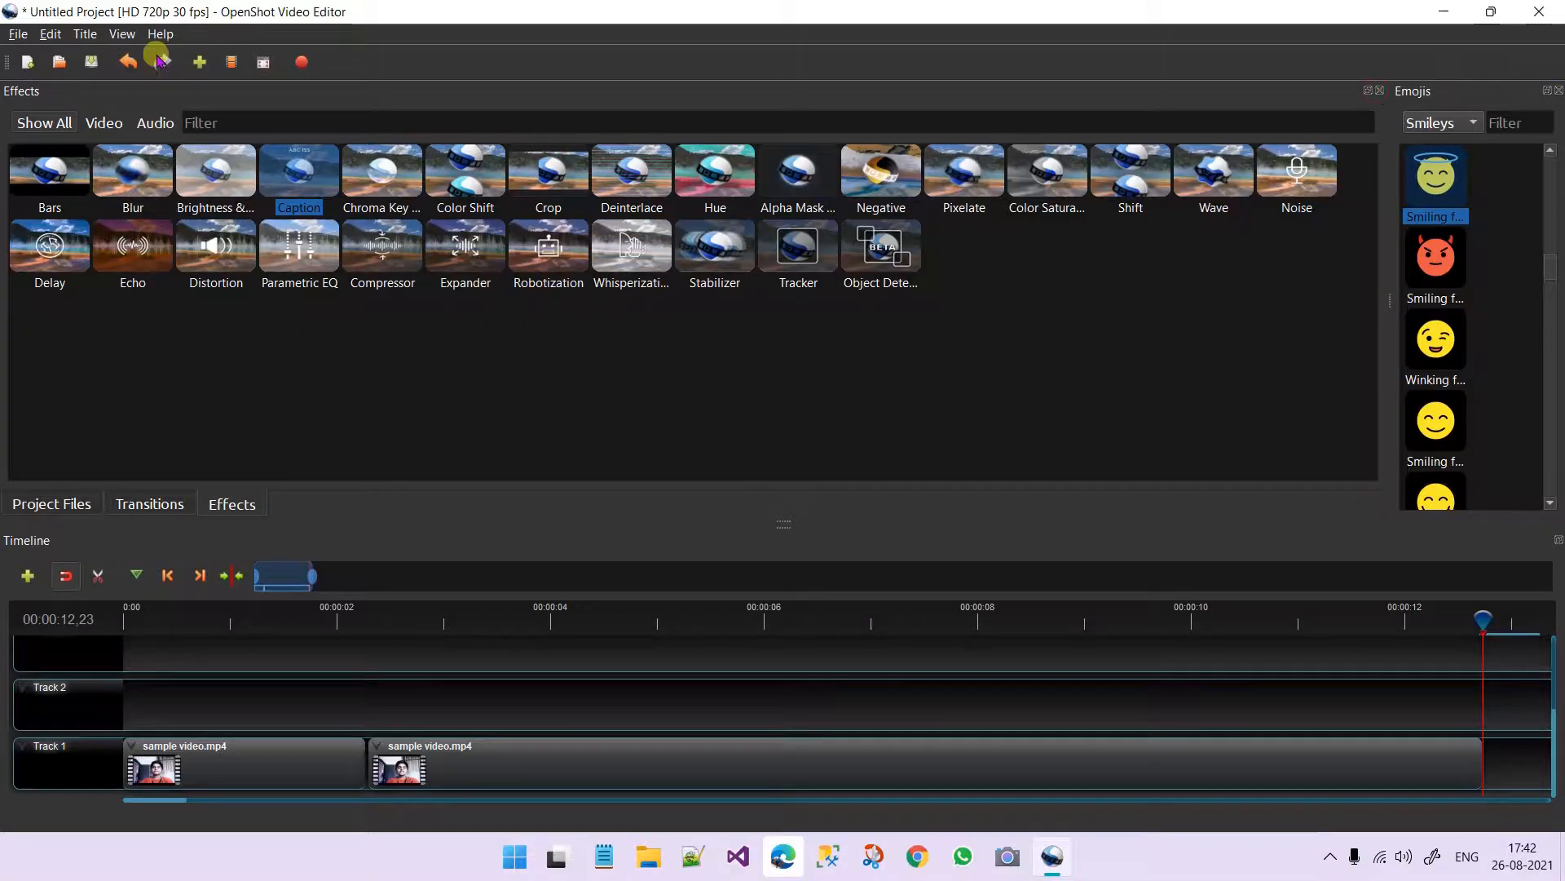
click(122, 34)
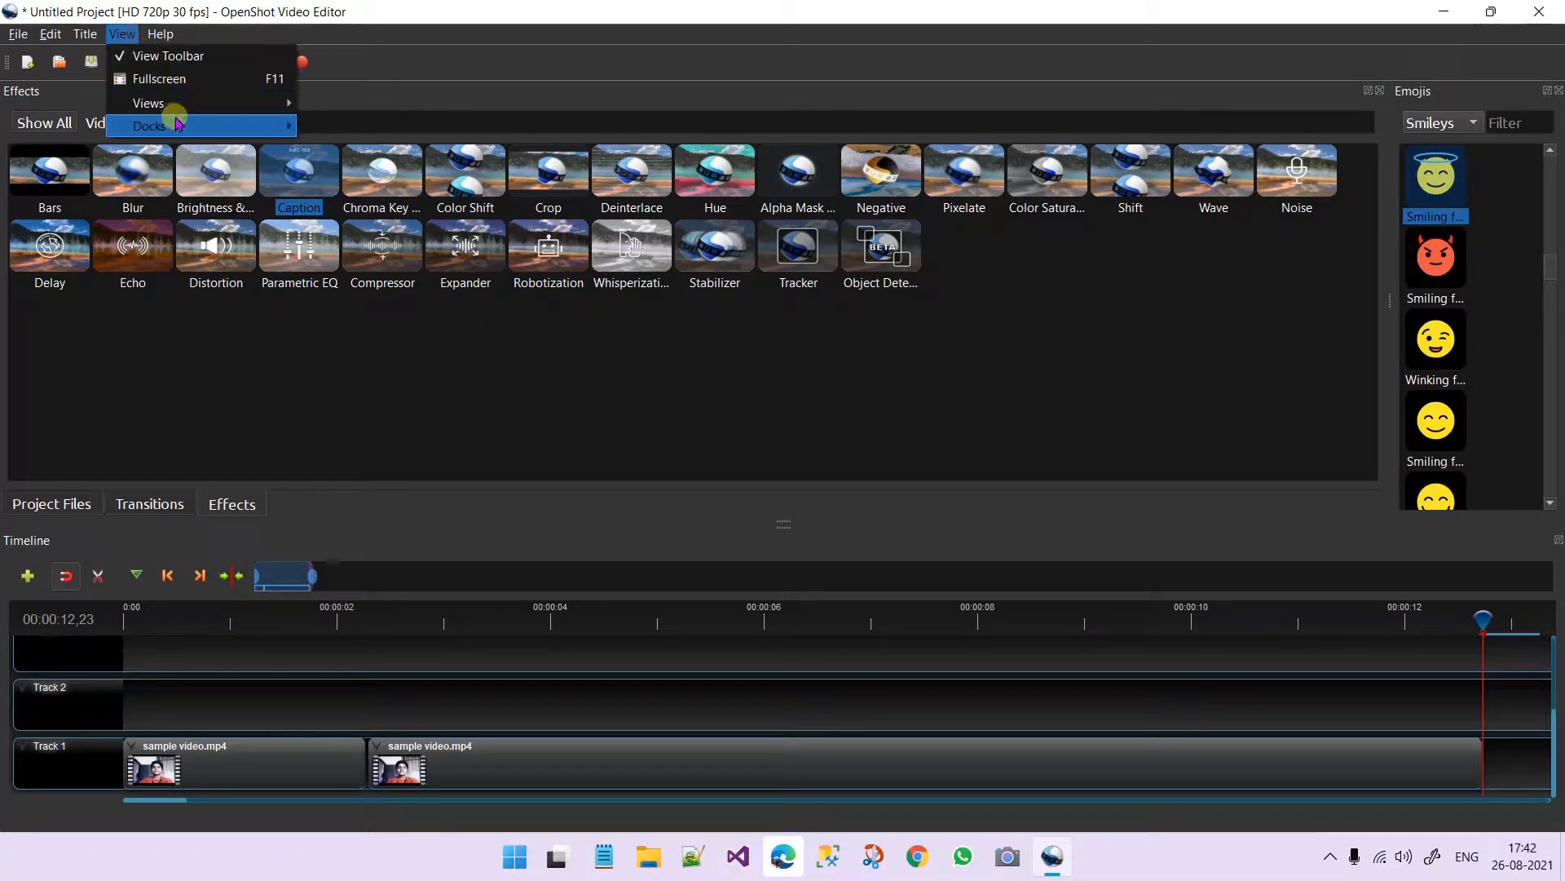
mouse_move(178, 122)
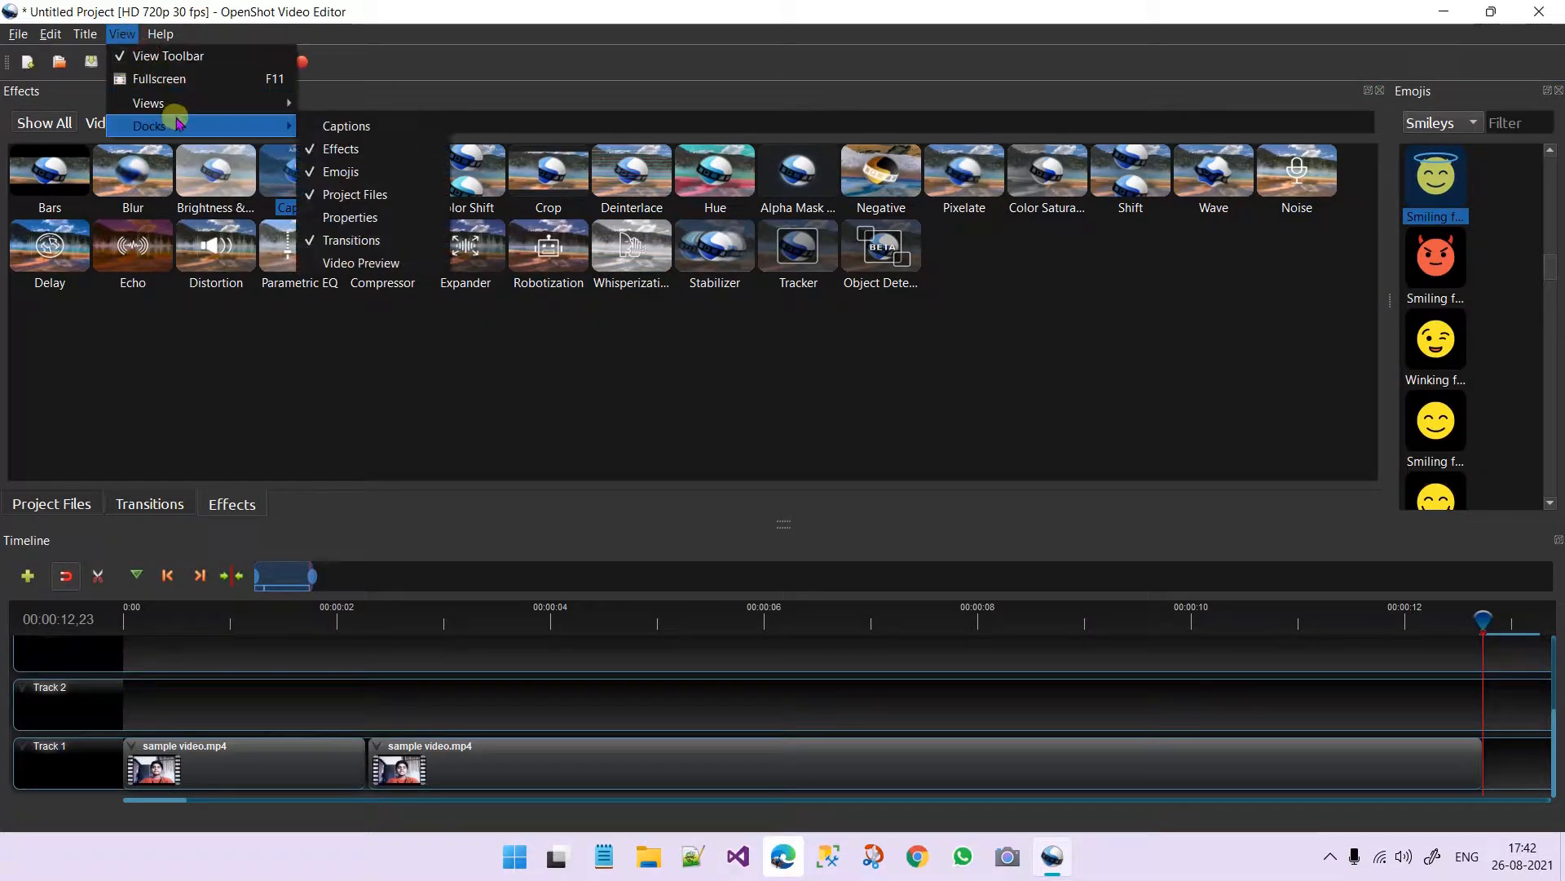
click(400, 265)
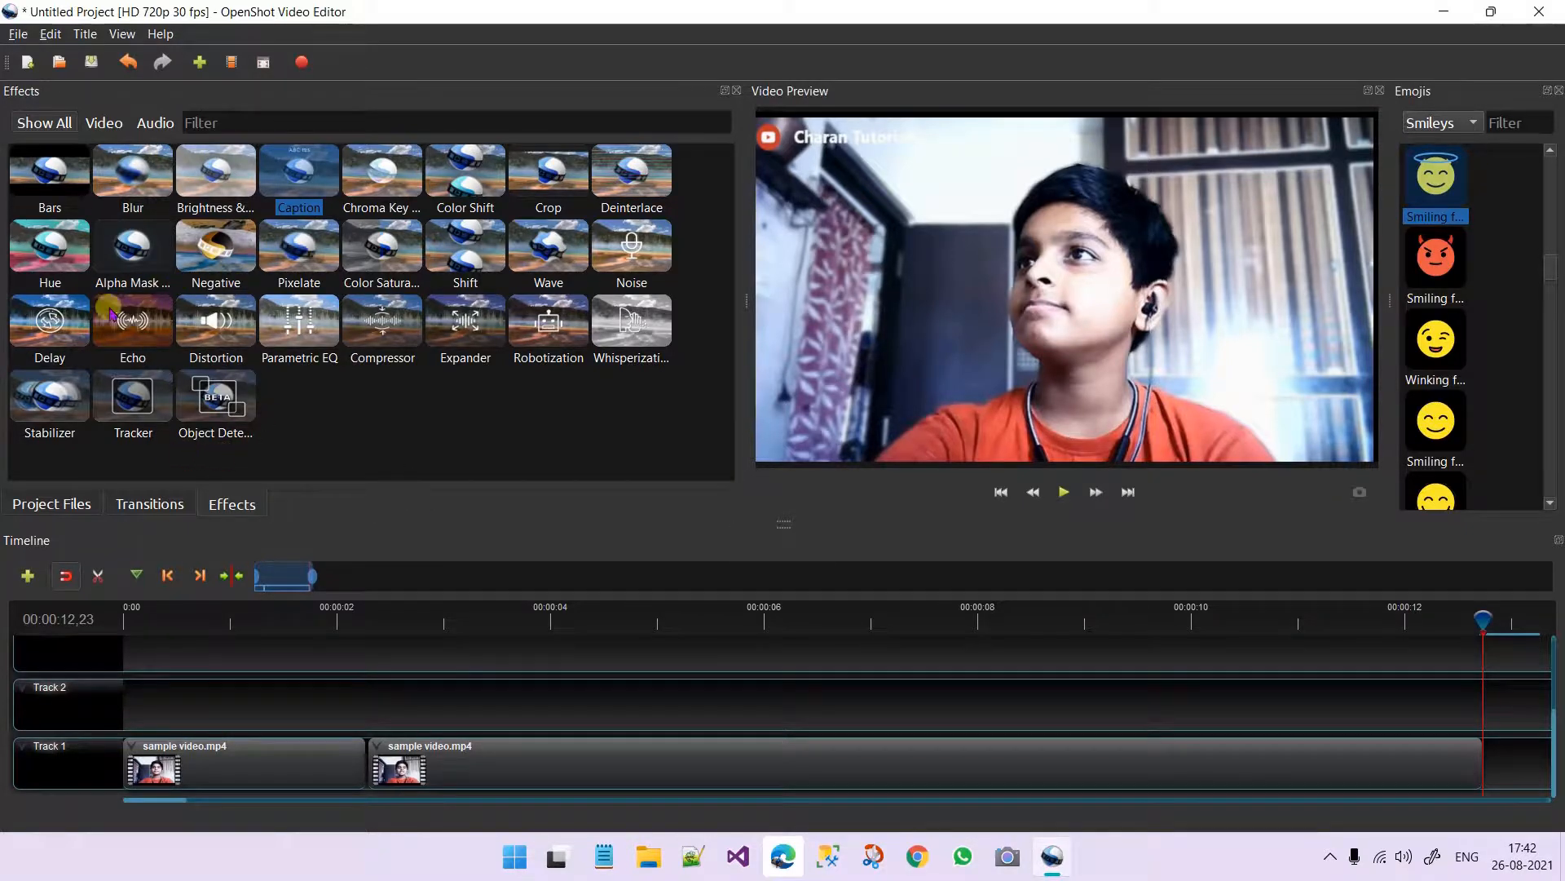
- Show all transitions instead of only the common ones and browse through the list
click(155, 507)
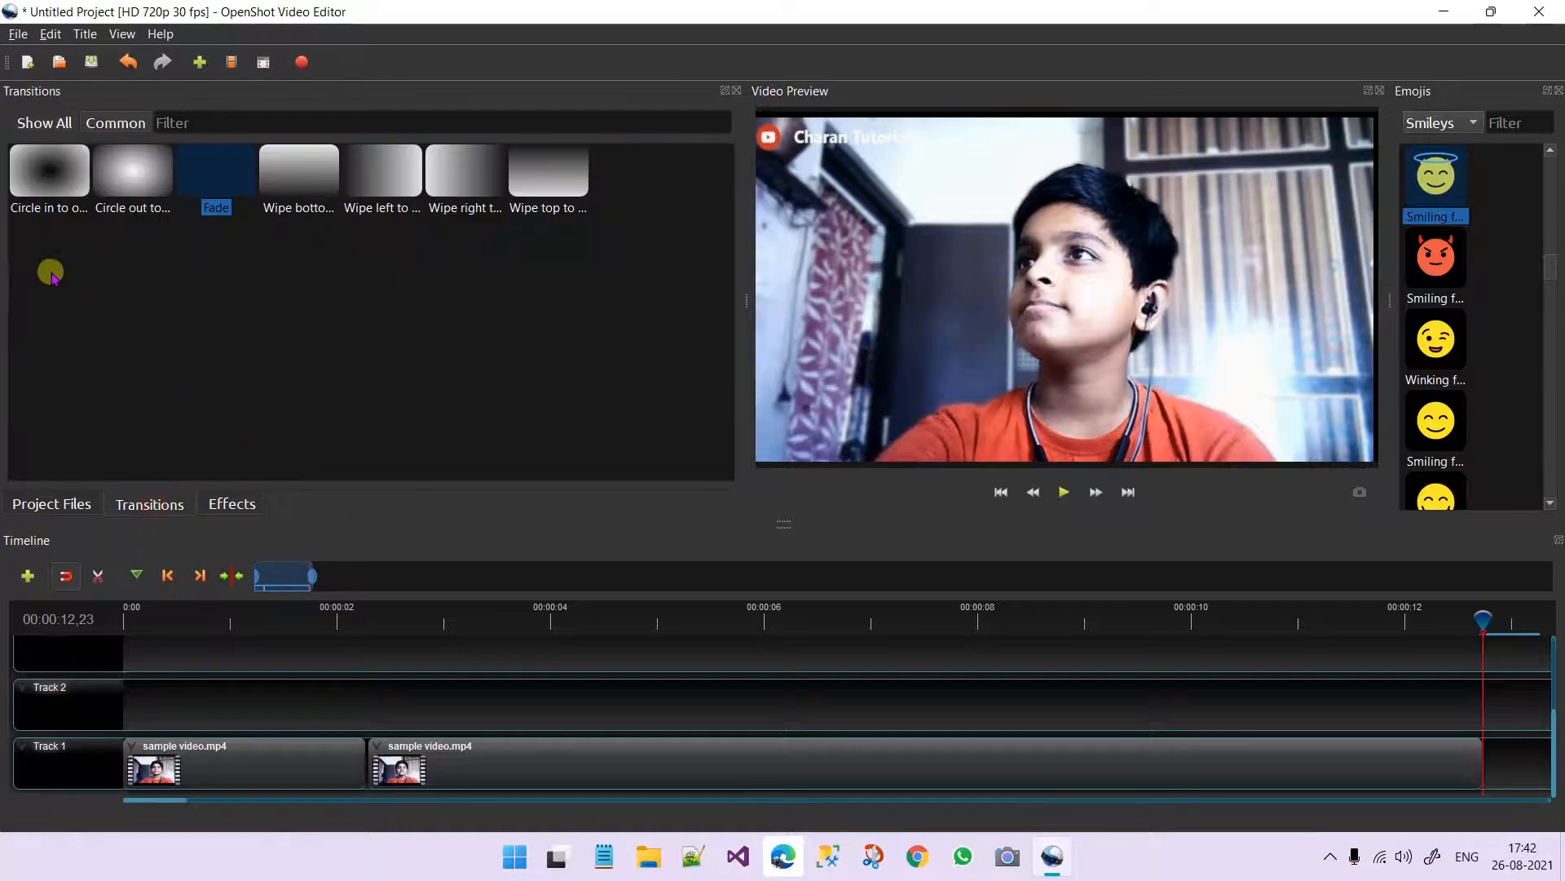
click(51, 274)
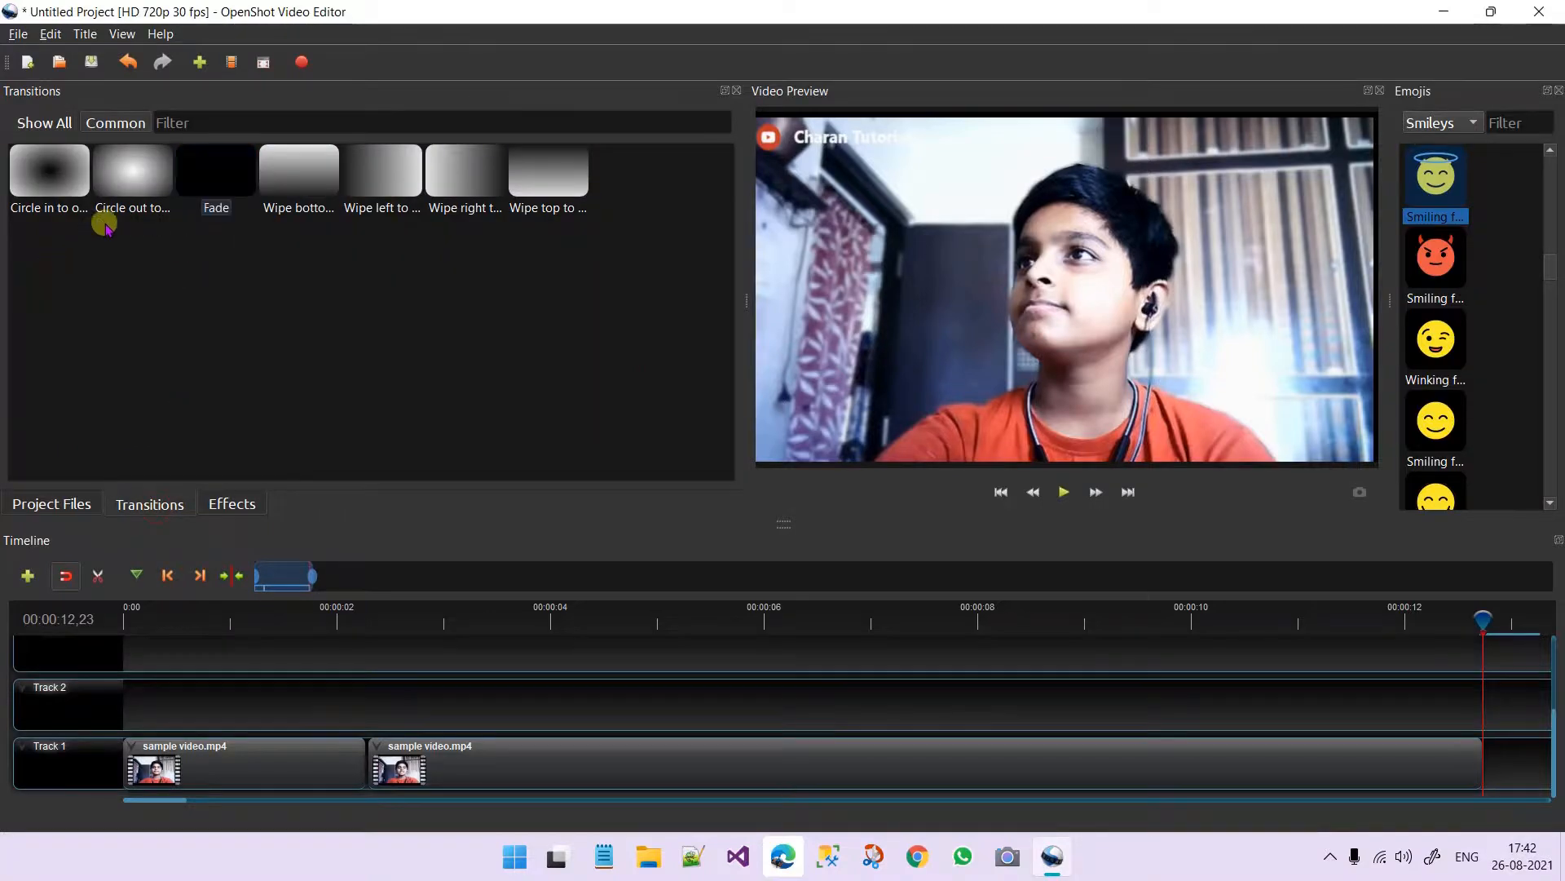
click(64, 129)
scroll(133, 203, down, 10)
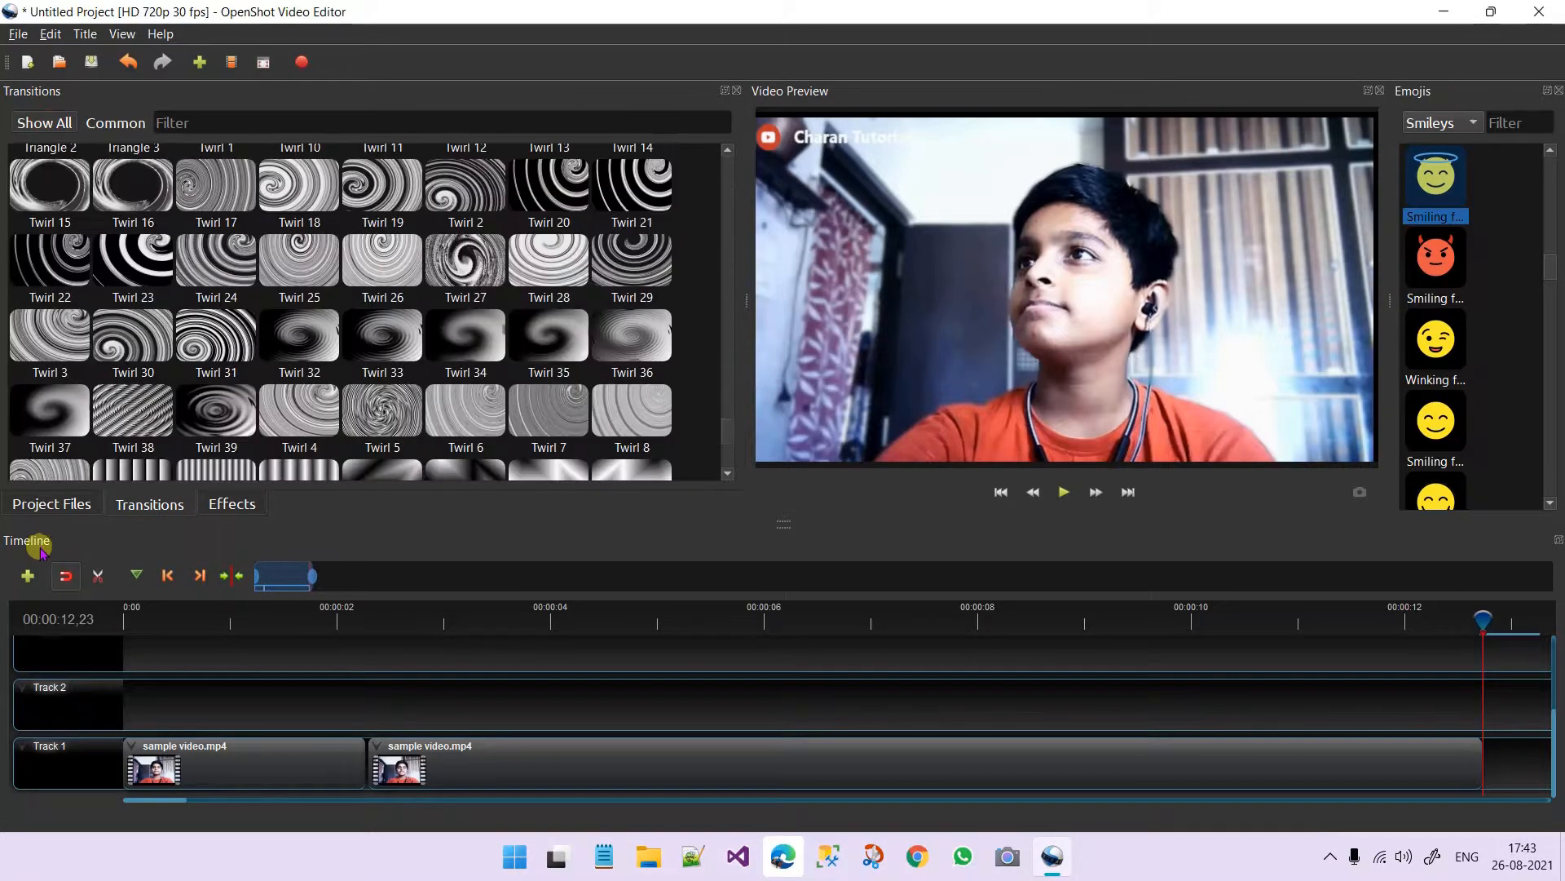
- Select the emoji files 1F32A.svg, 1F329.svg and 1F607.svg in the project files
click(53, 504)
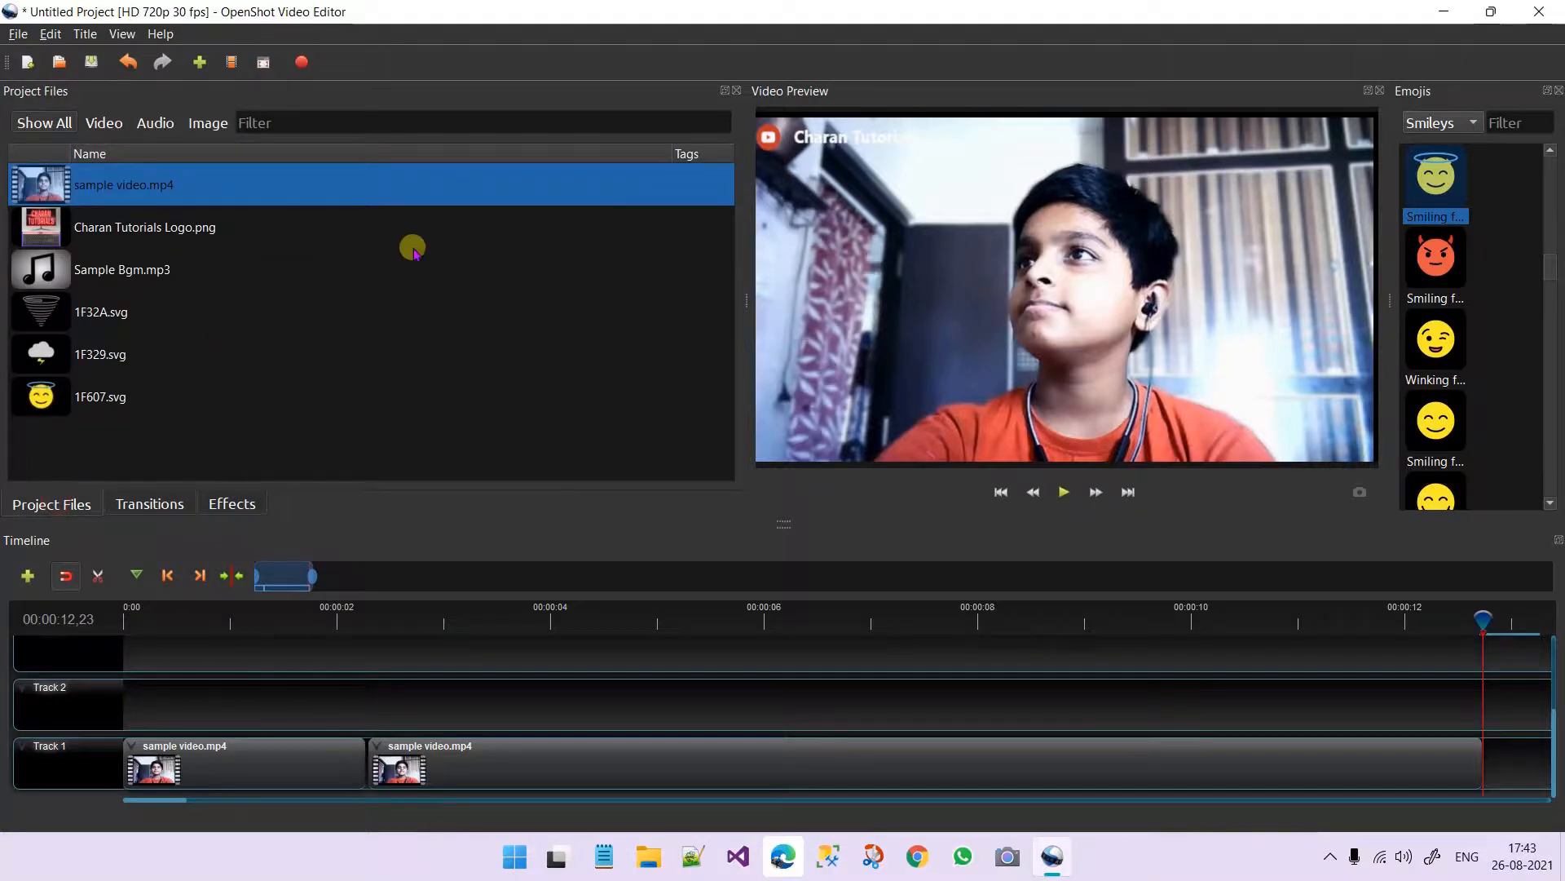
drag(111, 428, 108, 337)
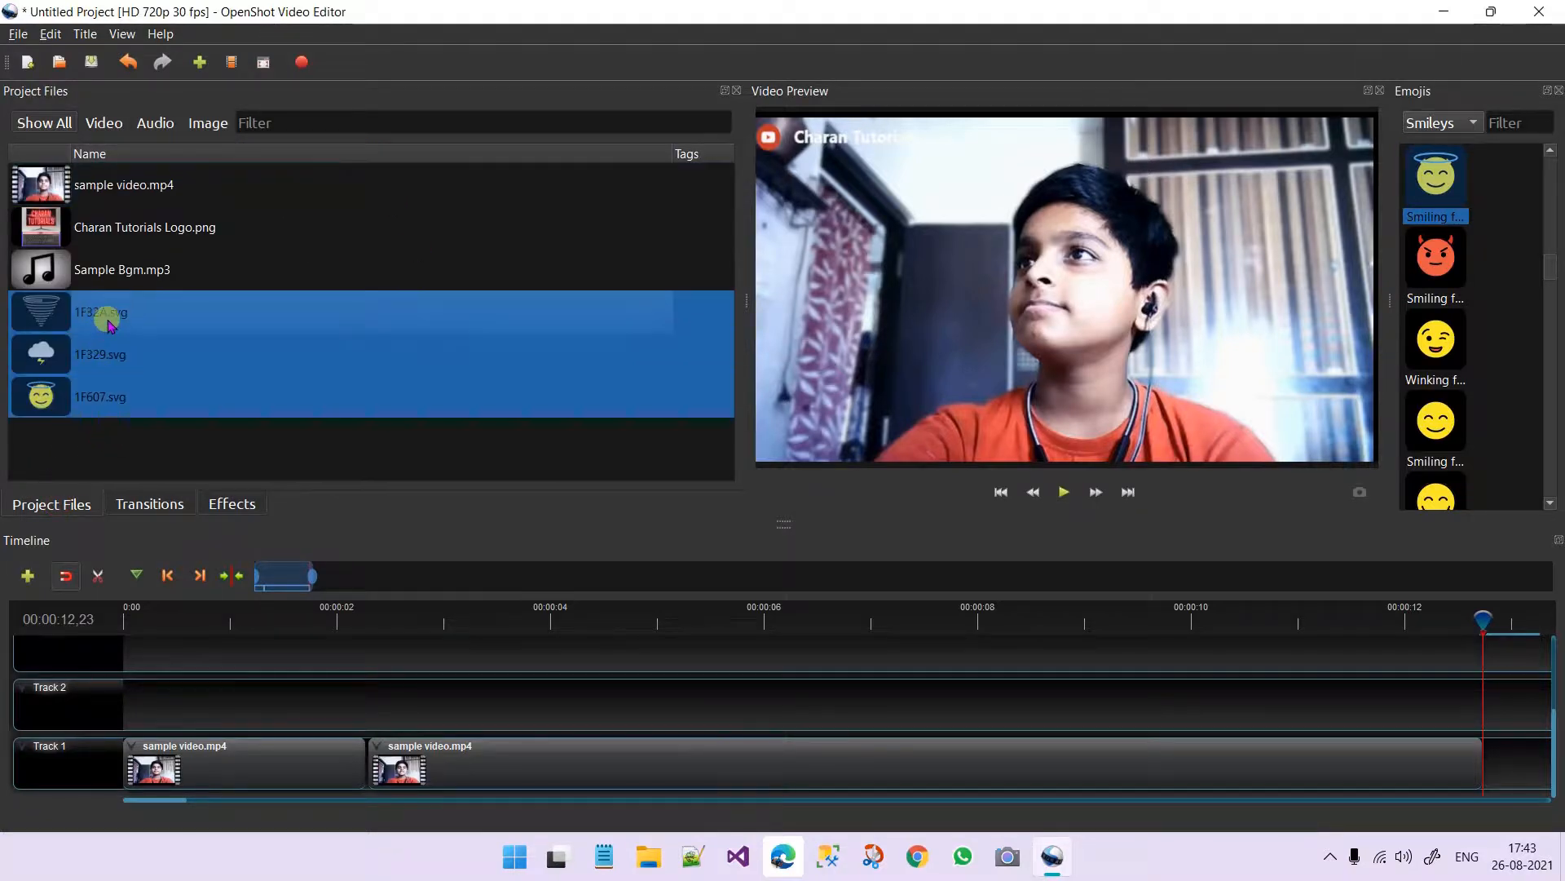